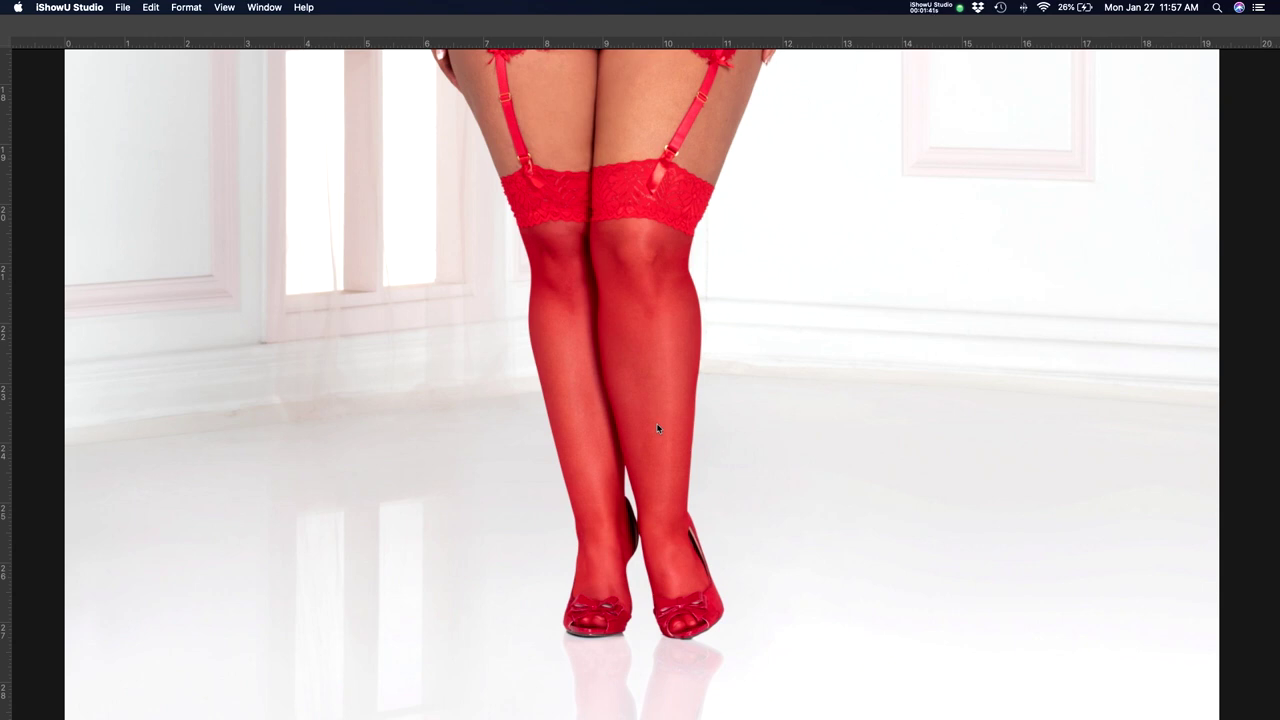
Add a new empty layer with the default settings above Layer 1 for retouching notes
key(z)
click(671, 580)
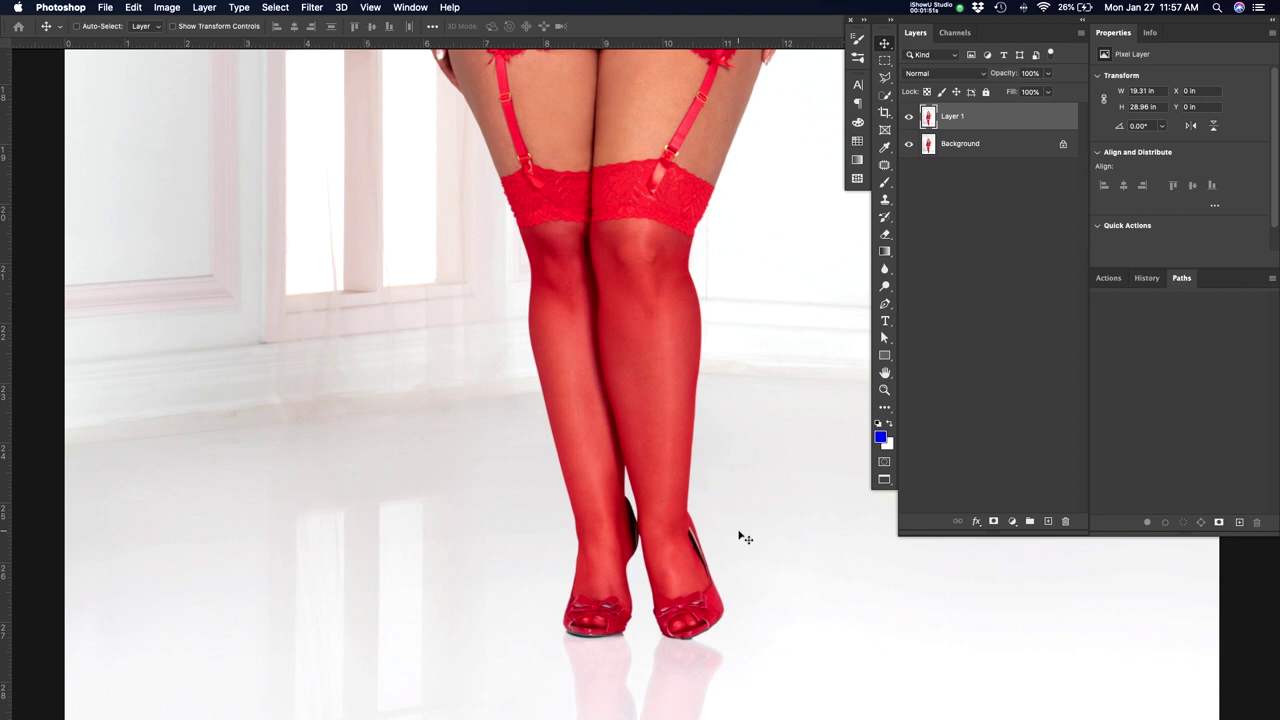
key(super+shift+n)
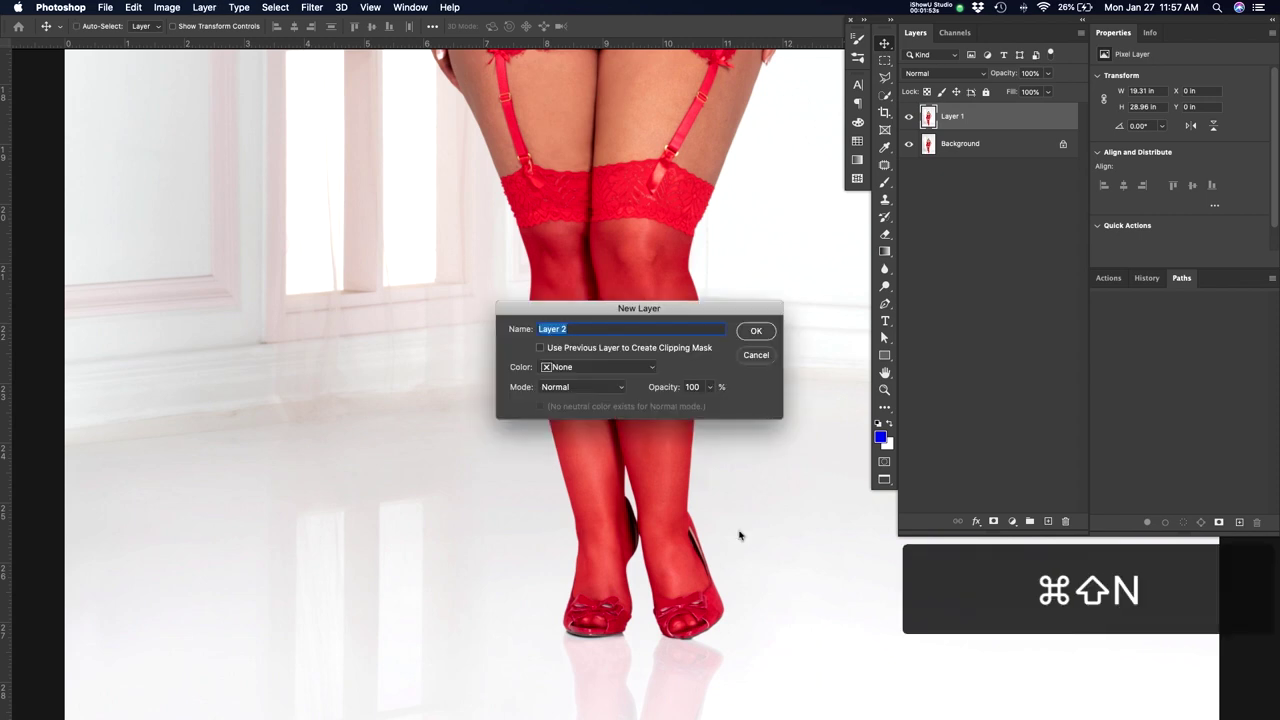
key(Return)
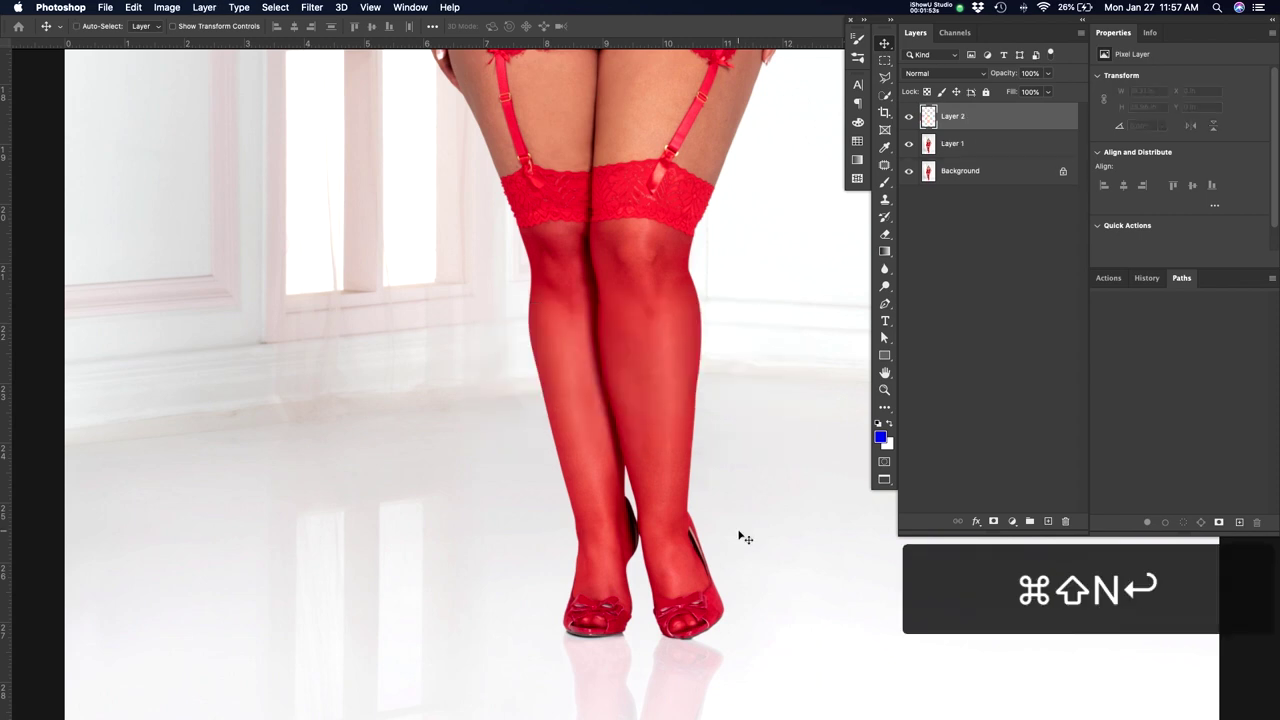
Display Layer 1 over the Background without Layer 2 and inspect the shoes and feet up close
alt+click(909, 171)
click(909, 145)
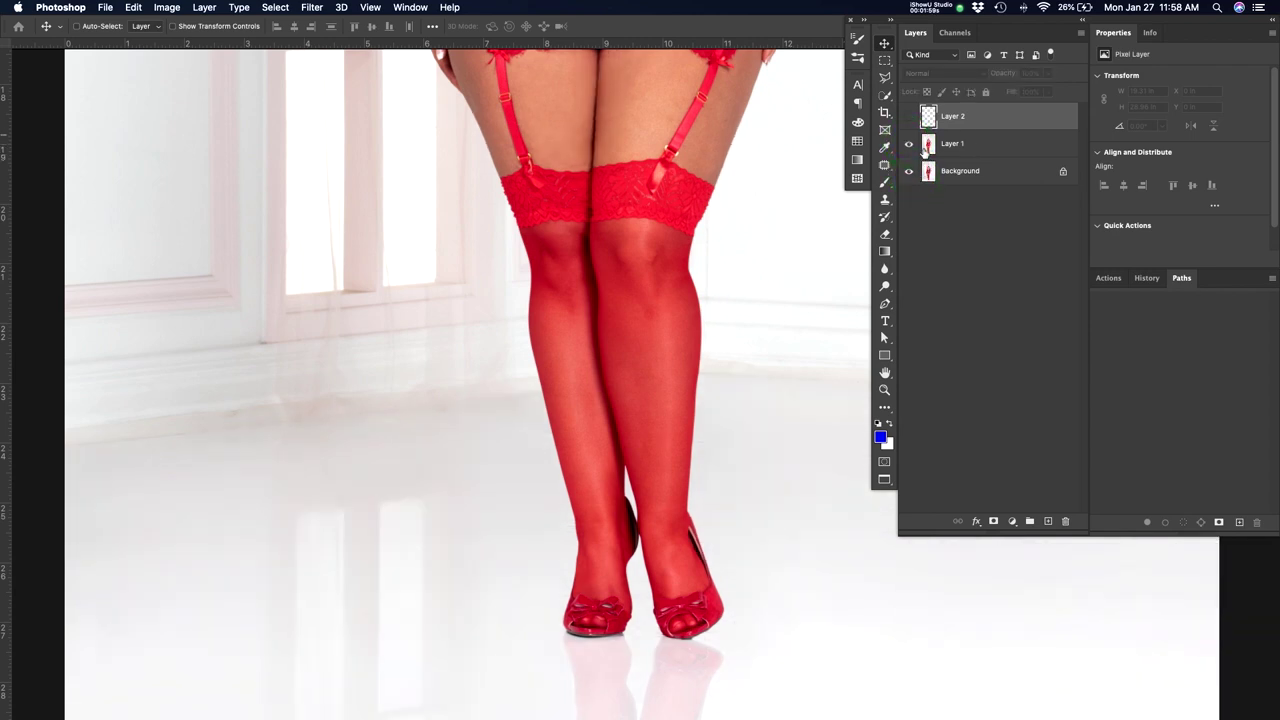
key(z)
click(655, 618)
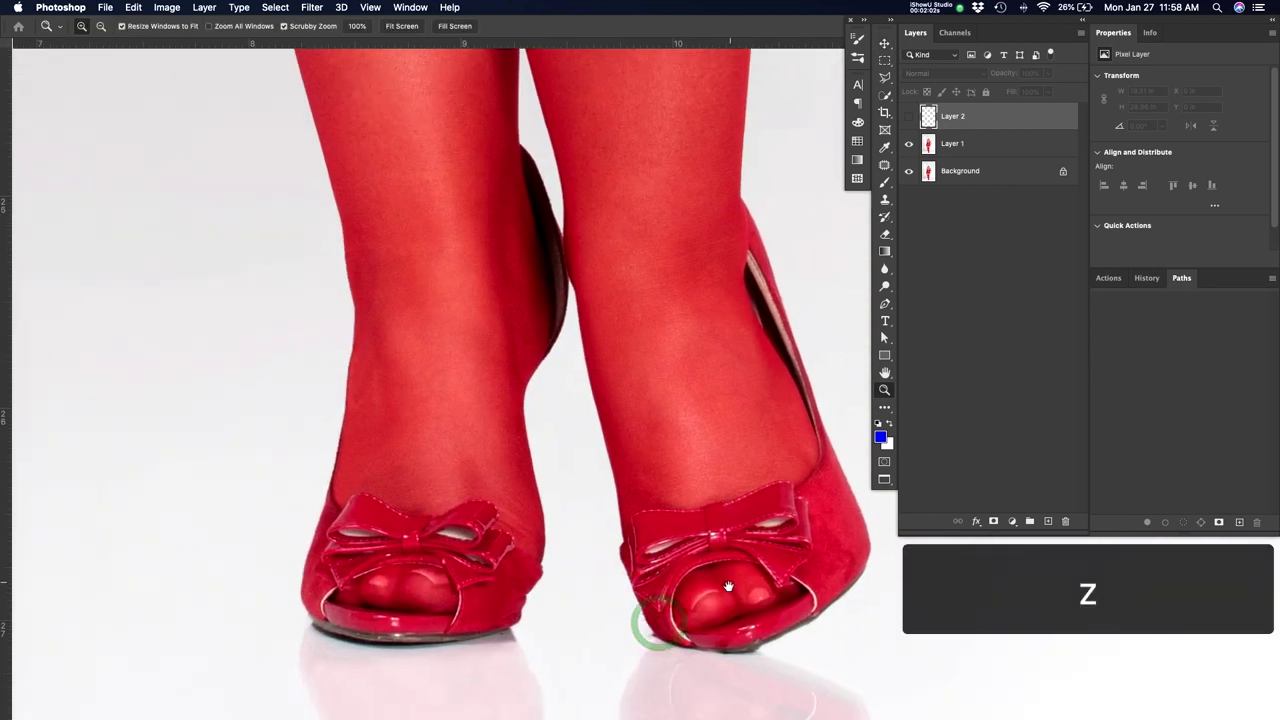
click(730, 586)
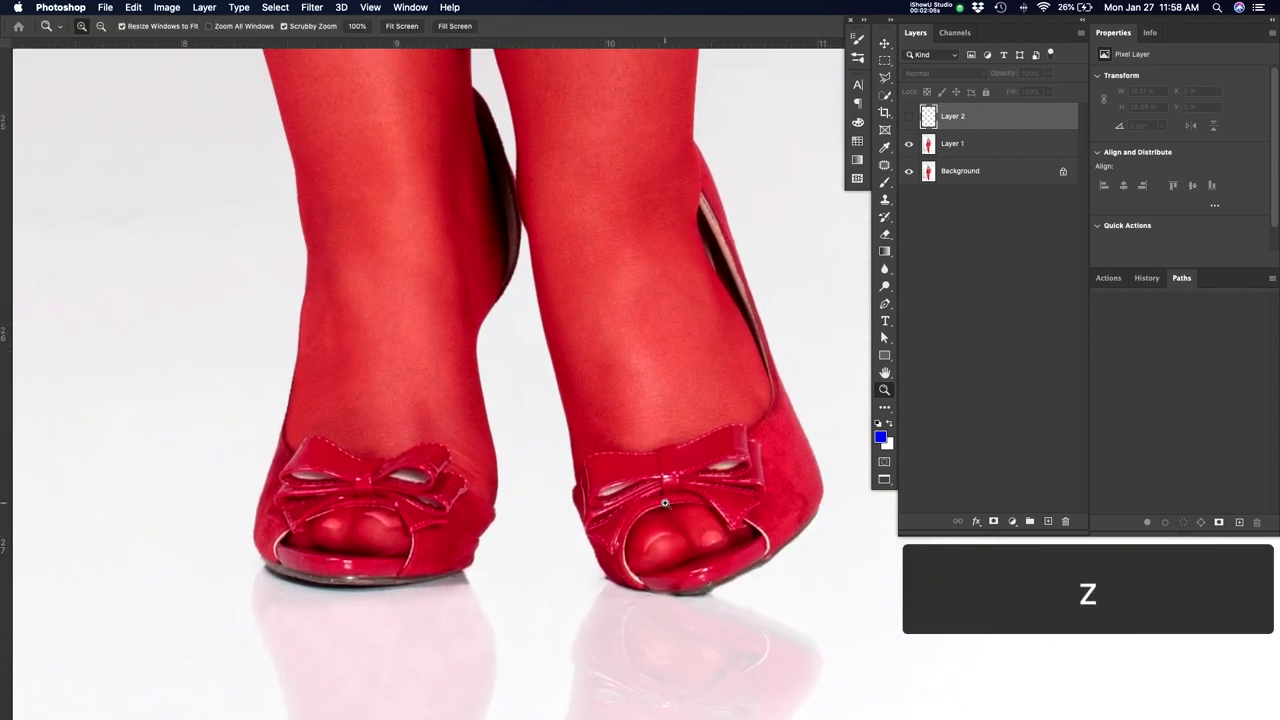
drag(624, 559, 620, 491)
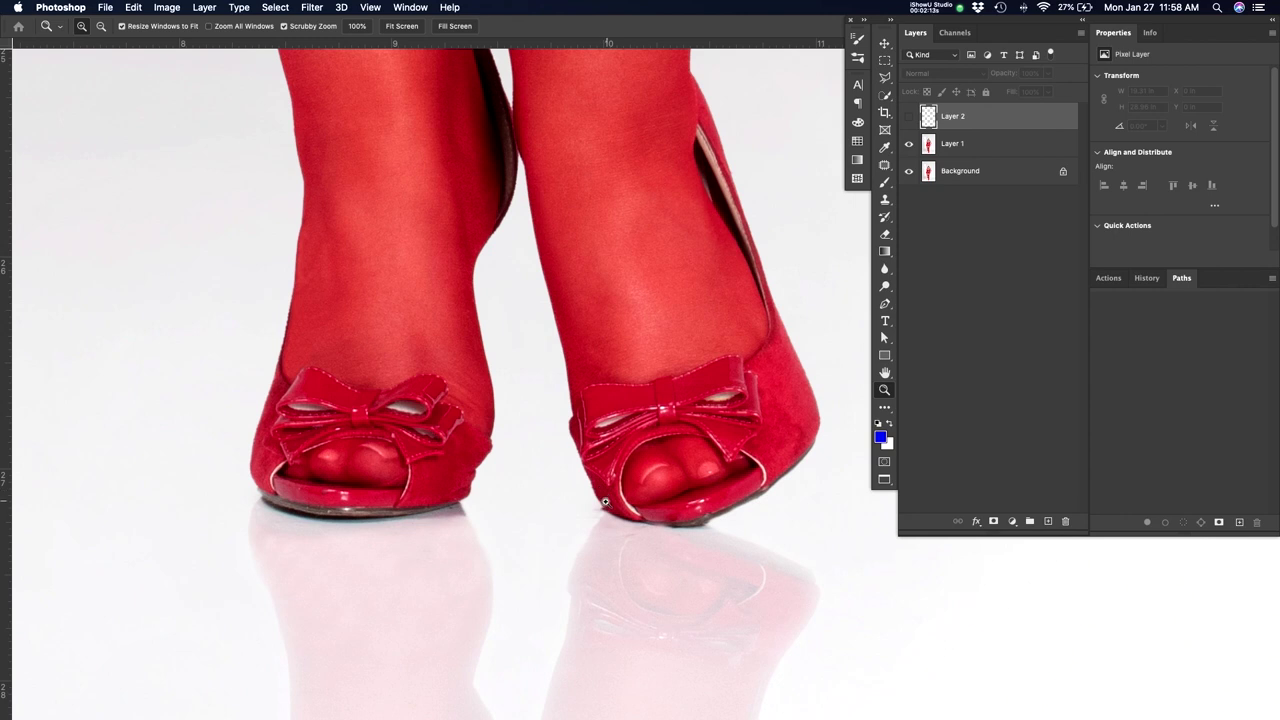
drag(680, 462, 652, 487)
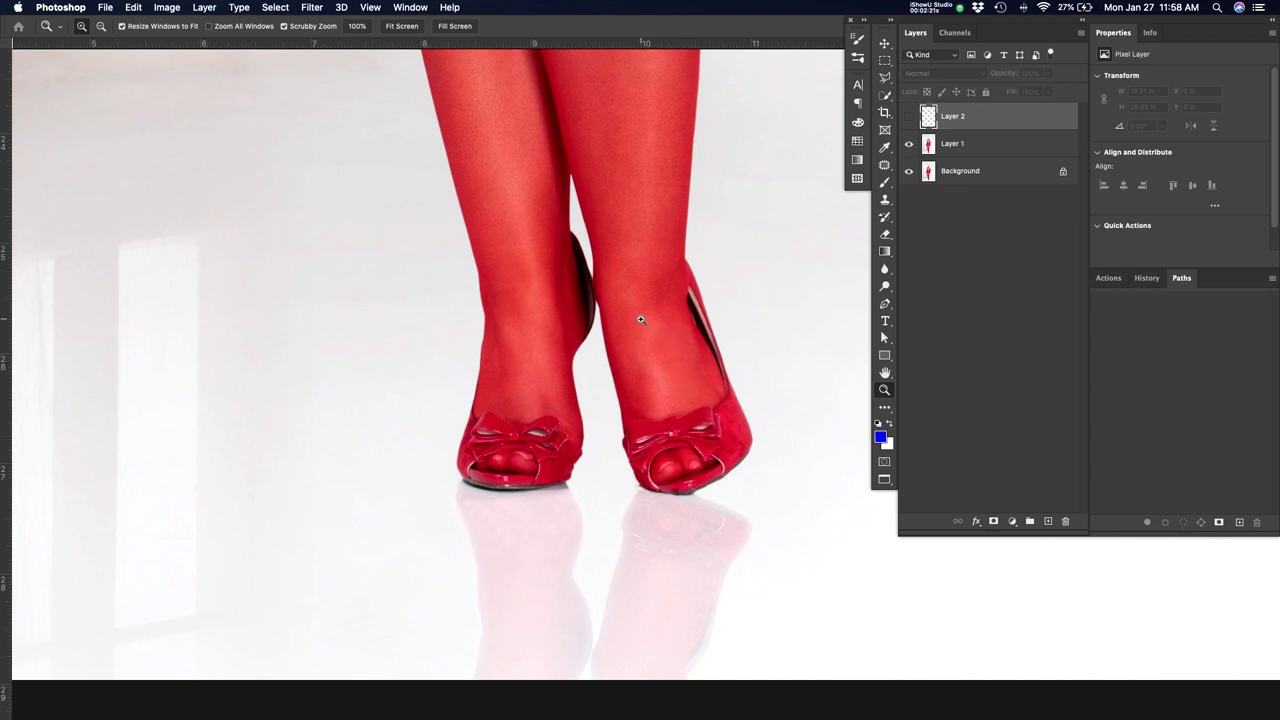
drag(641, 319, 648, 414)
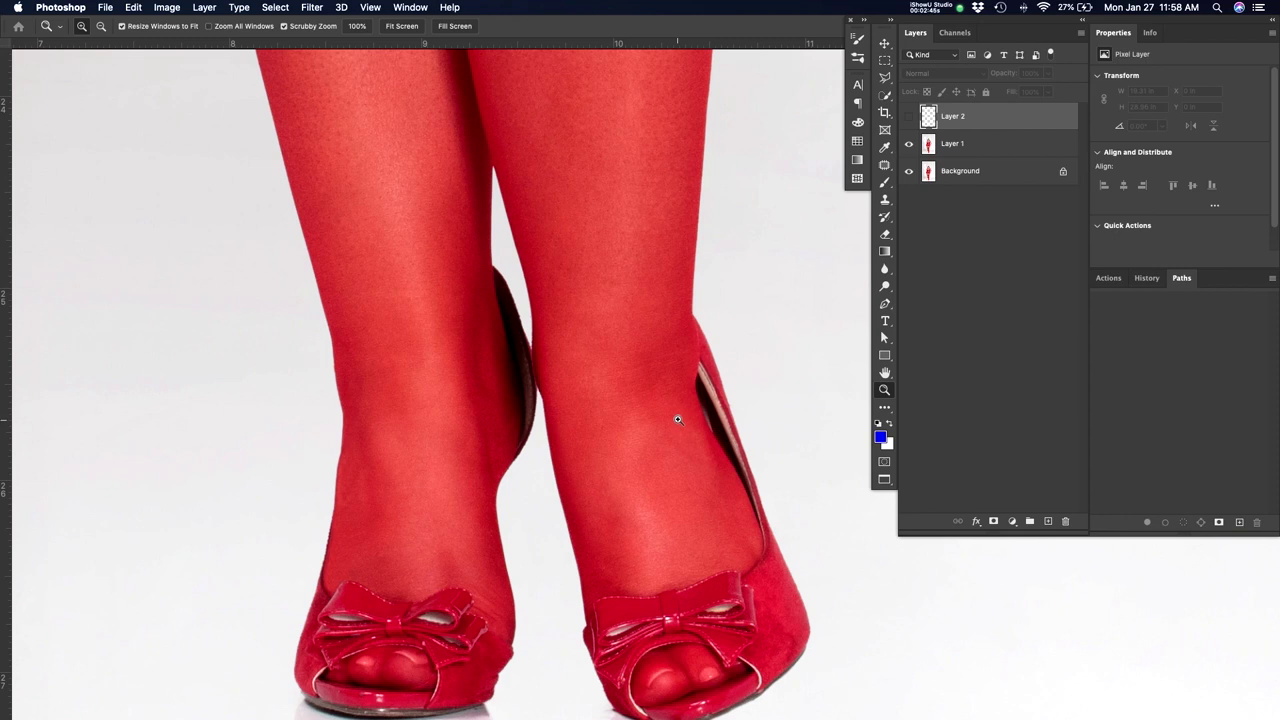
Inspect the retouched red stockings from the shoes up to the lace bands and back down
click(609, 284)
drag(620, 532, 586, 263)
drag(638, 478, 644, 376)
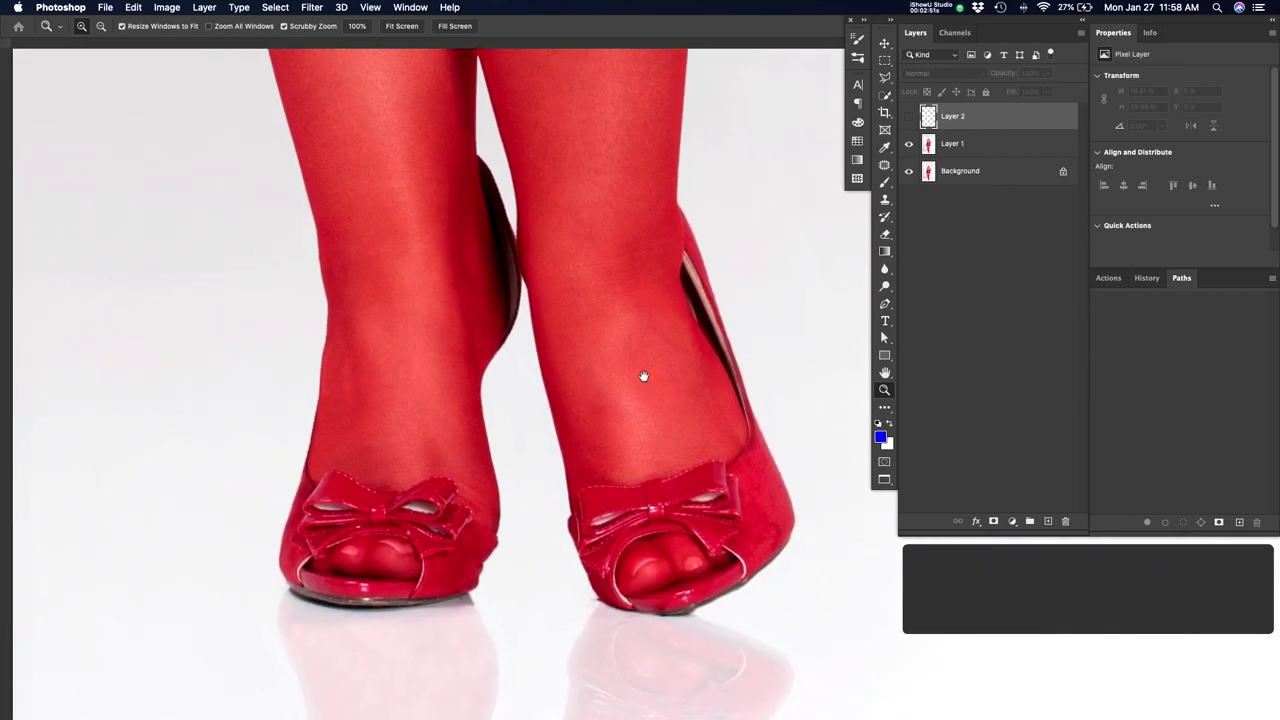
scroll(643, 376, down, 5)
drag(642, 263, 671, 501)
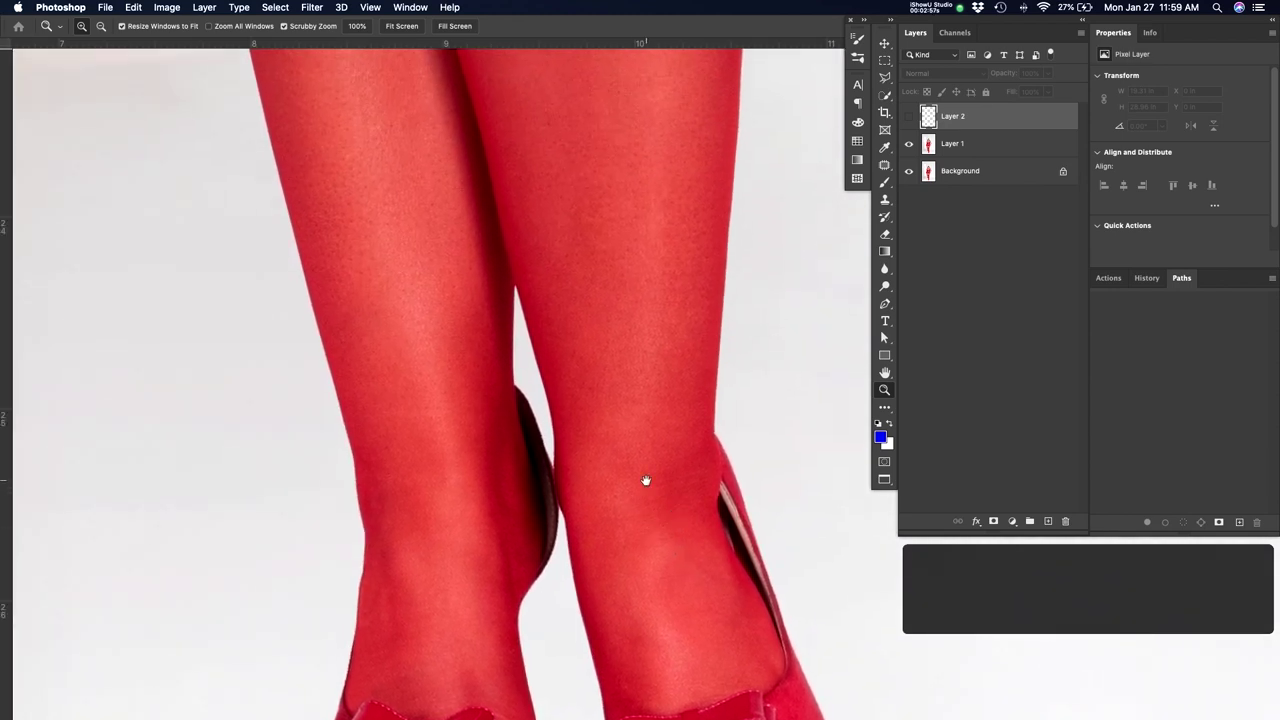
drag(571, 340, 594, 506)
drag(563, 274, 580, 466)
drag(557, 315, 521, 250)
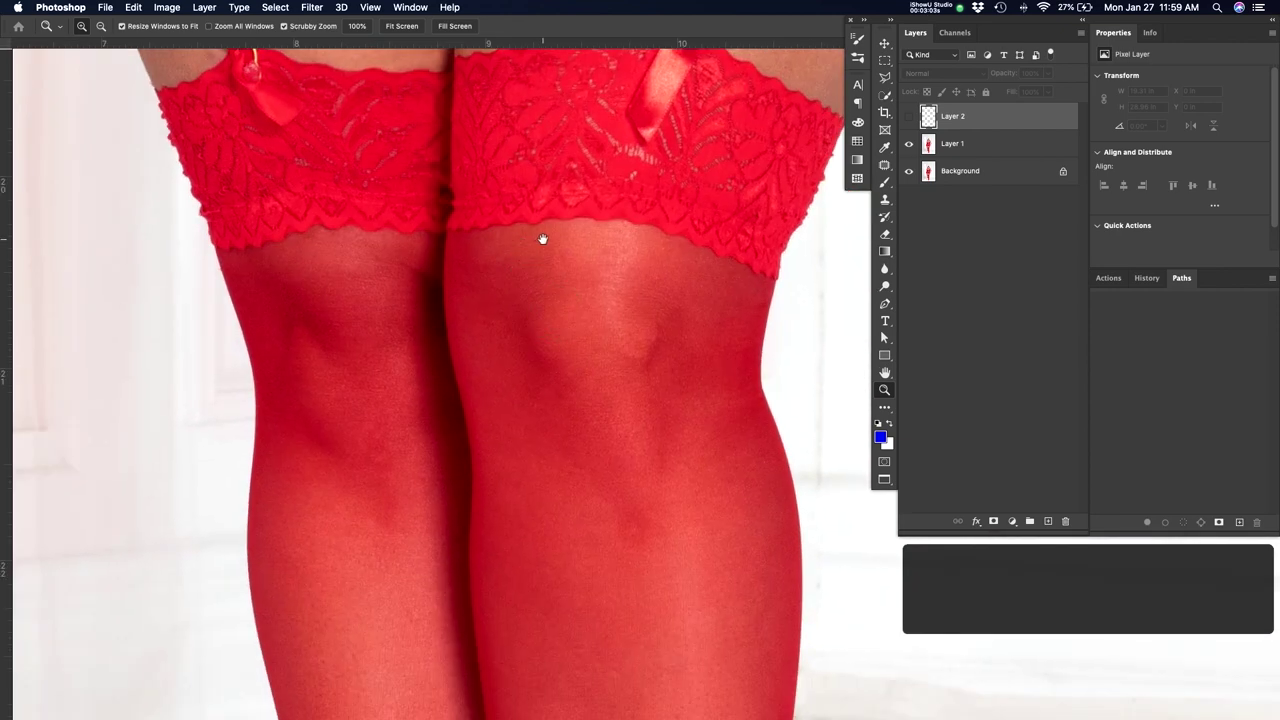
mouse_move(540, 245)
mouse_down()
mouse_move(554, 394)
mouse_move(537, 343)
mouse_up()
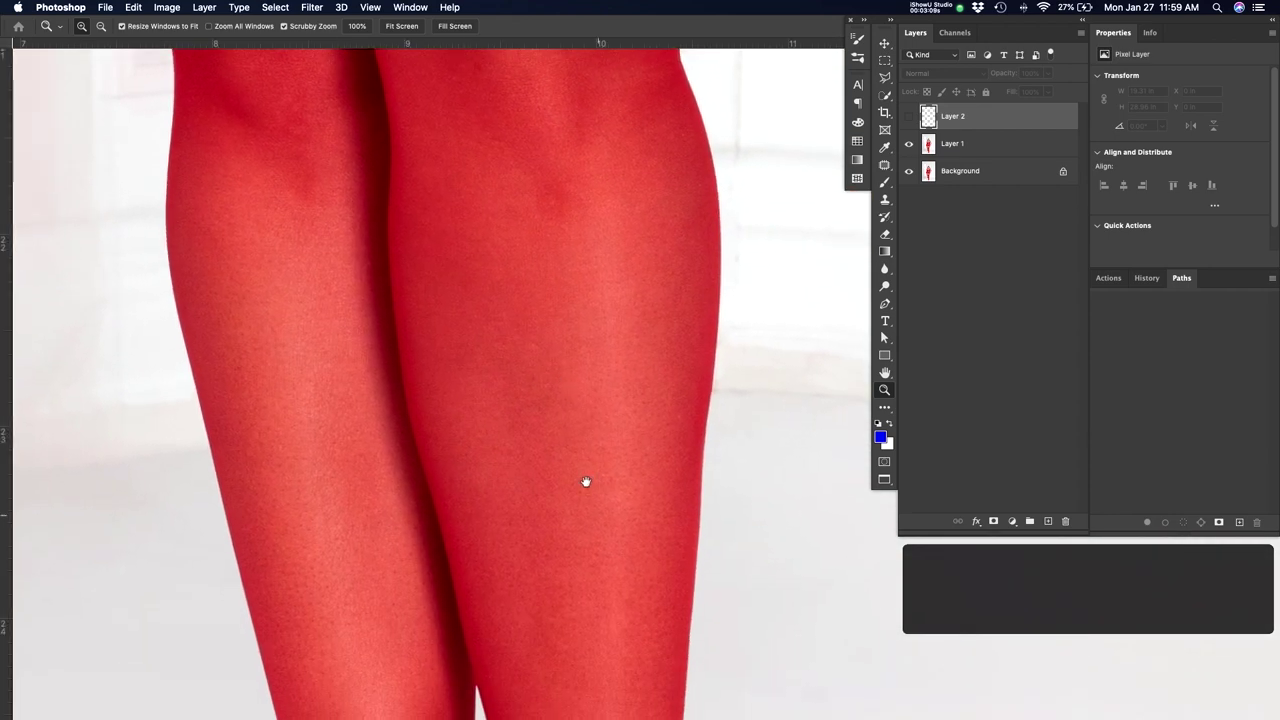
drag(597, 517, 591, 306)
drag(613, 486, 600, 217)
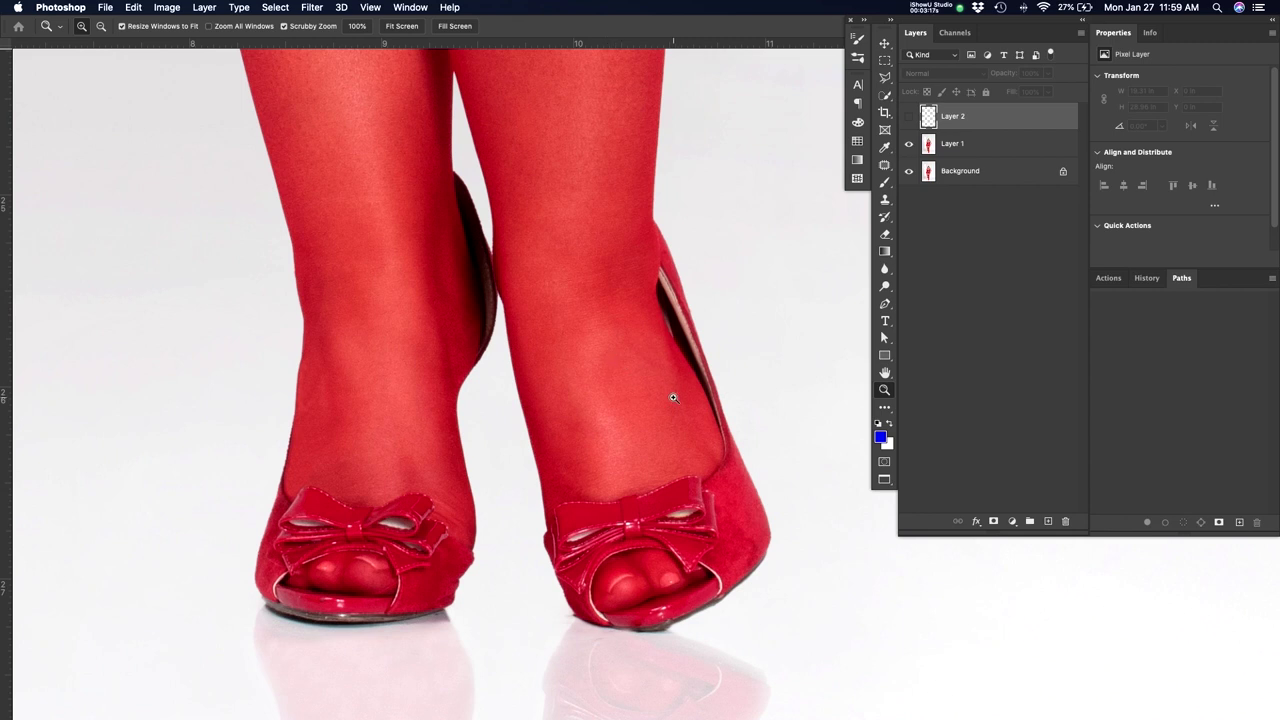
Show Layer 2, brush a blue circle around the side gap of the right-hand shoe, and write "Close down" beside it
key(b)
click(996, 116)
click(909, 117)
drag(650, 258, 722, 385)
drag(706, 308, 732, 285)
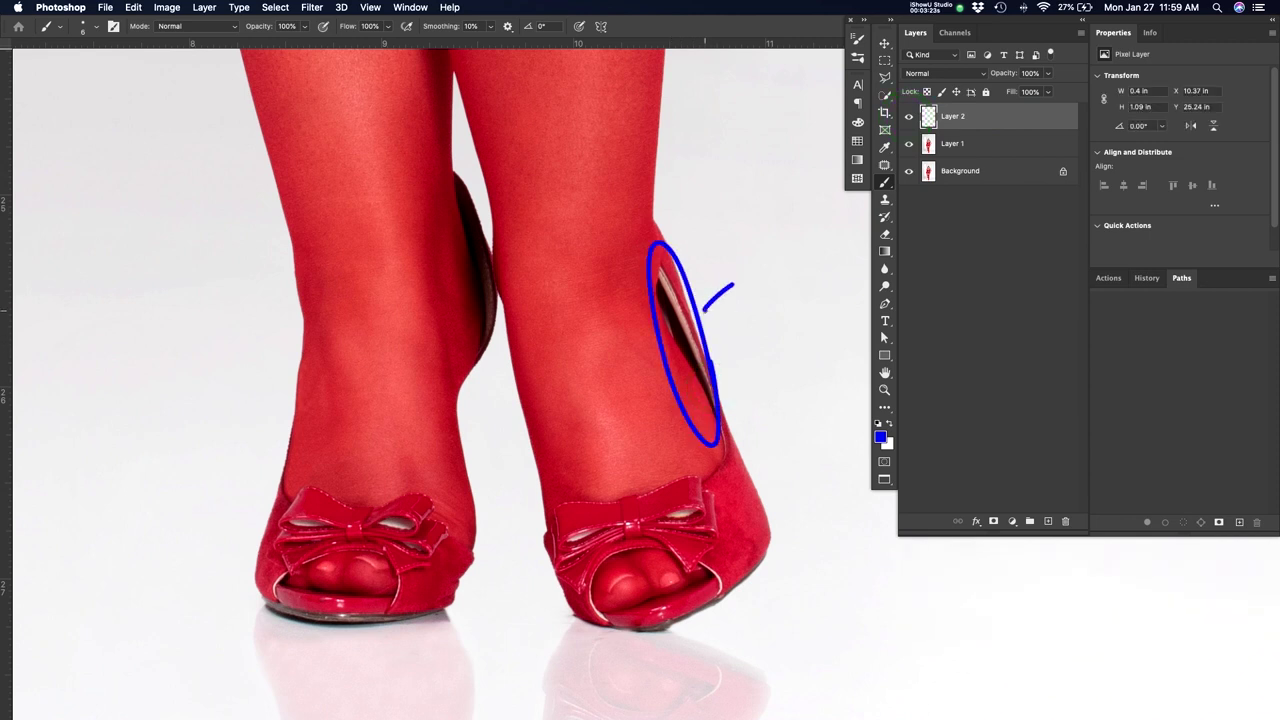
mouse_move(758, 218)
mouse_down()
mouse_move(747, 262)
mouse_move(802, 241)
mouse_up()
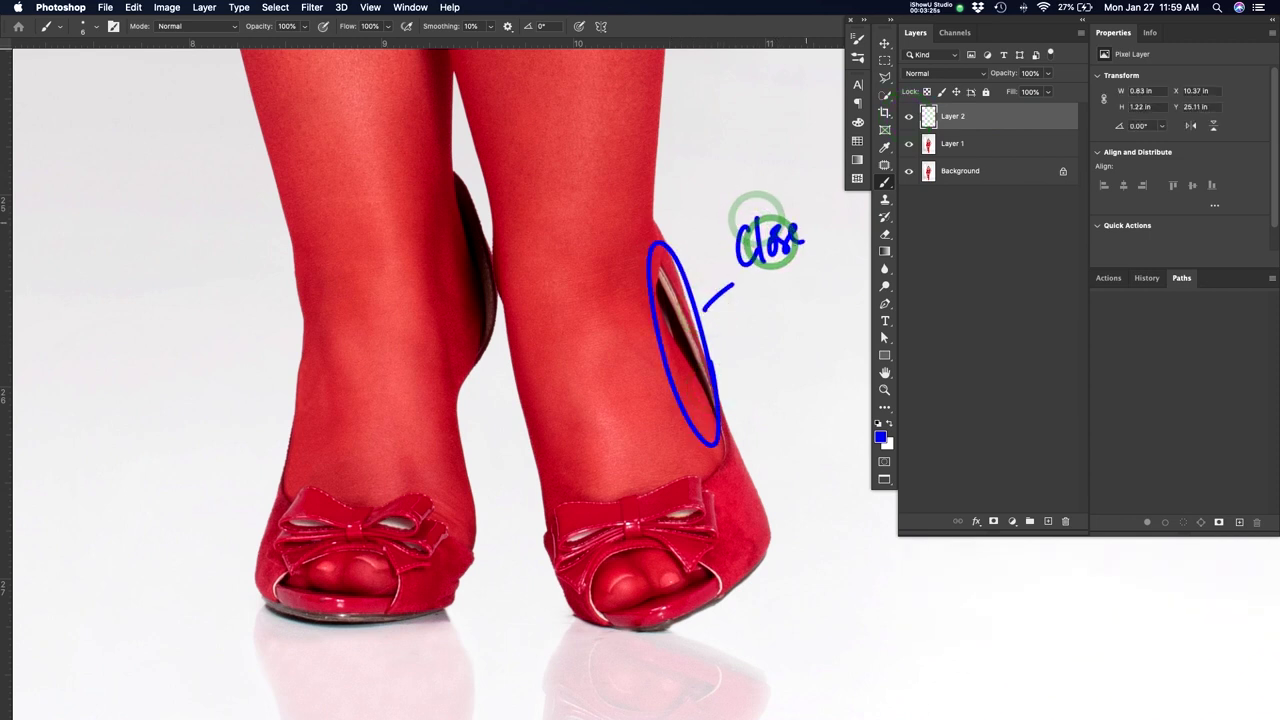
mouse_move(777, 307)
mouse_down()
mouse_move(768, 312)
mouse_move(805, 315)
mouse_move(846, 290)
mouse_up()
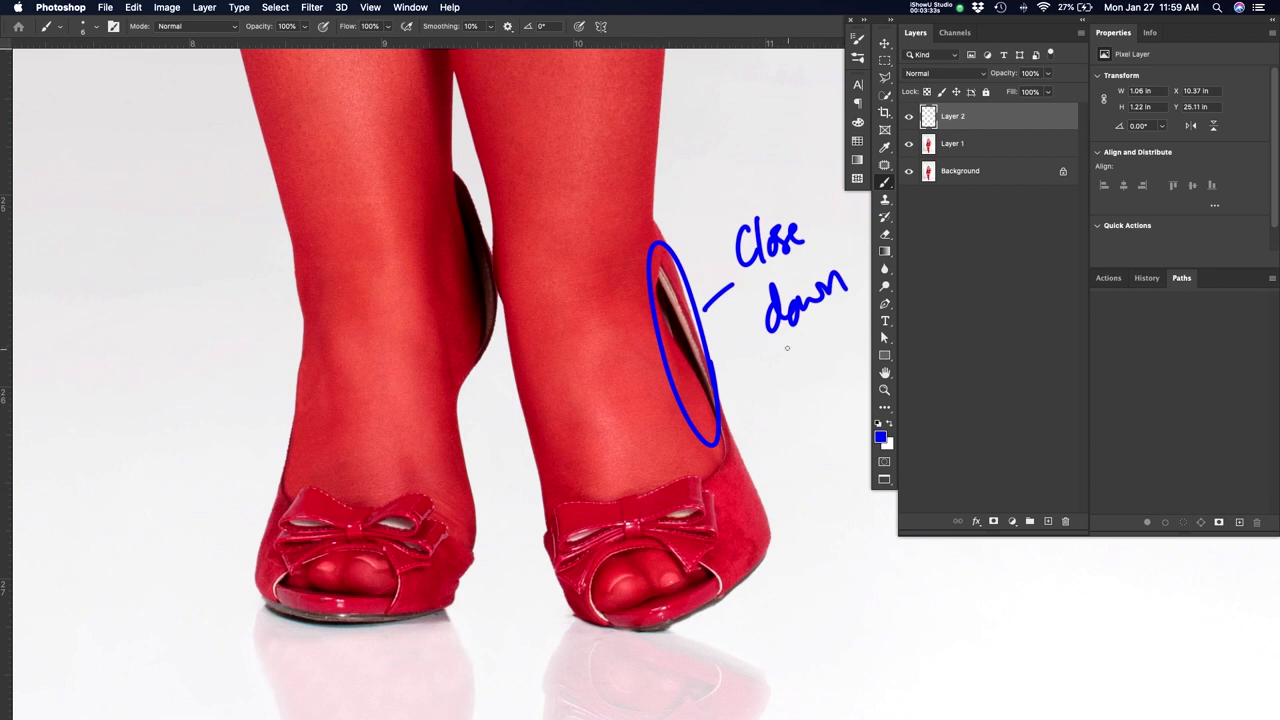
Brush a blue line along the lower edge of the left-hand stocking's lace band with an arrow pointing down to it
mouse_move(658, 244)
mouse_down()
mouse_move(669, 406)
mouse_move(676, 371)
mouse_move(677, 602)
mouse_up()
drag(674, 346, 683, 494)
drag(661, 377, 663, 526)
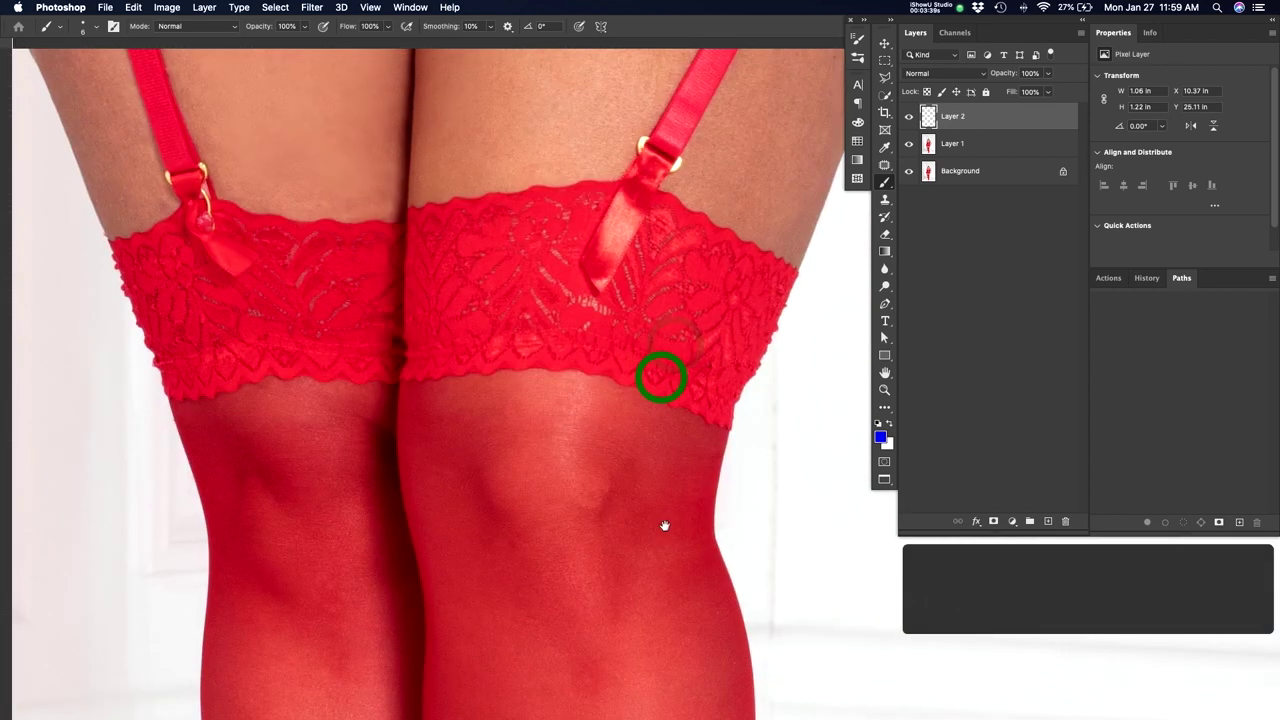
key(z)
drag(678, 381, 645, 405)
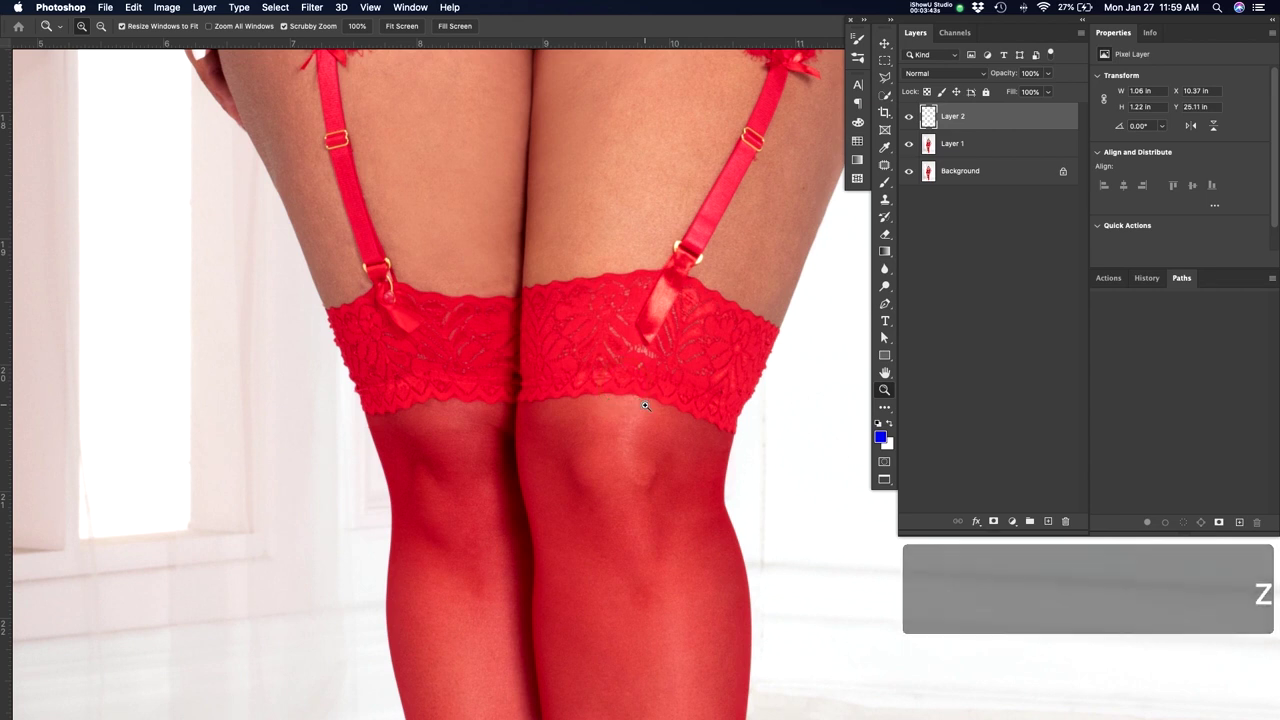
key(b)
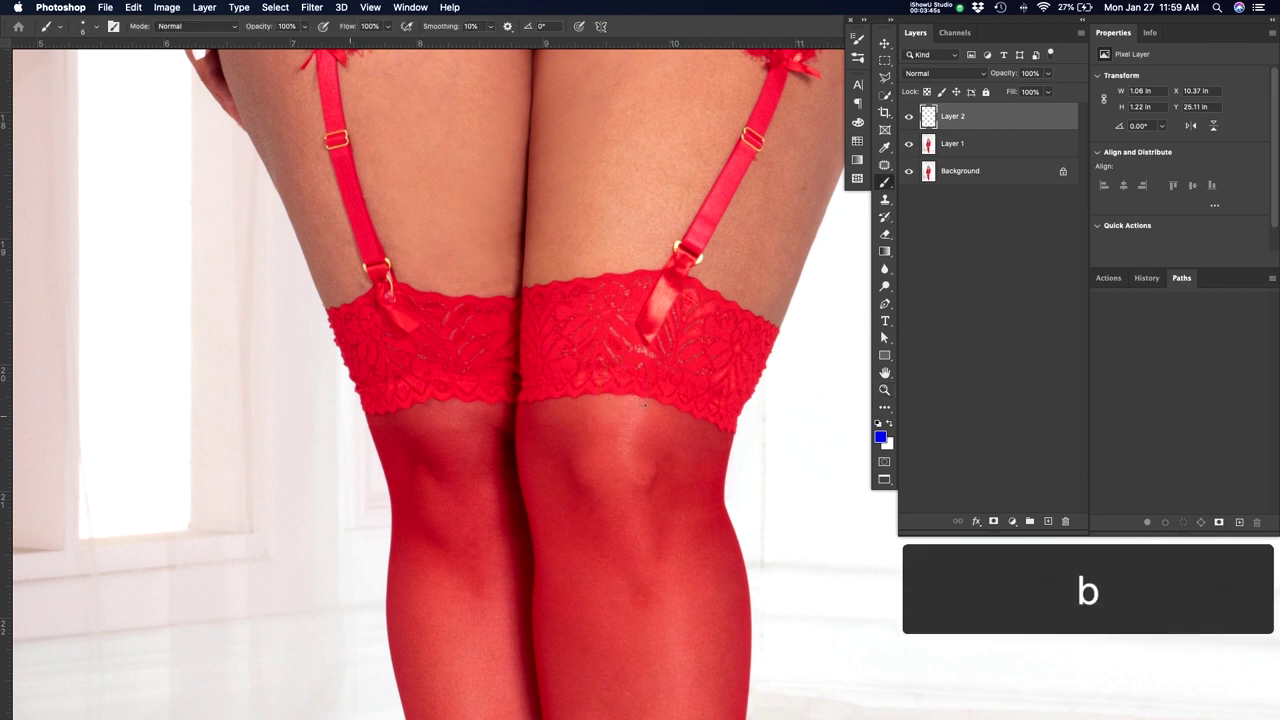
drag(366, 420, 503, 404)
mouse_move(413, 352)
mouse_down()
mouse_move(426, 396)
mouse_move(438, 385)
mouse_up()
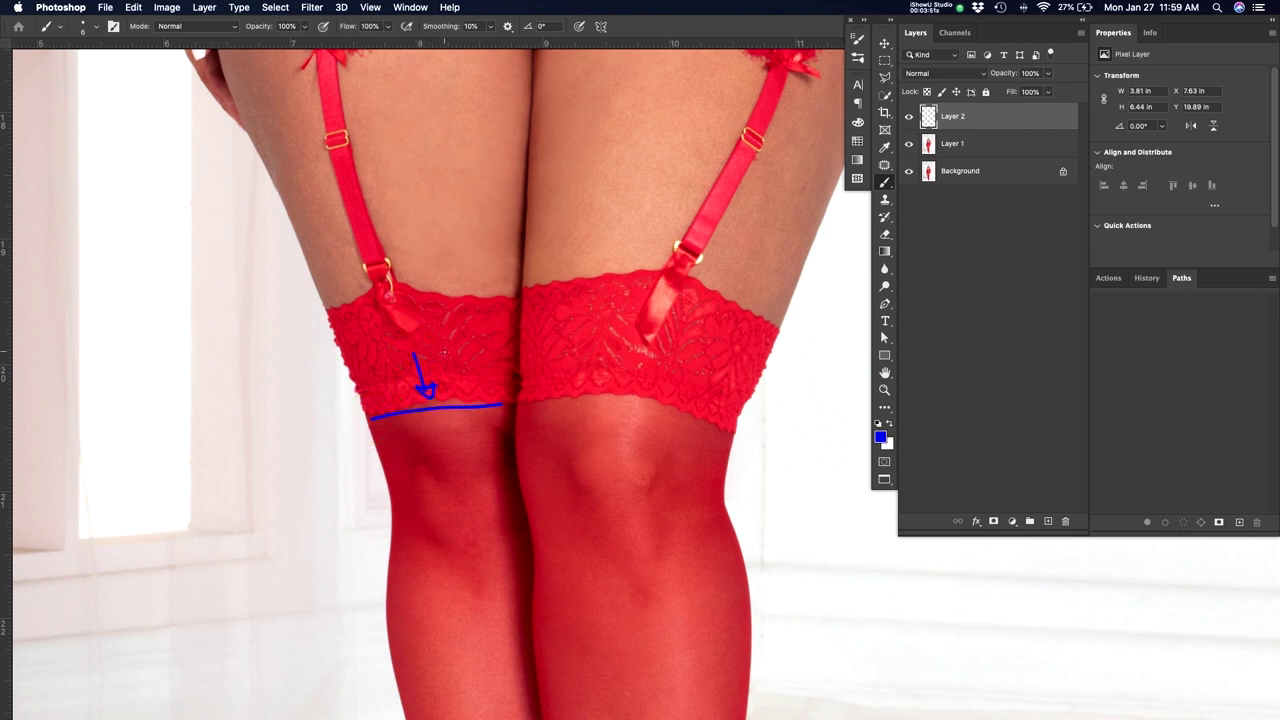
Compare the original Background with the retouched layers around the corset's satin side panels
key(space)
drag(509, 283, 477, 491)
drag(531, 429, 486, 563)
drag(471, 392, 471, 519)
drag(488, 349, 480, 428)
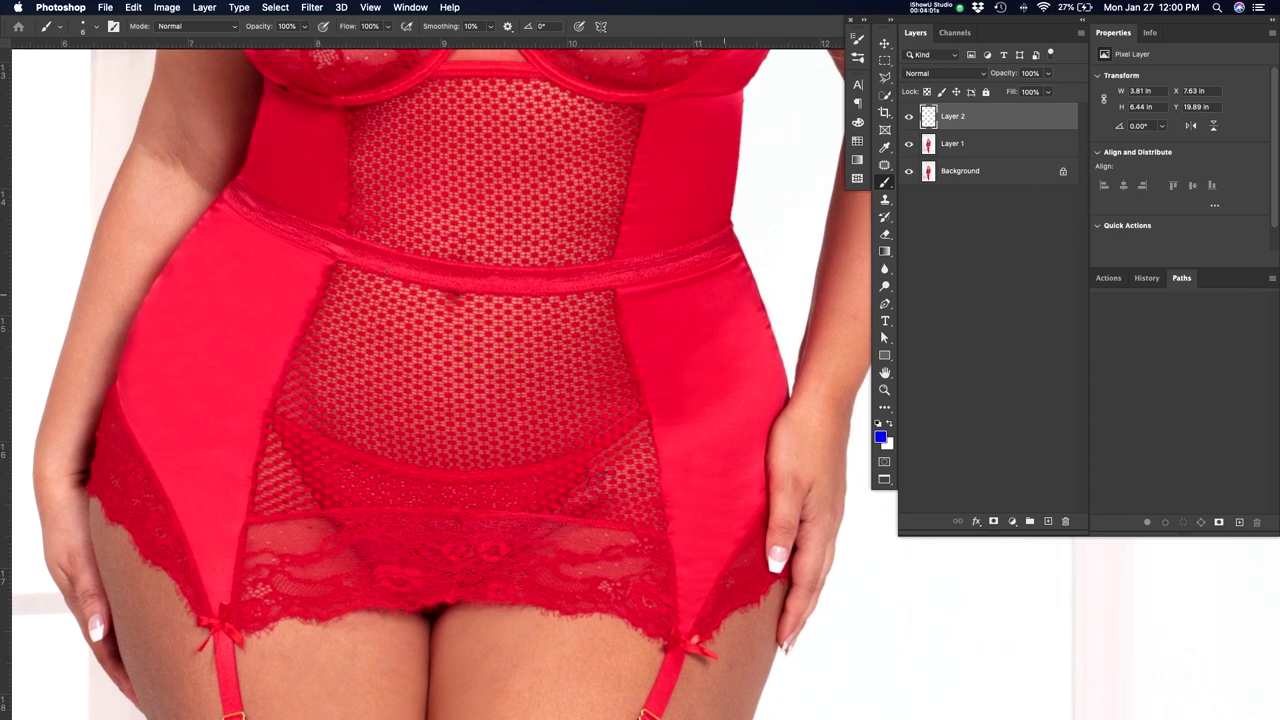
alt+click(908, 172)
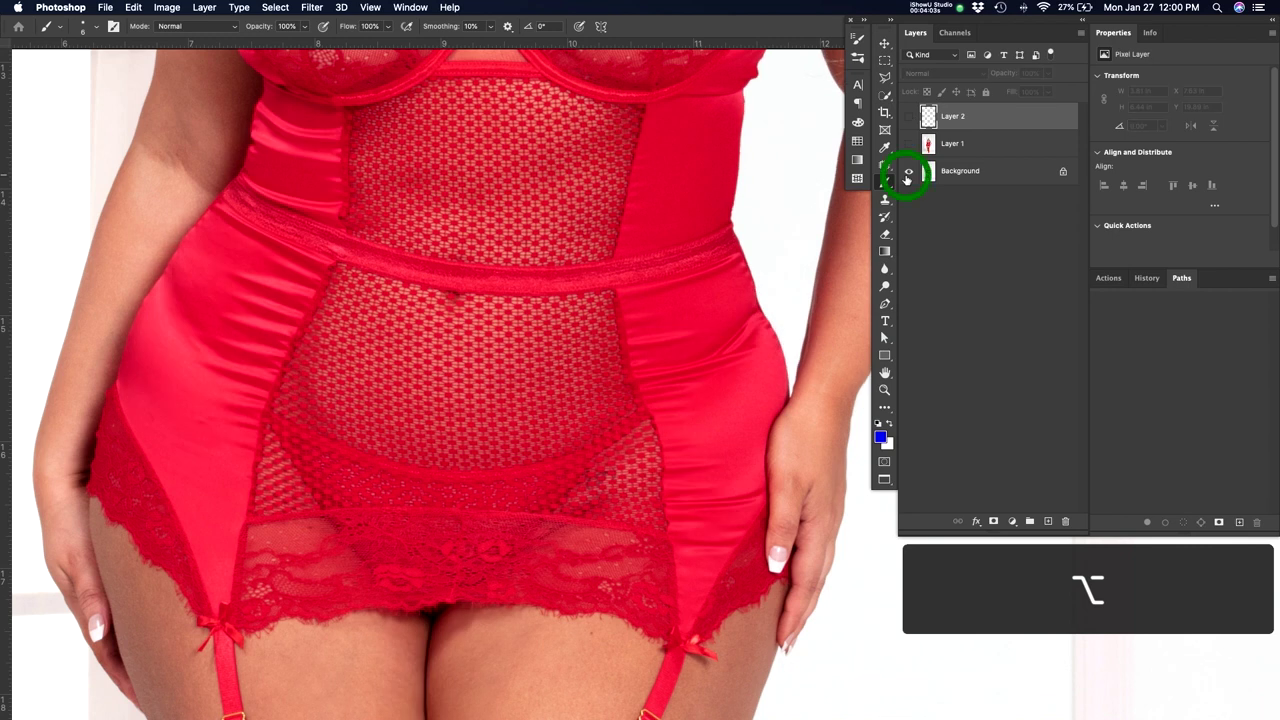
alt+click(908, 172)
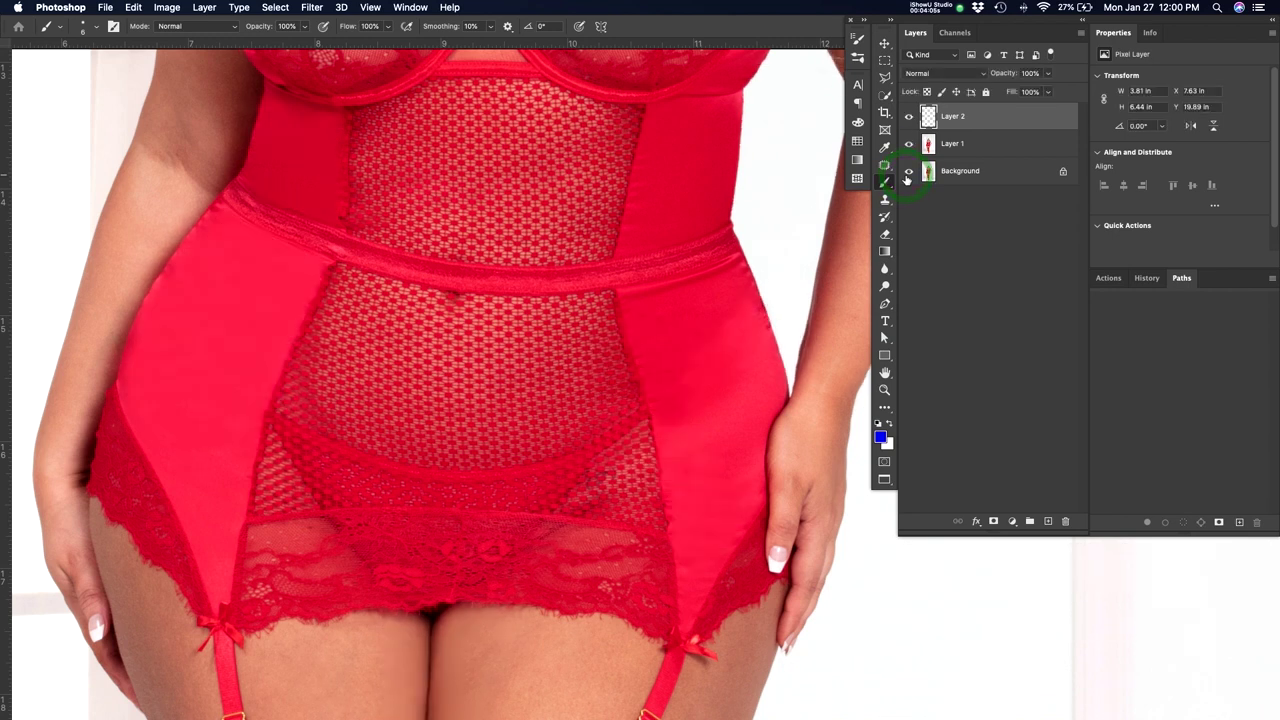
alt+click(908, 172)
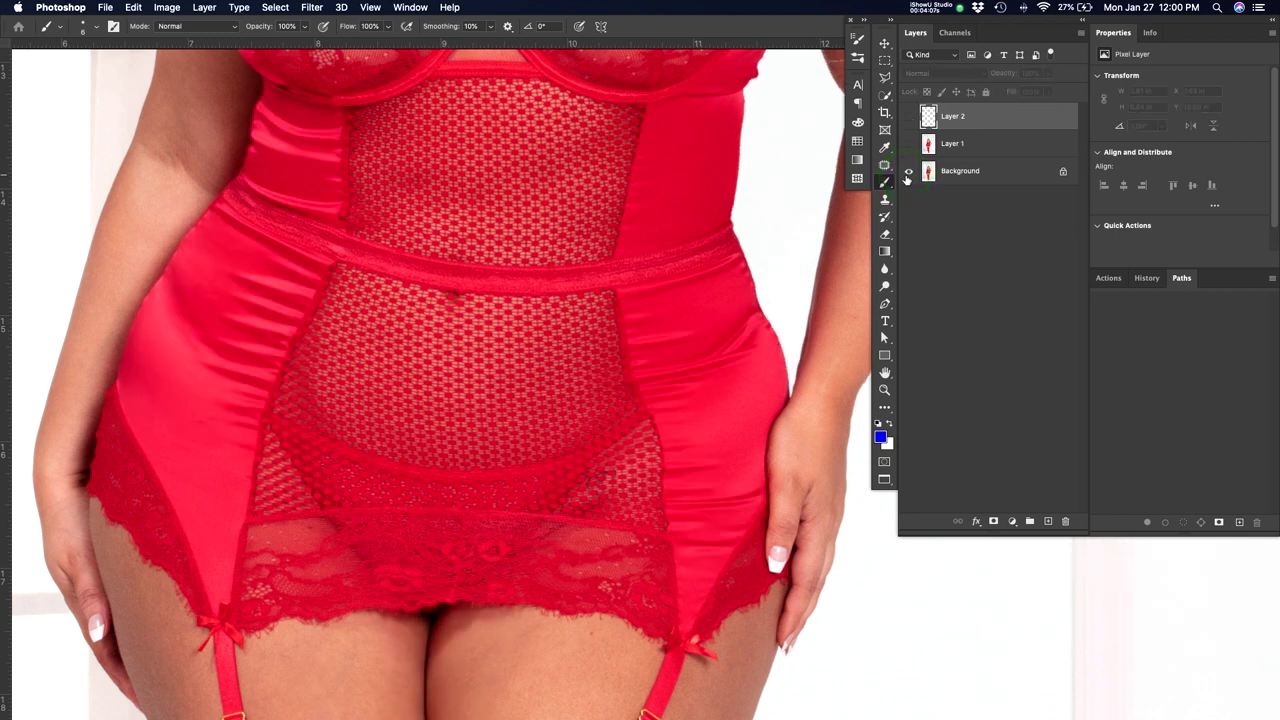
alt+click(908, 172)
alt+click(908, 172)
alt+click(908, 172)
alt+click(908, 172)
alt+click(908, 172)
alt+click(908, 172)
alt+click(908, 172)
alt+click(907, 177)
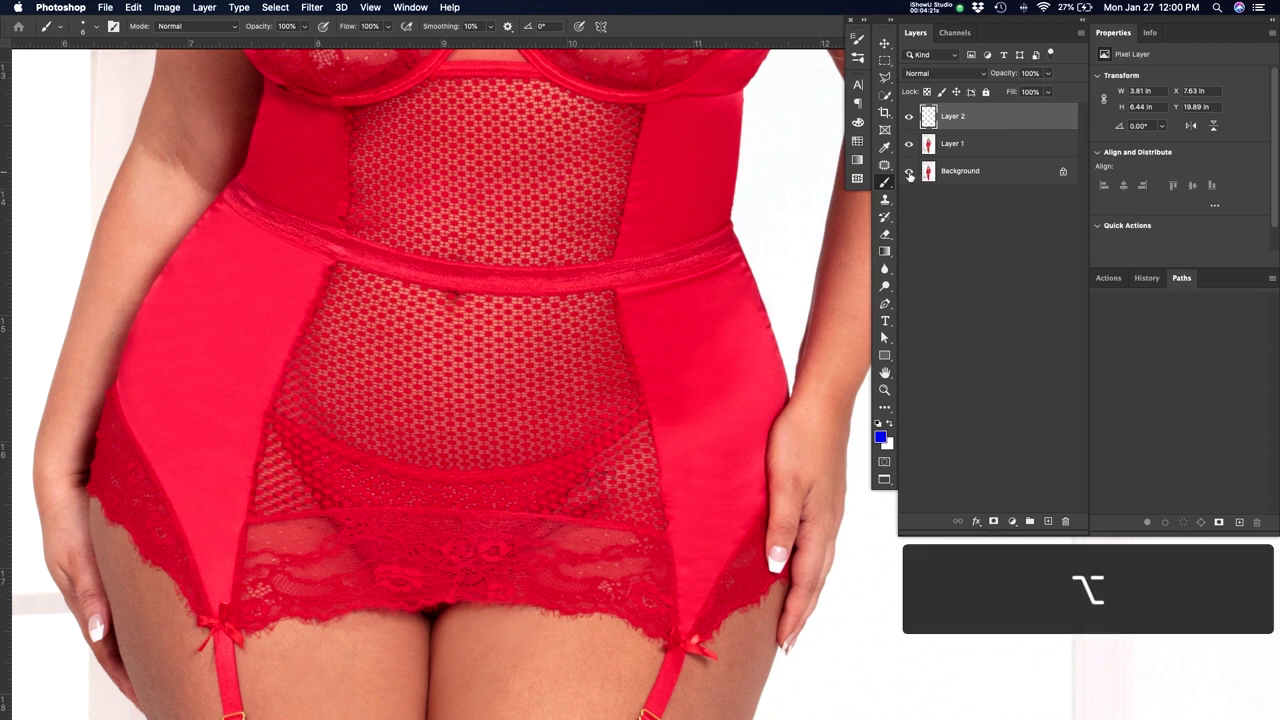
alt+click(908, 172)
alt+click(908, 172)
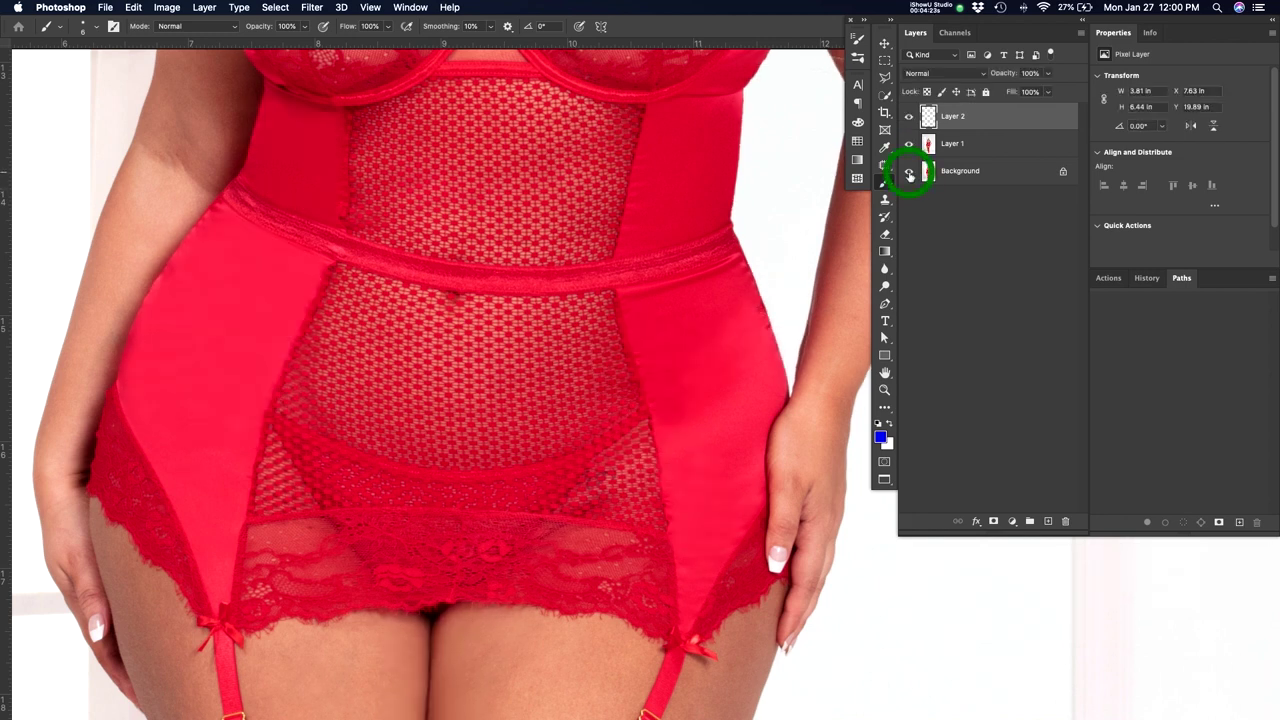
alt+click(908, 172)
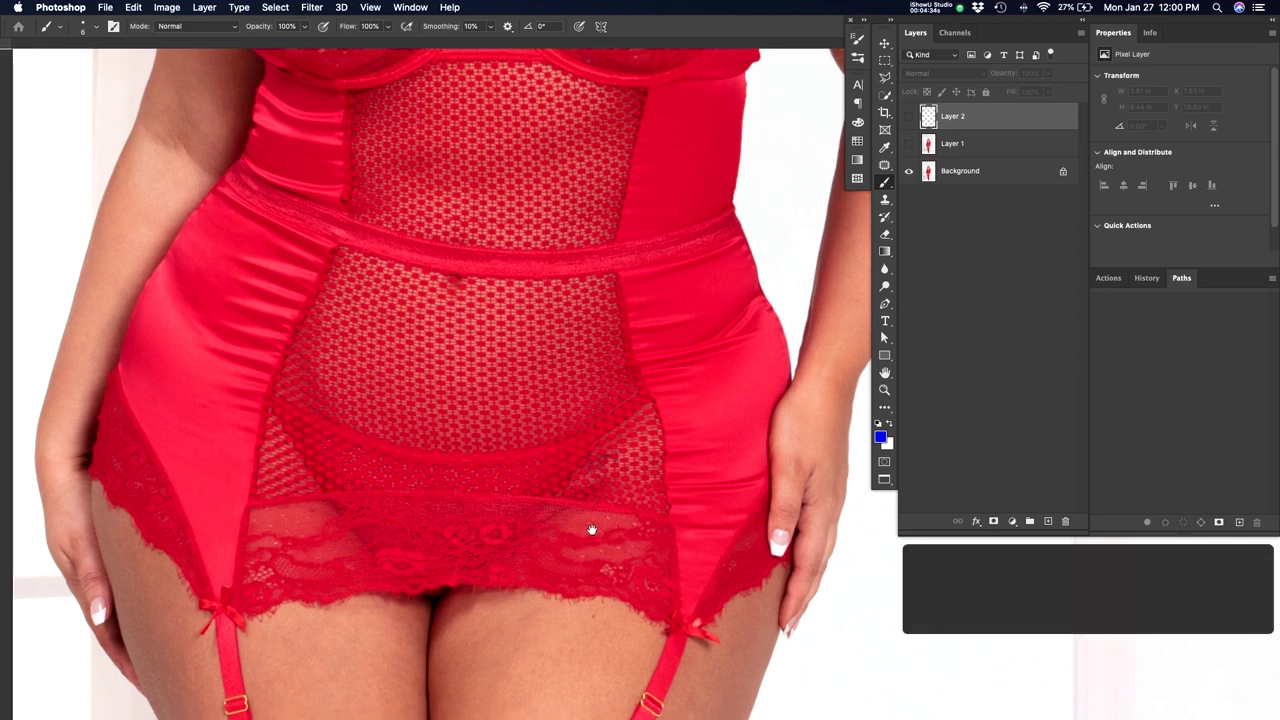
Compare the thighs with the Background, restore all layers, and circle spots beside the right-hand strap adjuster and left-hand garter clip in blue
drag(589, 533, 597, 294)
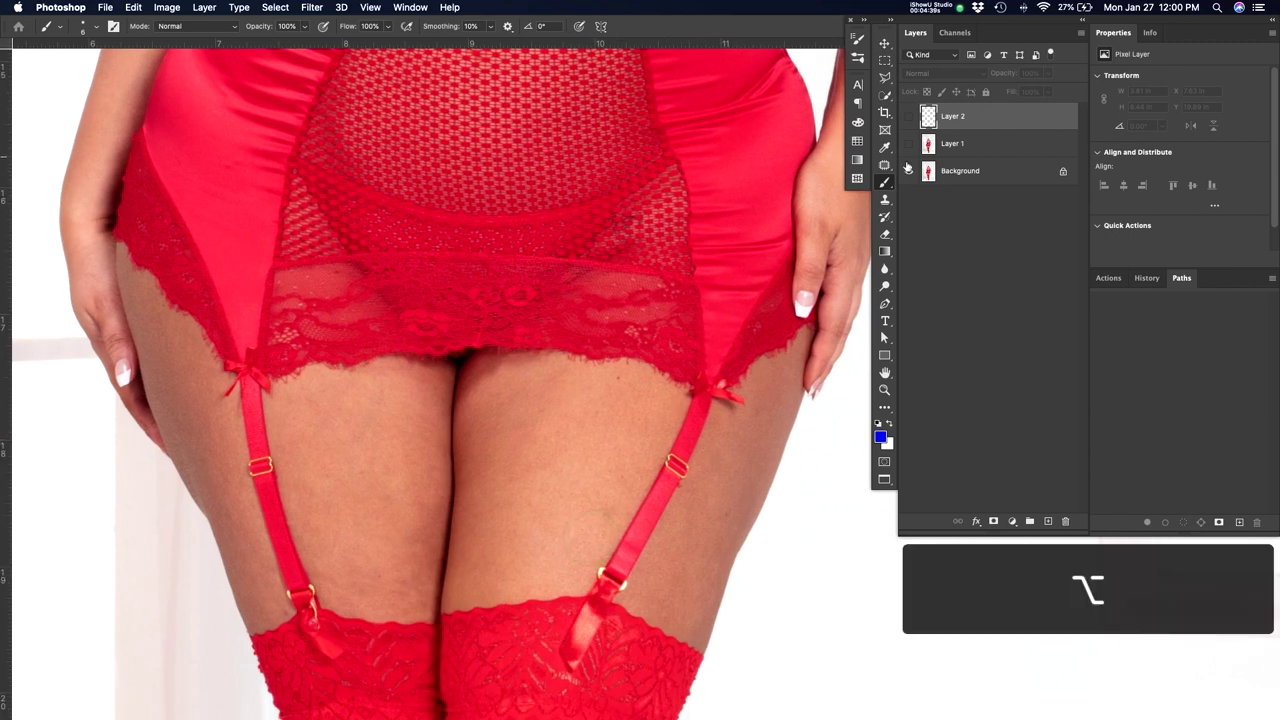
alt+click(909, 171)
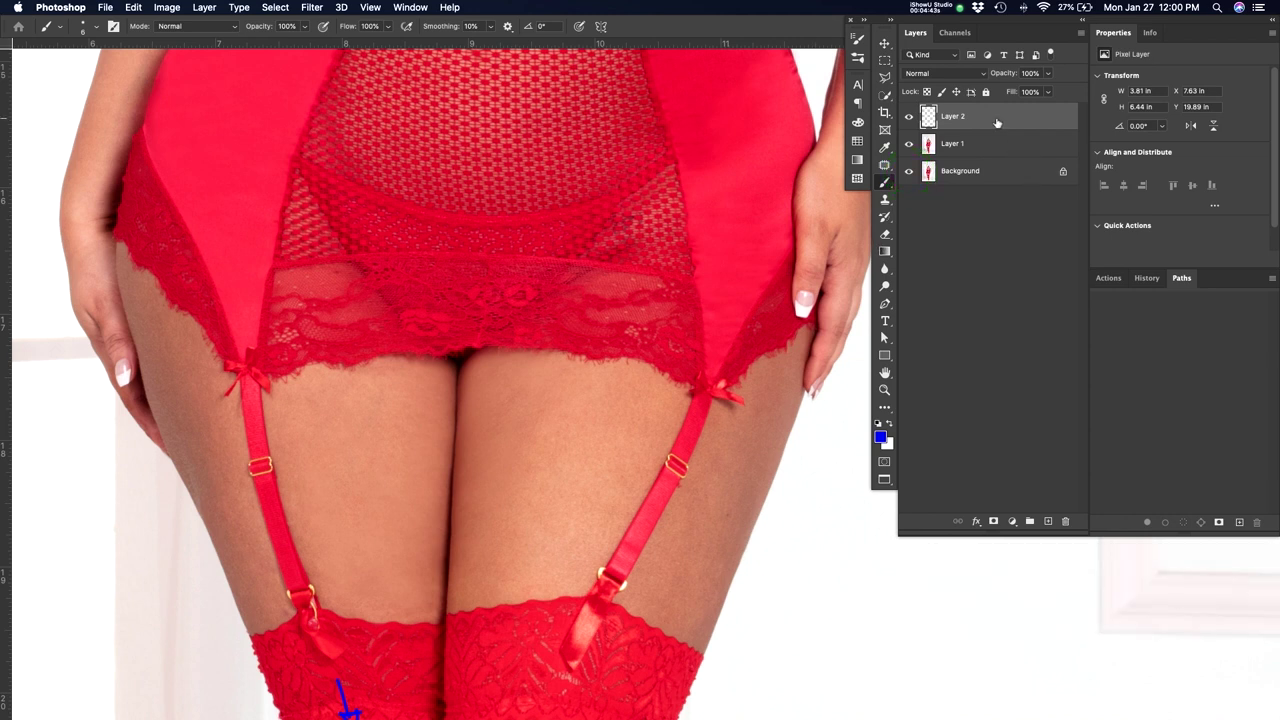
key(b)
drag(684, 478, 681, 477)
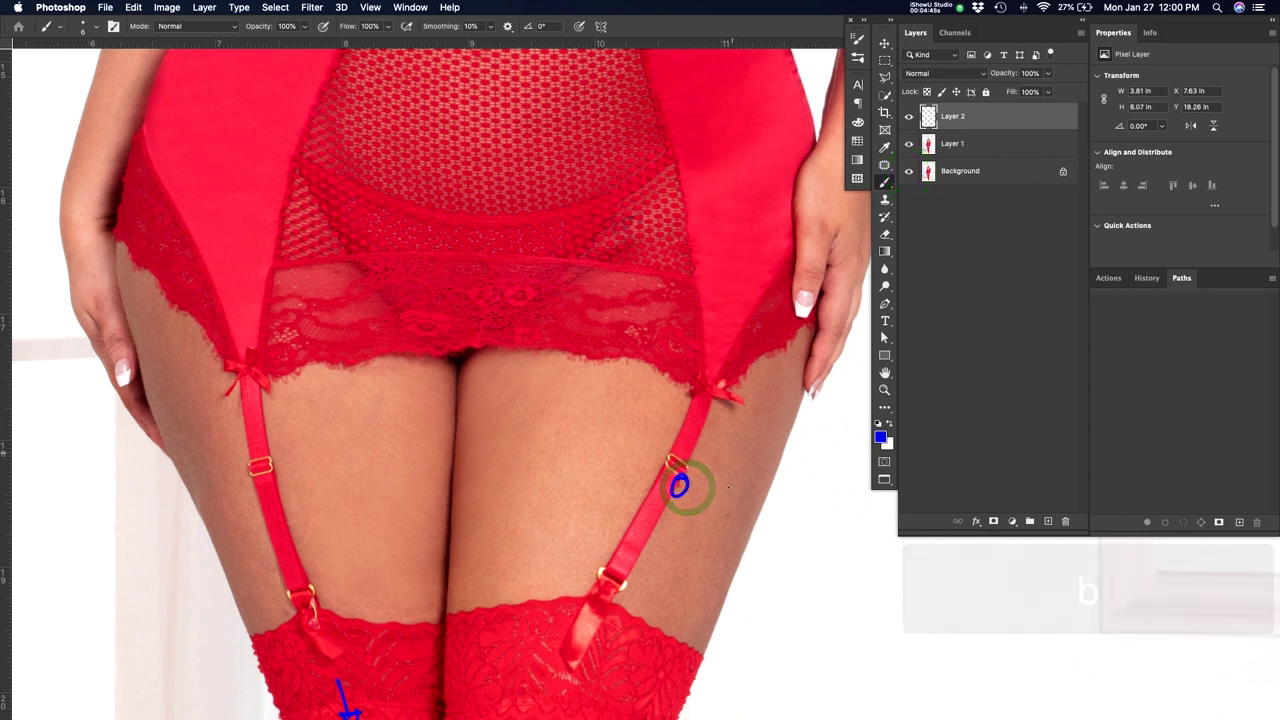
drag(288, 600, 286, 602)
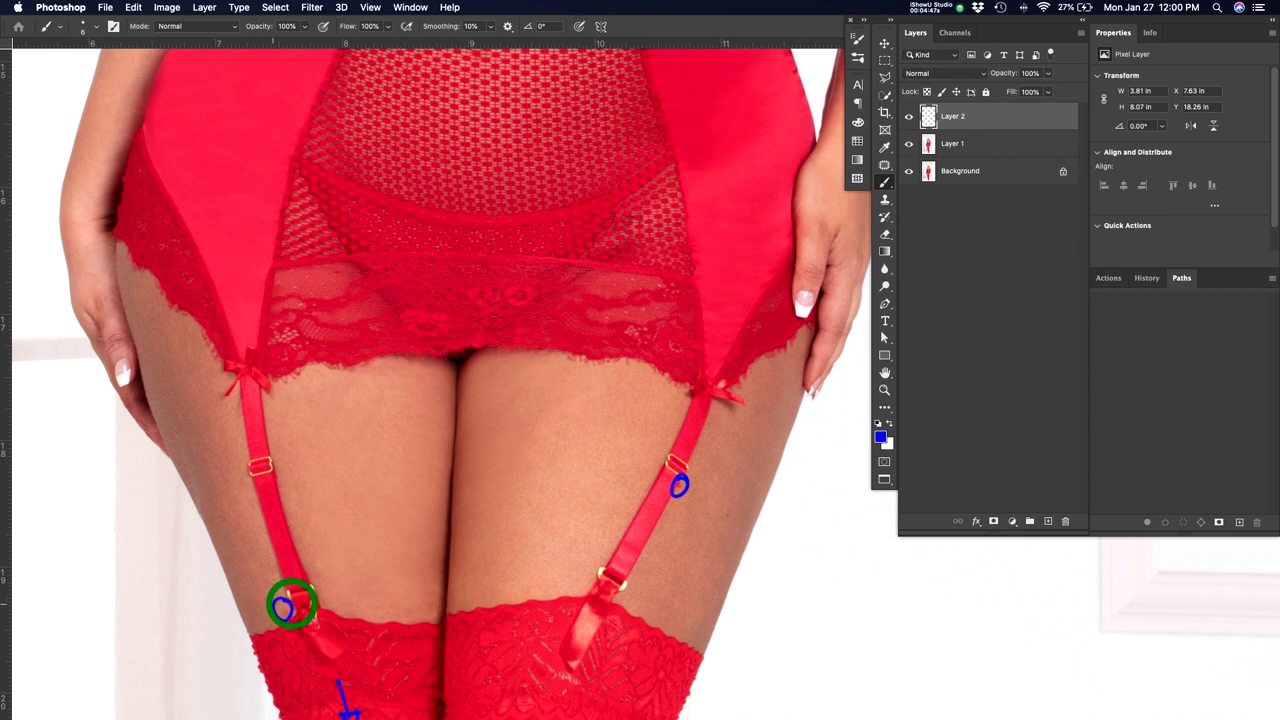
Mark a spot at the top of the lace hem and circle the corset's left-hand outer edge at the waist and hip in blue
key(space)
drag(471, 449, 491, 611)
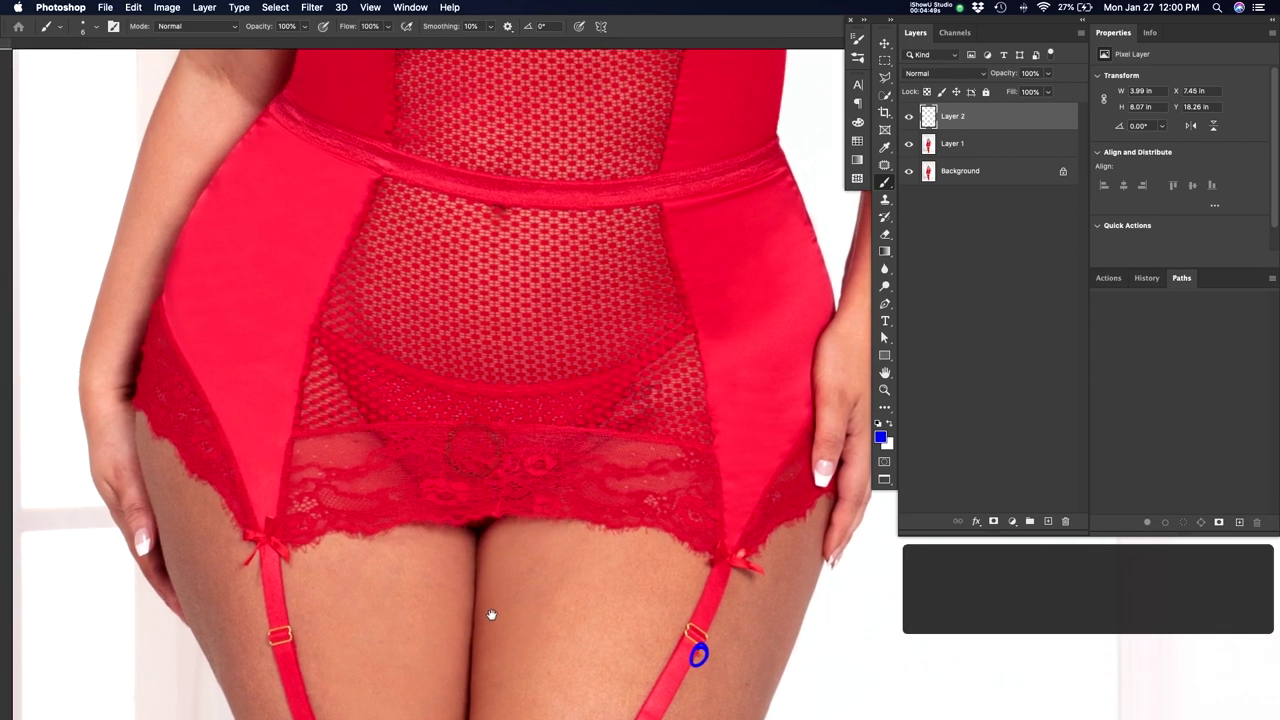
click(357, 443)
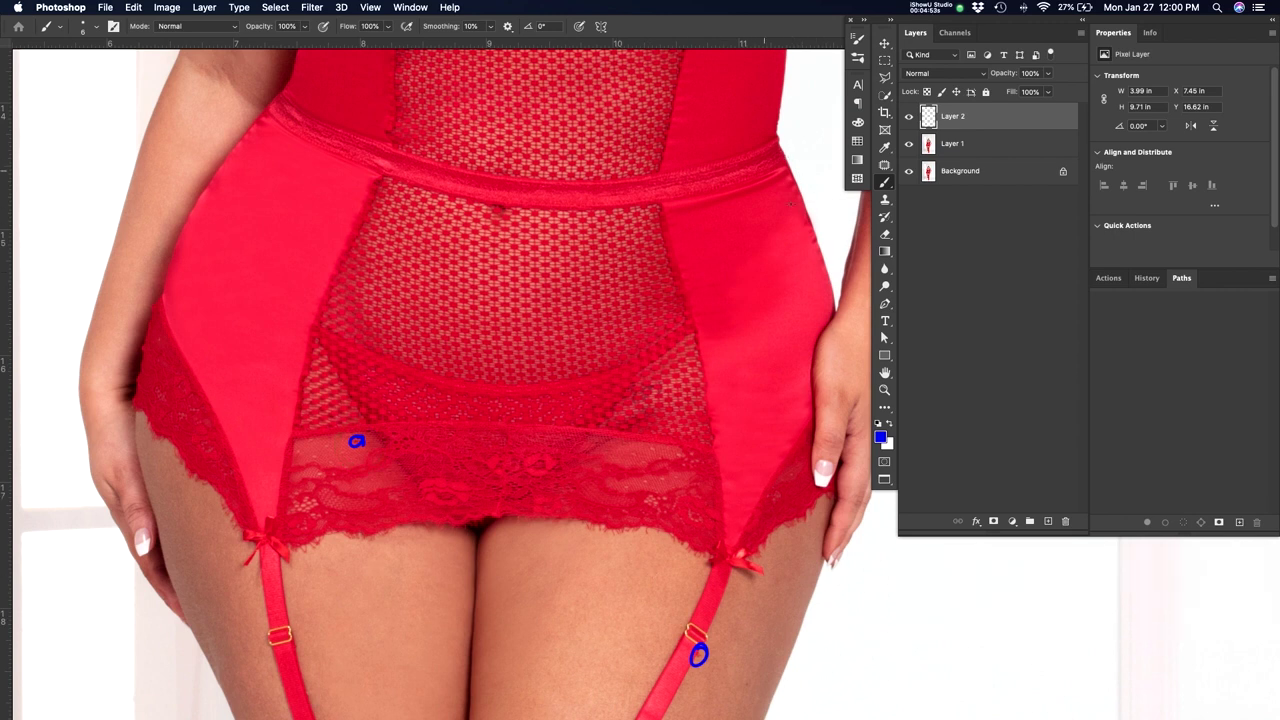
drag(318, 240, 311, 351)
mouse_move(242, 250)
mouse_down()
mouse_move(265, 228)
mouse_move(213, 287)
mouse_up()
drag(767, 296, 792, 409)
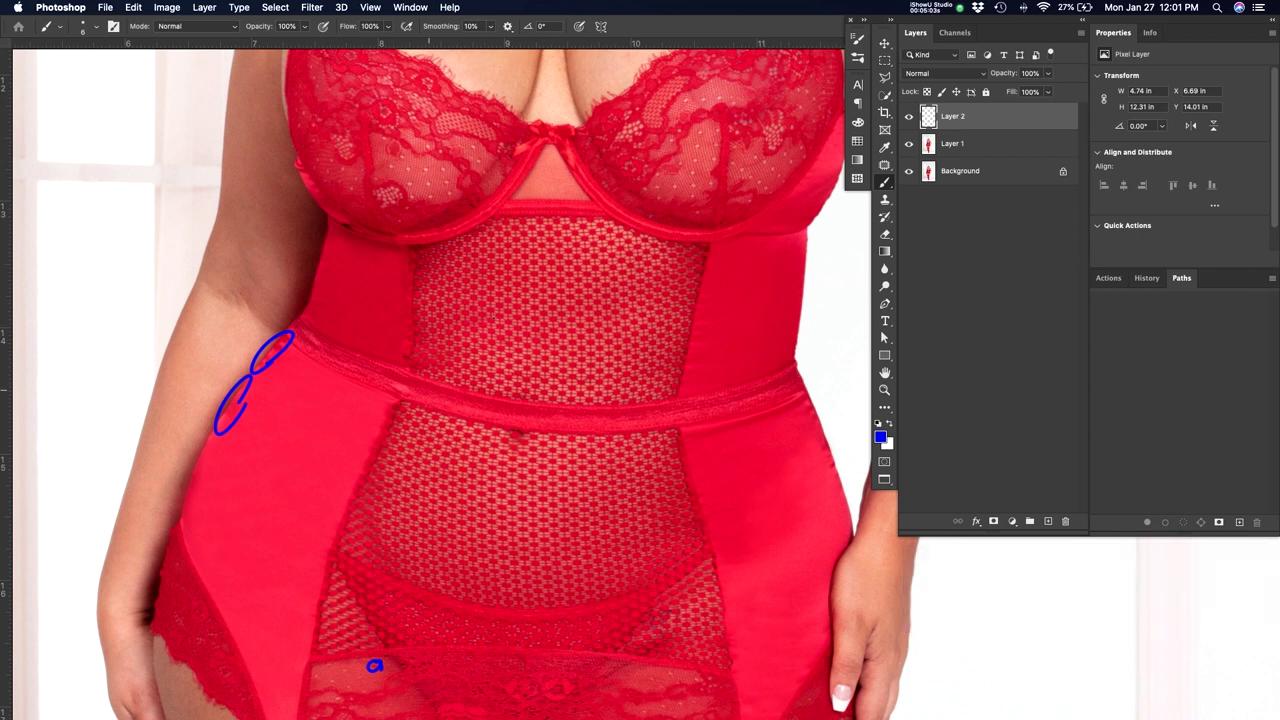
Circle the left-hand mesh seam above the waistband, then outline the left-hand underwire band with the note "Close down" in blue
mouse_move(414, 328)
mouse_down()
mouse_move(414, 376)
mouse_move(406, 332)
mouse_up()
key(space)
drag(398, 491, 399, 623)
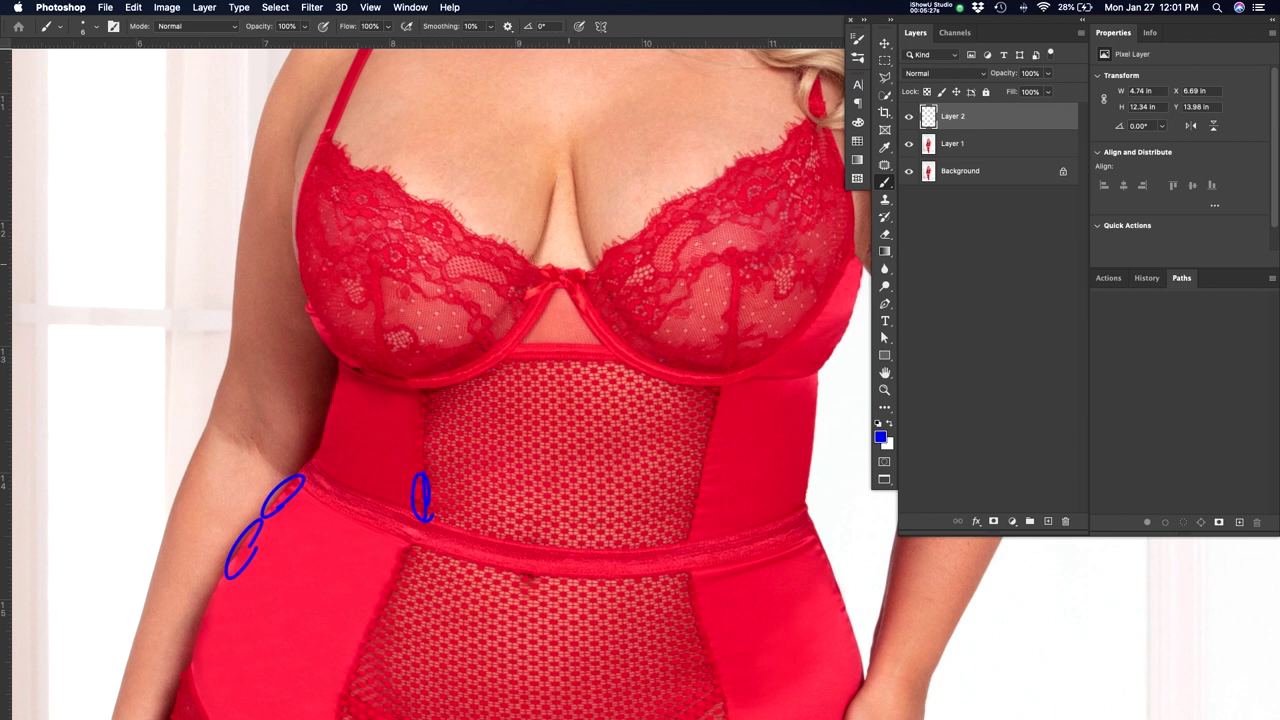
mouse_move(414, 371)
mouse_down()
mouse_move(510, 300)
mouse_move(528, 263)
mouse_up()
mouse_move(417, 371)
mouse_down()
mouse_move(516, 322)
mouse_move(548, 282)
mouse_up()
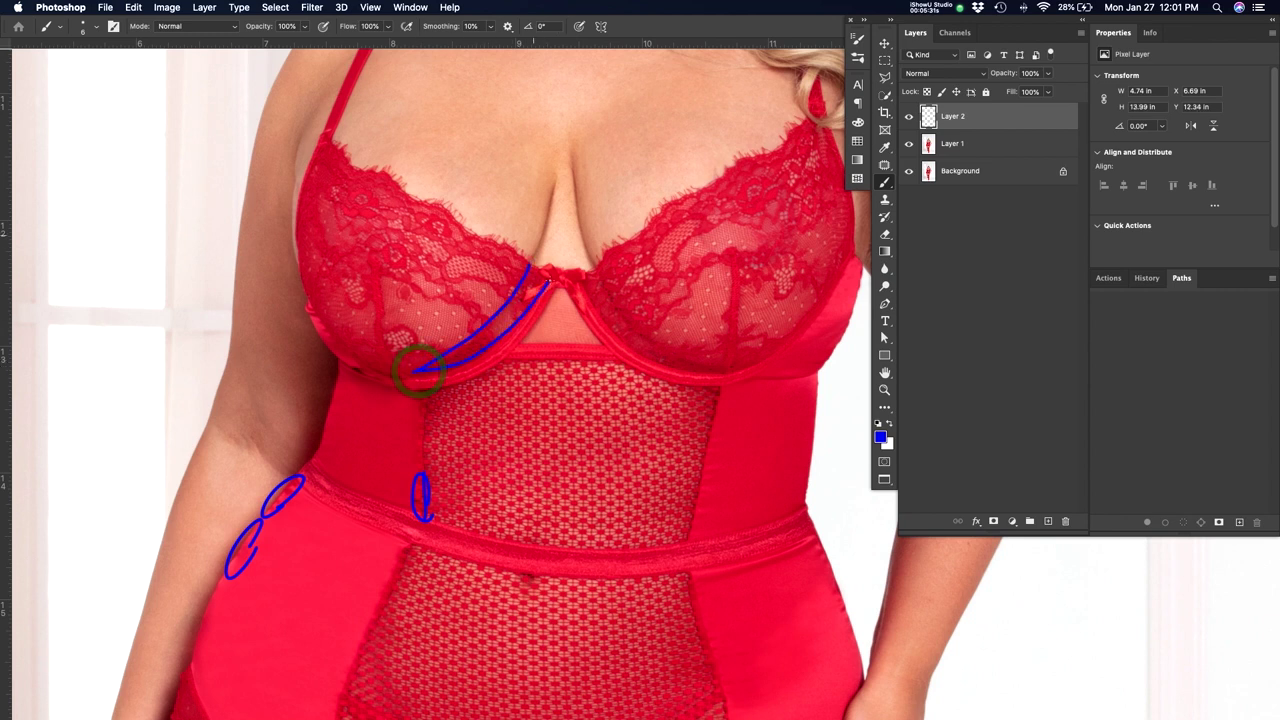
mouse_move(495, 341)
mouse_down()
mouse_move(504, 398)
mouse_move(541, 395)
mouse_move(554, 426)
mouse_move(580, 429)
mouse_move(597, 395)
mouse_move(614, 398)
mouse_up()
Outline the right-hand underwire band in blue and add a leader line with the note "Close down"
drag(670, 368, 733, 372)
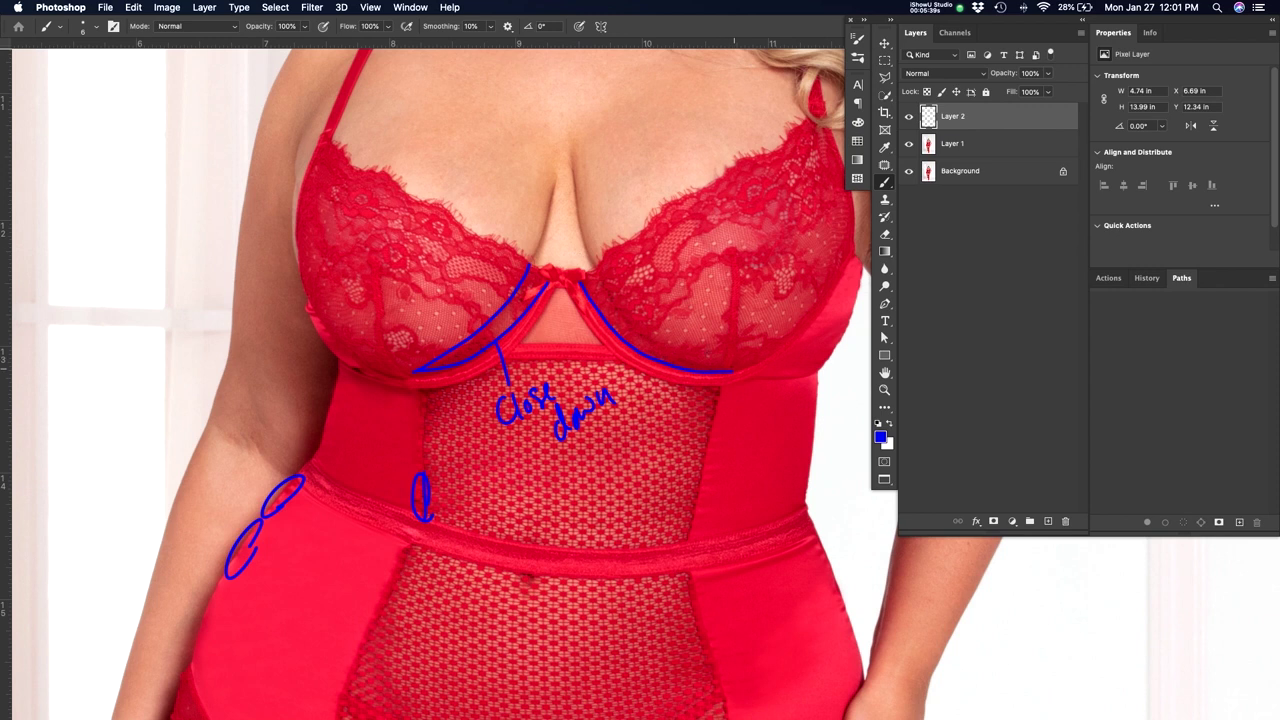
mouse_move(737, 363)
mouse_down()
mouse_move(621, 313)
mouse_move(590, 265)
mouse_up()
drag(664, 408, 656, 352)
drag(648, 437, 688, 436)
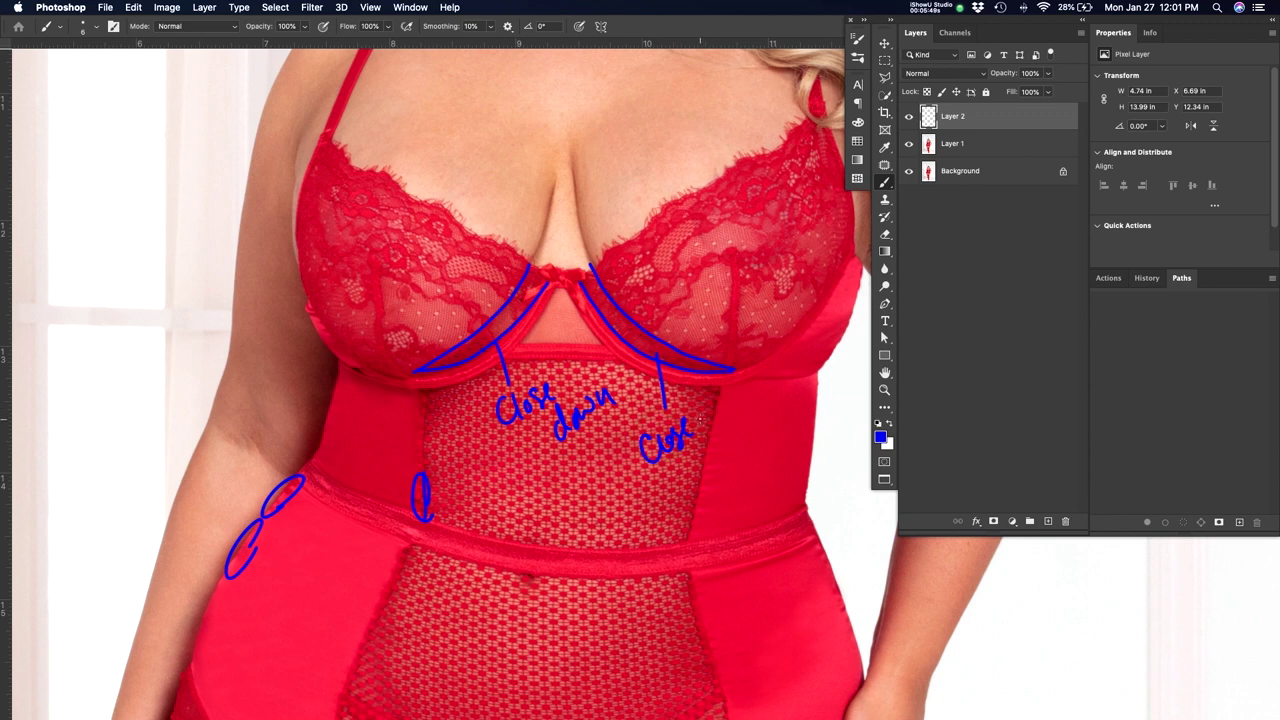
drag(700, 420, 752, 388)
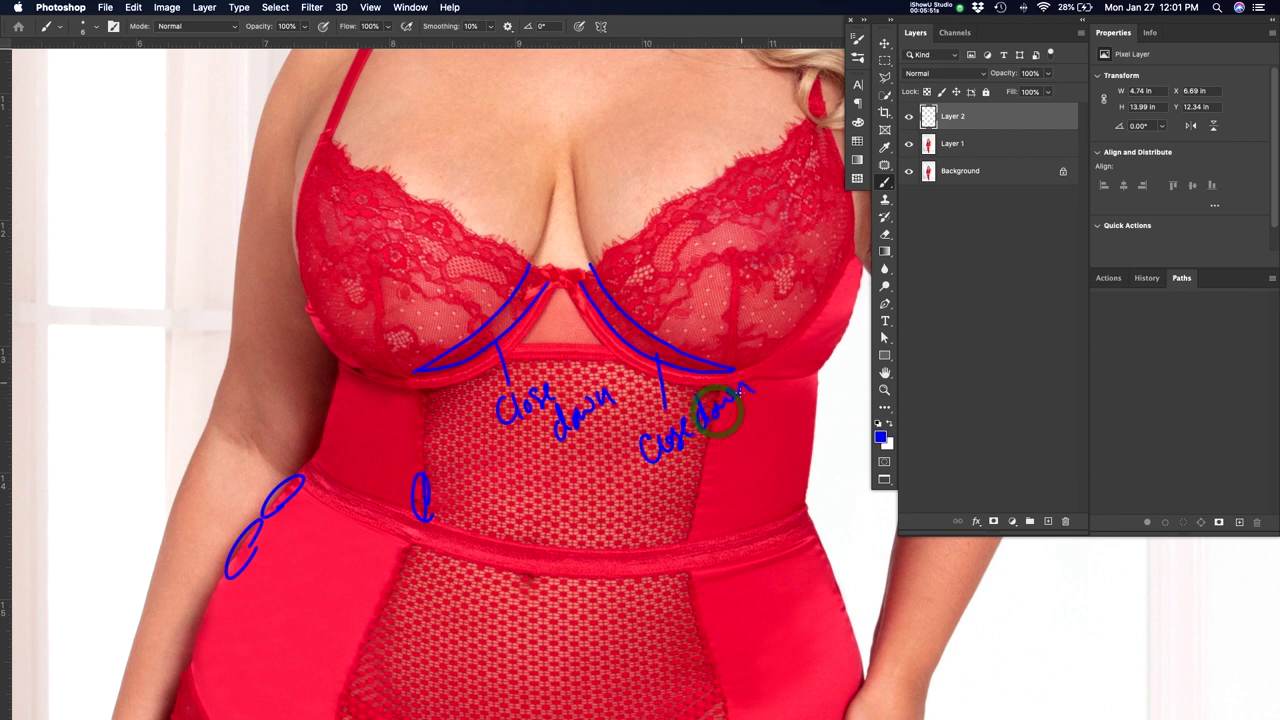
Trace the outer edges of both bra cups and both satin side panels above the waist in blue
scroll(810, 368, up, 5)
scroll(810, 368, right, 4)
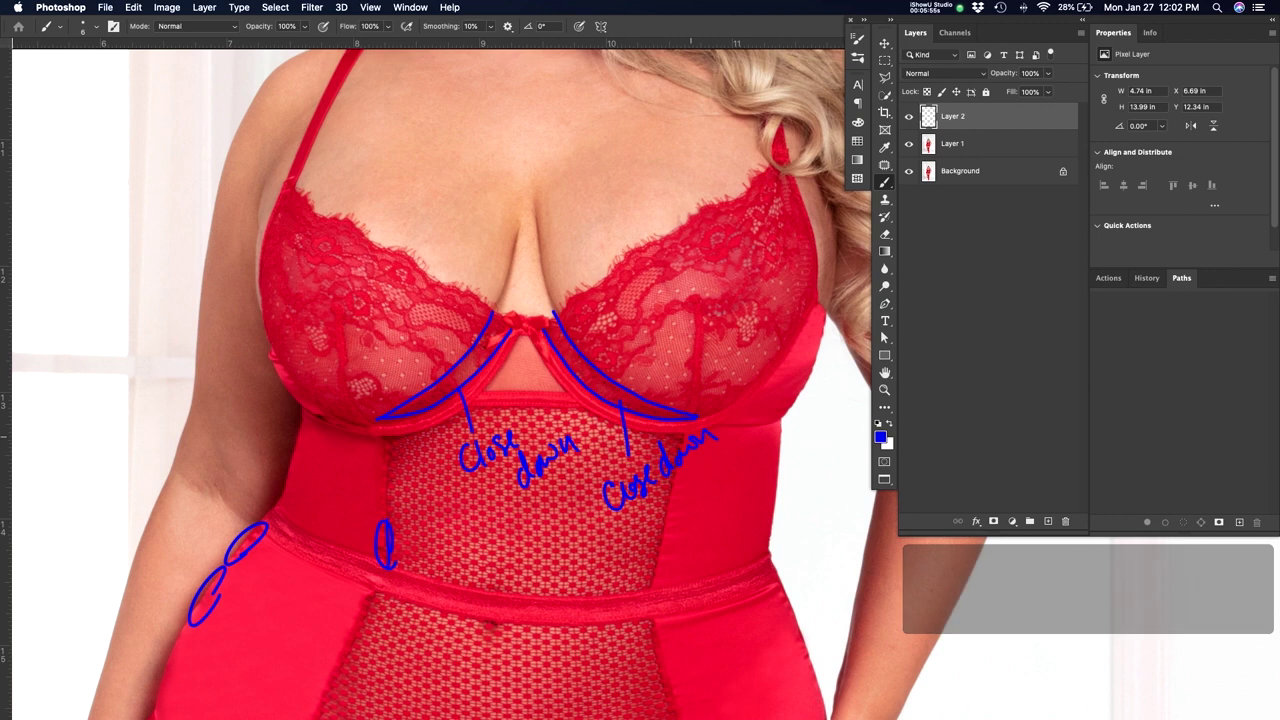
mouse_move(668, 428)
mouse_down()
mouse_move(747, 399)
mouse_move(796, 350)
mouse_up()
drag(830, 262, 833, 250)
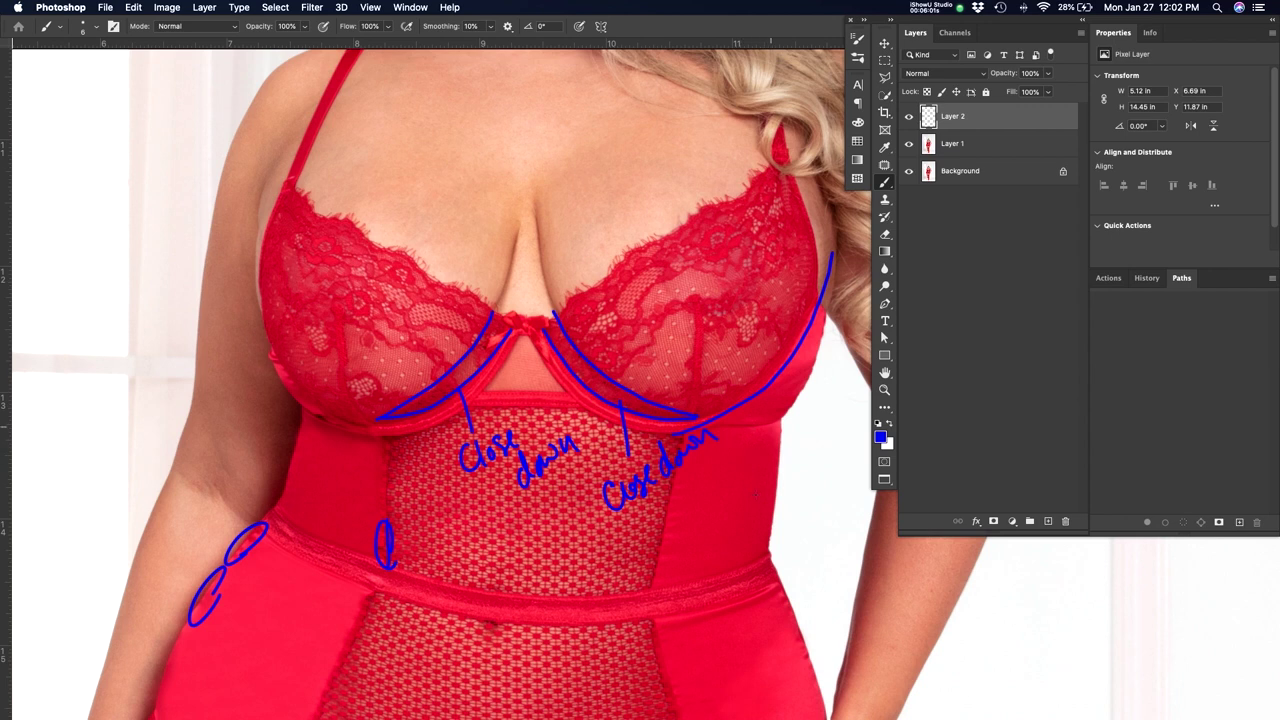
drag(767, 530, 771, 398)
drag(290, 450, 286, 482)
mouse_move(363, 430)
mouse_down()
mouse_move(318, 416)
mouse_move(285, 378)
mouse_move(255, 262)
mouse_up()
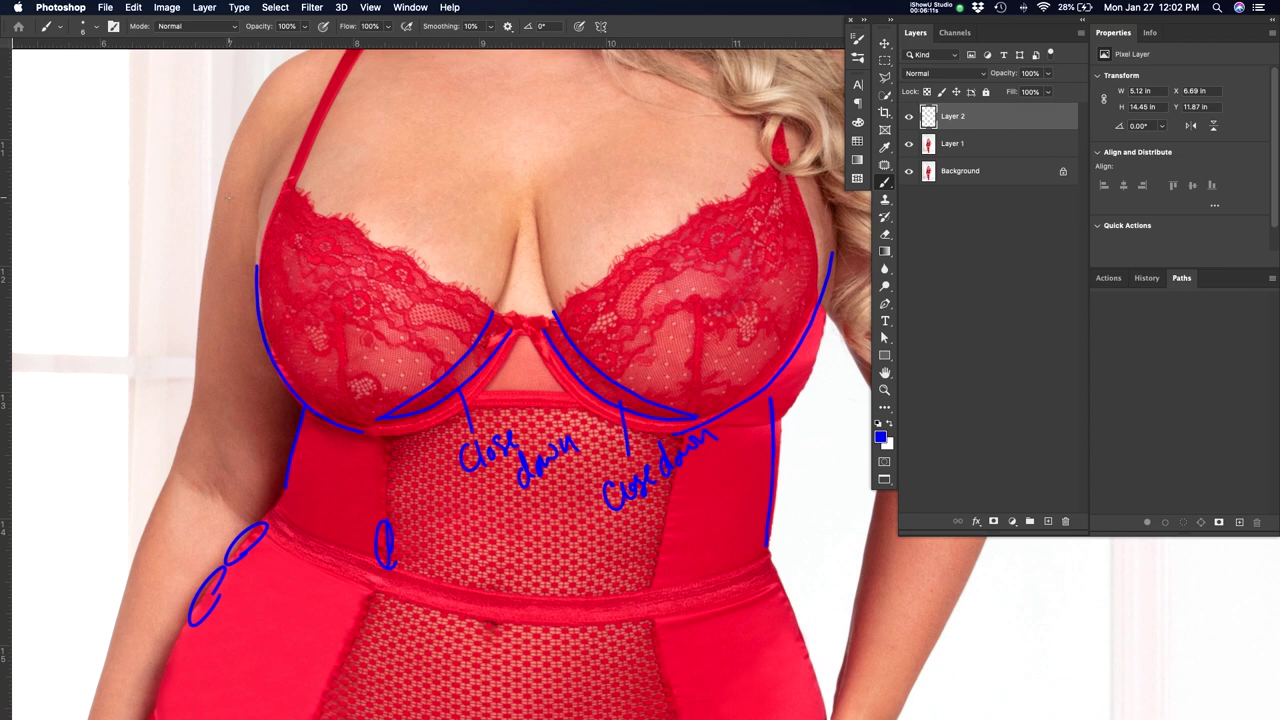
Add blue cross marks beside the lower outer edges of the left-hand and right-hand cups
drag(276, 366, 298, 402)
drag(737, 440, 691, 510)
drag(743, 455, 768, 402)
Brush a short horizontal line across the top of the cleavage and write "Even out" with a small x above it
scroll(766, 380, up, 4)
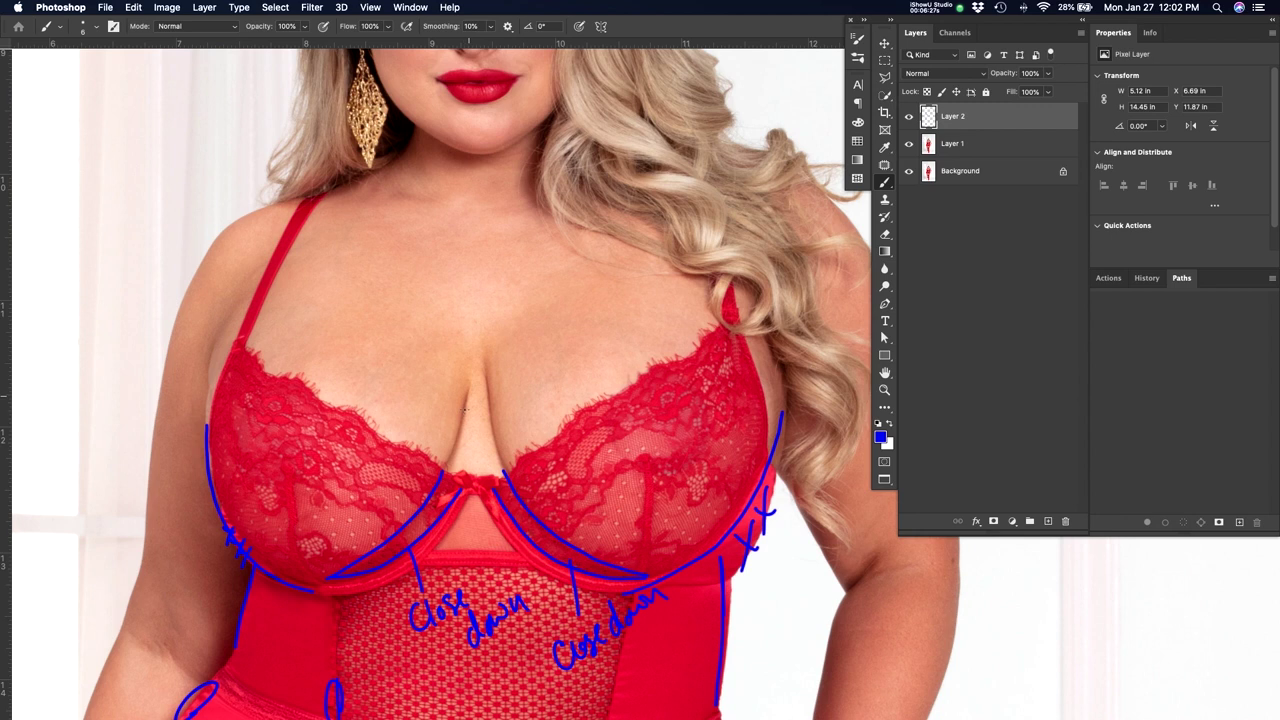
drag(443, 383, 530, 385)
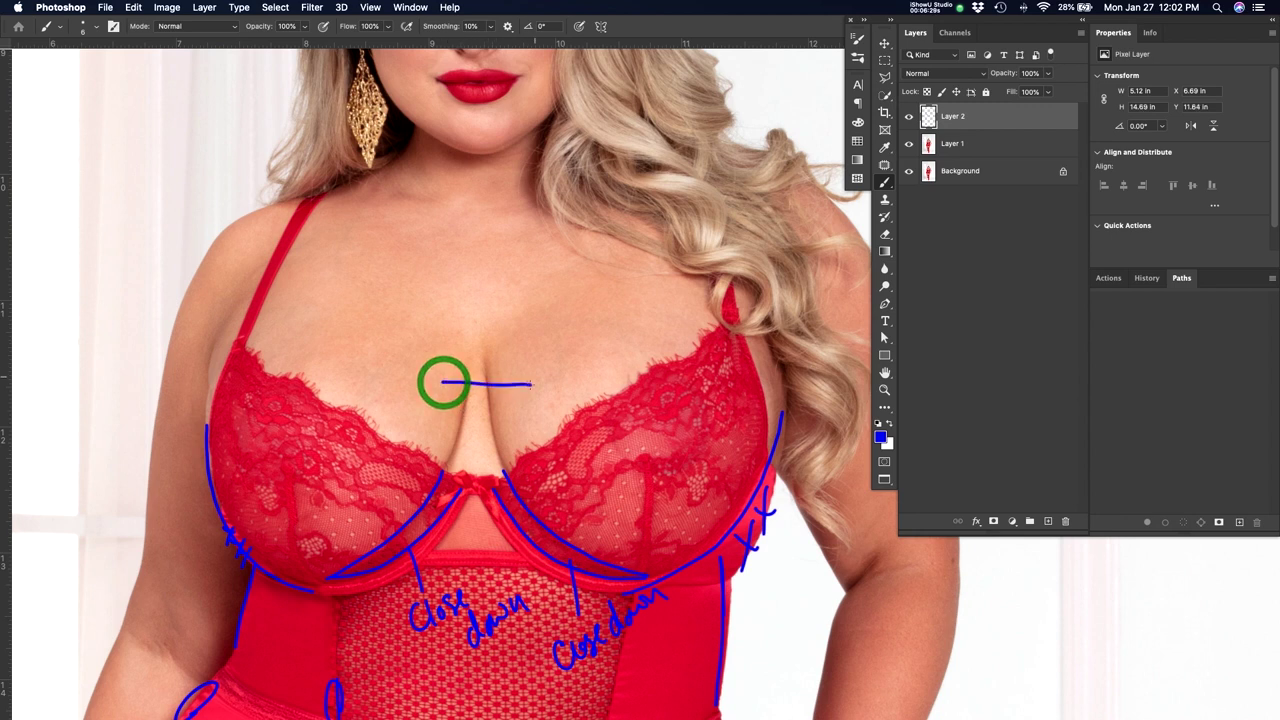
key(super+z)
drag(440, 384, 509, 383)
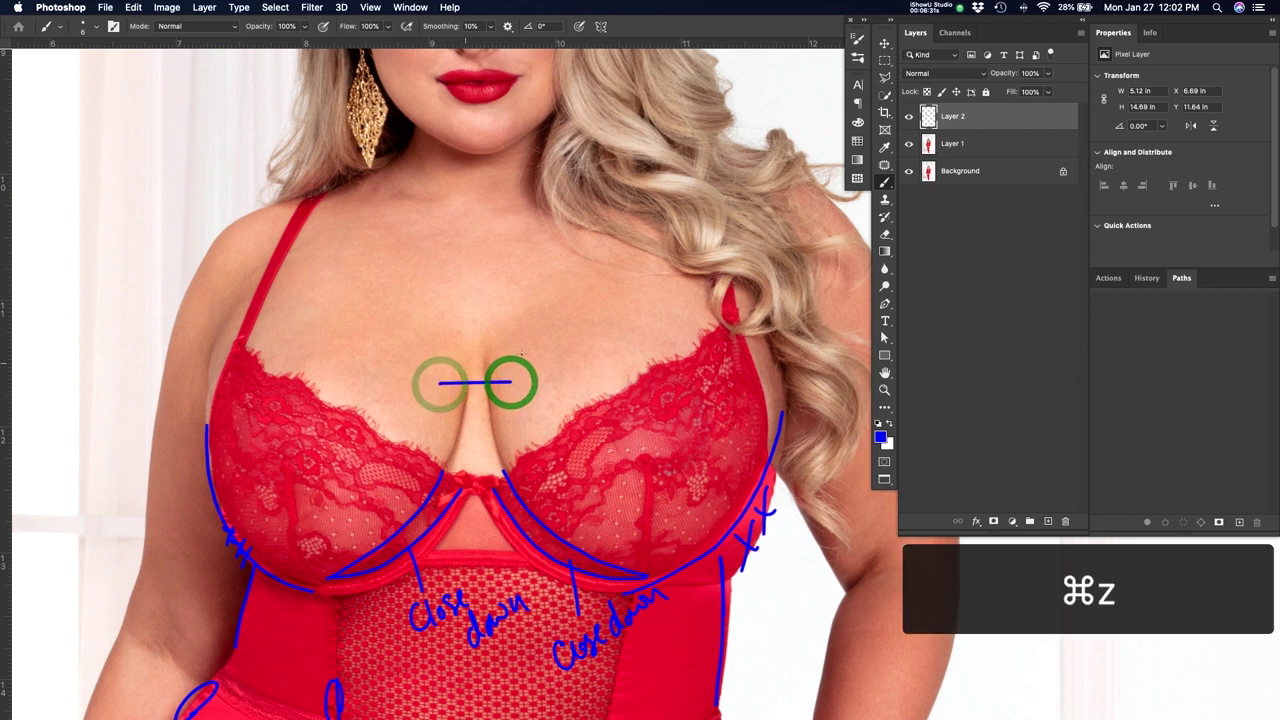
mouse_move(449, 349)
mouse_down()
mouse_move(519, 361)
mouse_move(579, 342)
mouse_up()
mouse_move(478, 366)
mouse_down()
mouse_move(490, 377)
mouse_move(478, 377)
mouse_up()
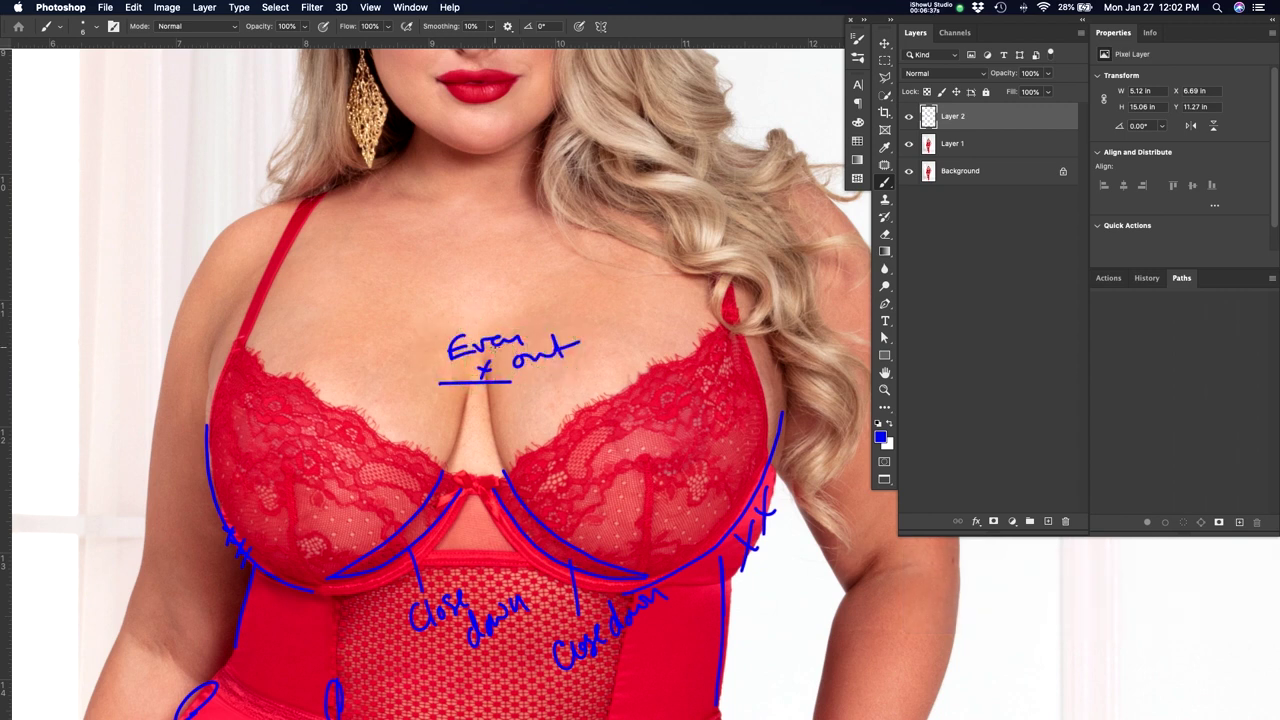
View the whole figure, then examine the marked-up corset at closer range
key(space)
drag(626, 537, 529, 528)
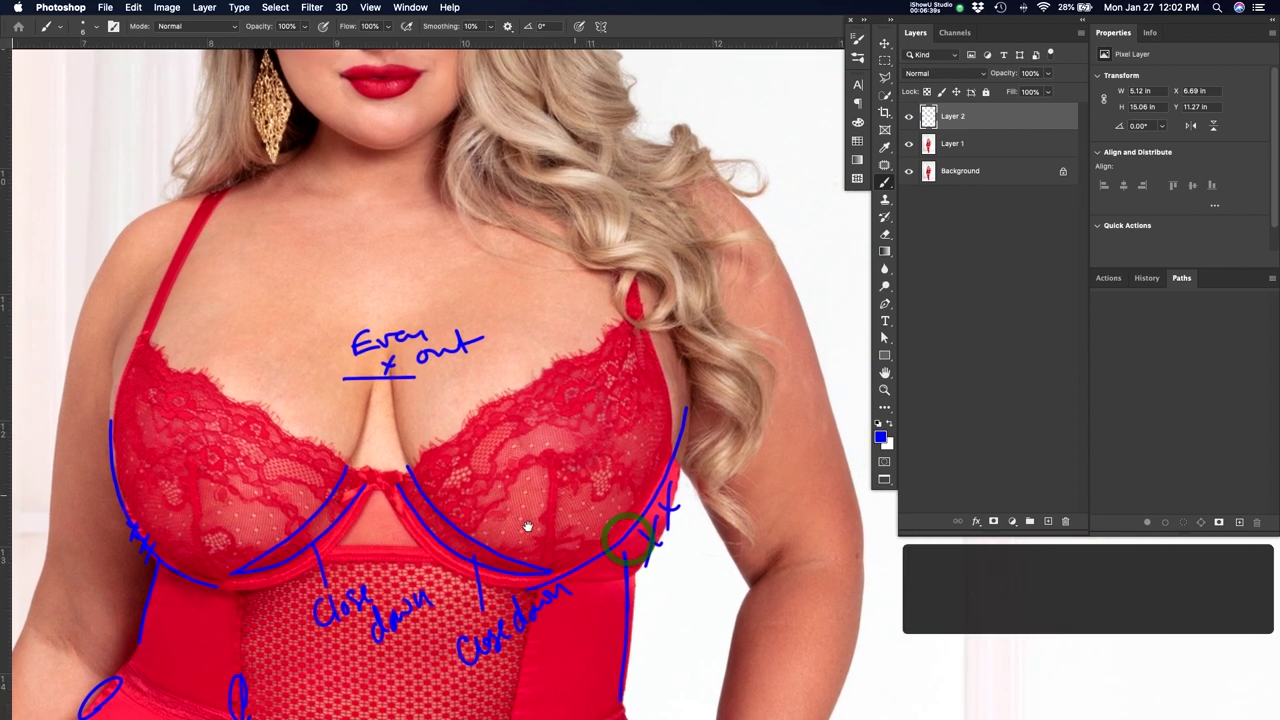
key(super+minus)
key(super+minus)
key(super+minus)
key(super+minus)
key(super+minus)
key(super+0)
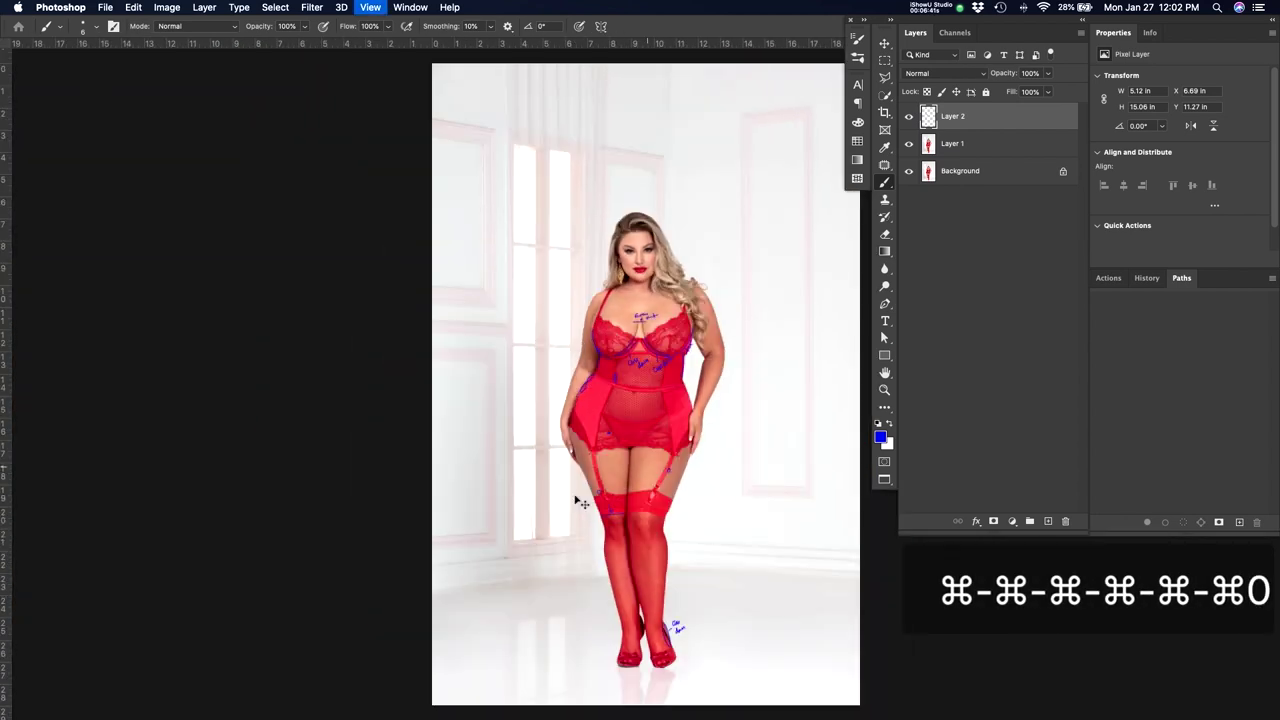
key(z)
drag(704, 380, 751, 430)
drag(738, 341, 733, 310)
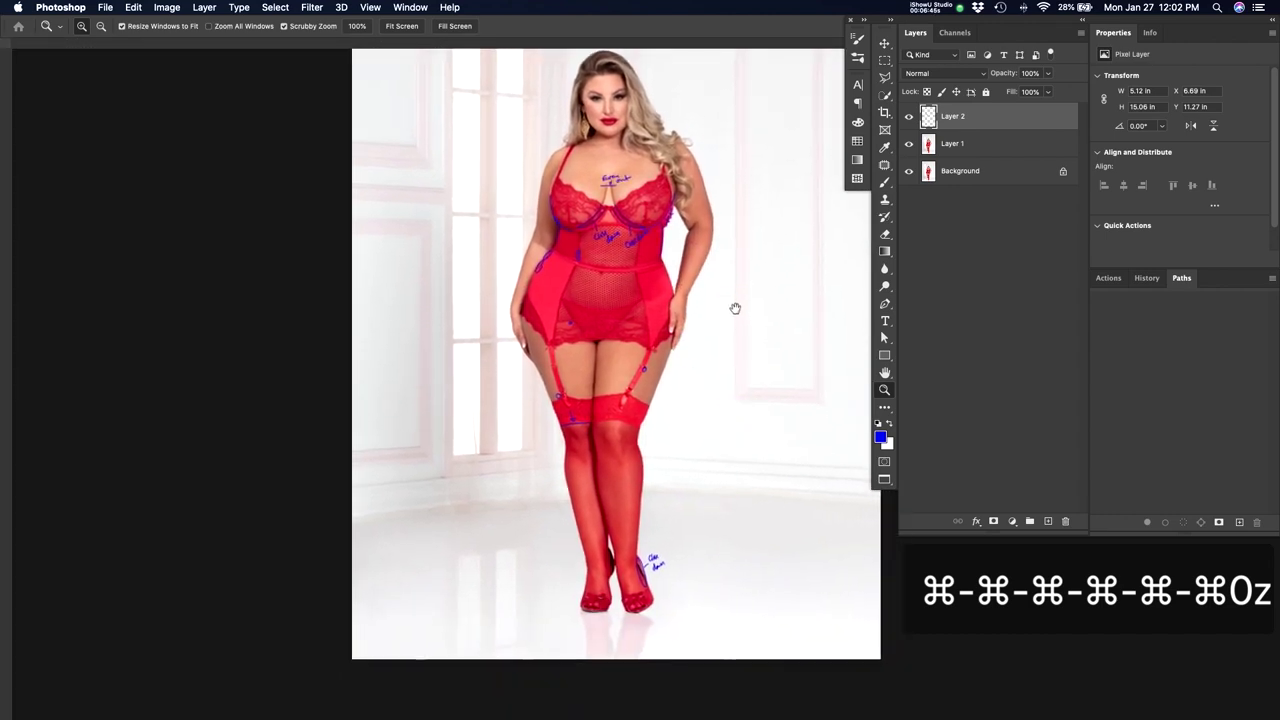
drag(614, 185, 645, 282)
key(super+r)
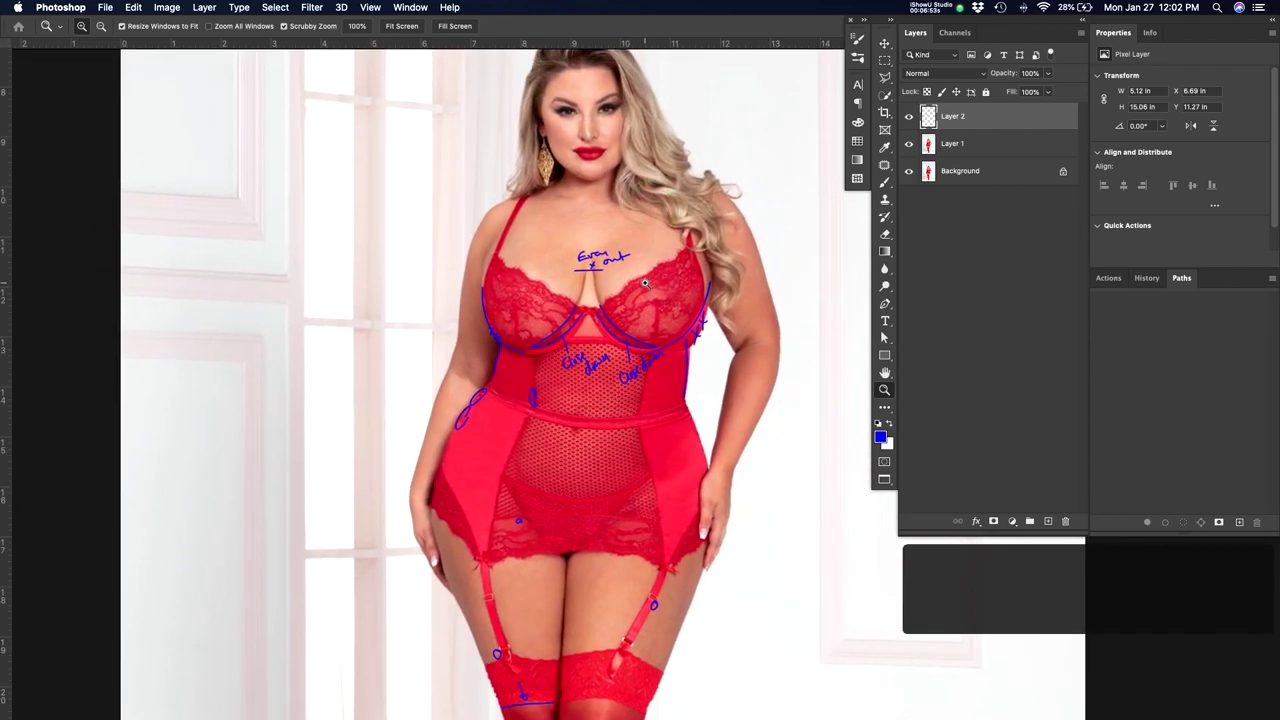
click(662, 299)
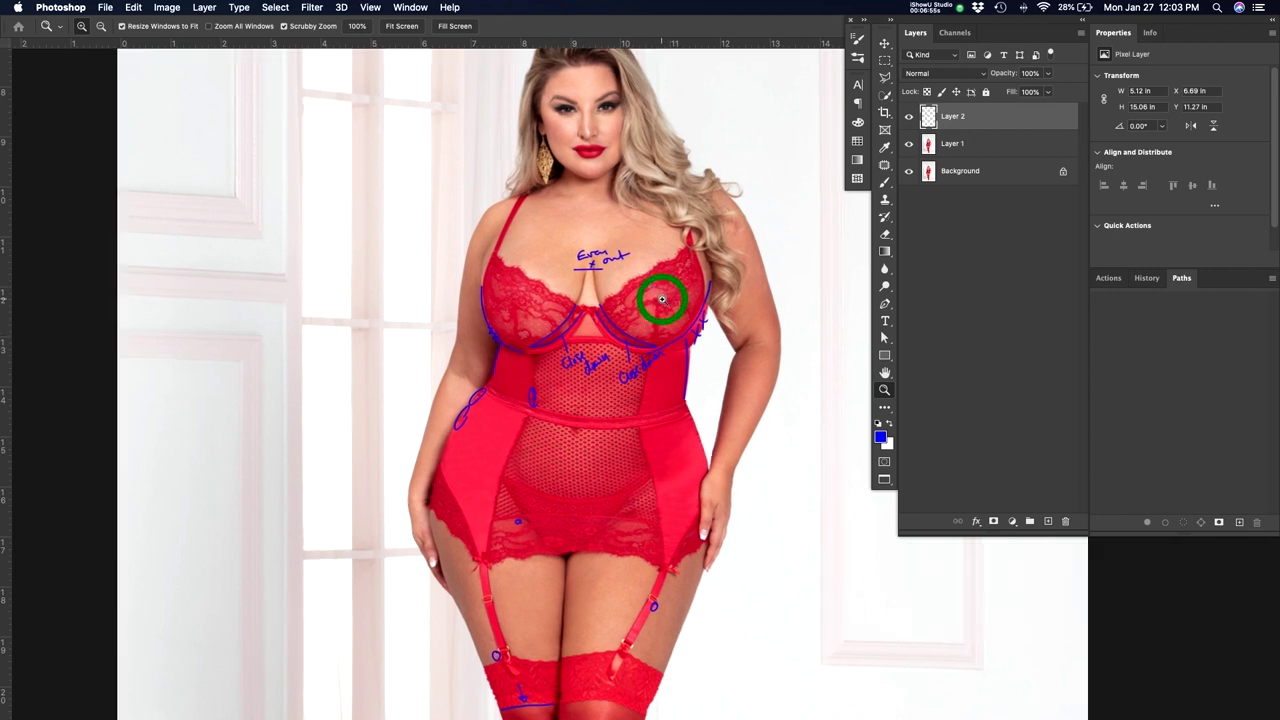
mouse_move(683, 293)
mouse_down()
mouse_move(695, 294)
mouse_move(683, 297)
mouse_up()
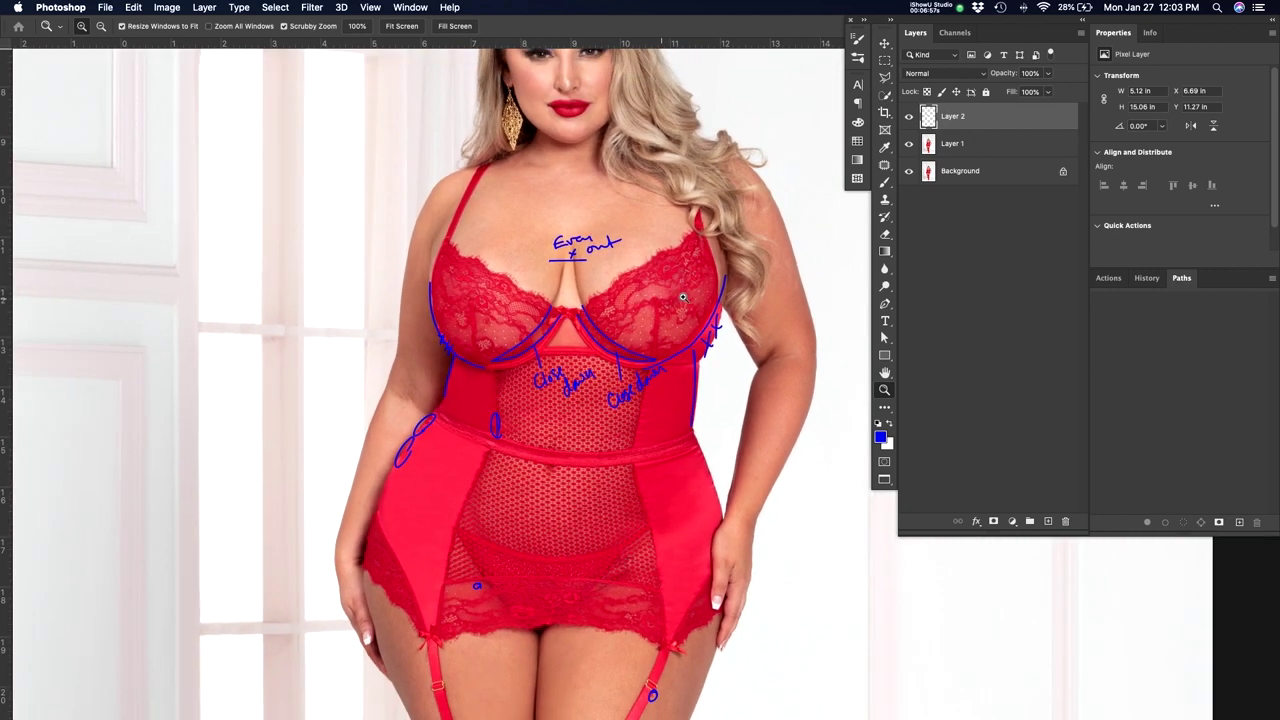
scroll(682, 297, down, 3)
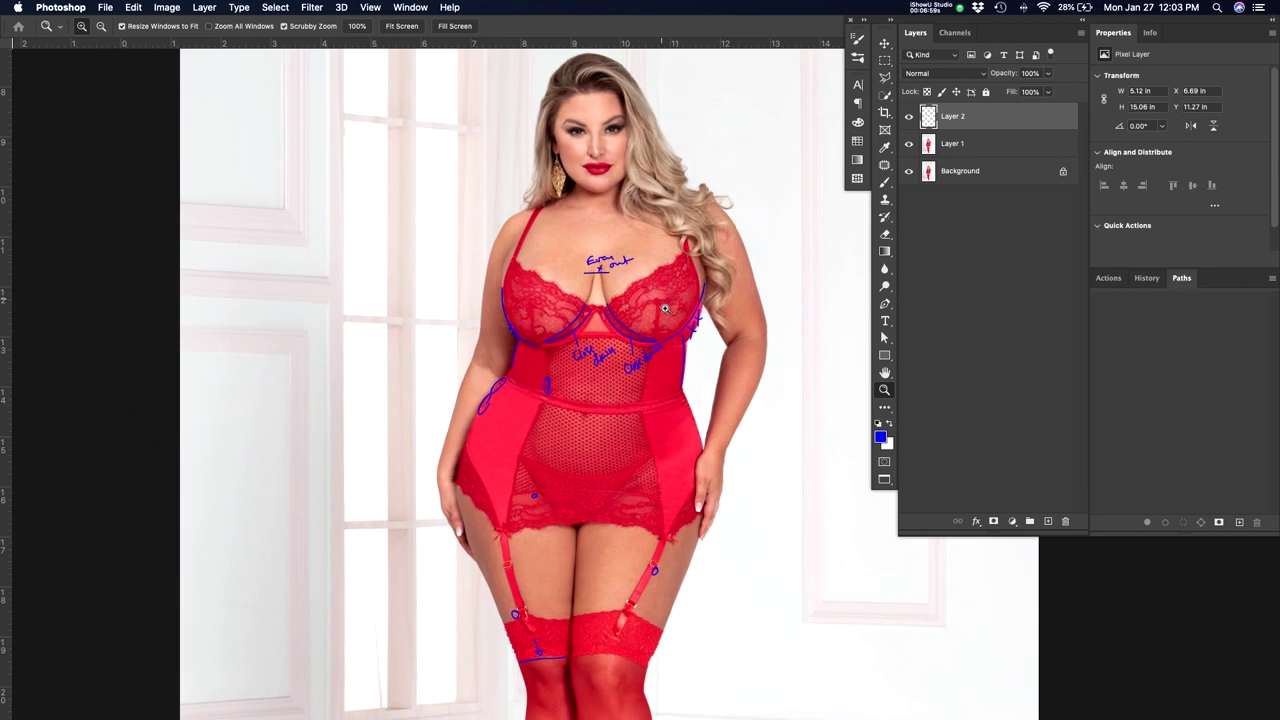
Trace the lower and outer edges of the right-hand stocking's lace band and the gap between the two bands in blue
drag(677, 436, 672, 288)
drag(678, 418, 700, 340)
drag(617, 321, 655, 316)
key(b)
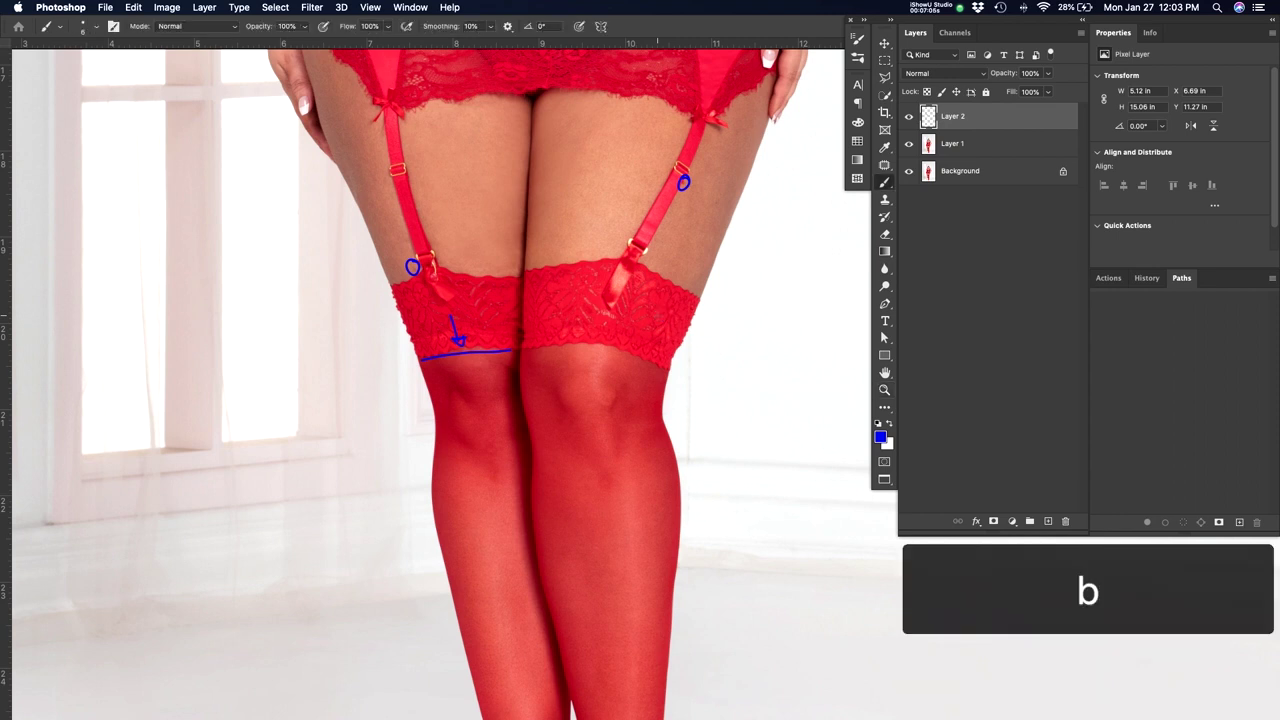
drag(532, 347, 635, 348)
drag(694, 308, 669, 364)
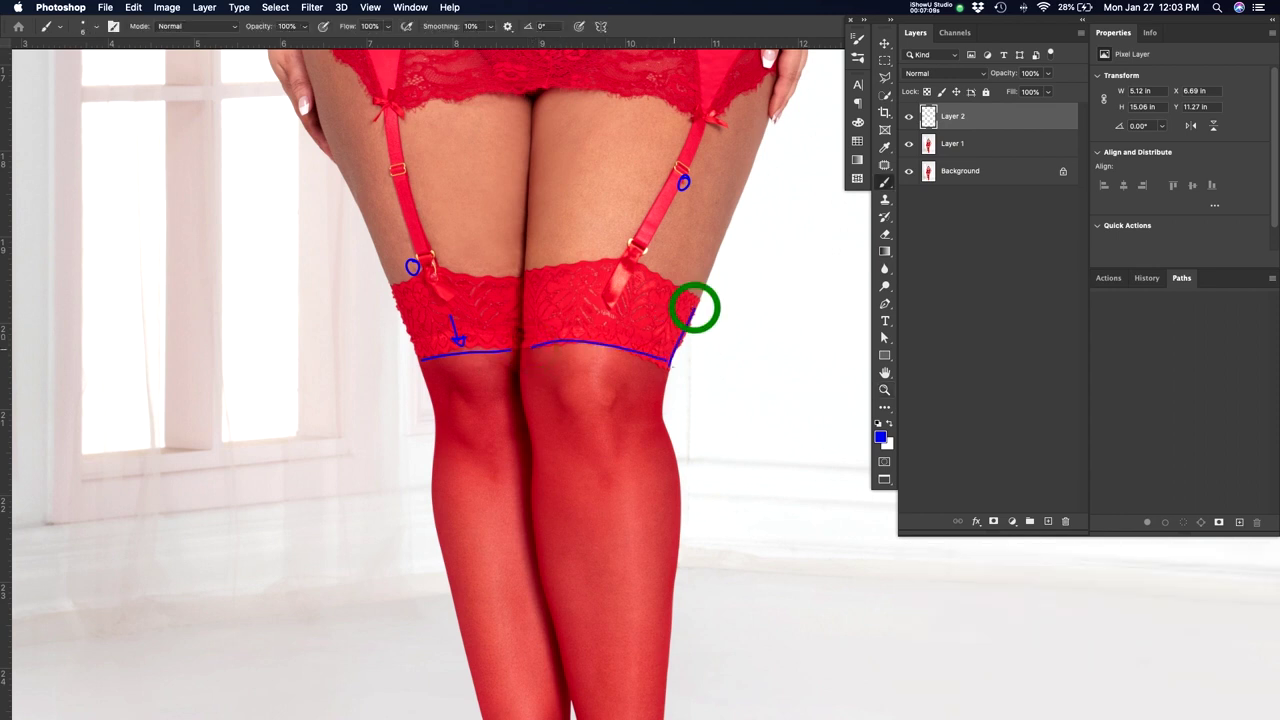
drag(520, 280, 519, 366)
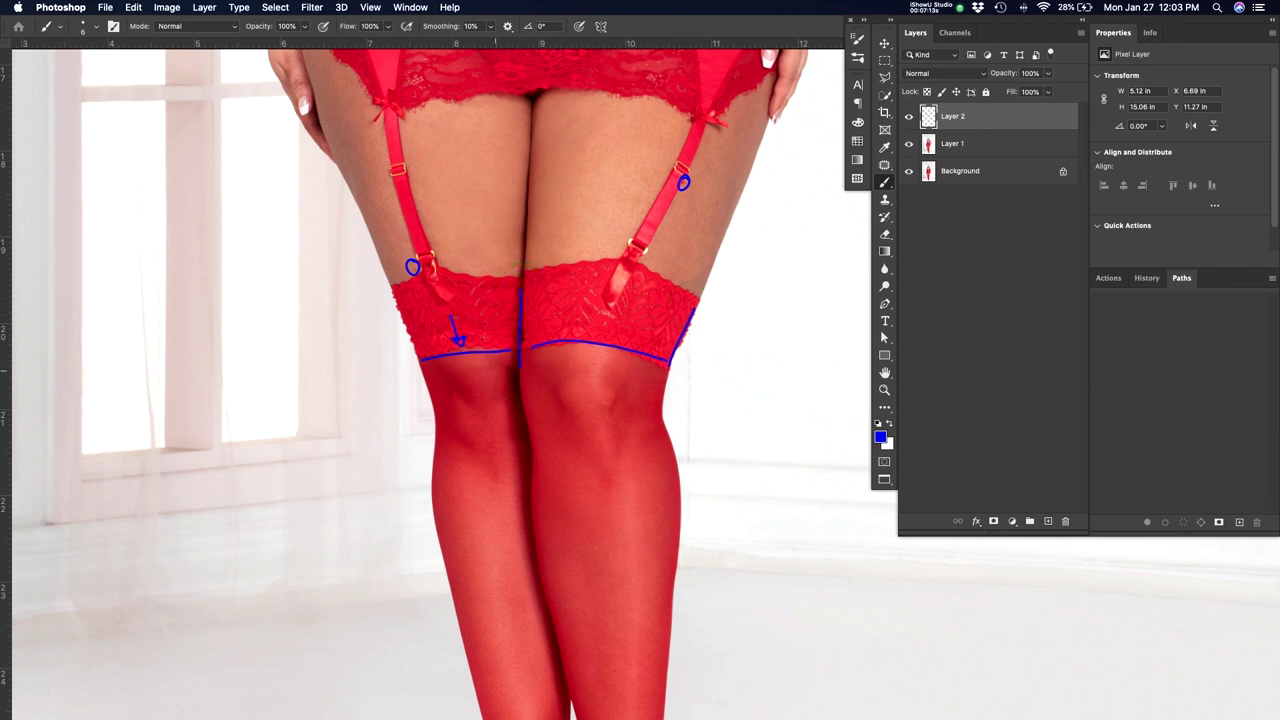
Brush a line for the right-hand shoulder strap through the hair with an arrow, and put an X on the stray hair at the shoulder
key(z)
drag(560, 469, 523, 494)
drag(608, 551, 583, 491)
drag(572, 347, 575, 430)
mouse_move(513, 380)
mouse_down()
mouse_move(550, 373)
mouse_move(534, 377)
mouse_up()
drag(591, 314, 577, 496)
drag(574, 283, 567, 463)
key(b)
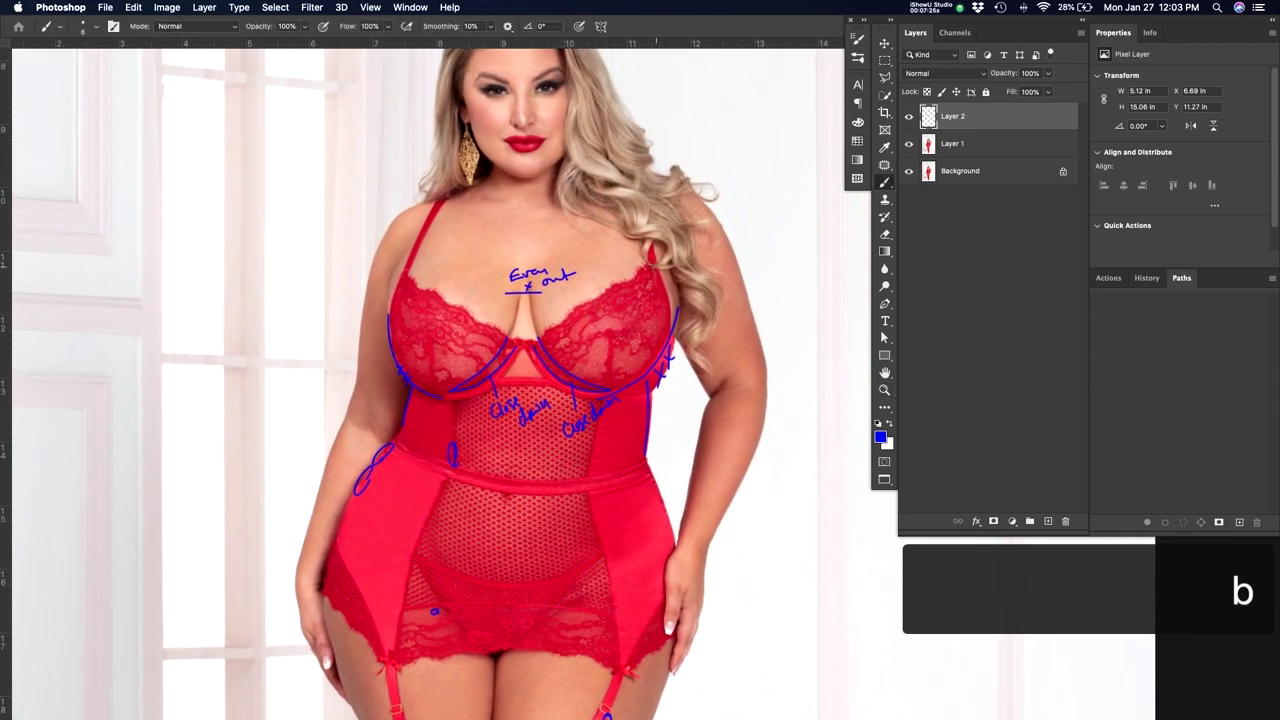
drag(612, 186, 646, 250)
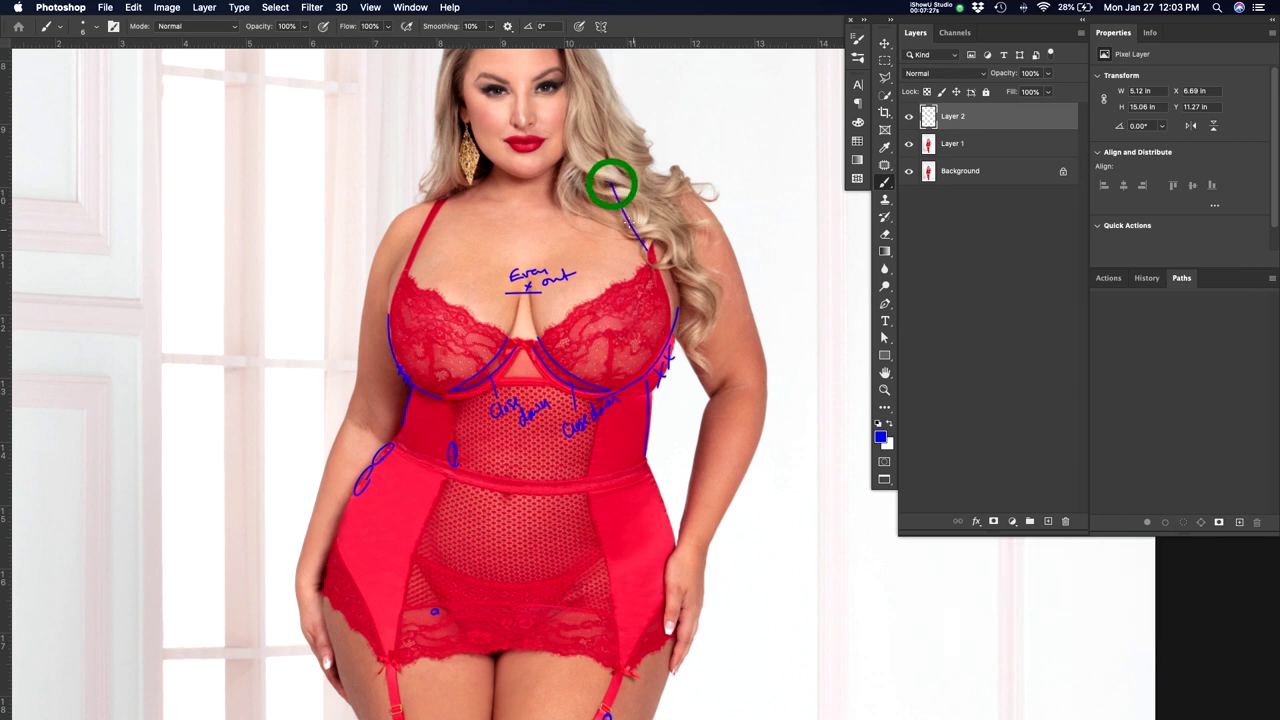
mouse_move(663, 203)
mouse_down()
mouse_move(640, 217)
mouse_move(654, 218)
mouse_up()
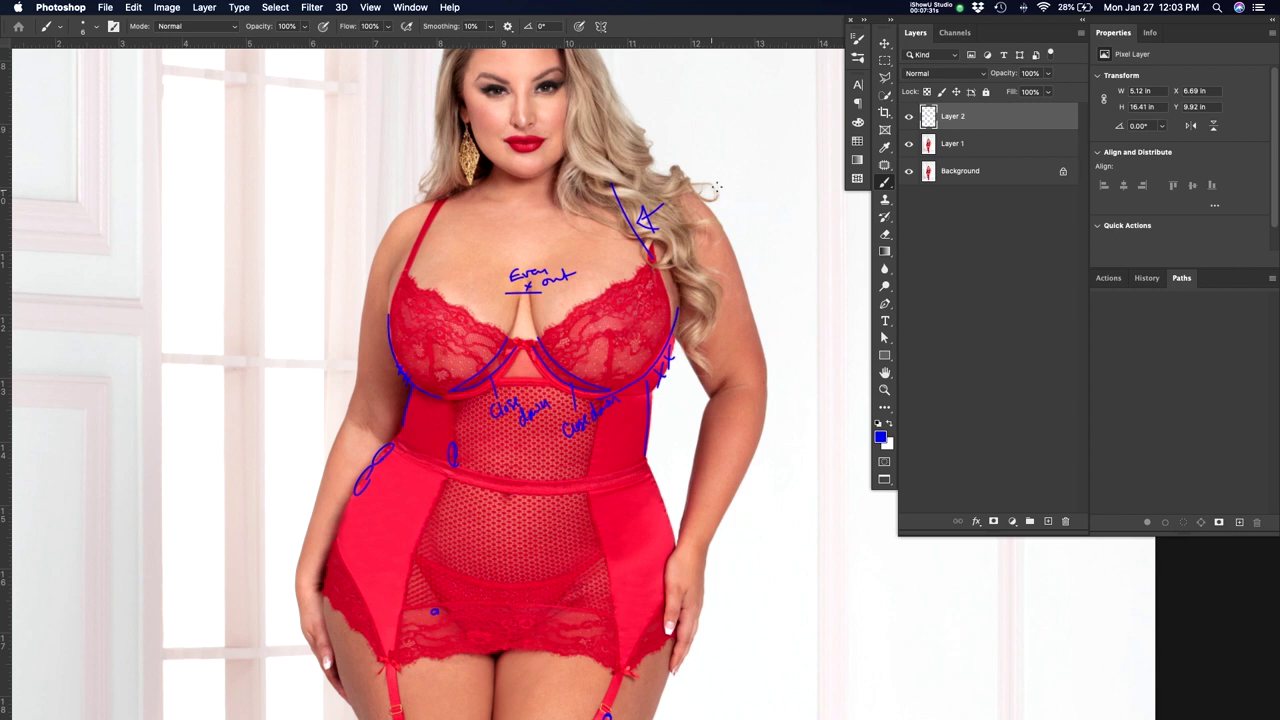
drag(714, 178, 702, 207)
Outline both edges of the left-hand shoulder strap in blue and add an arrow pointing to it
drag(395, 289, 440, 200)
drag(408, 272, 447, 191)
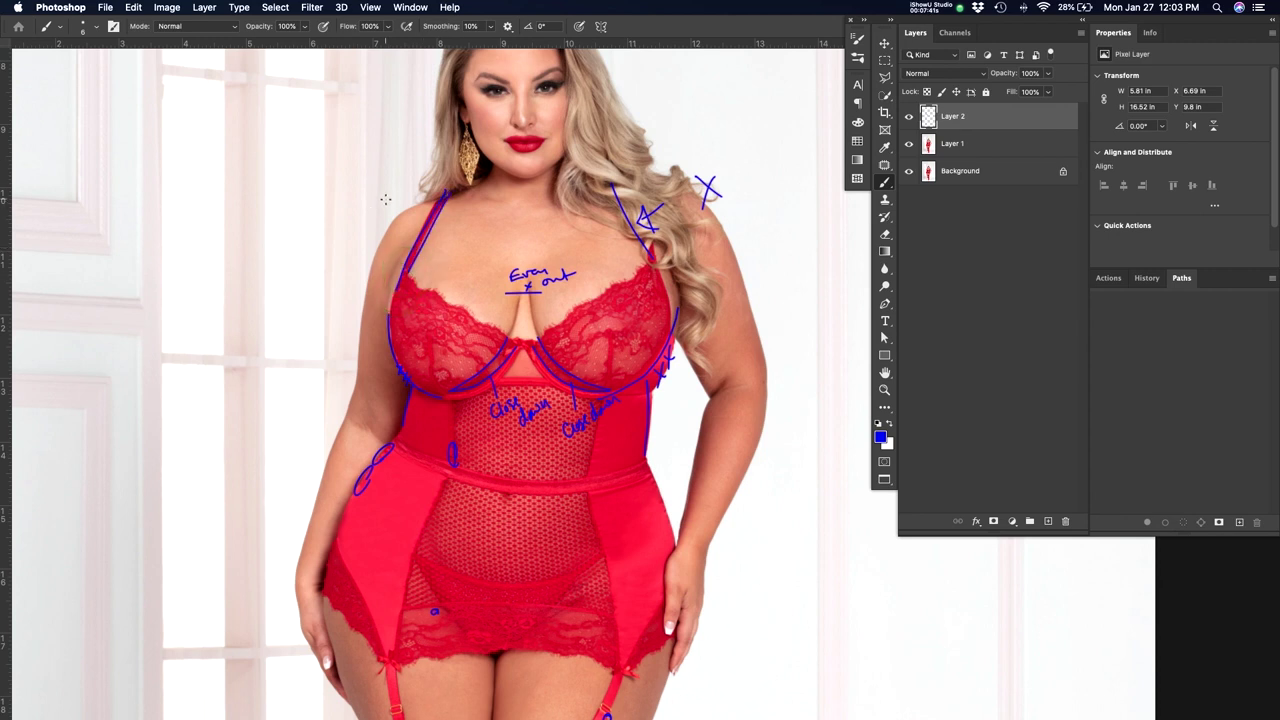
mouse_move(371, 206)
mouse_down()
mouse_move(421, 218)
mouse_move(398, 209)
mouse_up()
Check the marked-up full figure, then save and close the front-view photo
drag(655, 309, 575, 309)
drag(649, 355, 620, 213)
alt+click(633, 274)
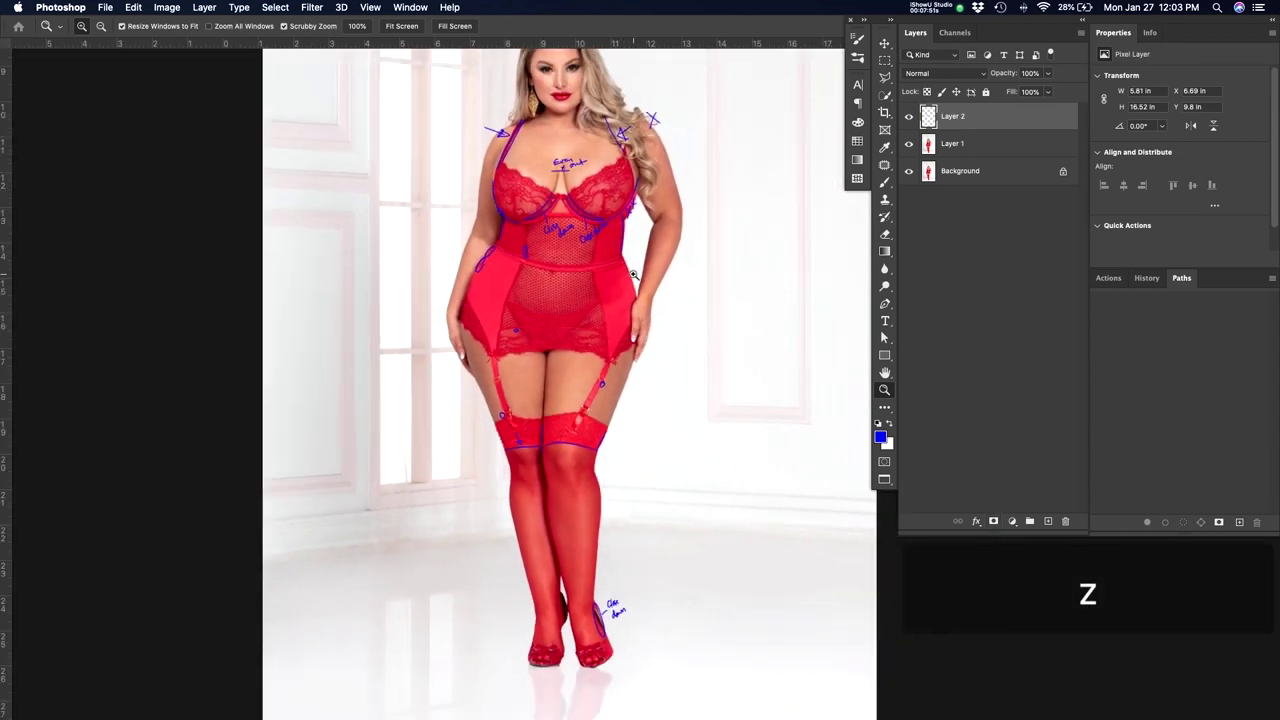
drag(621, 280, 633, 335)
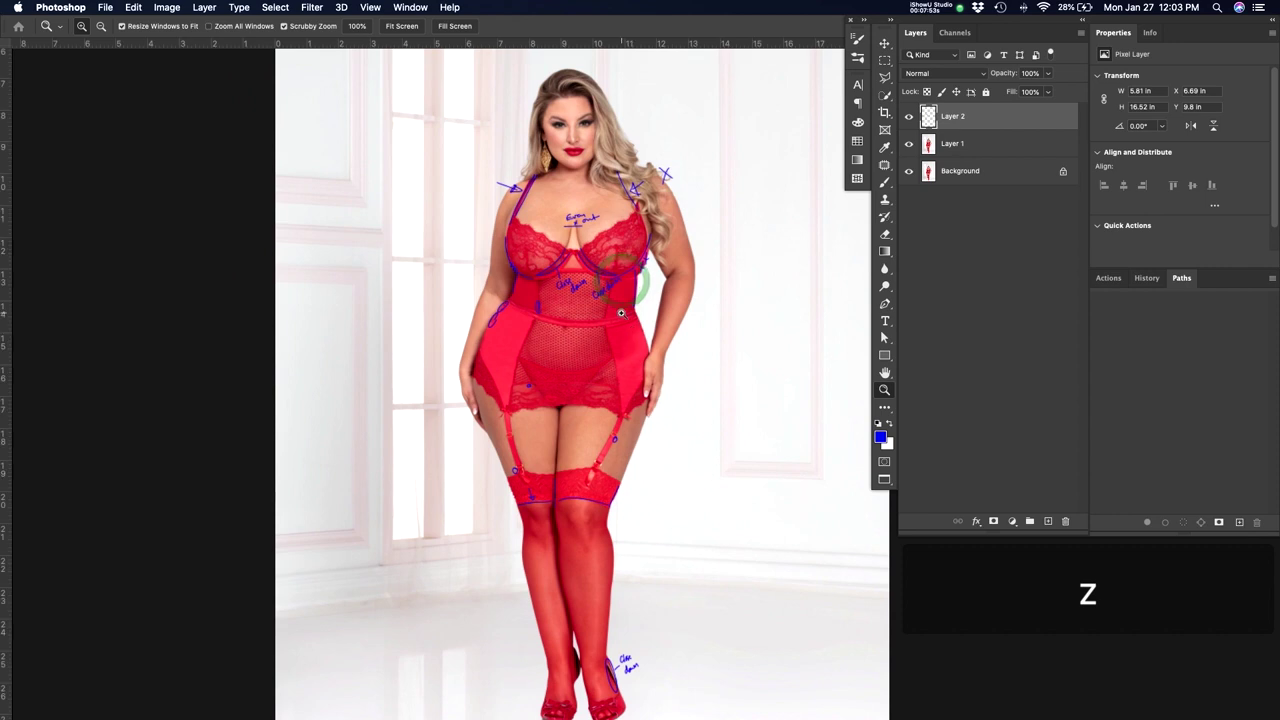
key(super+s)
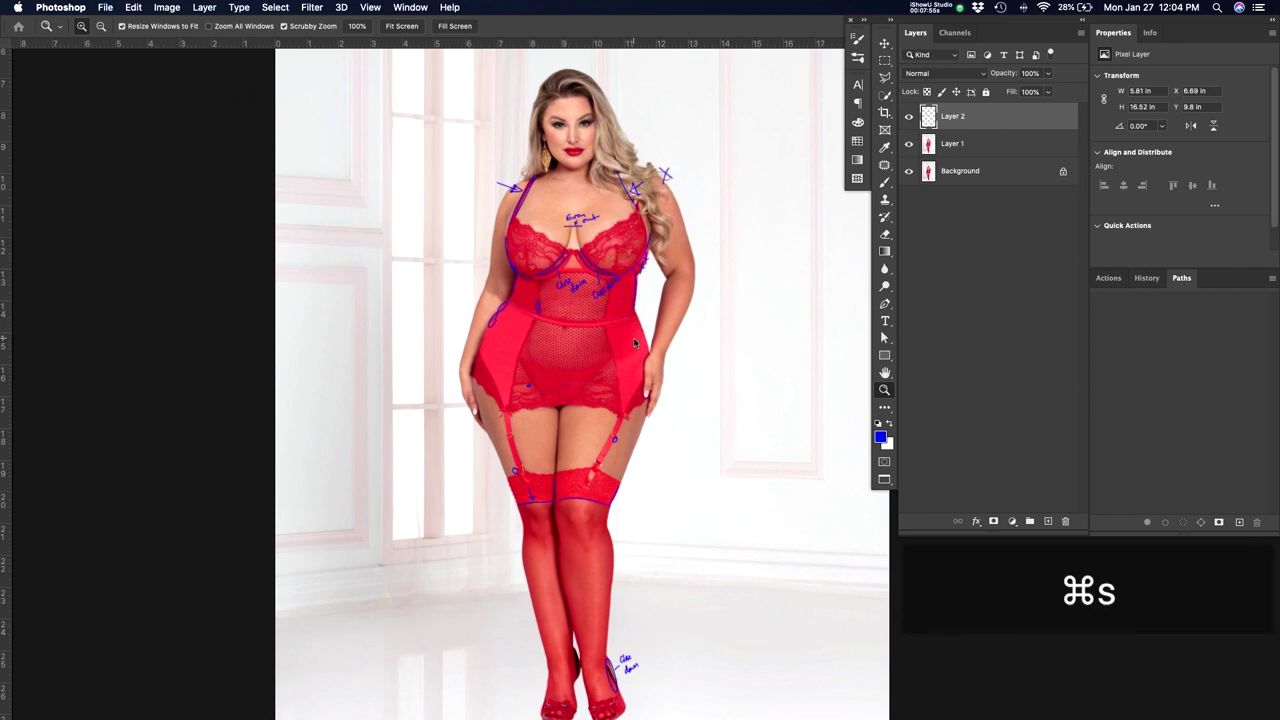
key(super+w)
Switch to the back-view photo and create a new layer with the default settings
key(super+grave)
drag(755, 472, 624, 474)
key(super+shift+n)
key(Return)
Circle the toe area of the right-hand shoe, beside its heel, in blue
scroll(627, 495, down, 8)
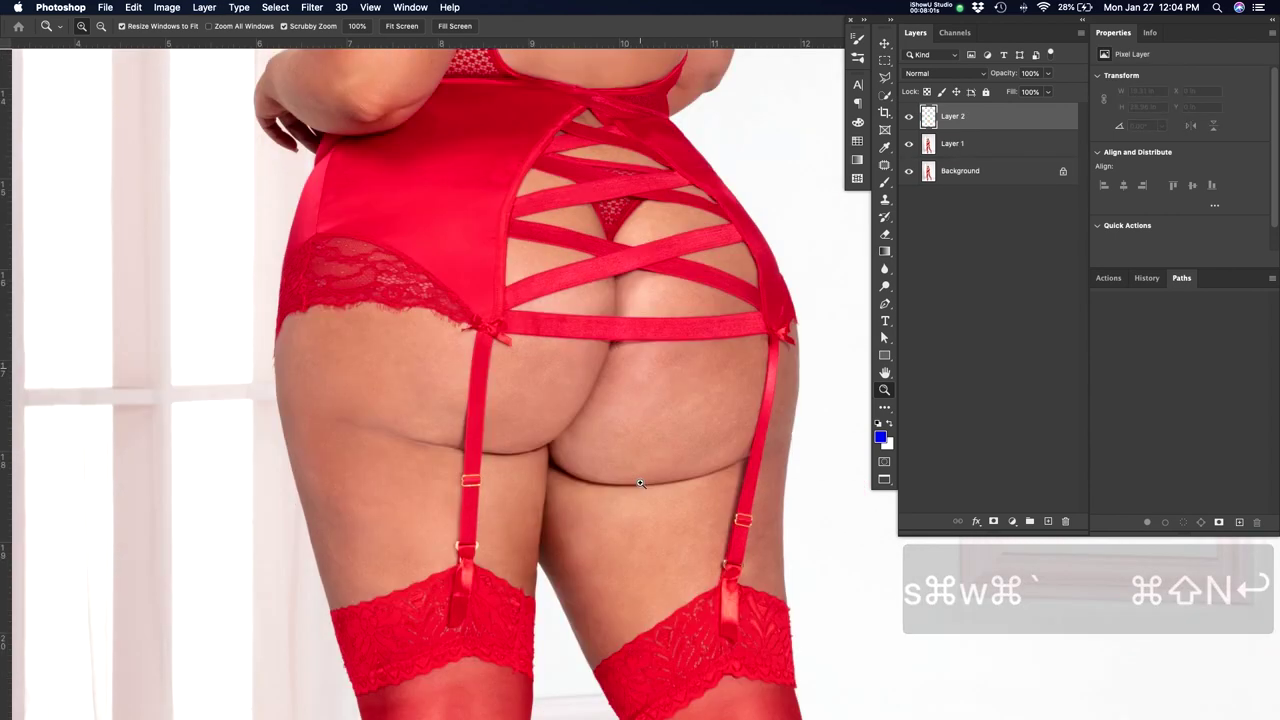
mouse_move(710, 545)
mouse_down()
mouse_move(719, 536)
mouse_move(629, 271)
mouse_up()
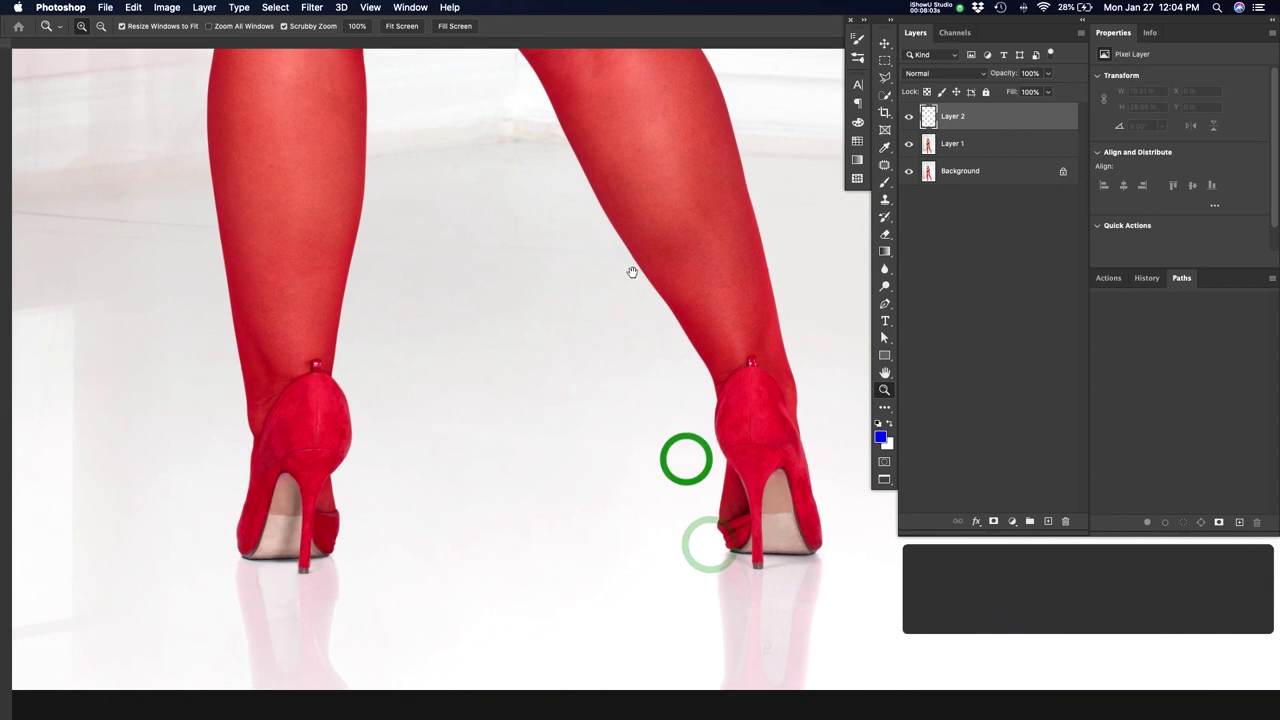
drag(645, 365, 648, 334)
key(z)
mouse_move(683, 453)
mouse_down()
mouse_move(694, 445)
mouse_move(676, 430)
mouse_up()
key(b)
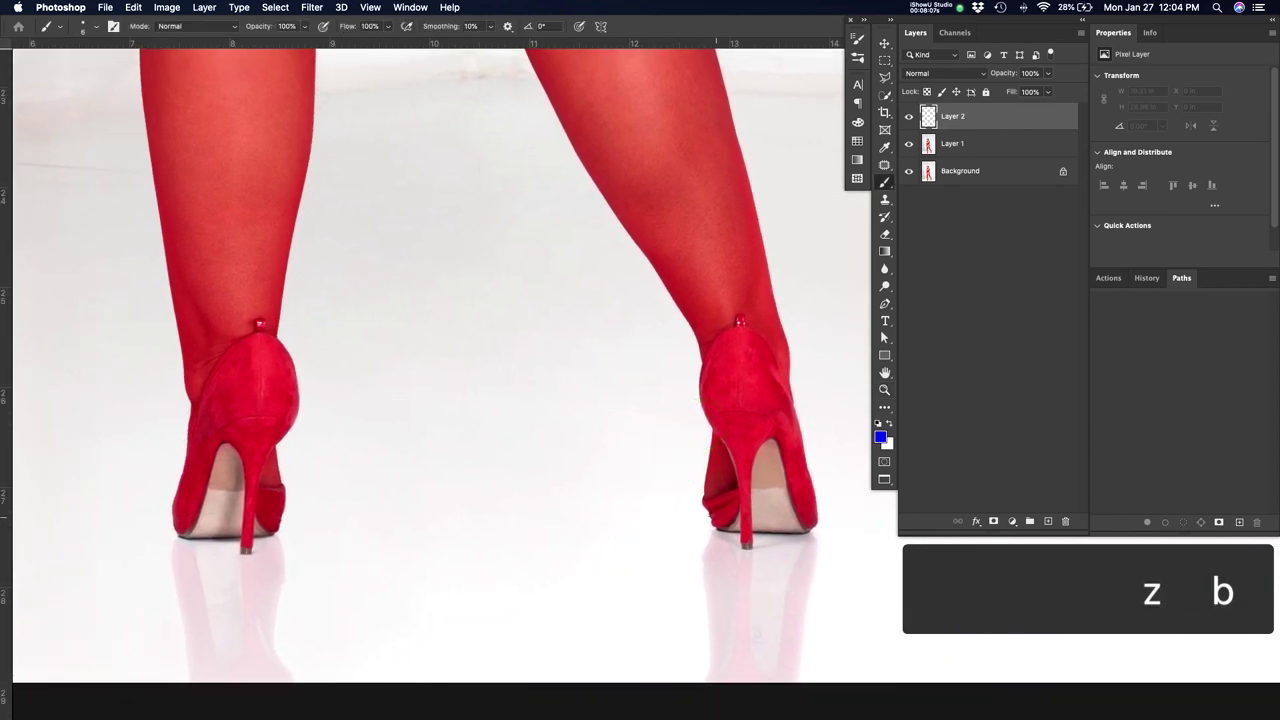
mouse_move(724, 503)
mouse_down()
mouse_move(698, 514)
mouse_move(742, 500)
mouse_up()
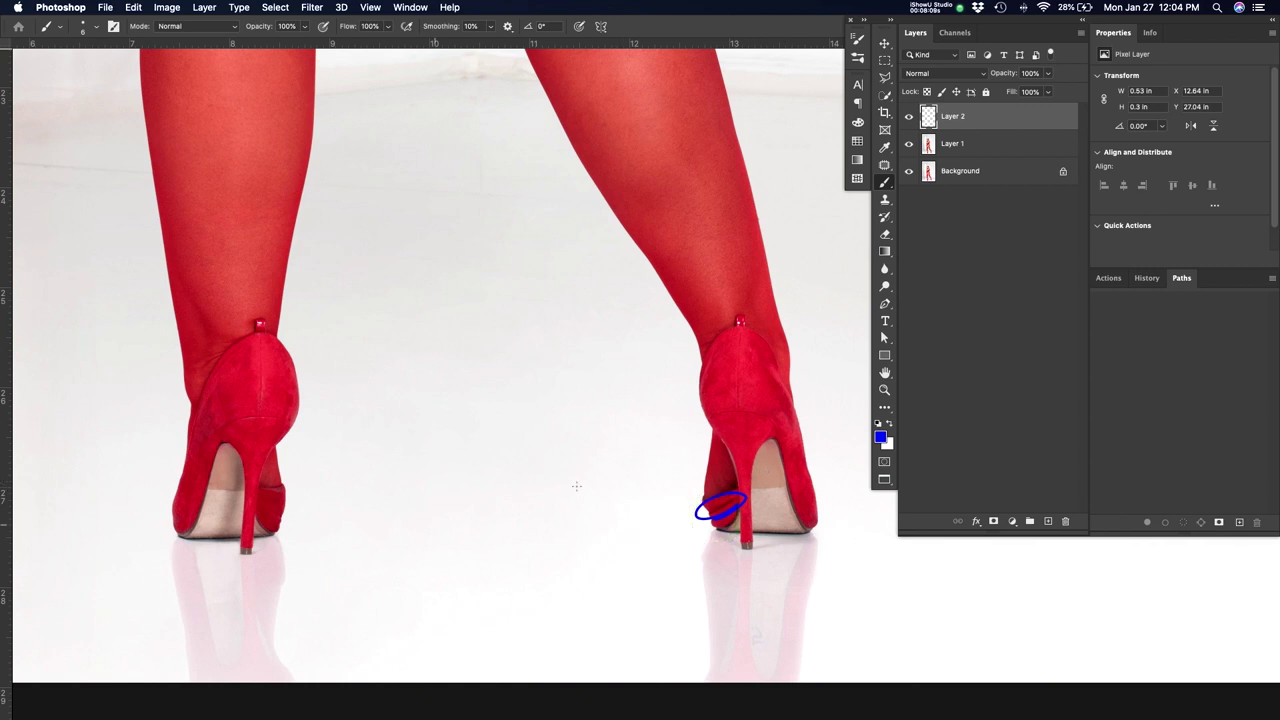
Brush a blue line along the lower edge of the right-hand stocking's lace band with an arrow pointing down to it
key(space)
drag(757, 331, 805, 569)
key(ctrl+r)
drag(777, 477, 800, 564)
key(ctrl+r)
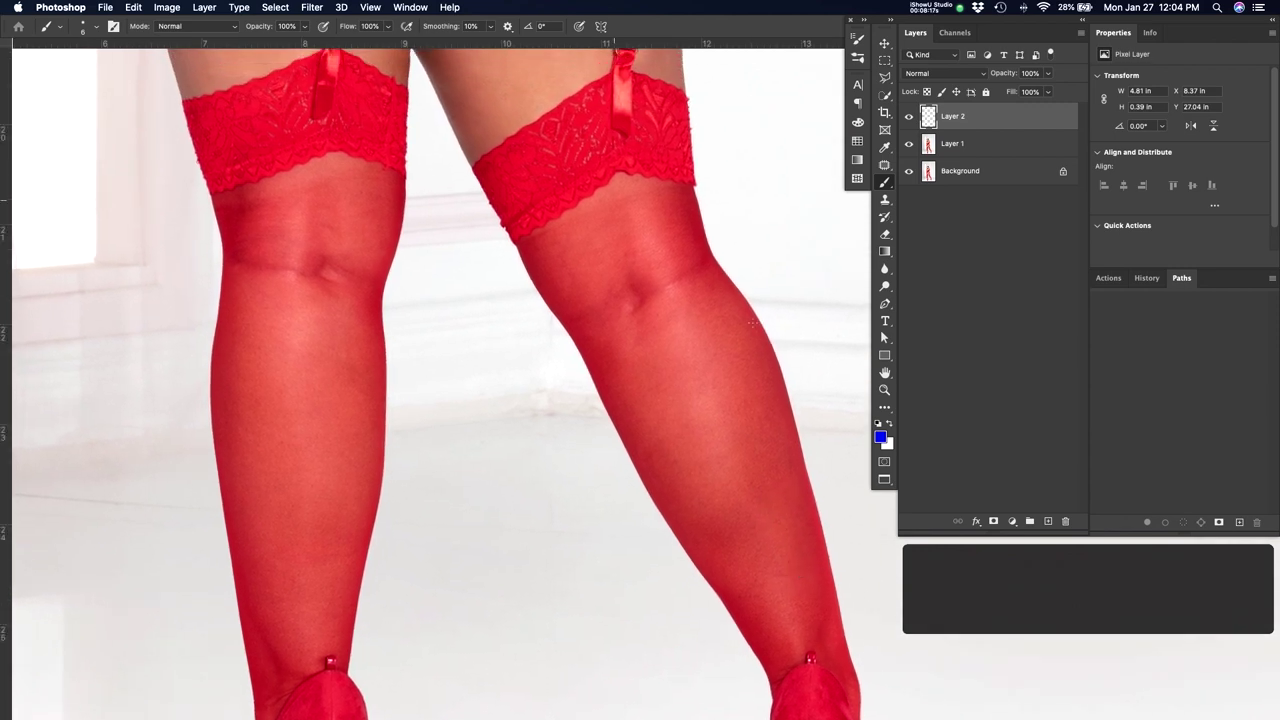
mouse_move(520, 238)
mouse_down()
mouse_move(578, 202)
mouse_move(690, 182)
mouse_up()
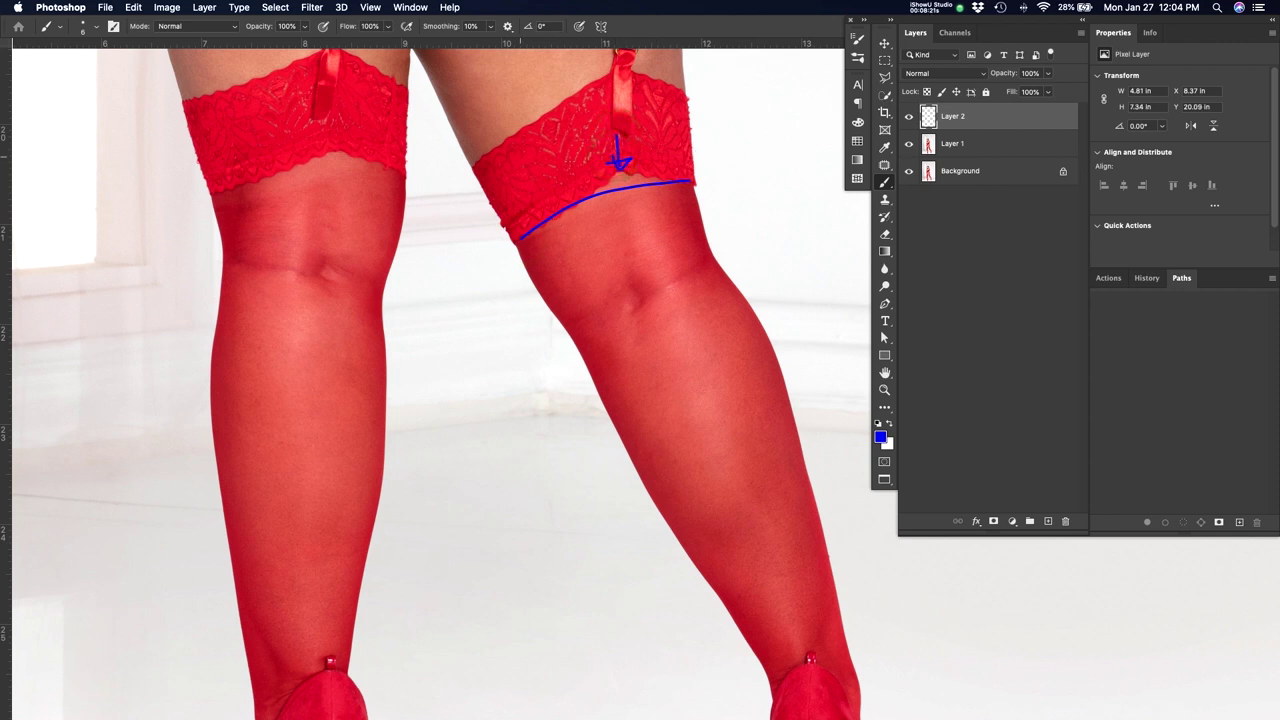
Brush a blue line along the upper edge of the right-hand stocking's lace band with an arrow pointing down to it
drag(686, 149, 692, 249)
mouse_move(617, 124)
mouse_down()
mouse_move(617, 182)
mouse_move(623, 170)
mouse_up()
Brush a blue line and down arrow at the lower edge of the left-hand lace band, and circle its two inner corners
drag(269, 318, 541, 381)
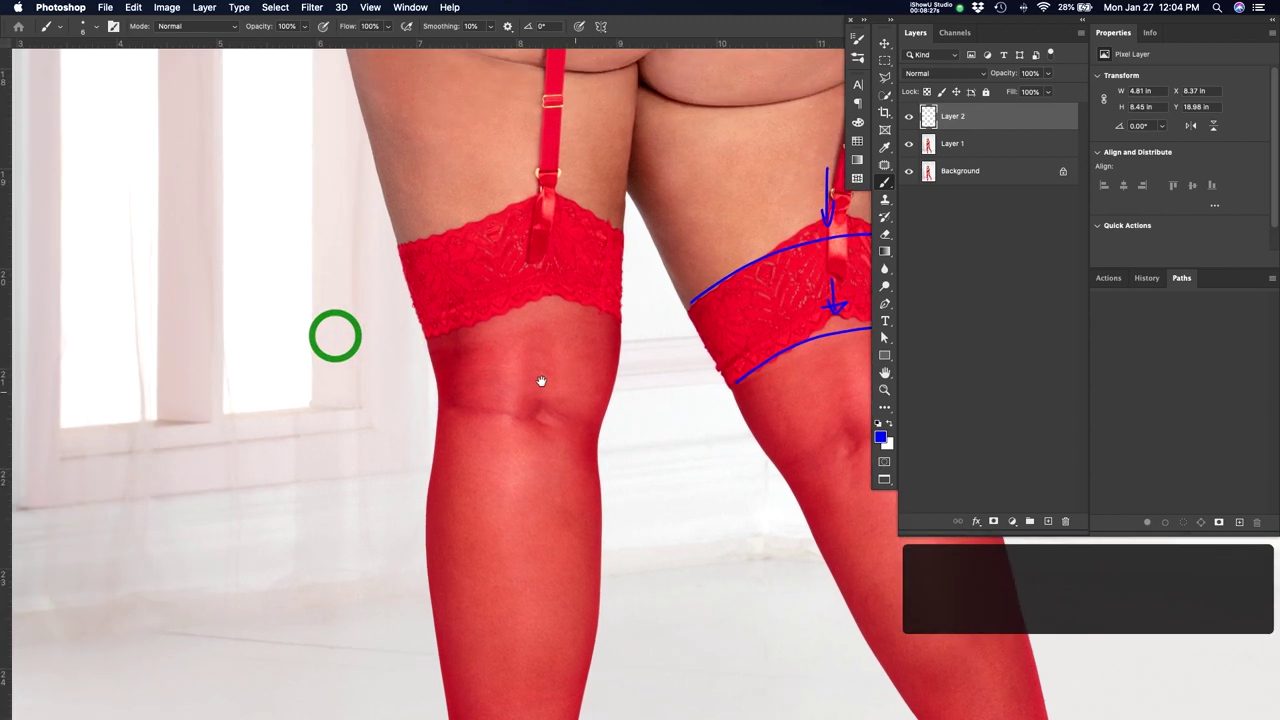
drag(455, 328, 600, 312)
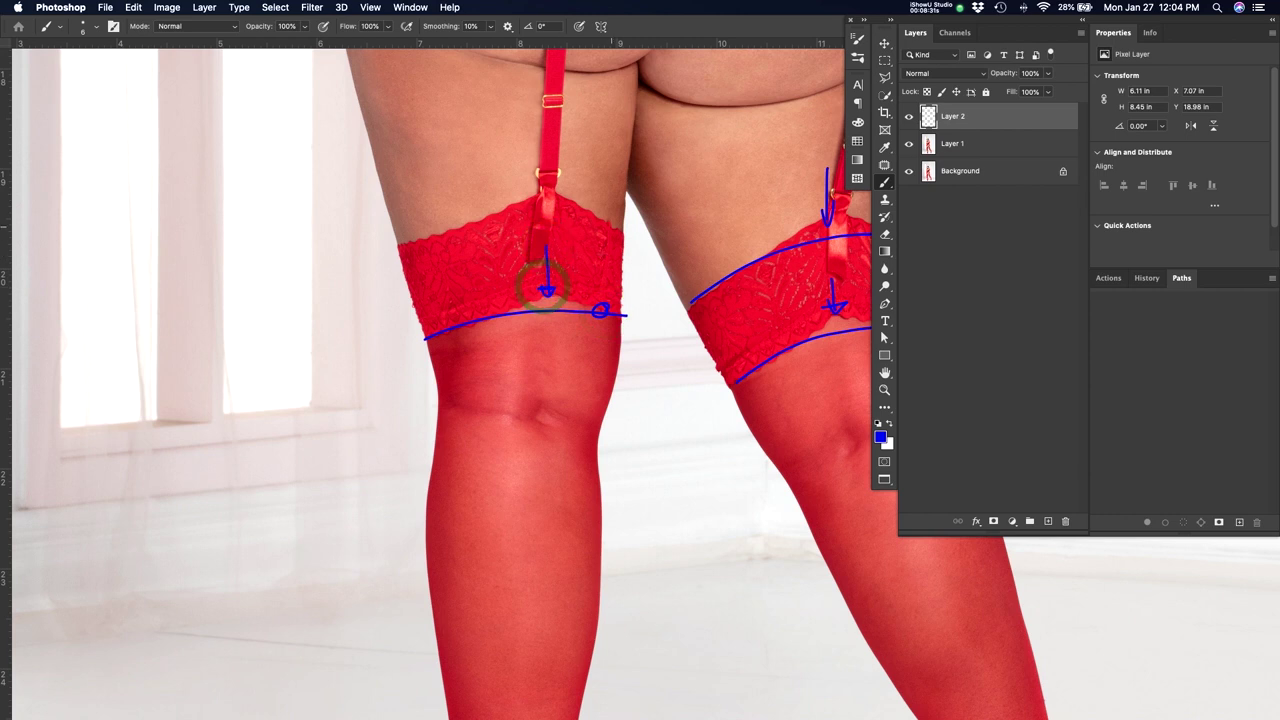
drag(729, 323, 656, 646)
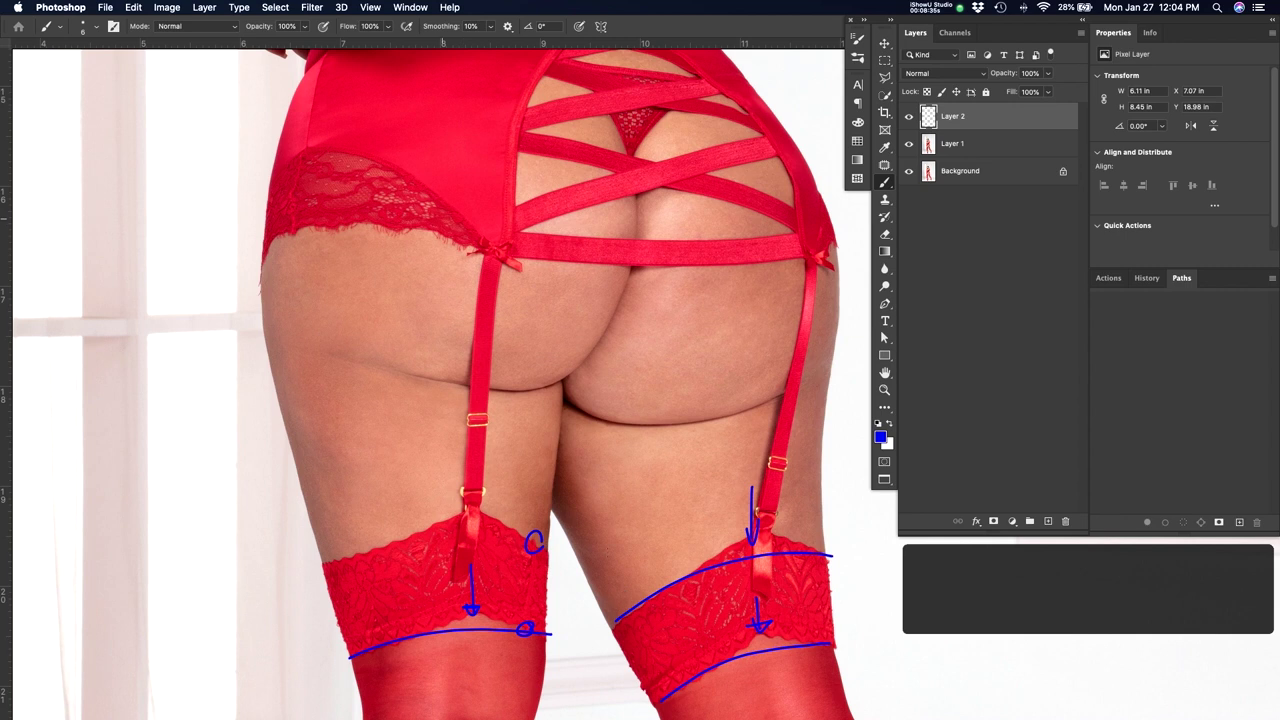
Circle the corset edge beneath the left-hand forearm in blue and mark it with an X
drag(761, 583, 681, 575)
mouse_move(693, 530)
mouse_down()
mouse_move(686, 652)
mouse_move(697, 541)
mouse_move(694, 636)
mouse_up()
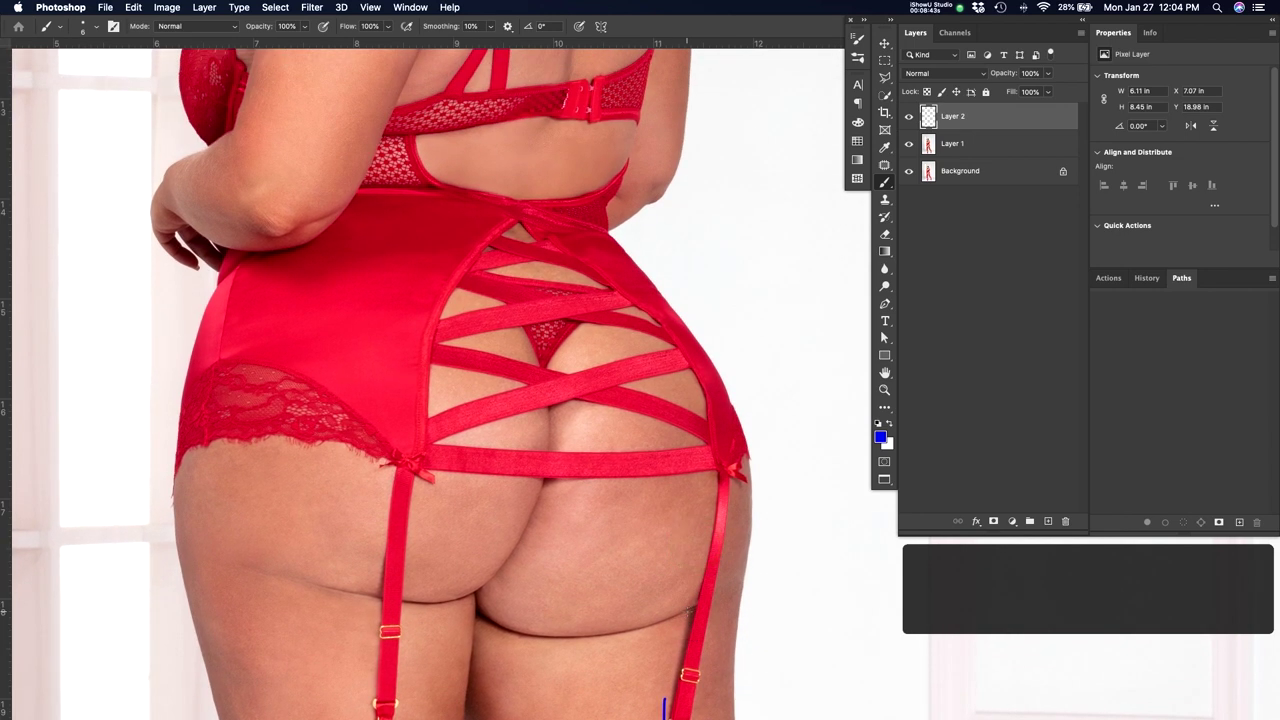
mouse_move(265, 240)
mouse_down()
mouse_move(218, 293)
mouse_move(282, 242)
mouse_up()
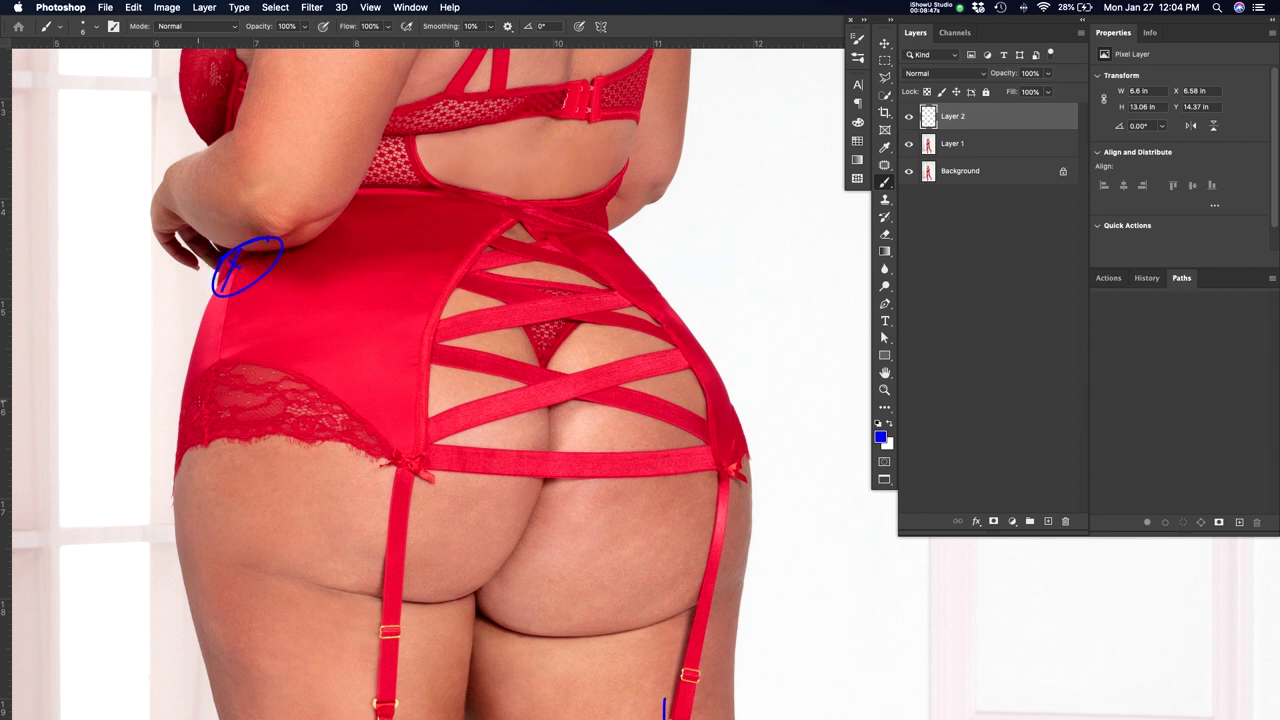
Examine the corset lacing and bra band up close, comparing the retouched image with the original Background layer
key(super+equal)
key(super+equal)
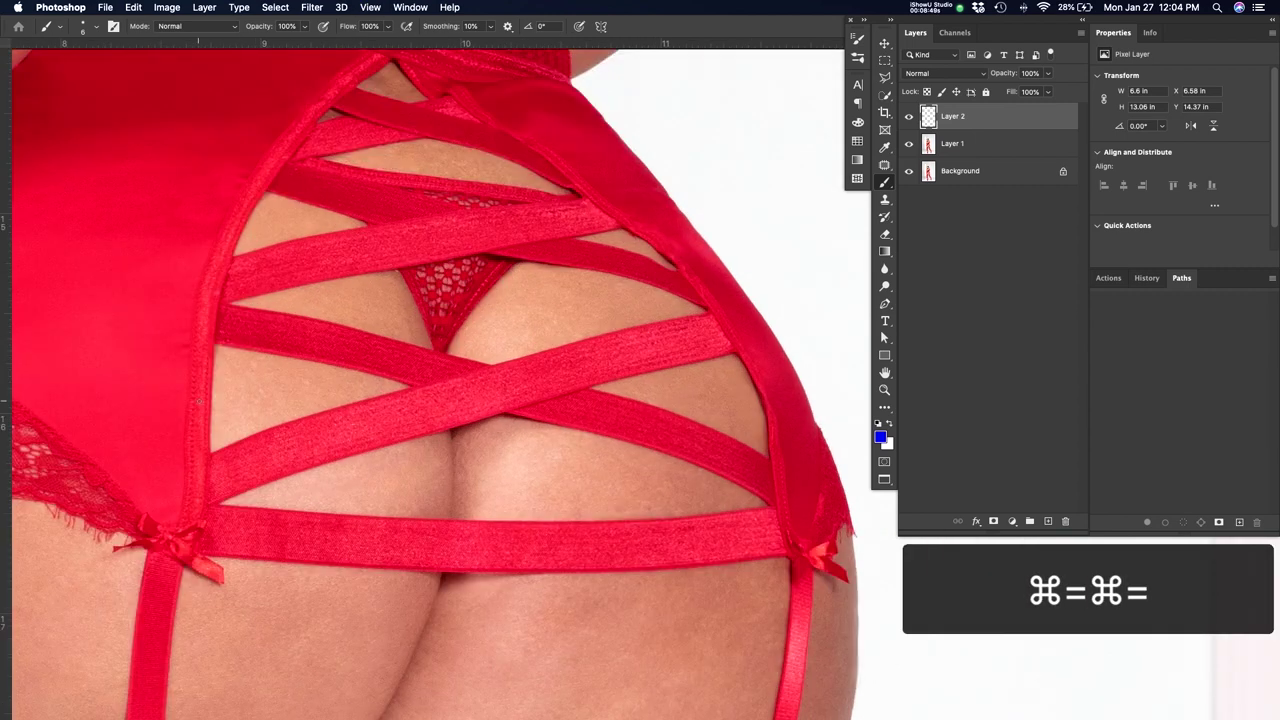
drag(742, 311, 774, 533)
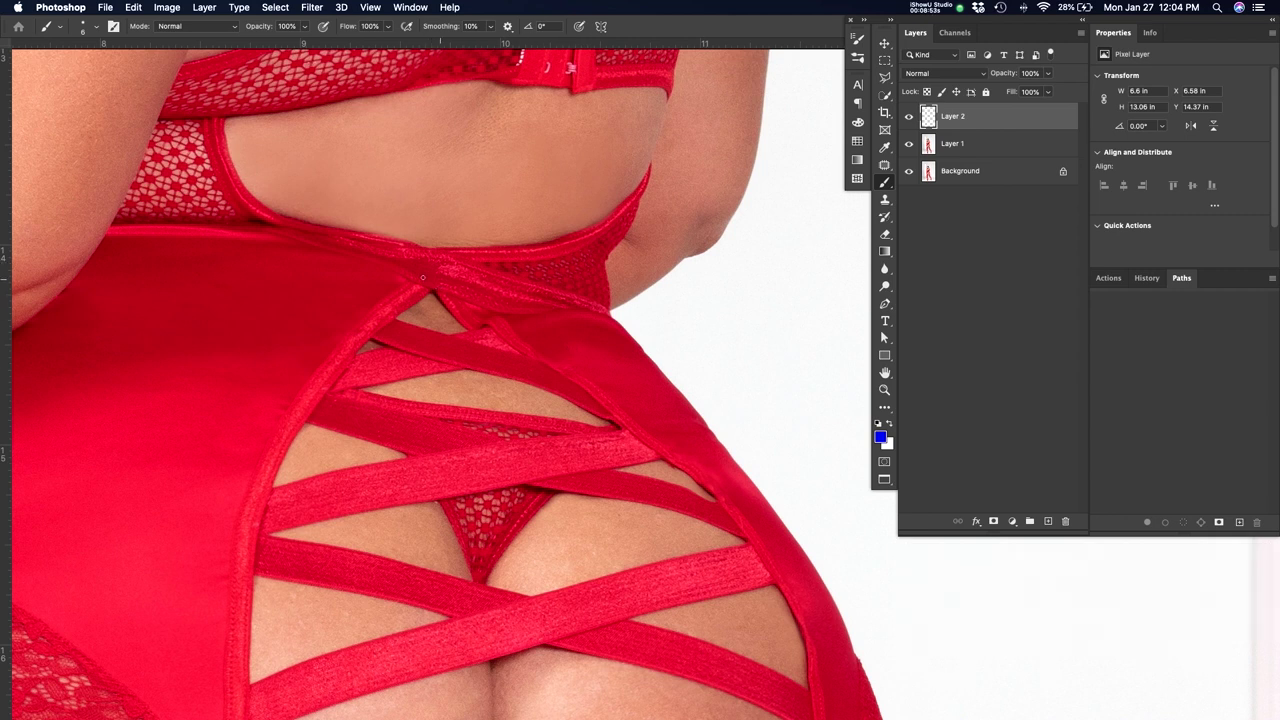
key(space)
drag(634, 373, 643, 455)
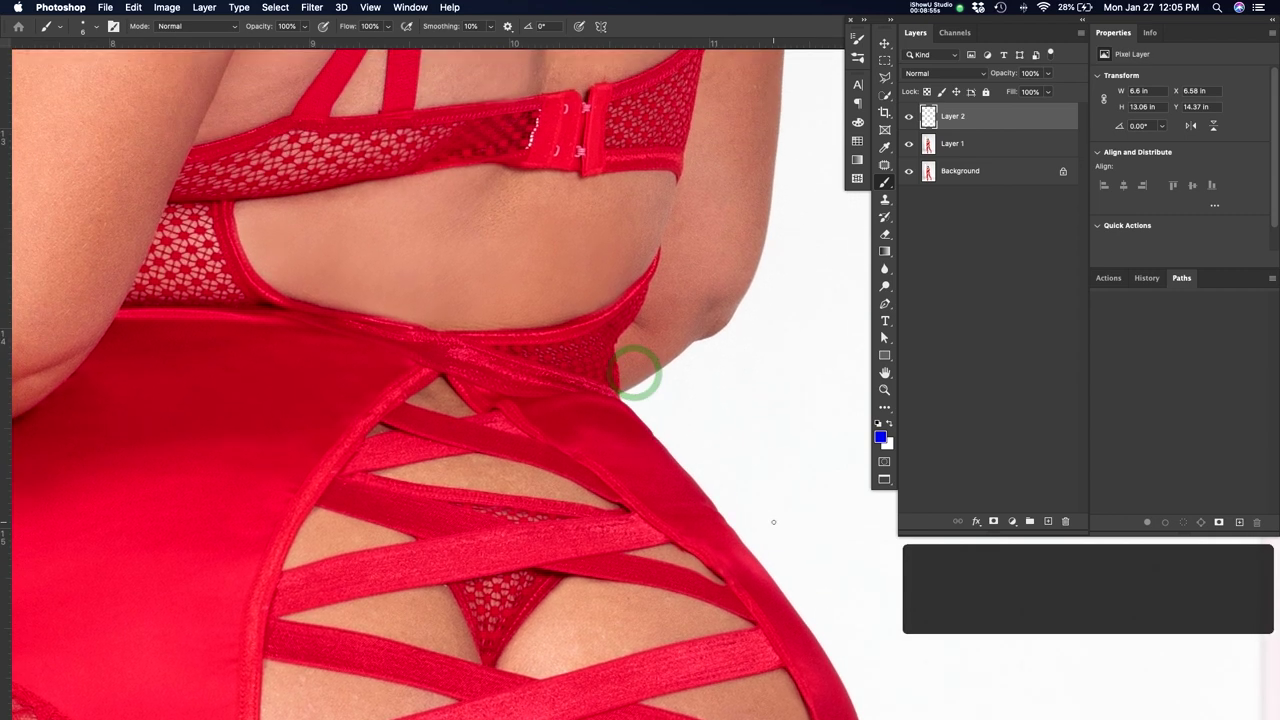
alt+click(906, 173)
alt+click(906, 173)
alt+click(905, 176)
alt+click(905, 176)
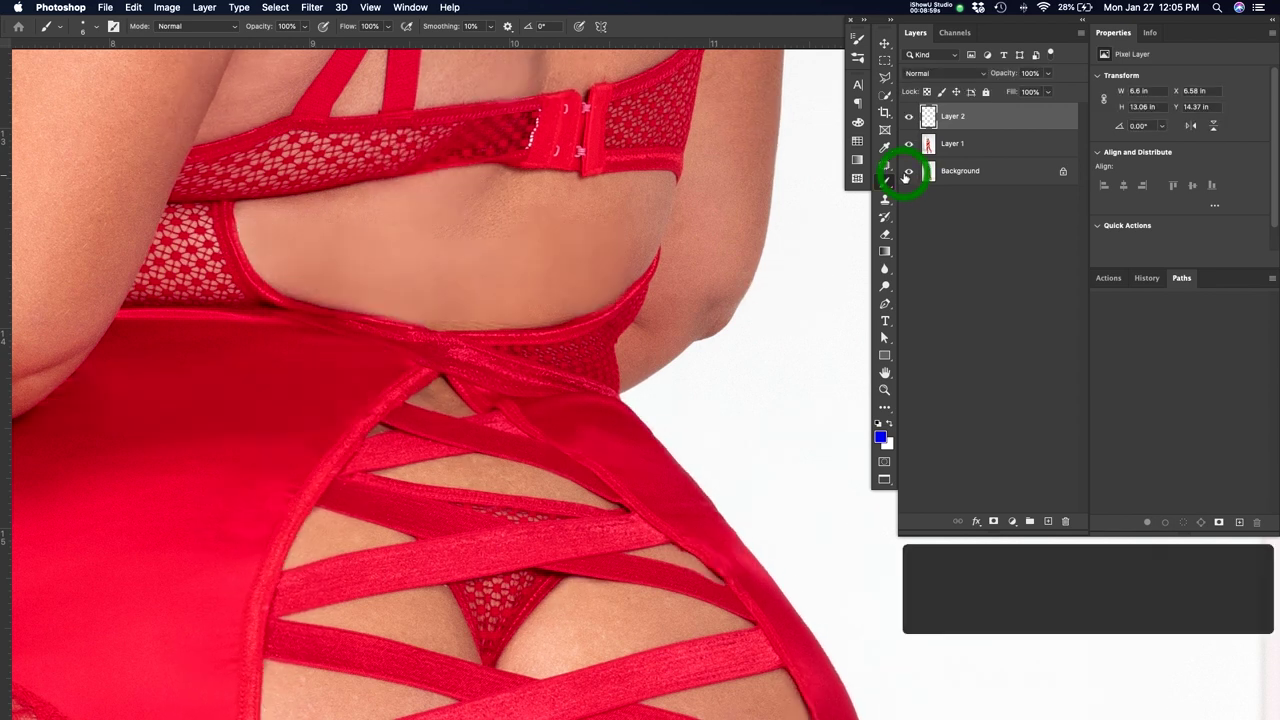
Outline the bra band's lower edge and circle its broken stitching in blue, adding a curved arrow toward the clasp and the note "recreate strap"
key(z)
drag(616, 298, 532, 298)
key(space)
drag(518, 218, 542, 278)
click(525, 290)
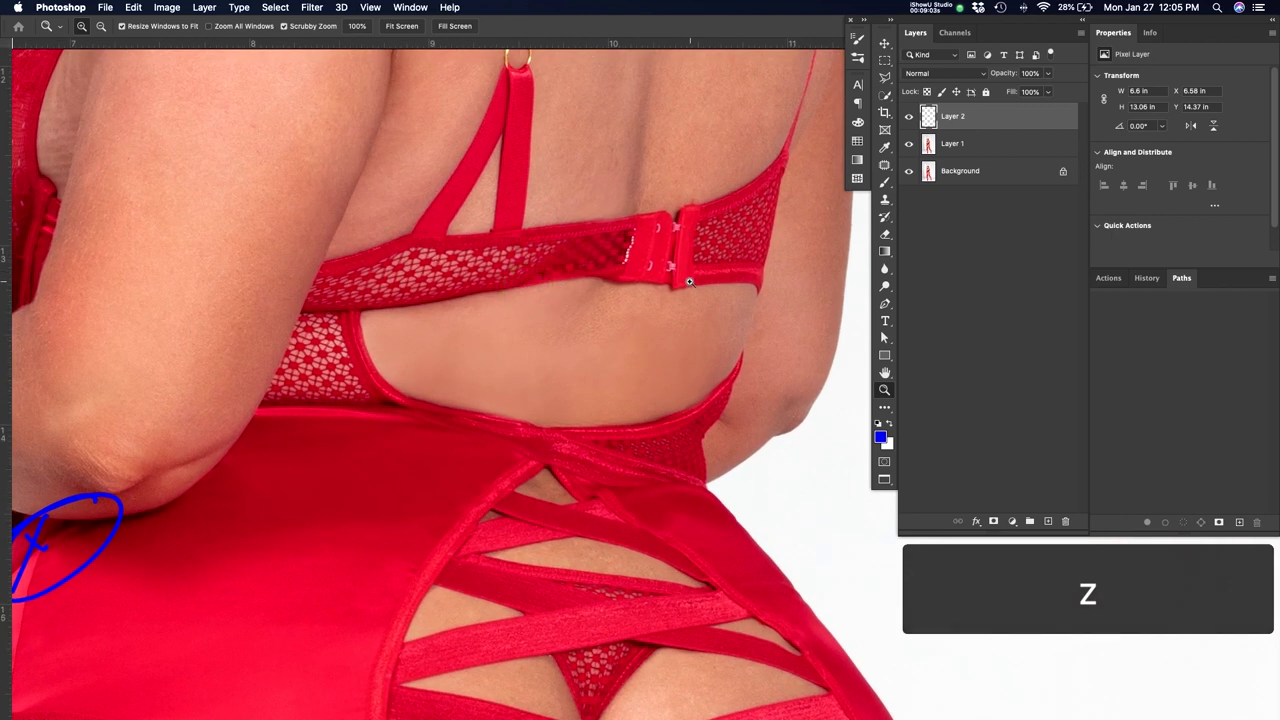
key(b)
drag(630, 267, 630, 270)
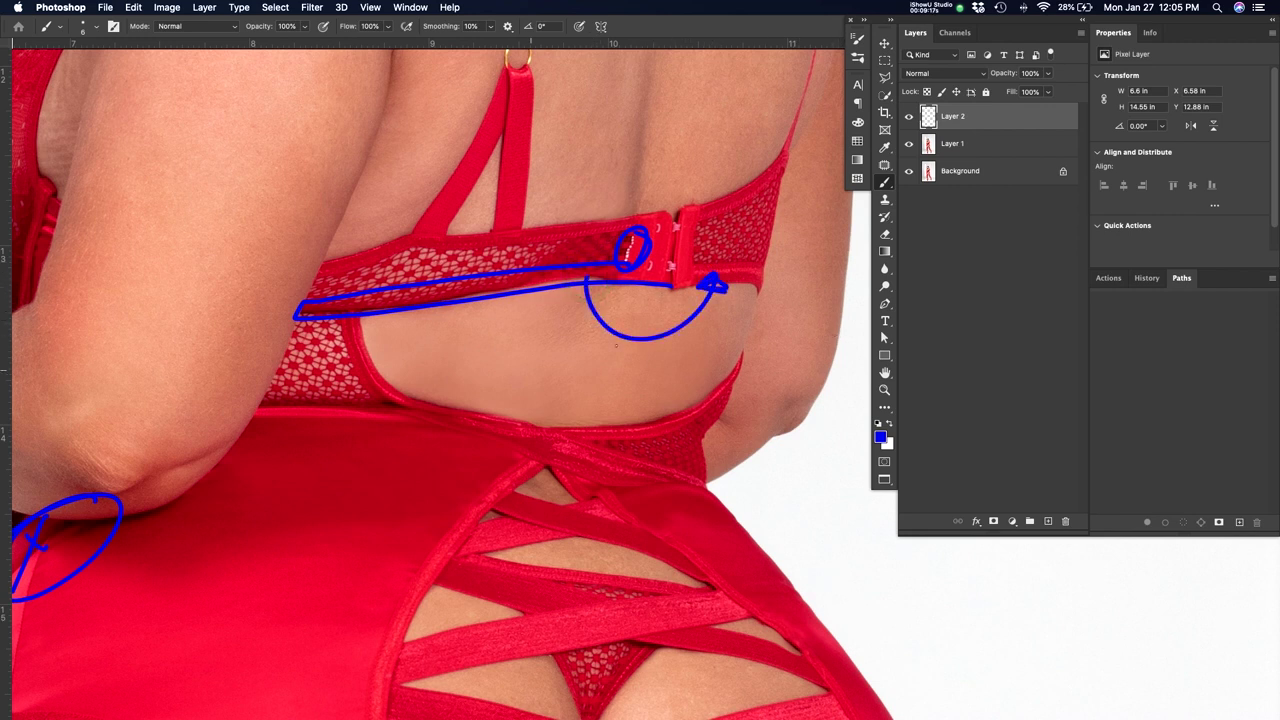
drag(515, 366, 566, 368)
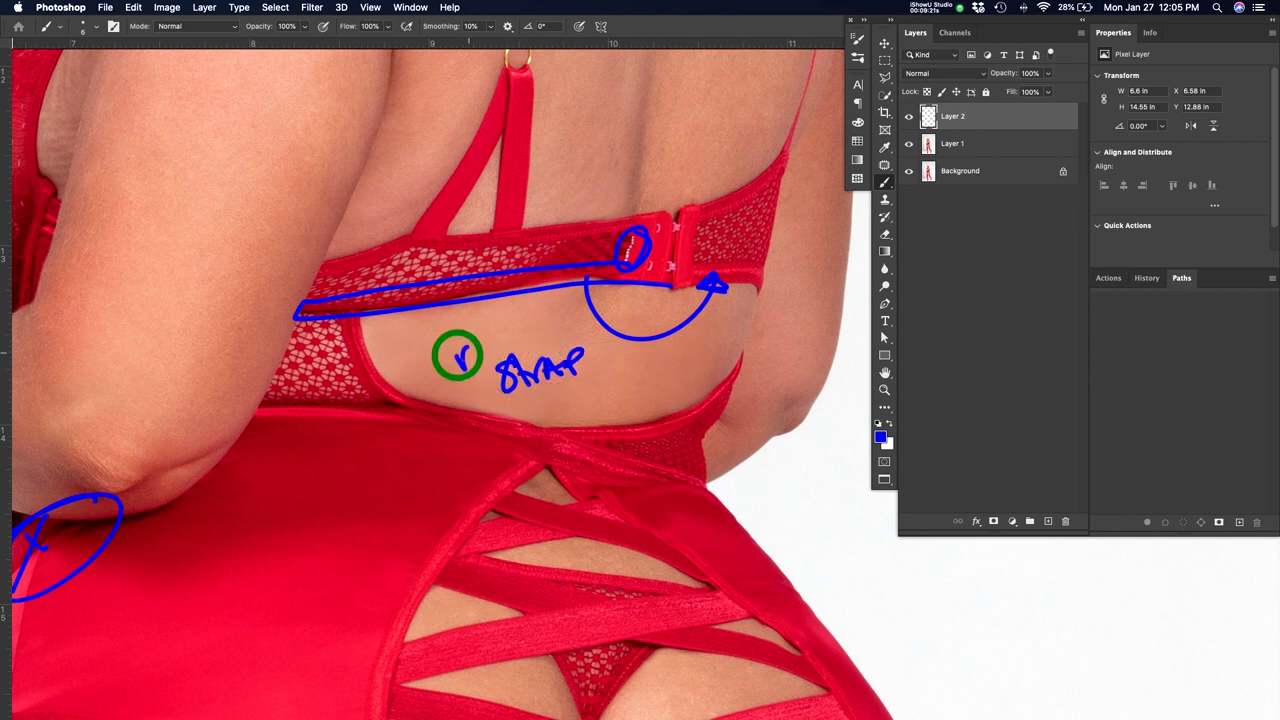
mouse_move(462, 356)
mouse_down()
mouse_move(499, 332)
mouse_move(522, 337)
mouse_move(572, 322)
mouse_up()
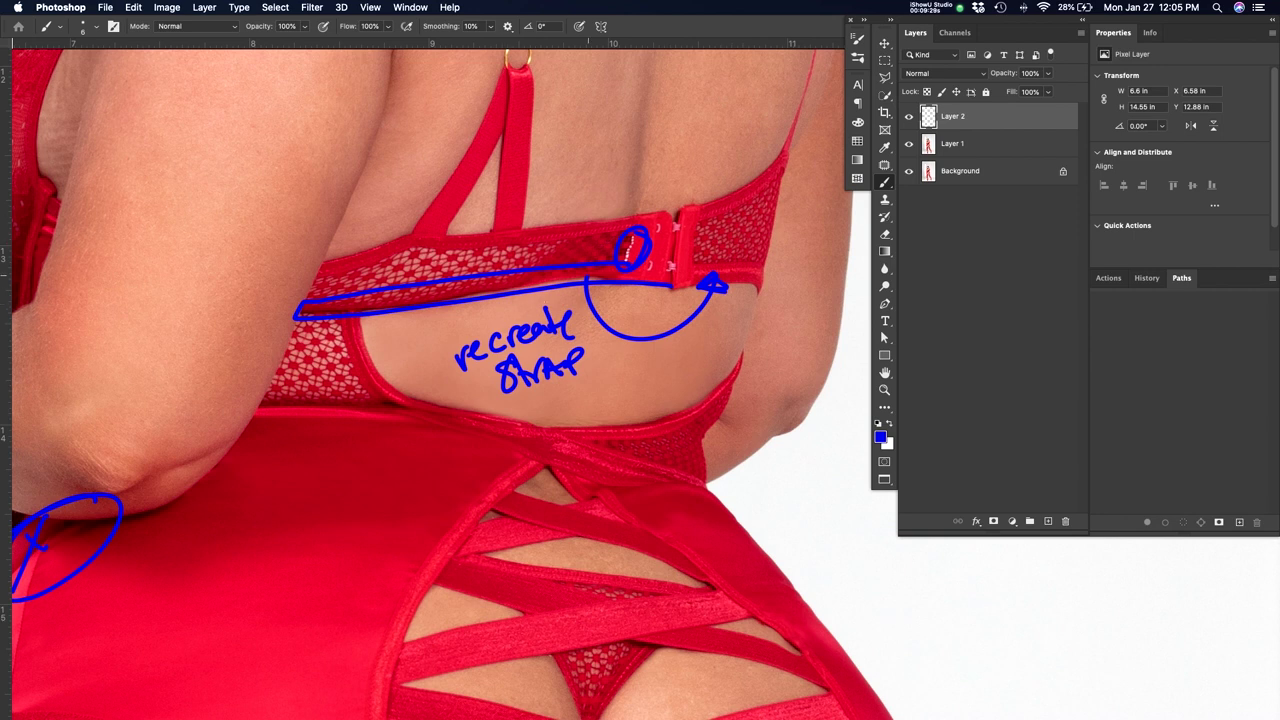
Brush a small blue circle on the bra band's upper edge and a line along the corset's right-hand waist edge
scroll(584, 296, up, 2)
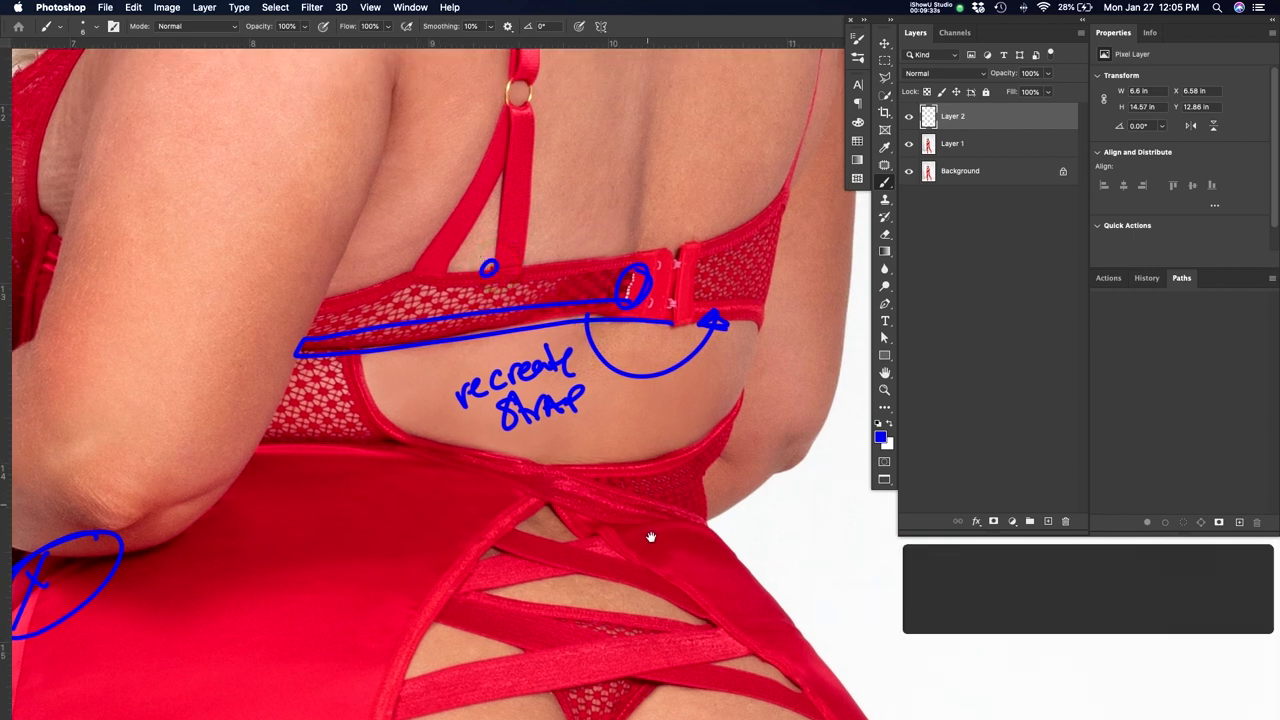
drag(651, 540, 661, 424)
mouse_move(755, 320)
mouse_down()
mouse_move(726, 385)
mouse_move(722, 440)
mouse_up()
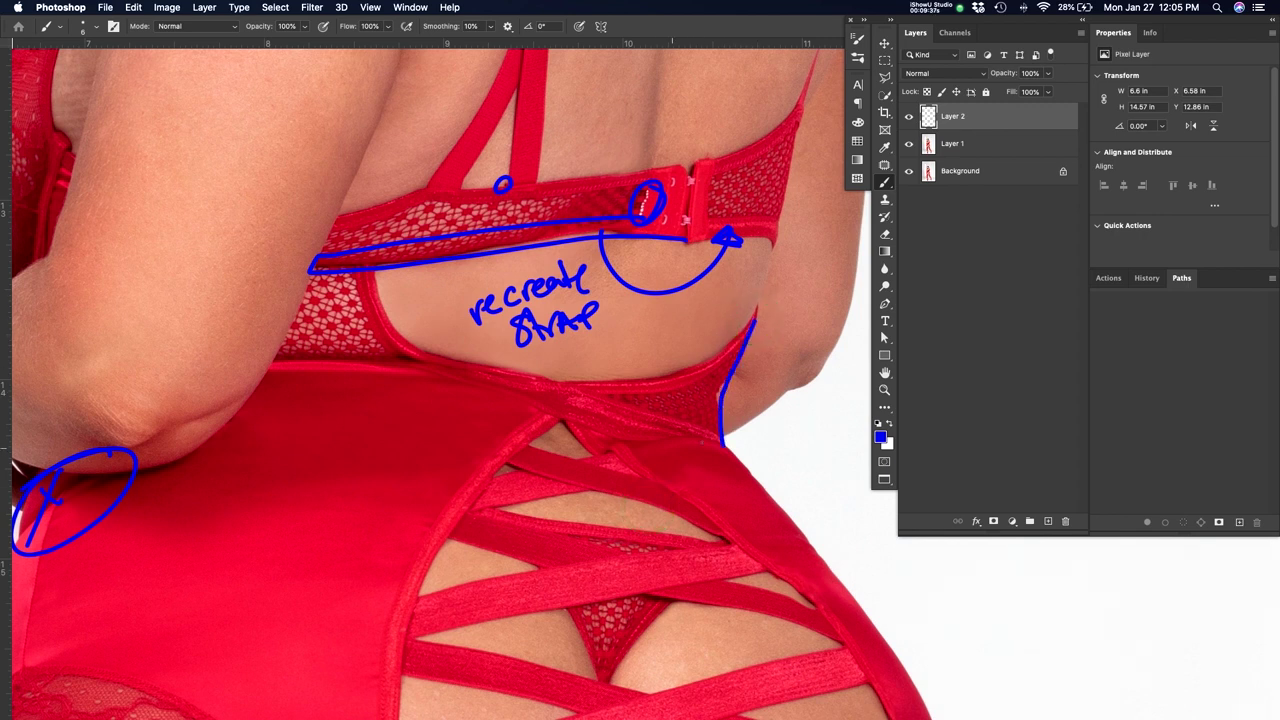
Examine the corset lacing, the arm and the back around the bra straps for further areas needing correction
drag(811, 517, 770, 305)
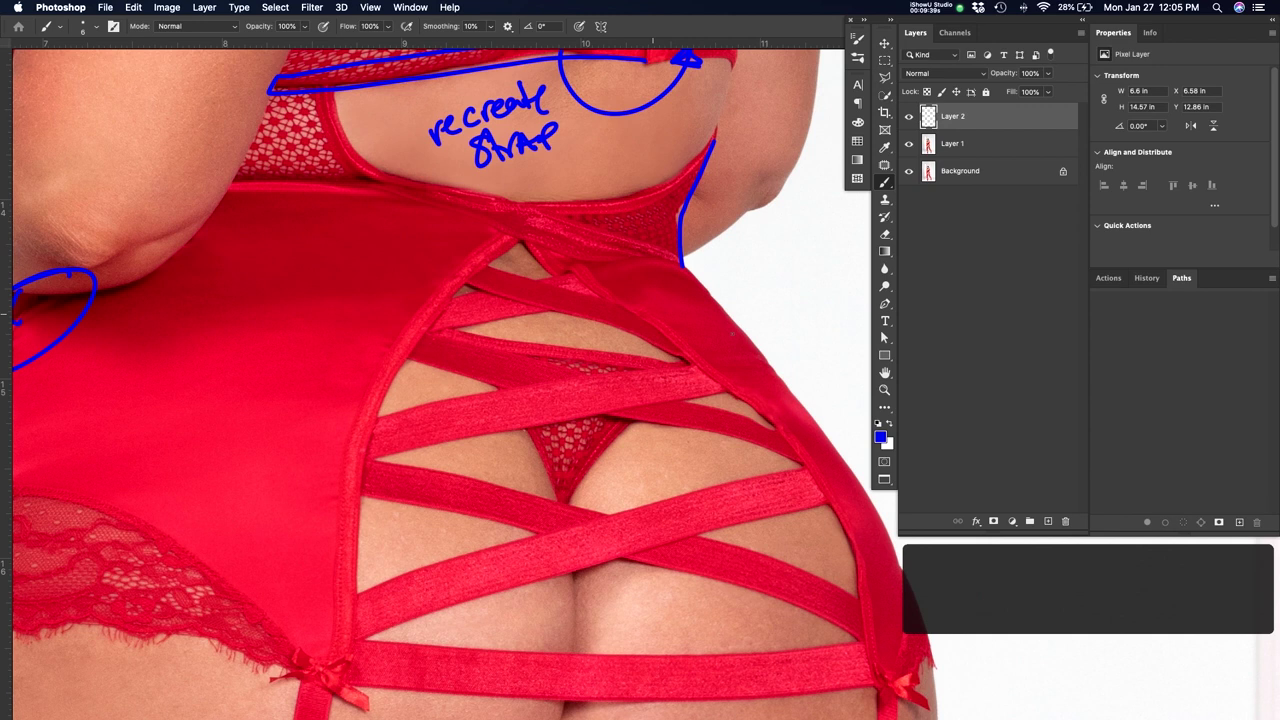
mouse_move(737, 391)
mouse_down()
mouse_move(705, 337)
mouse_move(620, 254)
mouse_move(709, 363)
mouse_move(714, 406)
mouse_up()
mouse_move(426, 463)
mouse_down()
mouse_move(666, 563)
mouse_move(666, 598)
mouse_up()
mouse_move(690, 430)
mouse_down()
mouse_move(654, 531)
mouse_move(605, 568)
mouse_up()
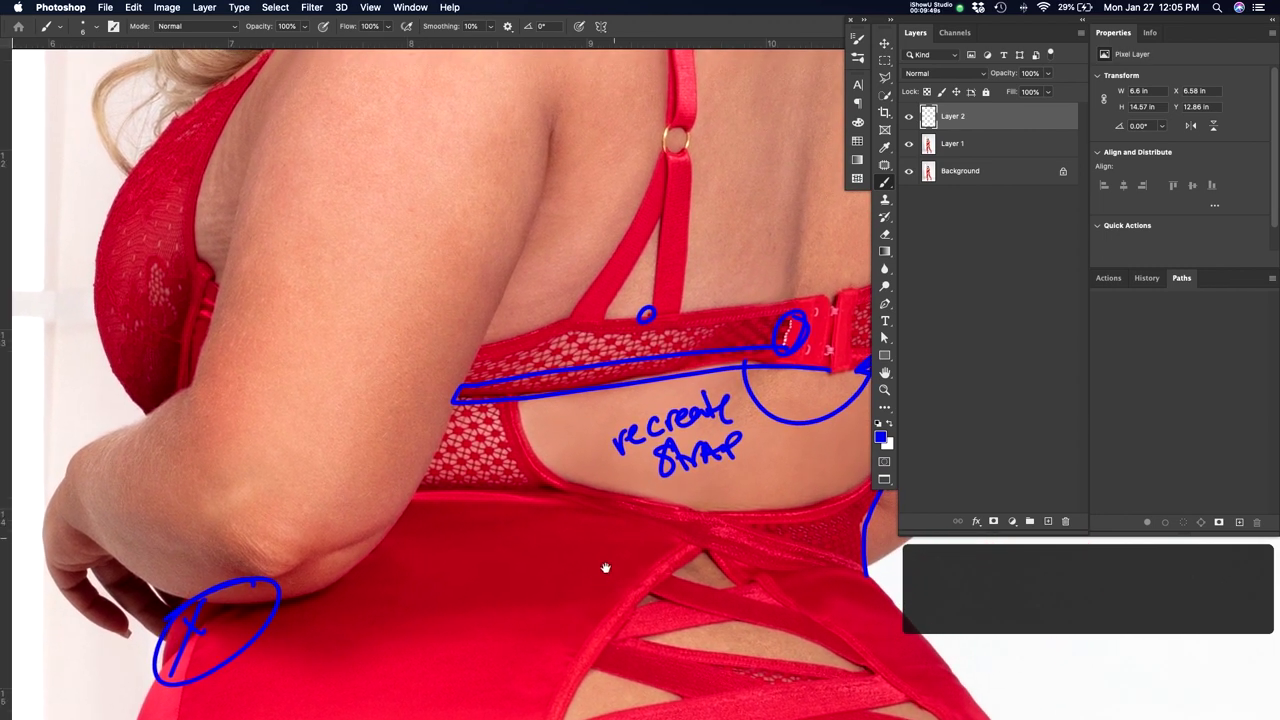
drag(637, 521, 526, 586)
drag(714, 523, 571, 620)
drag(508, 553, 698, 488)
drag(578, 472, 708, 472)
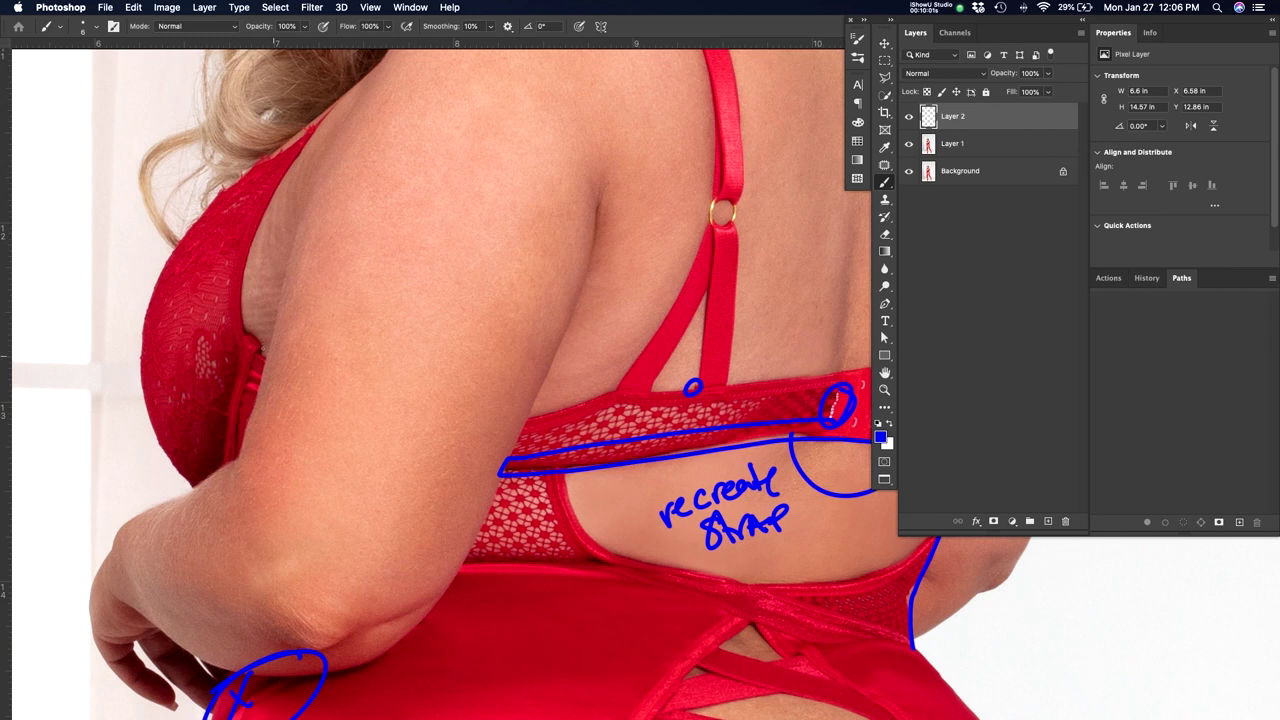
Circle the skin between the bra cup and upper arm in blue and write "remove stripes" beside it with a connecting line
drag(560, 354, 521, 509)
scroll(648, 400, up, 3)
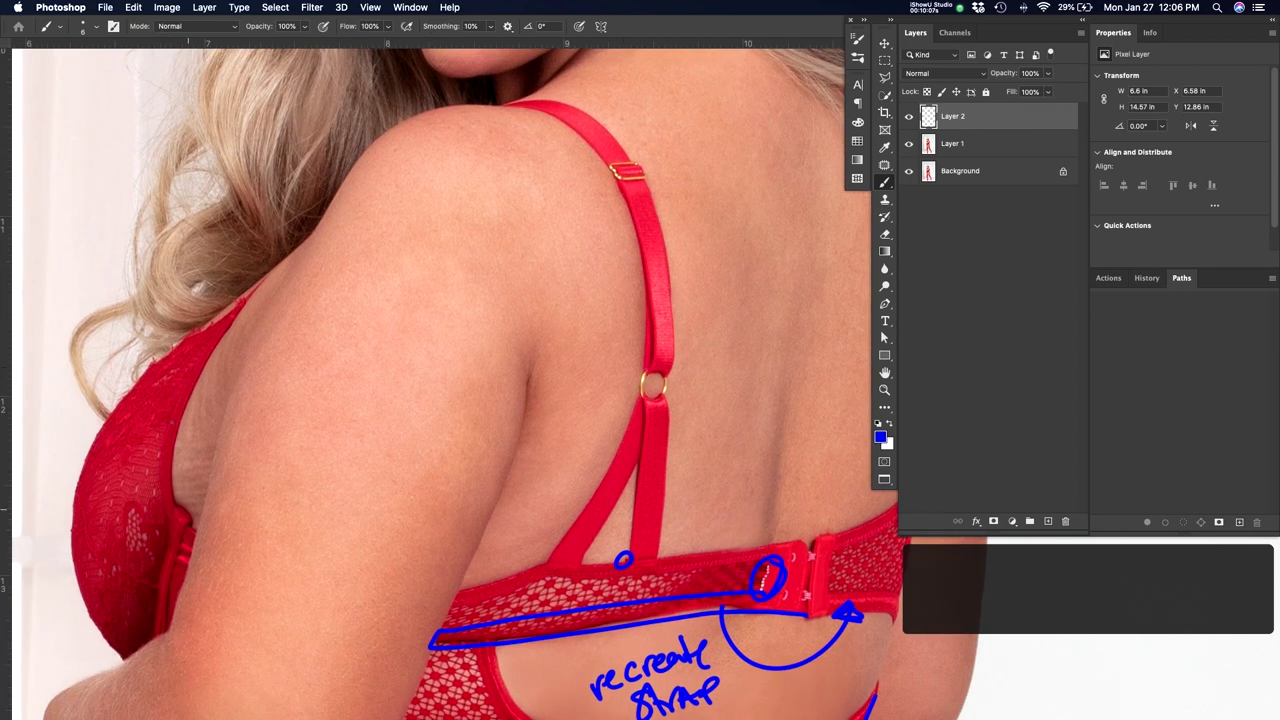
mouse_move(273, 327)
mouse_down()
mouse_move(222, 411)
mouse_move(232, 428)
mouse_up()
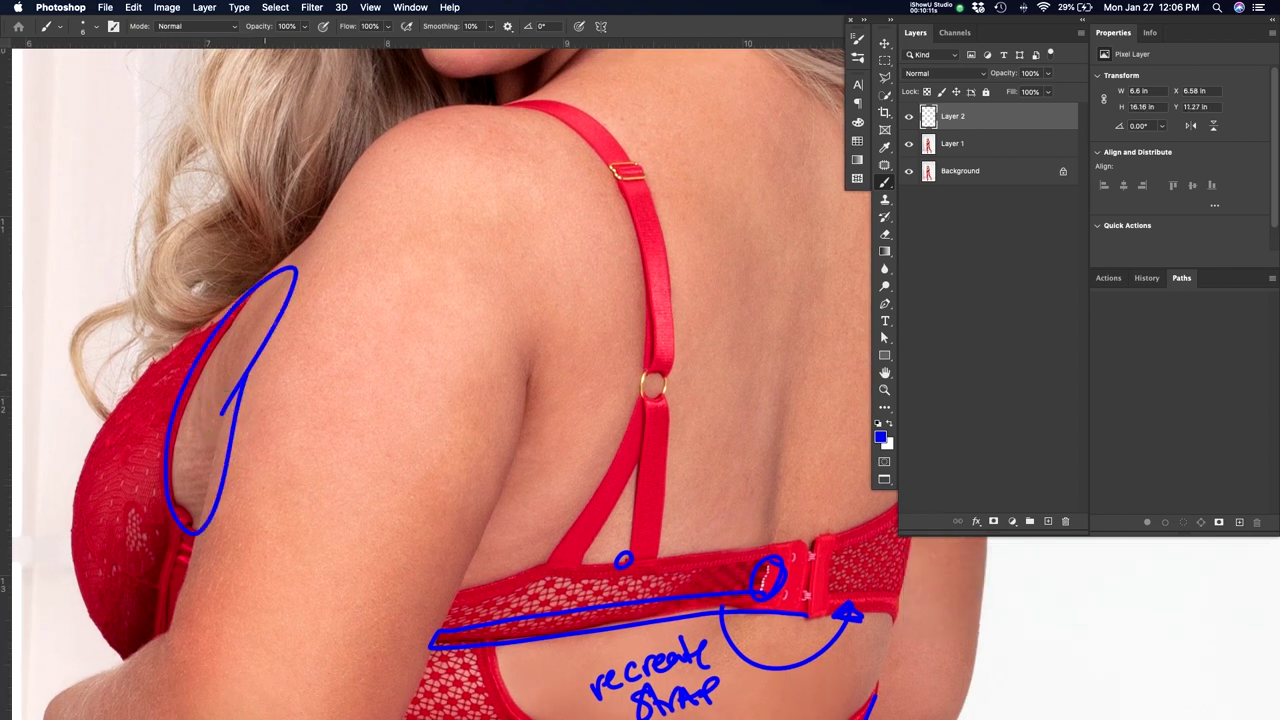
mouse_move(341, 325)
mouse_down()
mouse_move(330, 356)
mouse_move(350, 348)
mouse_up()
drag(350, 337, 398, 340)
drag(411, 319, 429, 322)
click(380, 301)
drag(341, 294, 392, 275)
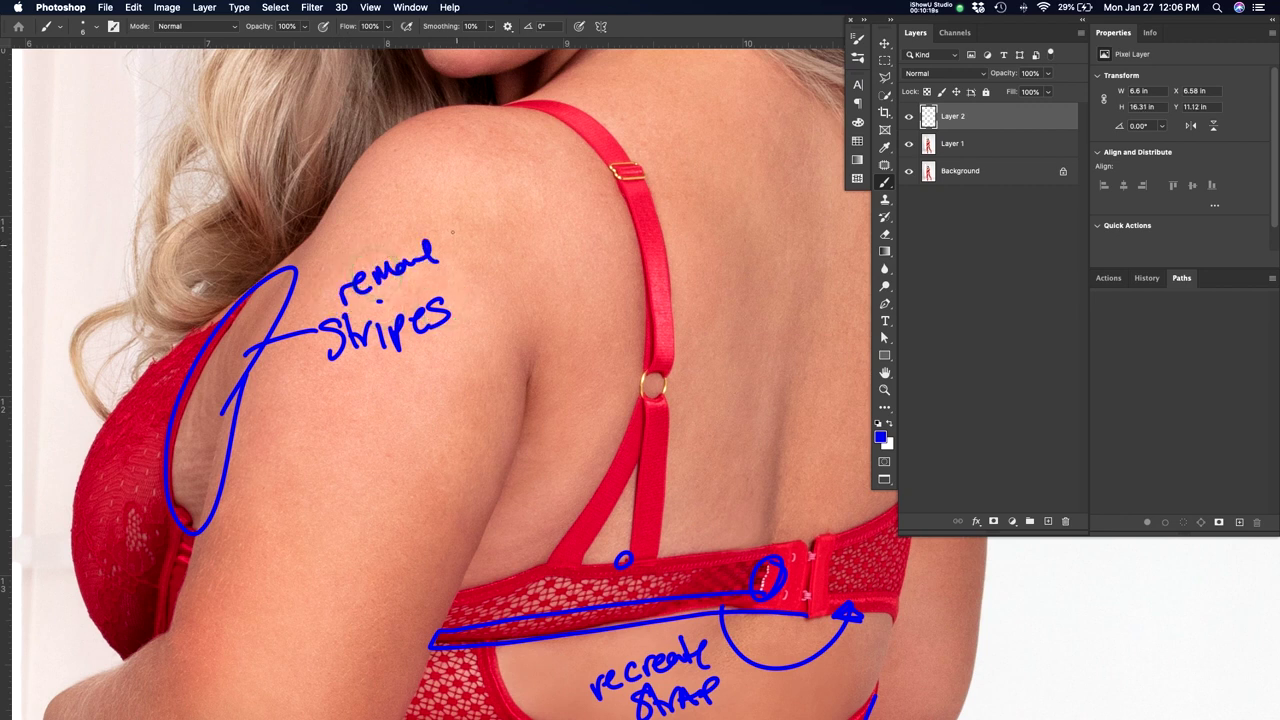
Brush a blue contour line from the hair down over the right-hand shoulder, with an arrow pointing to it
drag(305, 535, 323, 409)
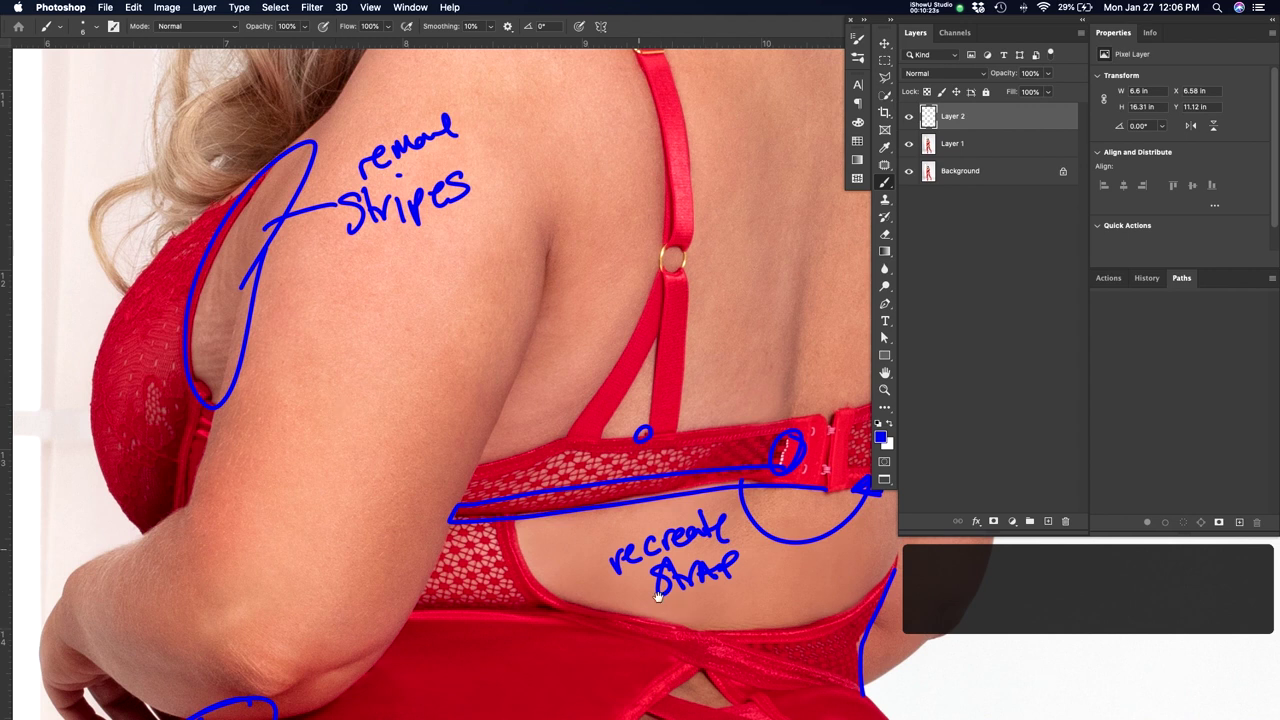
drag(646, 574, 622, 325)
drag(619, 515, 602, 433)
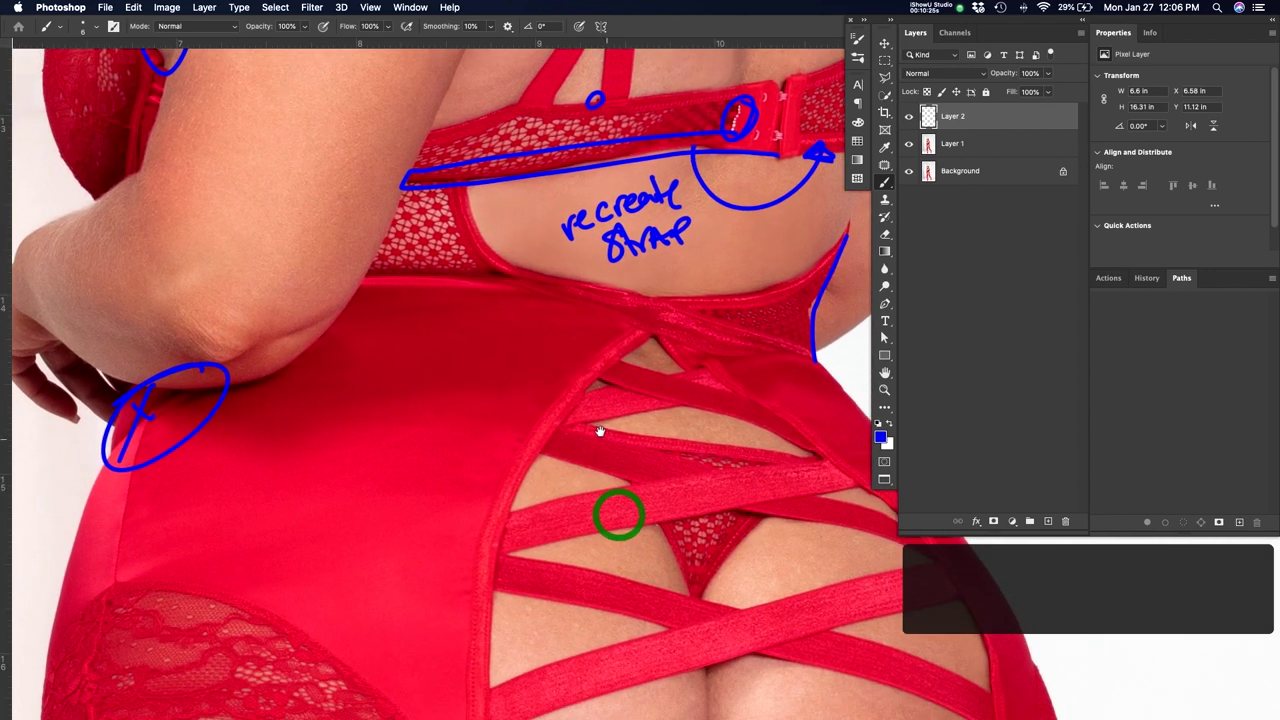
drag(686, 603, 478, 572)
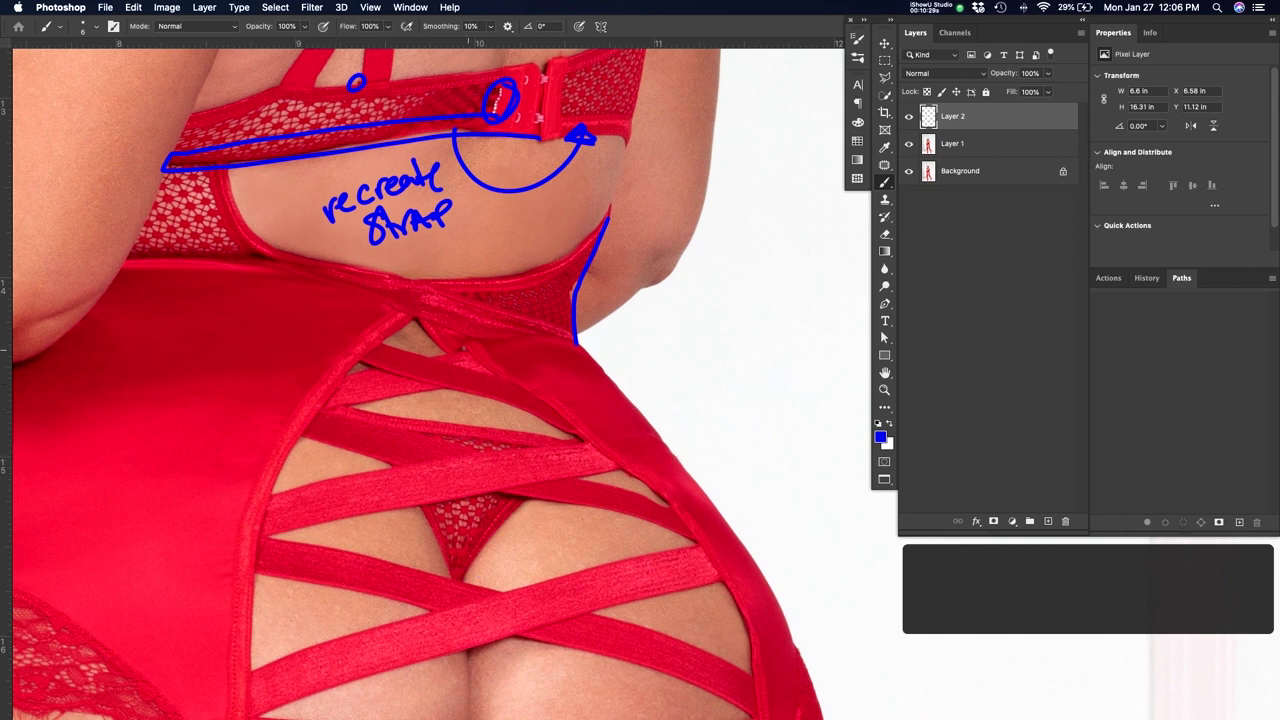
drag(674, 360, 654, 616)
drag(654, 486, 634, 600)
drag(663, 457, 648, 622)
drag(641, 510, 639, 610)
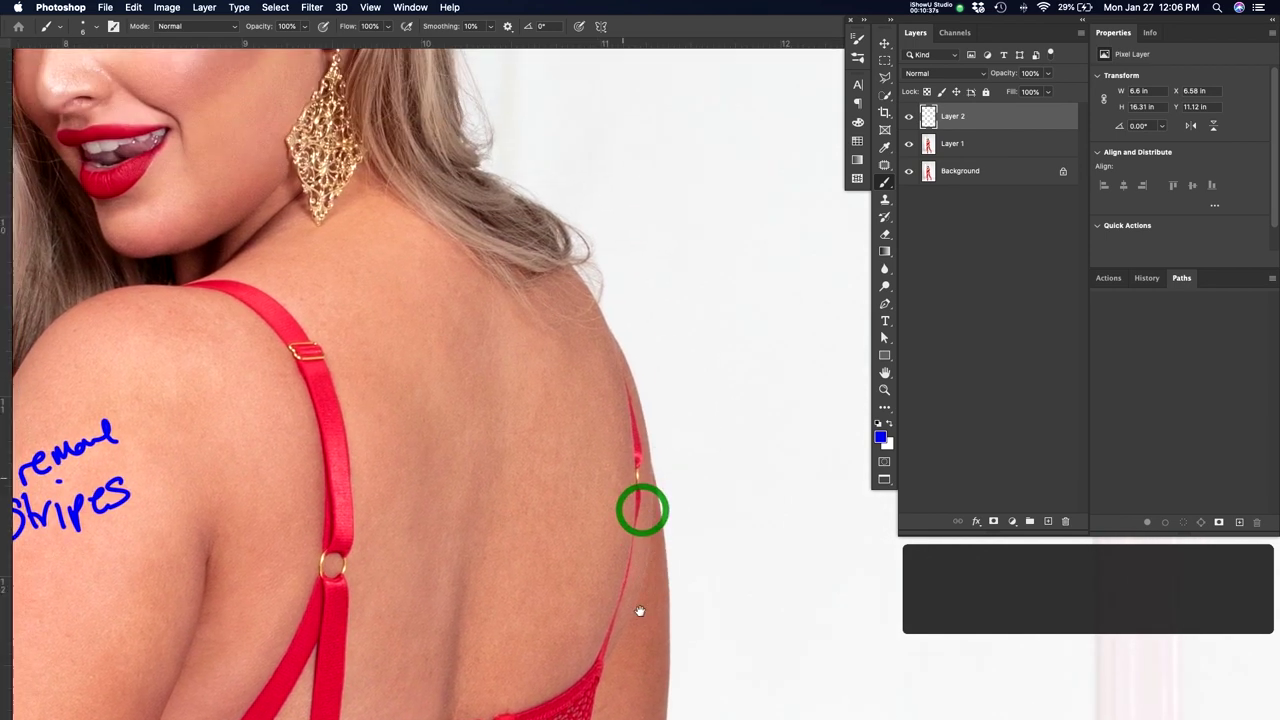
drag(500, 230, 677, 520)
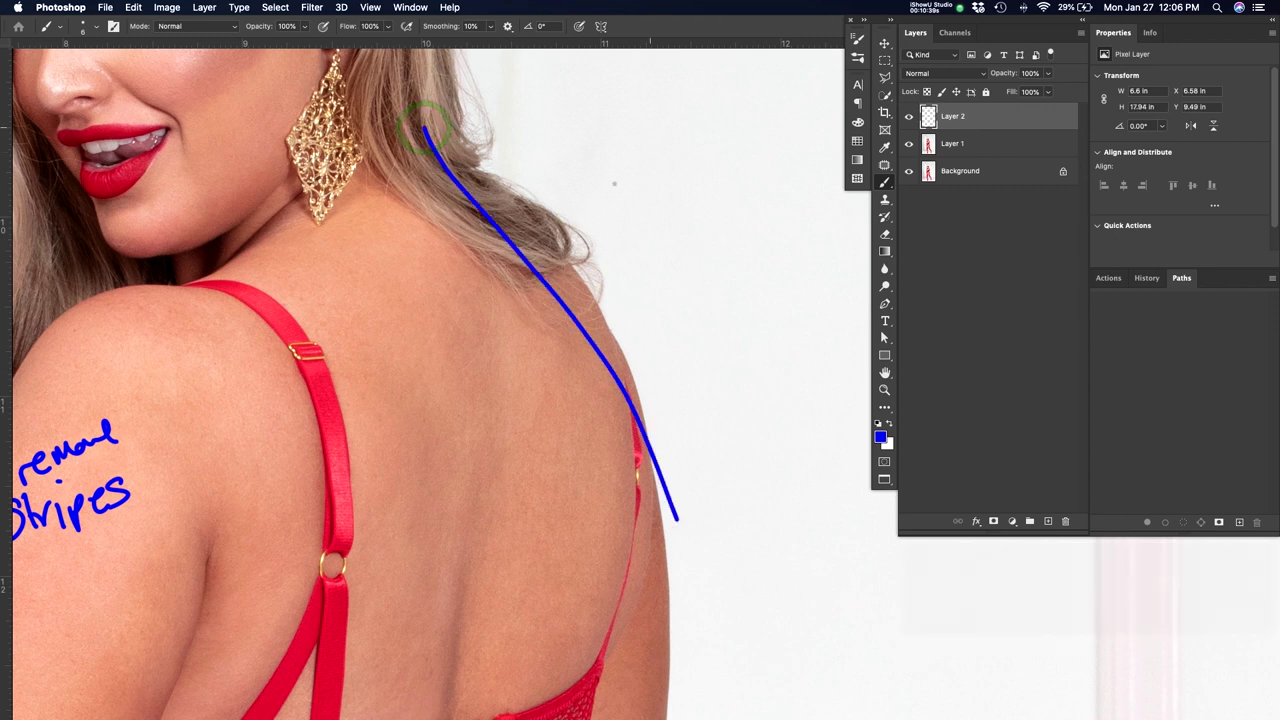
drag(651, 123, 558, 268)
drag(579, 193, 600, 242)
Circle the dark contour shading on the cheek in blue and write "Blend" below it
drag(534, 306, 651, 463)
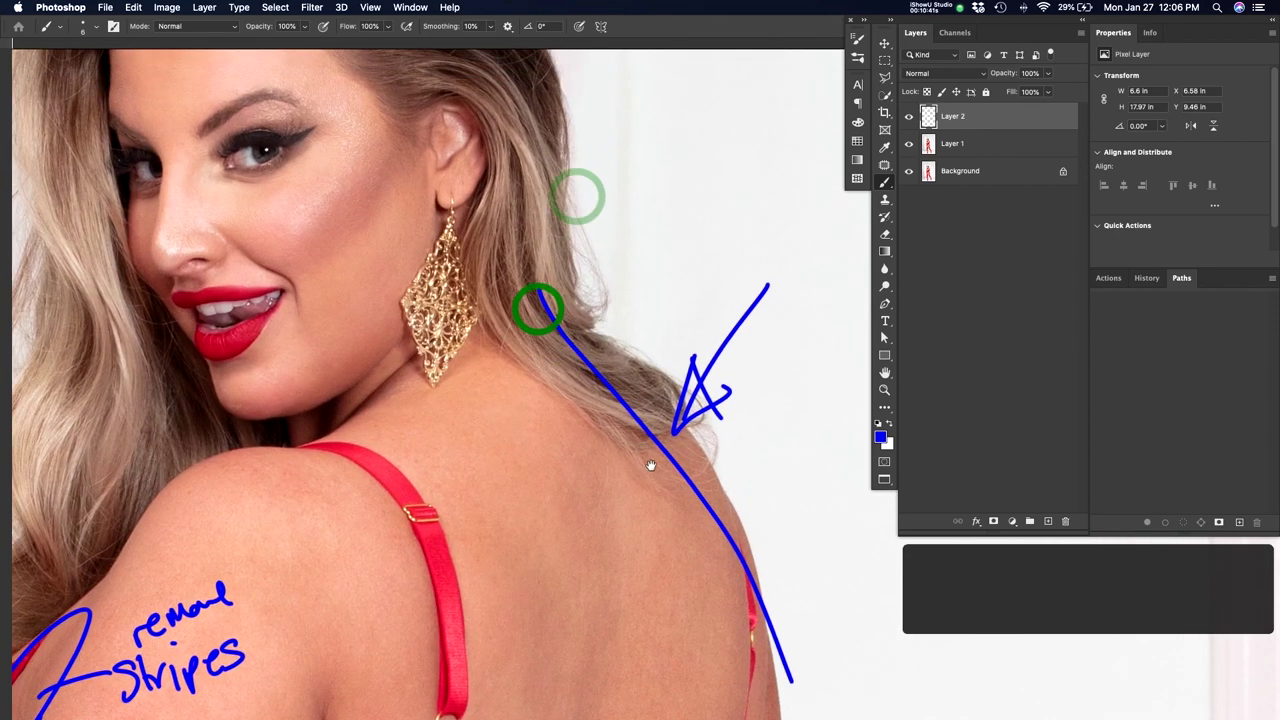
drag(623, 358, 654, 434)
key(super+r)
mouse_move(394, 320)
mouse_down()
mouse_move(377, 382)
mouse_move(440, 300)
mouse_up()
drag(486, 262, 575, 404)
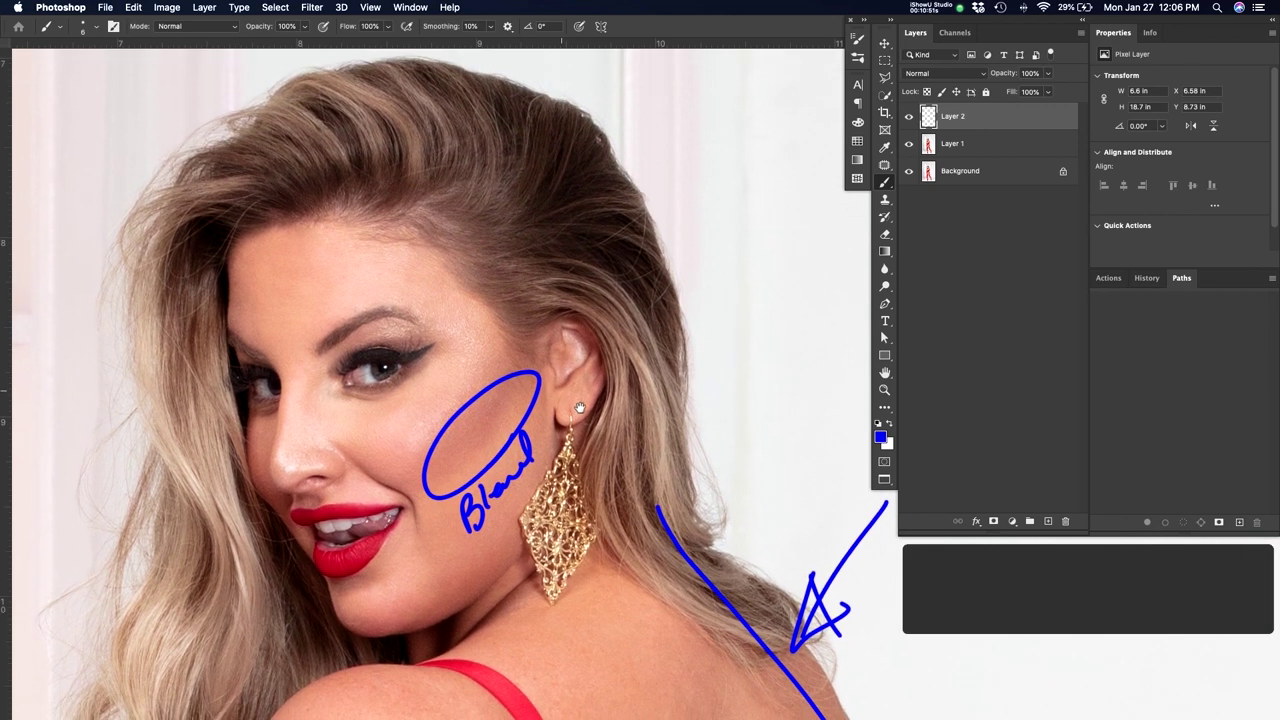
Brush a blue line along the upper edge of the left-hand stocking's lace band with an arrow pointing down to it
key(super+0)
key(z)
drag(691, 537, 751, 514)
drag(703, 473, 688, 470)
drag(639, 396, 662, 390)
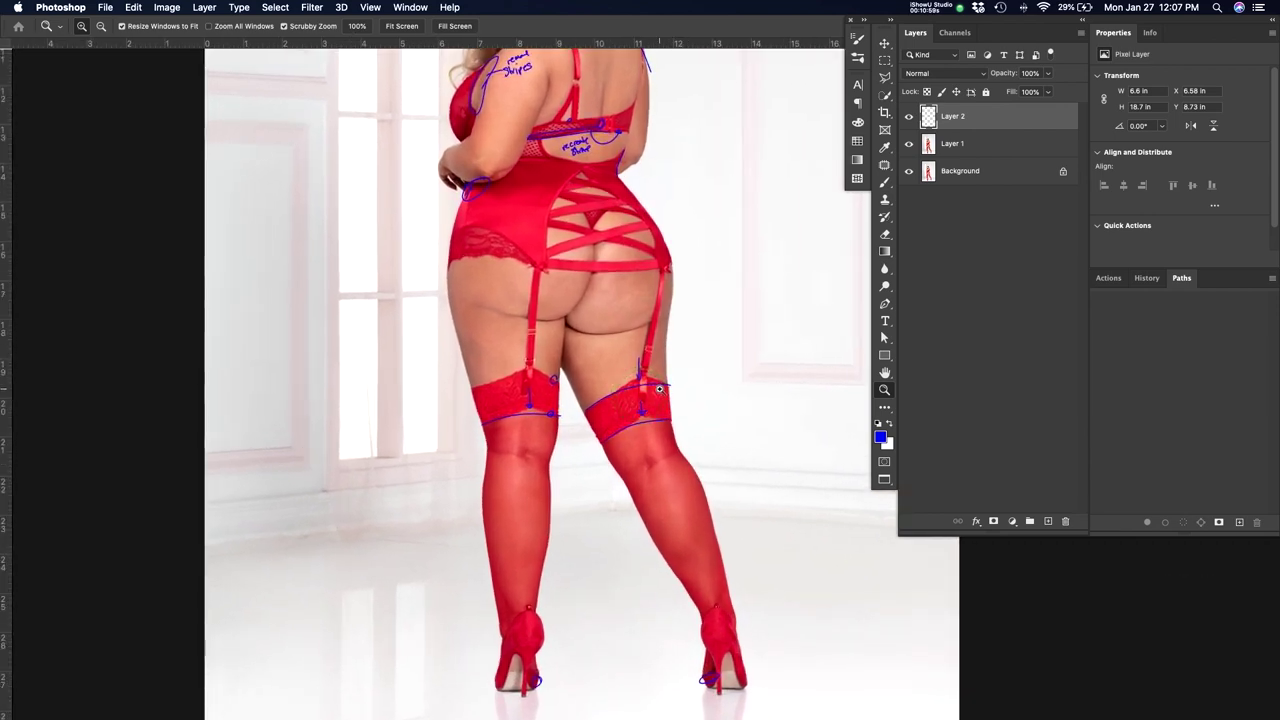
key(b)
click(471, 380)
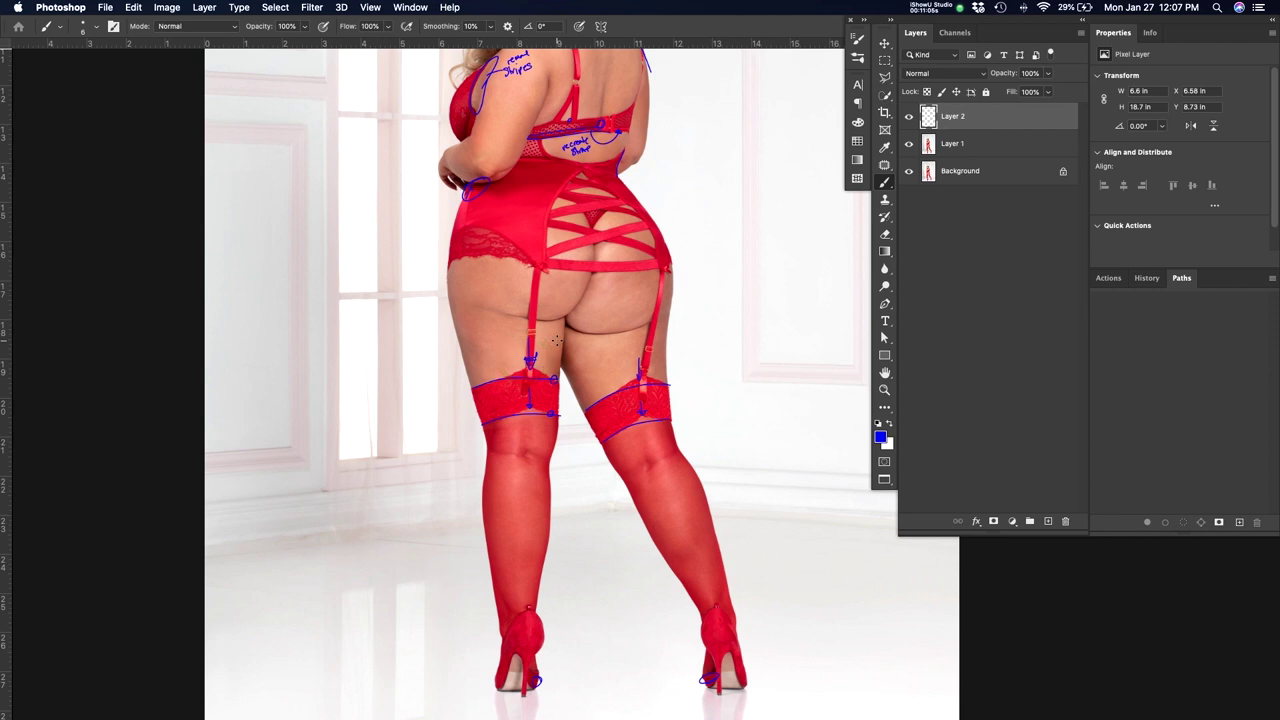
Brush a blue line with an arrow along the inner side of the left-hand shoe, and a long arrow toward the calf above
scroll(724, 375, down, 3)
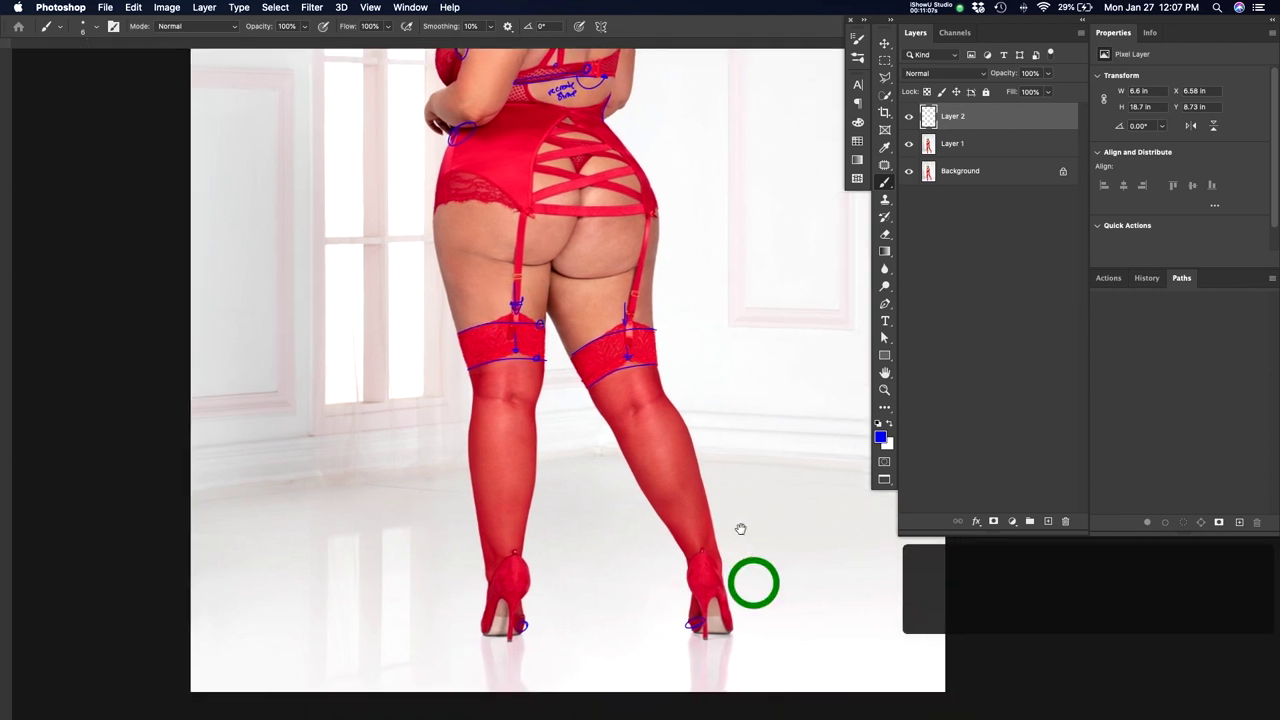
drag(524, 557, 527, 600)
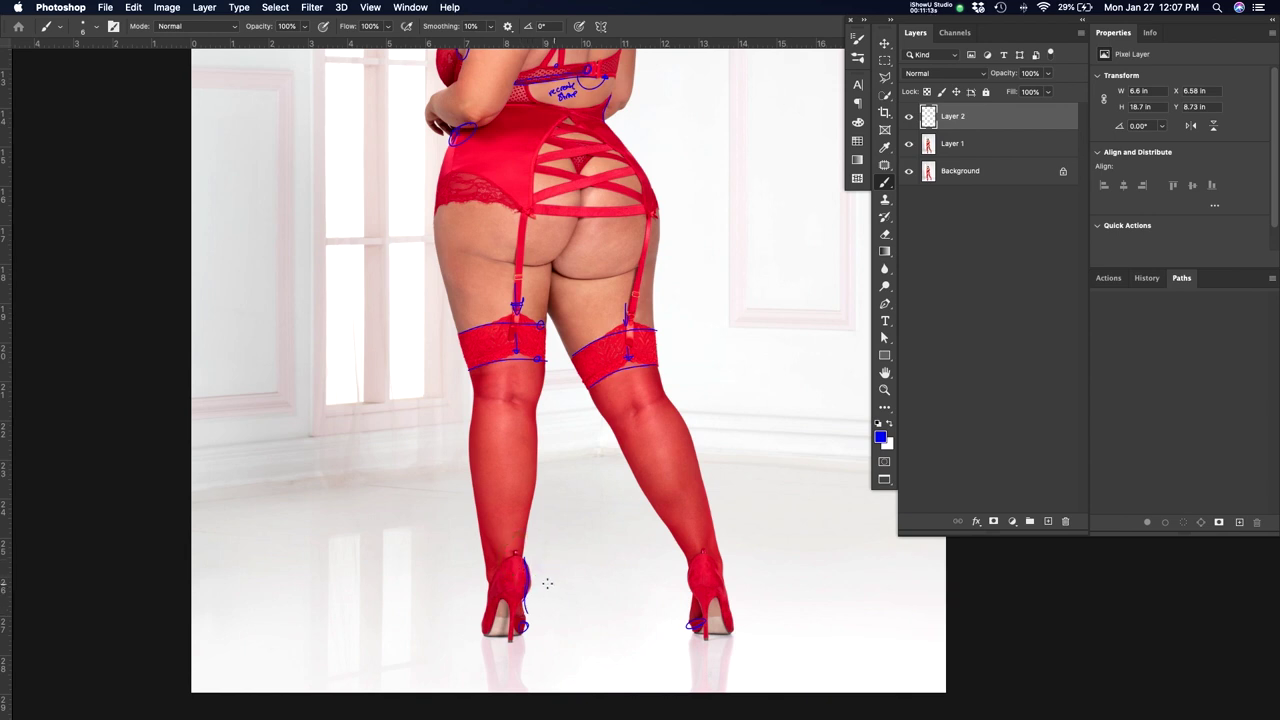
drag(466, 492, 467, 488)
Check the marked-up figure as a whole and brush a blue contour line down its right-hand side from waist to thigh
drag(726, 600, 711, 445)
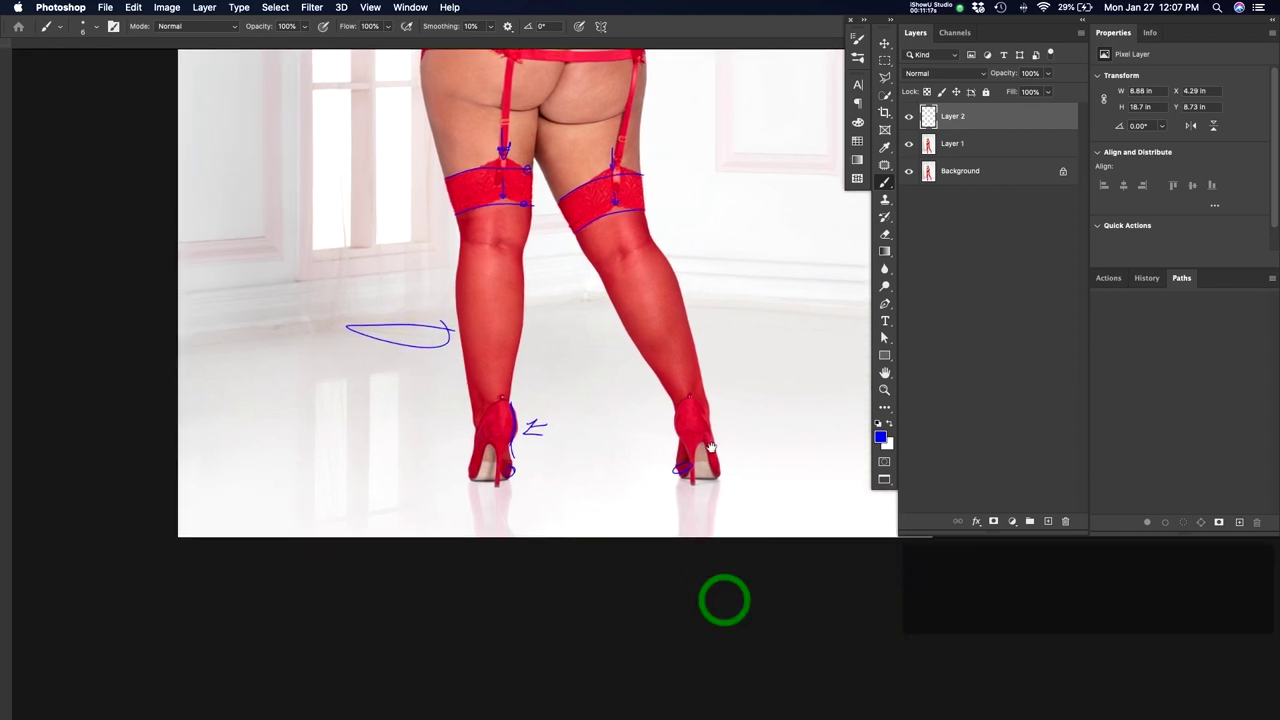
mouse_move(771, 508)
mouse_down()
mouse_move(754, 520)
mouse_move(744, 631)
mouse_up()
drag(726, 414, 737, 571)
scroll(737, 571, down, 3)
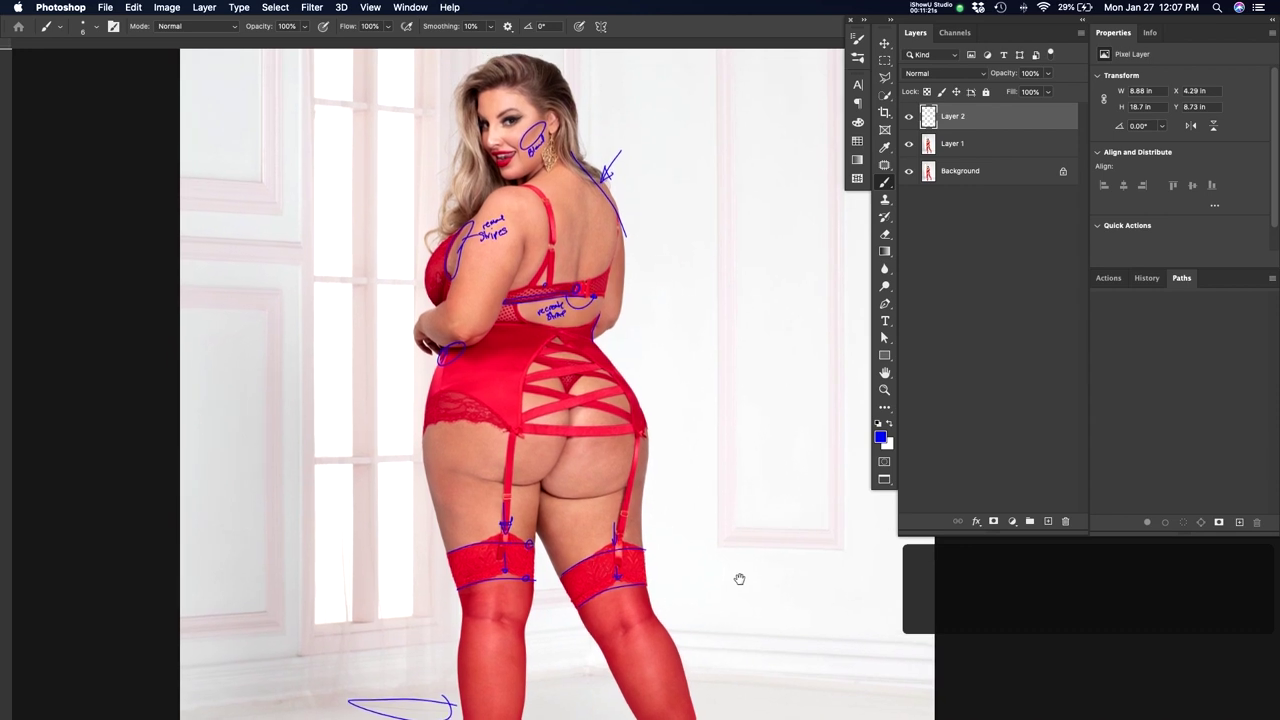
key(super+0)
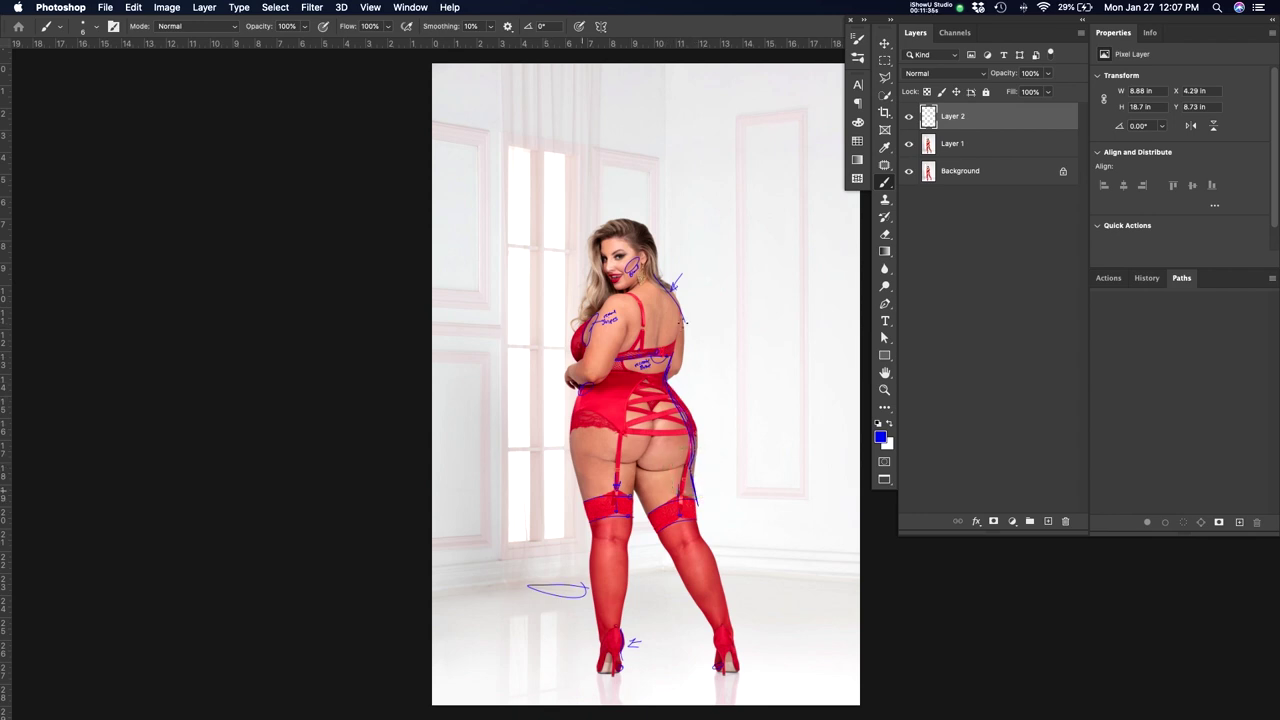
Examine the blue markings on the back-view figure, from the bra strap and waist down to the shoes
key(z)
drag(609, 380, 651, 412)
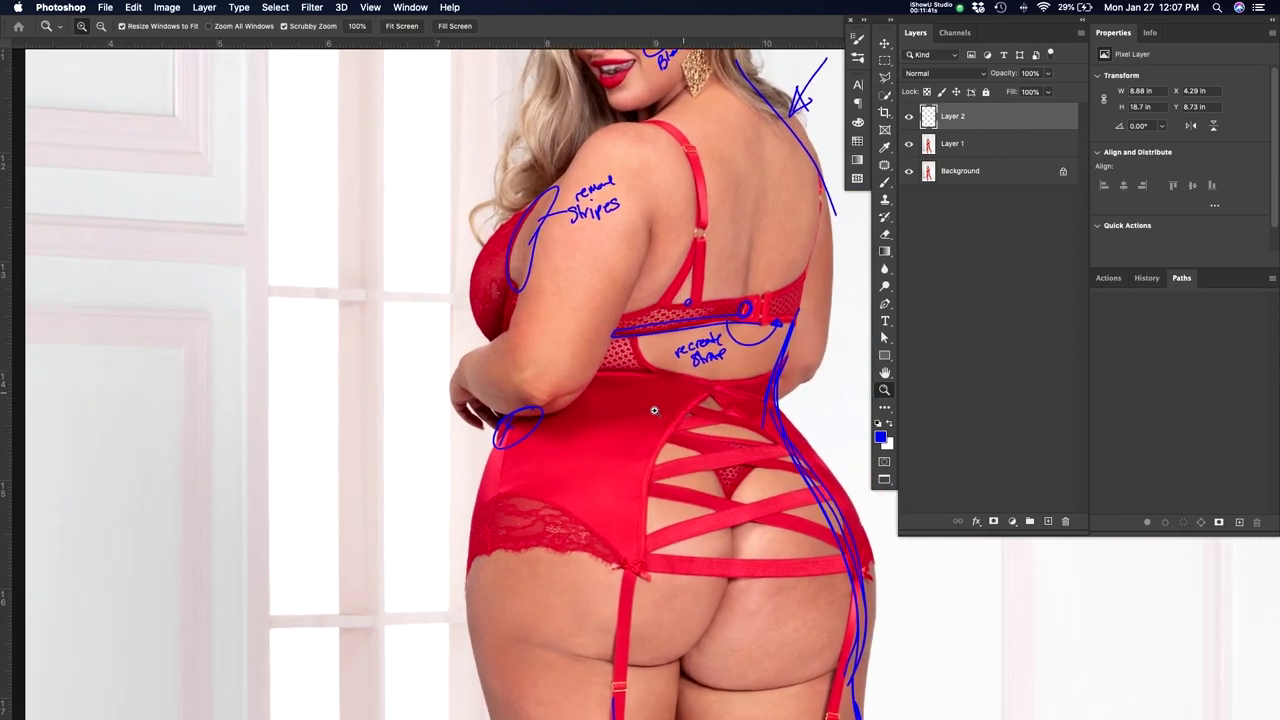
scroll(650, 412, up, 4)
drag(762, 429, 639, 416)
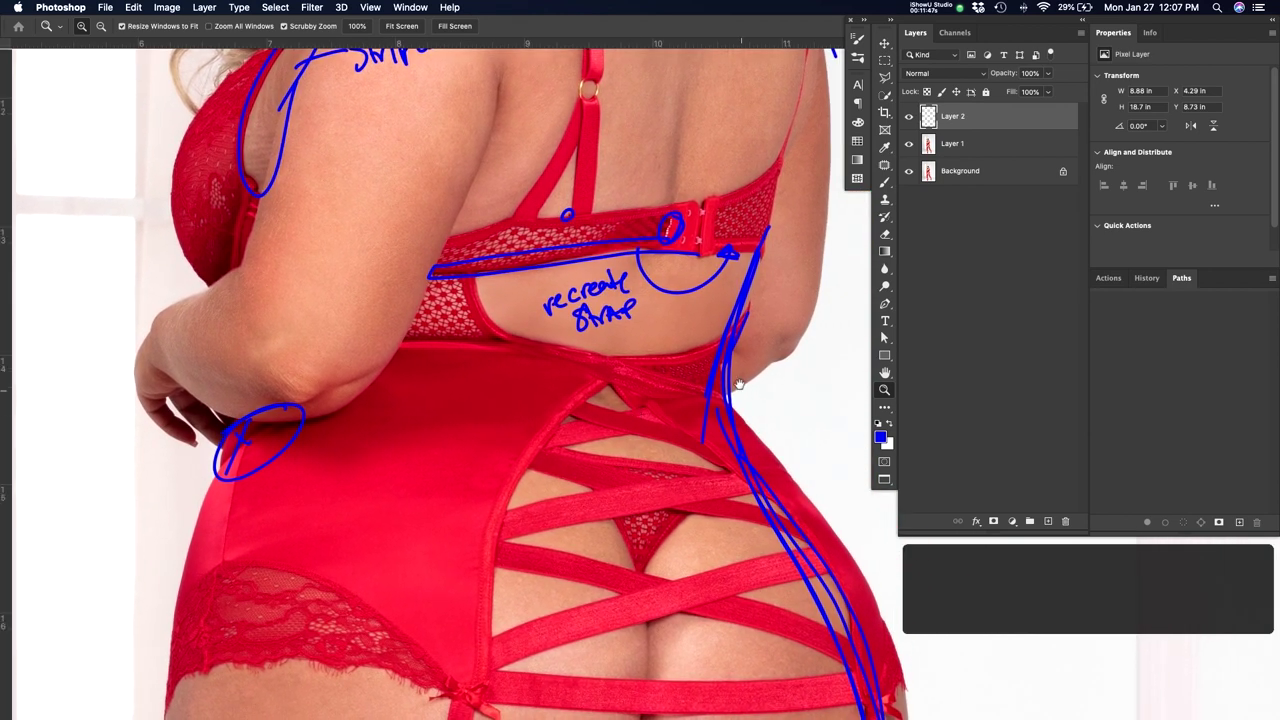
scroll(740, 391, up, 5)
scroll(740, 391, right, 3)
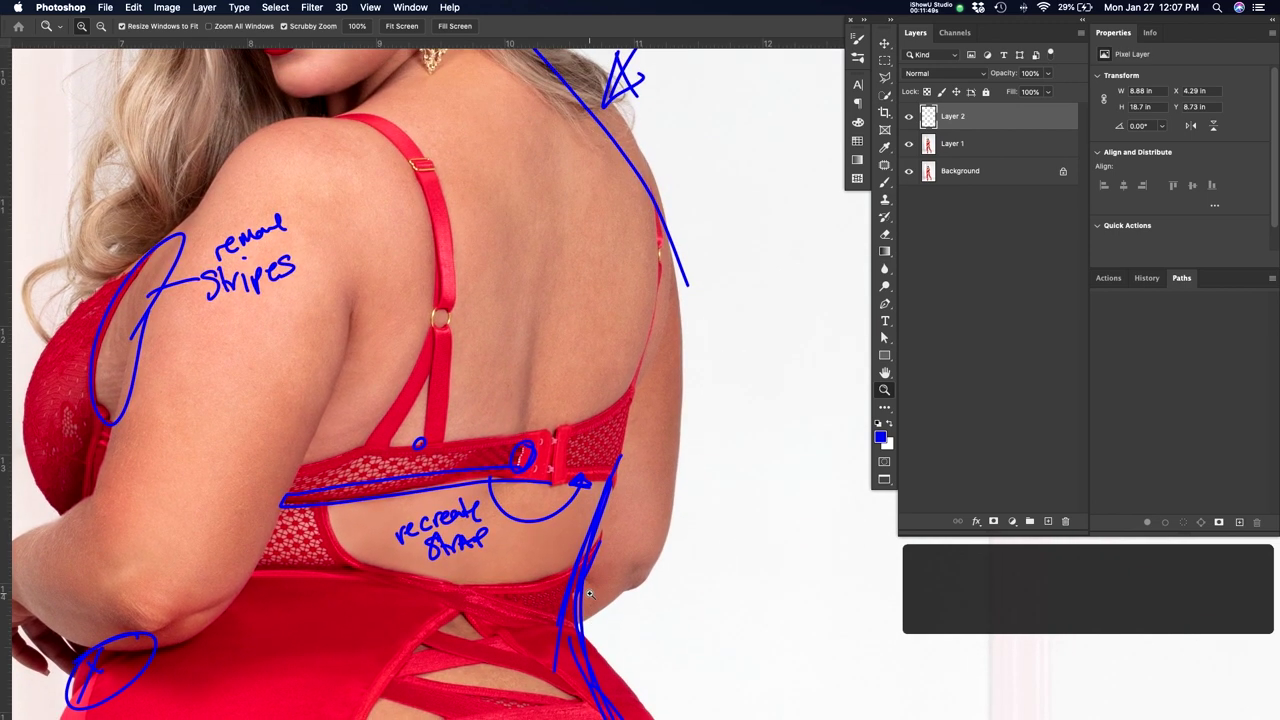
key(super+minus)
key(super+0)
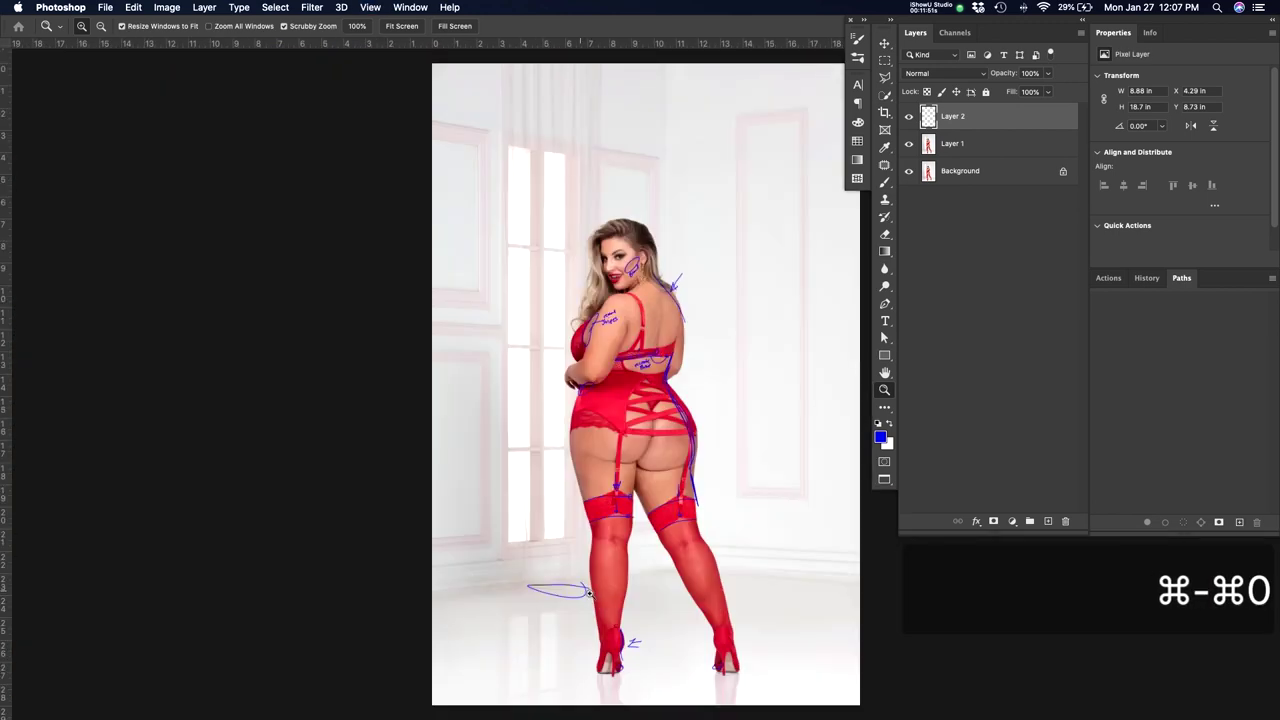
drag(686, 571, 705, 373)
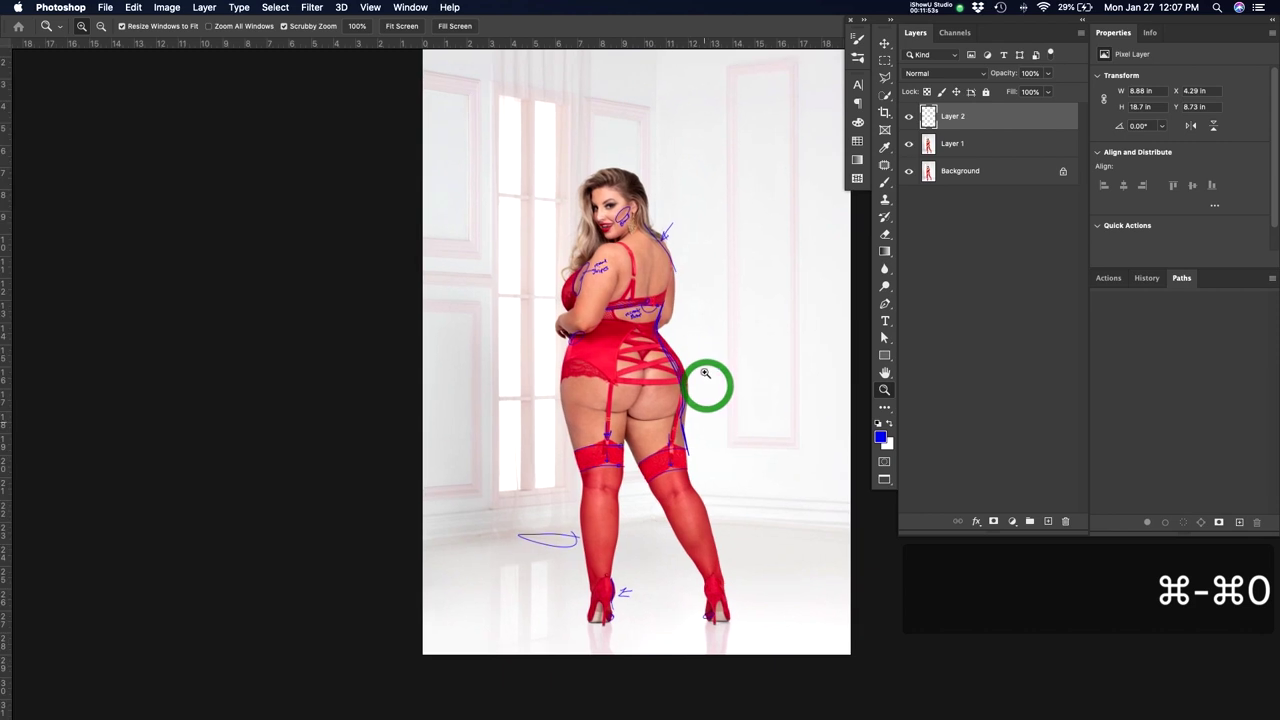
click(699, 578)
drag(630, 402, 650, 490)
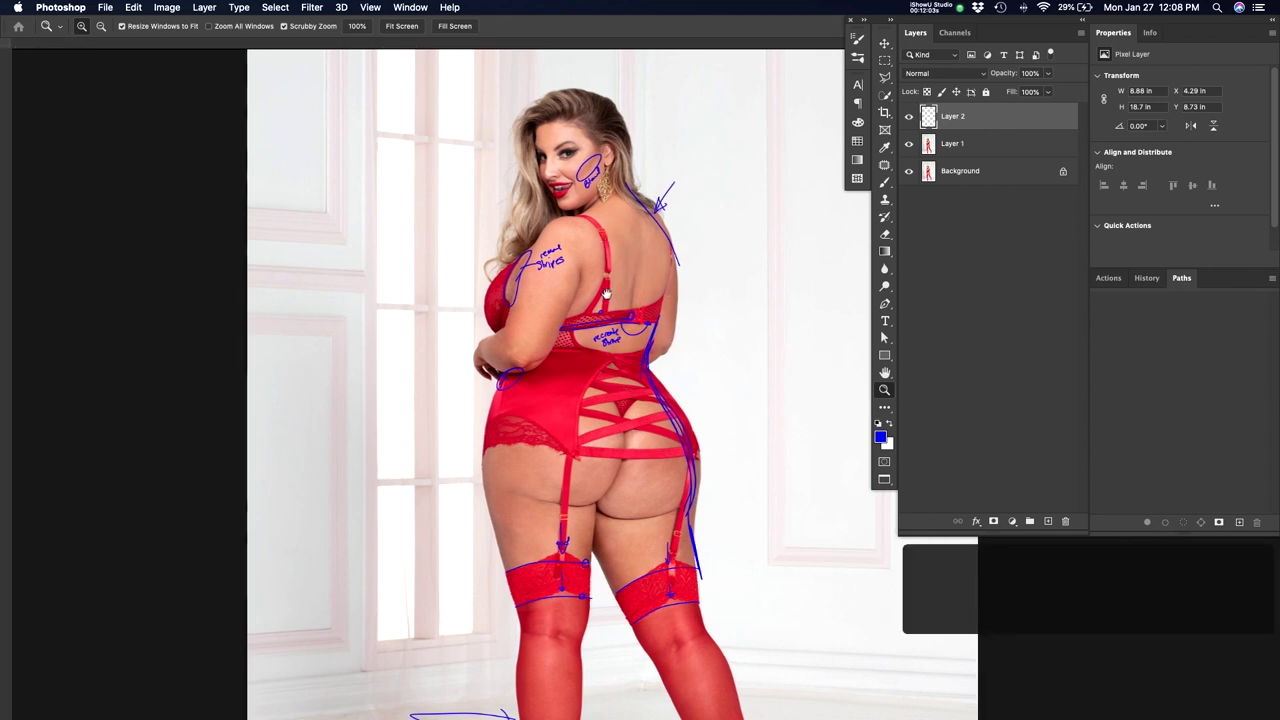
drag(654, 351, 610, 200)
drag(671, 394, 668, 321)
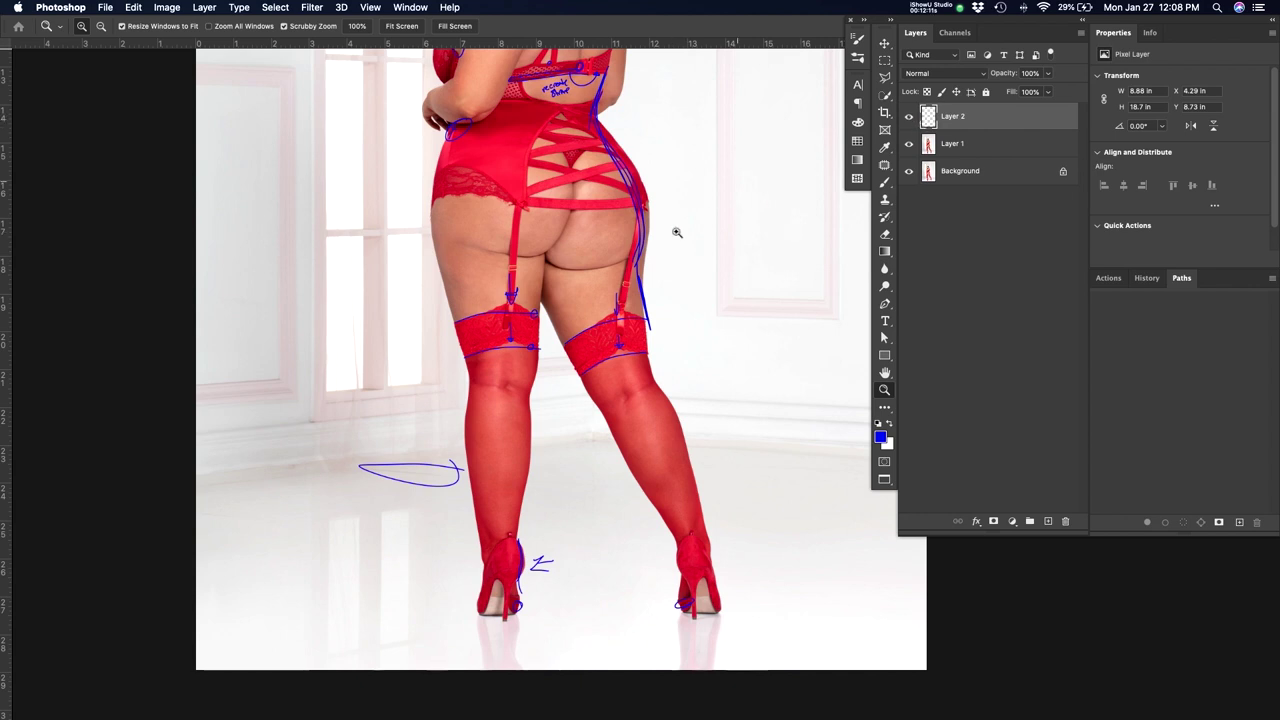
Save the marked-up back-view photo, then close it and bring up the front-view photo
drag(547, 238, 562, 355)
key(super+s)
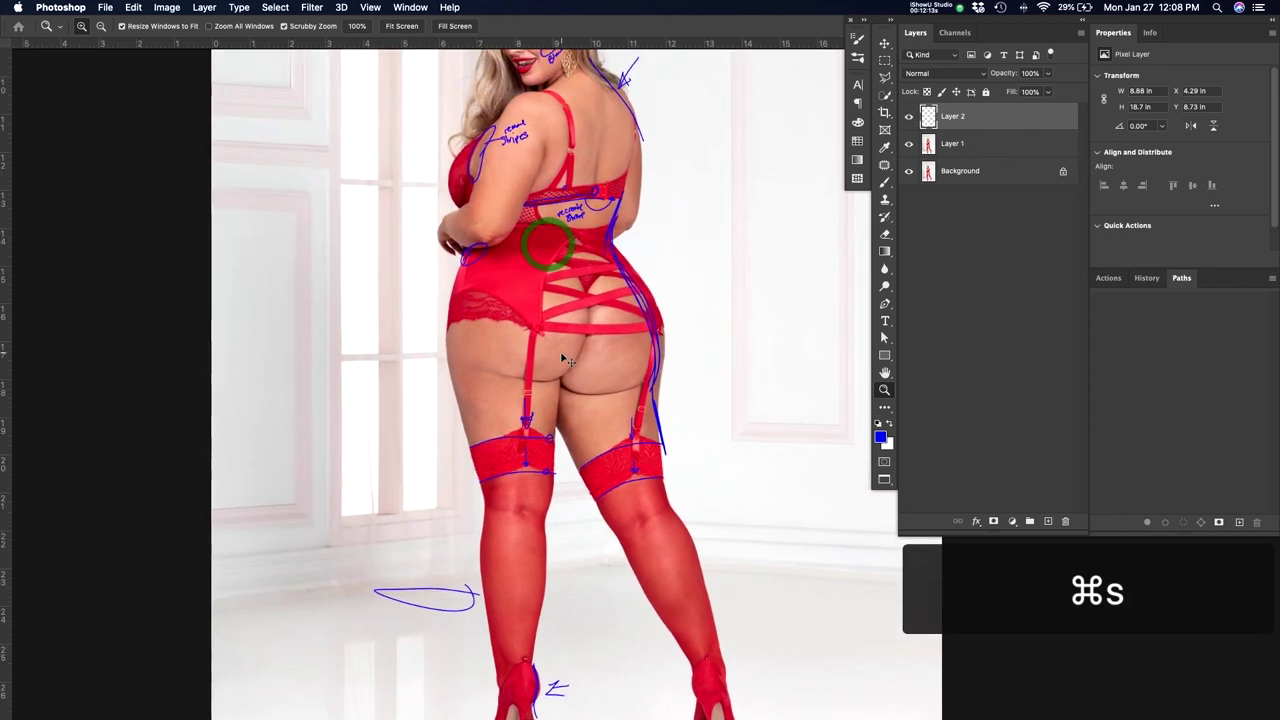
drag(633, 318, 620, 420)
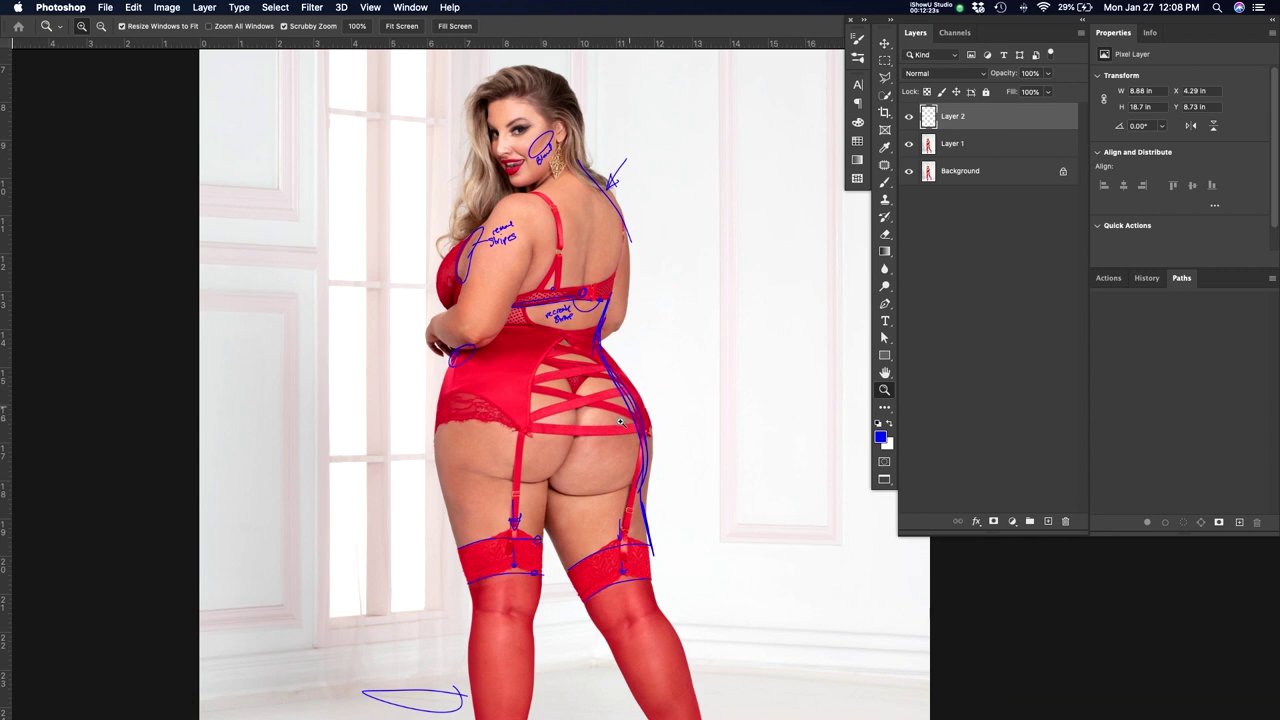
drag(586, 137, 640, 131)
key(space)
drag(576, 166, 627, 234)
drag(674, 292, 651, 304)
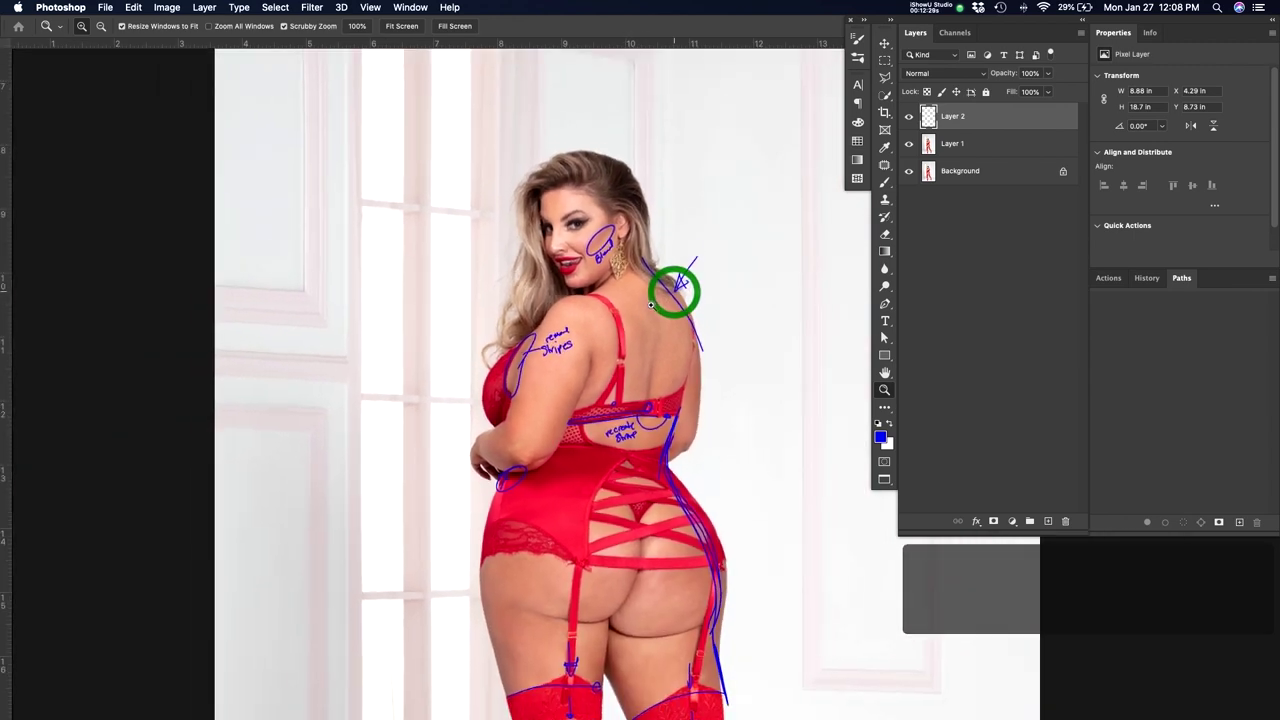
alt+click(657, 386)
drag(641, 360, 633, 354)
key(super+w)
key(super+grave)
Add a new empty layer above Layer 1 in the front-view photo
drag(723, 556, 698, 423)
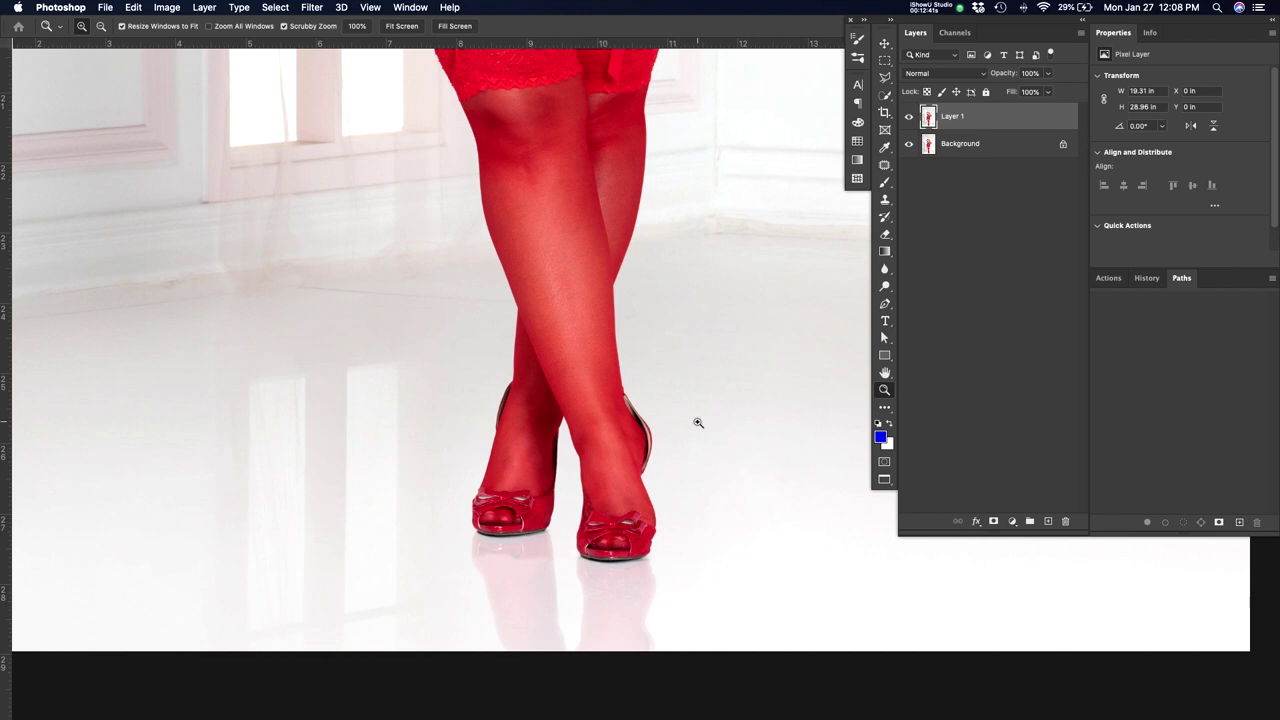
key(super+n)
key(Escape)
key(super+shift+n)
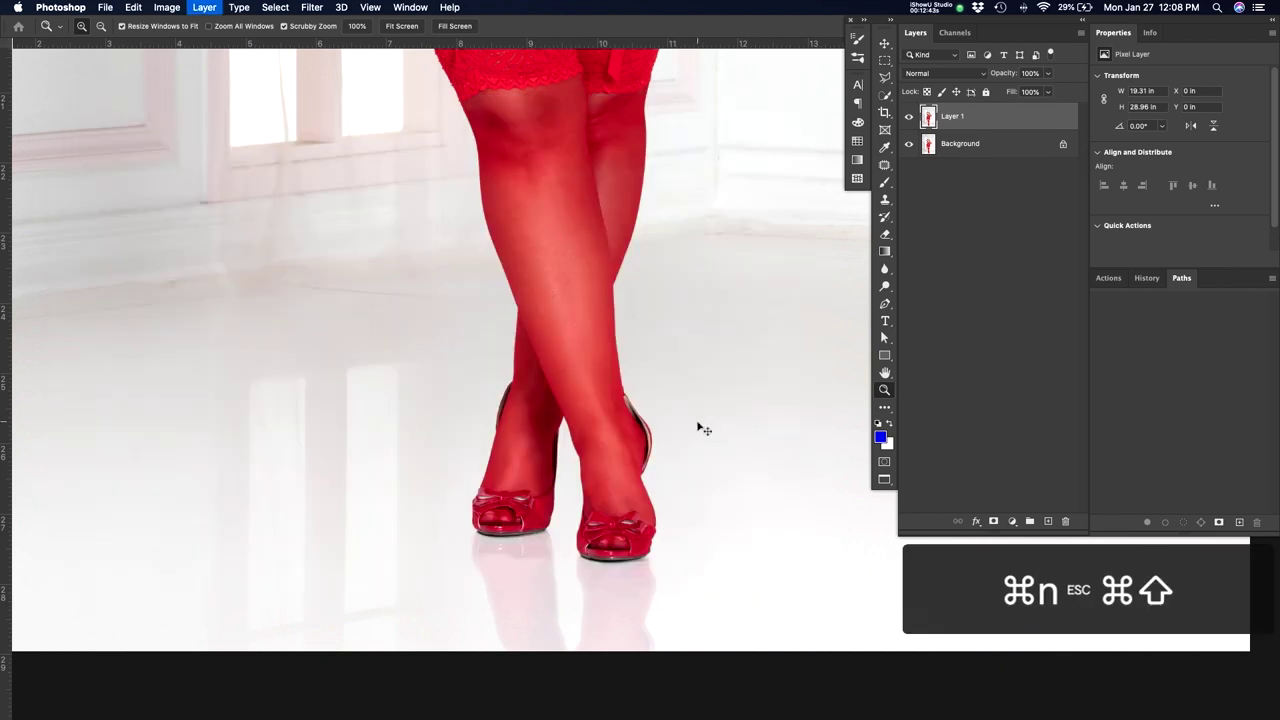
key(Return)
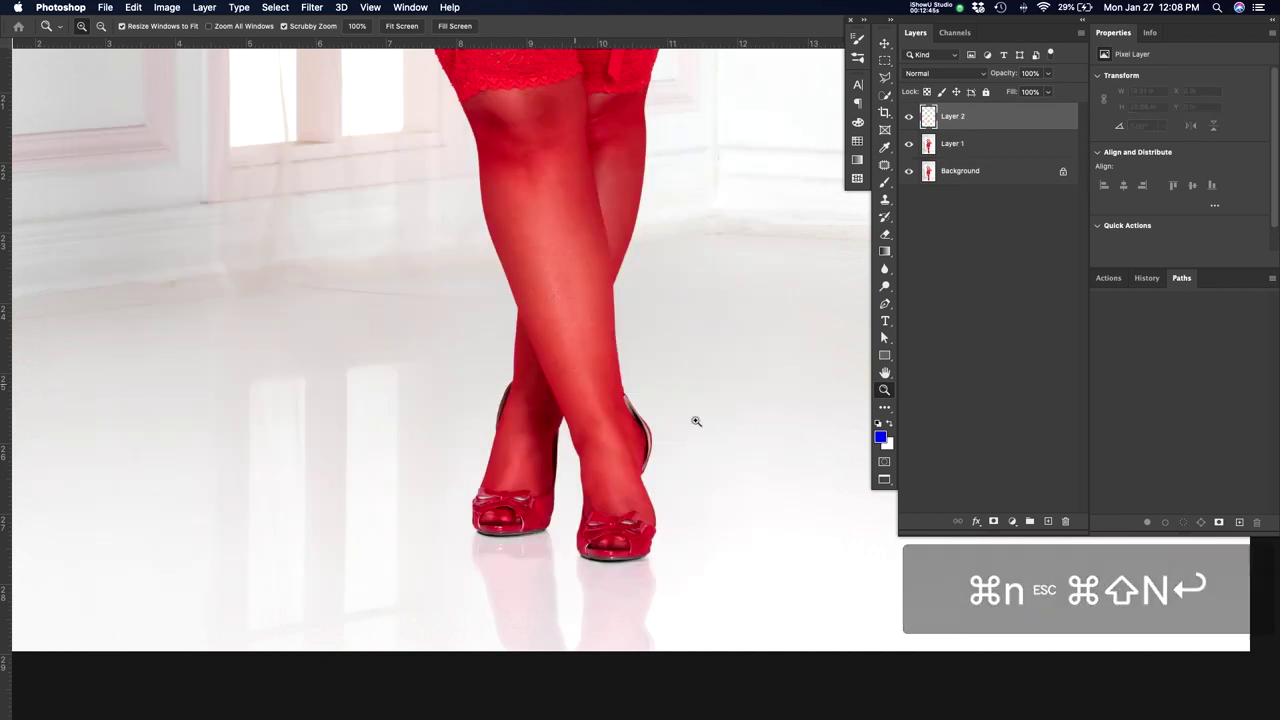
Inspect the front-view model's feet, stockings and bow shoes up close for retouching flaws
drag(572, 384, 590, 290)
drag(454, 88, 521, 369)
alt+click(645, 368)
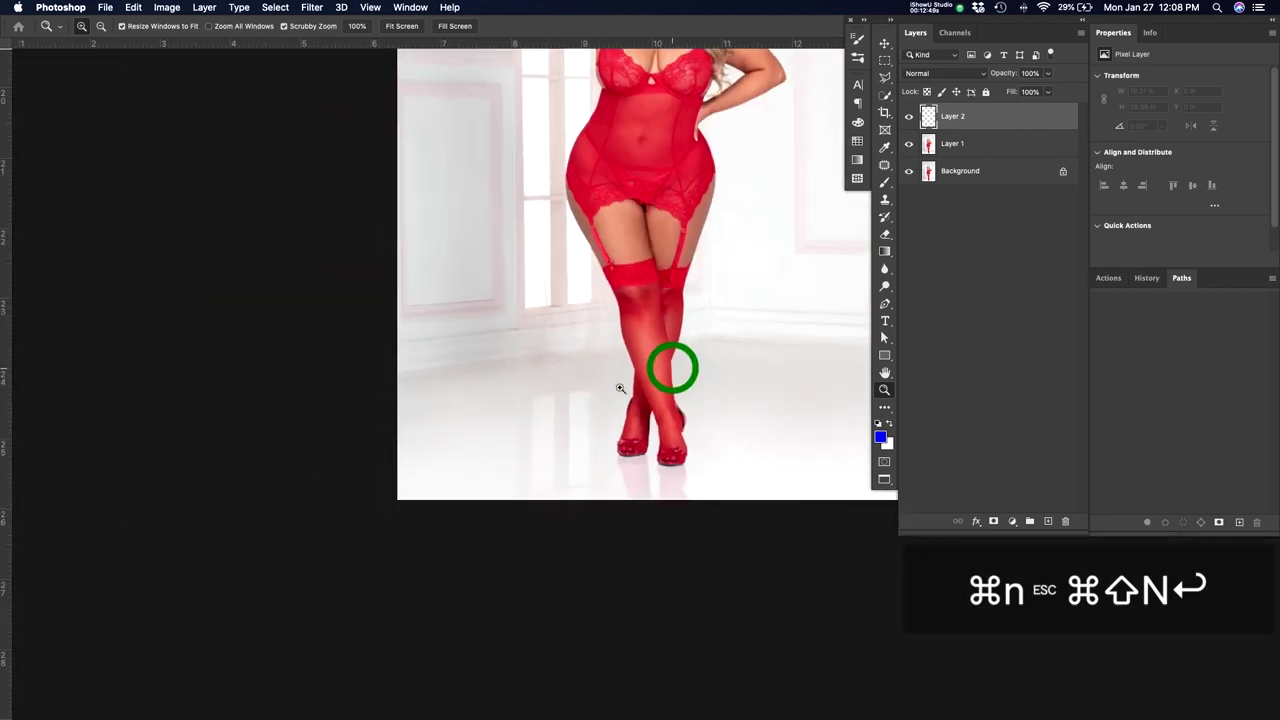
click(647, 374)
drag(694, 437, 678, 345)
drag(680, 451, 635, 389)
click(635, 389)
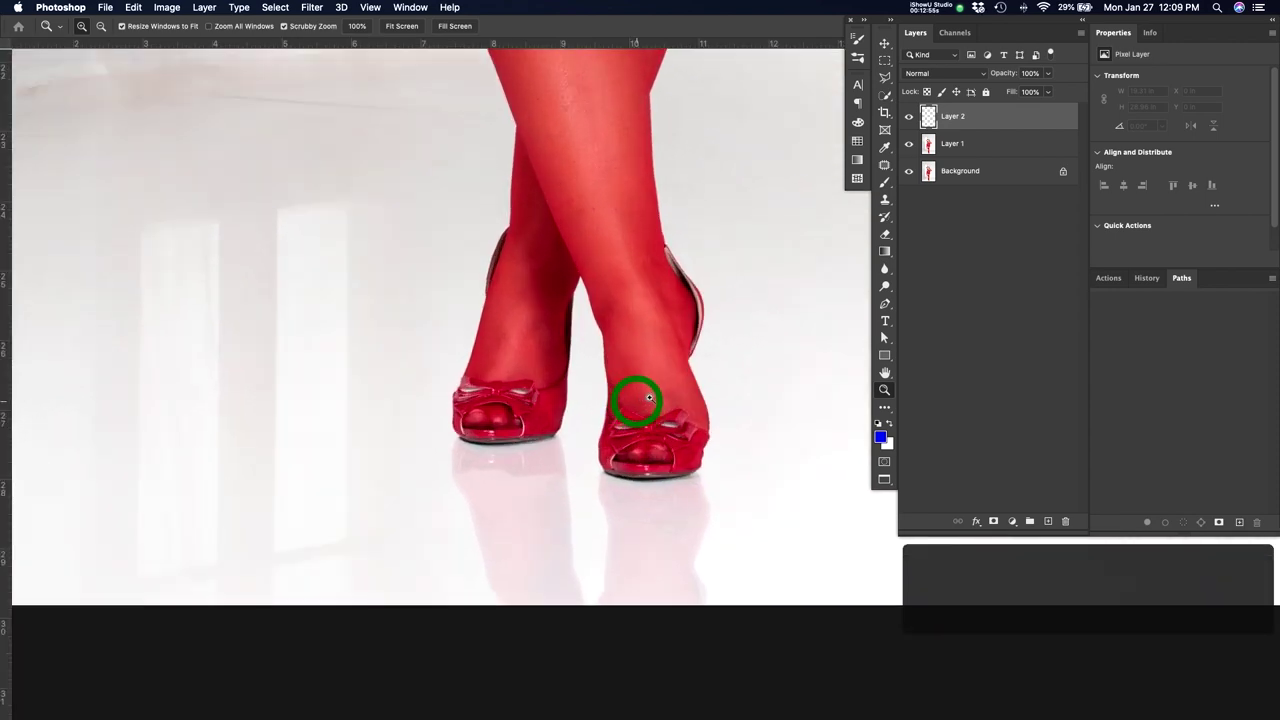
drag(616, 457, 567, 450)
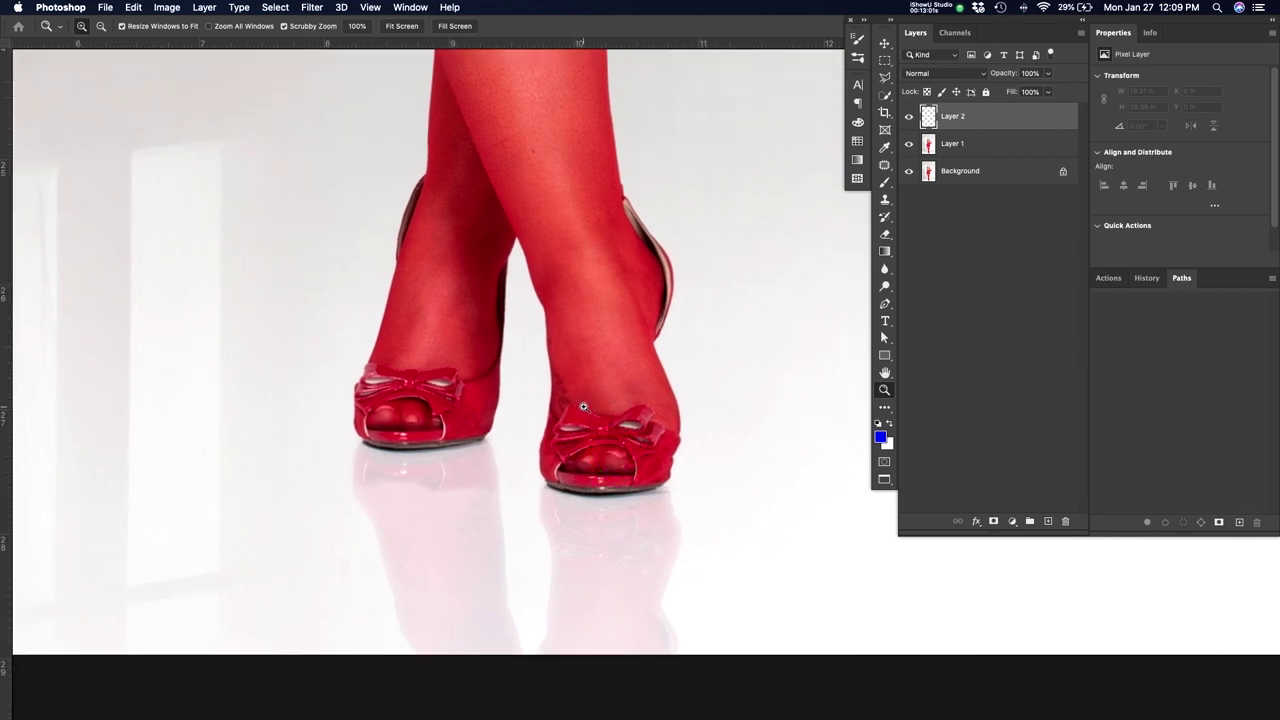
click(583, 406)
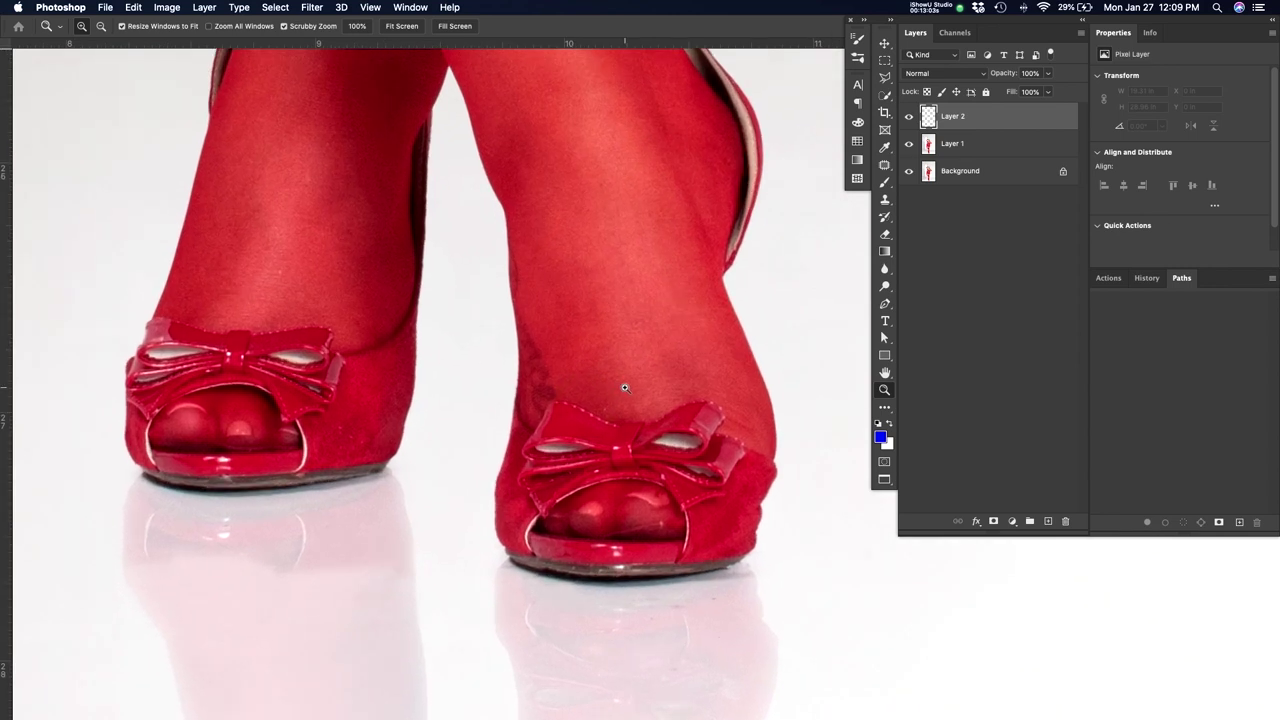
alt+click(608, 427)
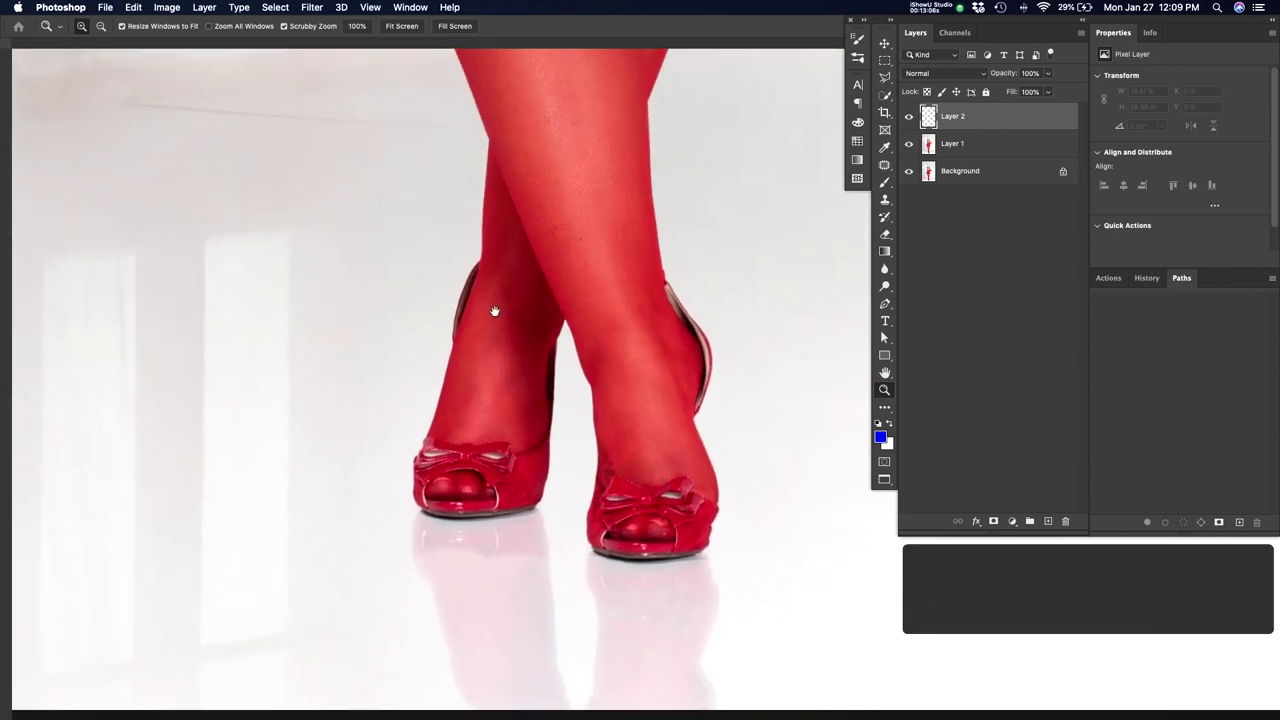
Inspect the front-view figure from the lower legs up to the bra cups, midriff and hand on the hip
drag(497, 306, 578, 482)
drag(551, 297, 569, 466)
drag(571, 326, 589, 429)
drag(538, 250, 549, 418)
drag(488, 256, 486, 426)
drag(563, 251, 368, 433)
key(super+r)
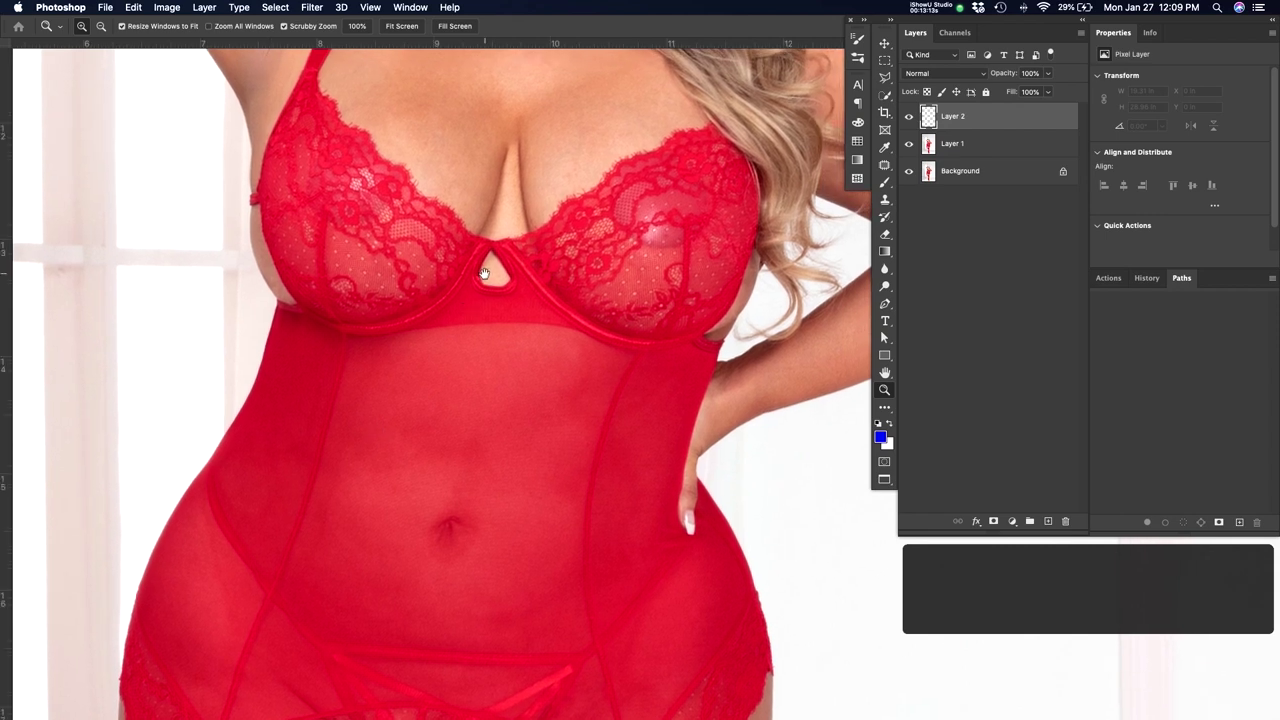
drag(526, 254, 470, 327)
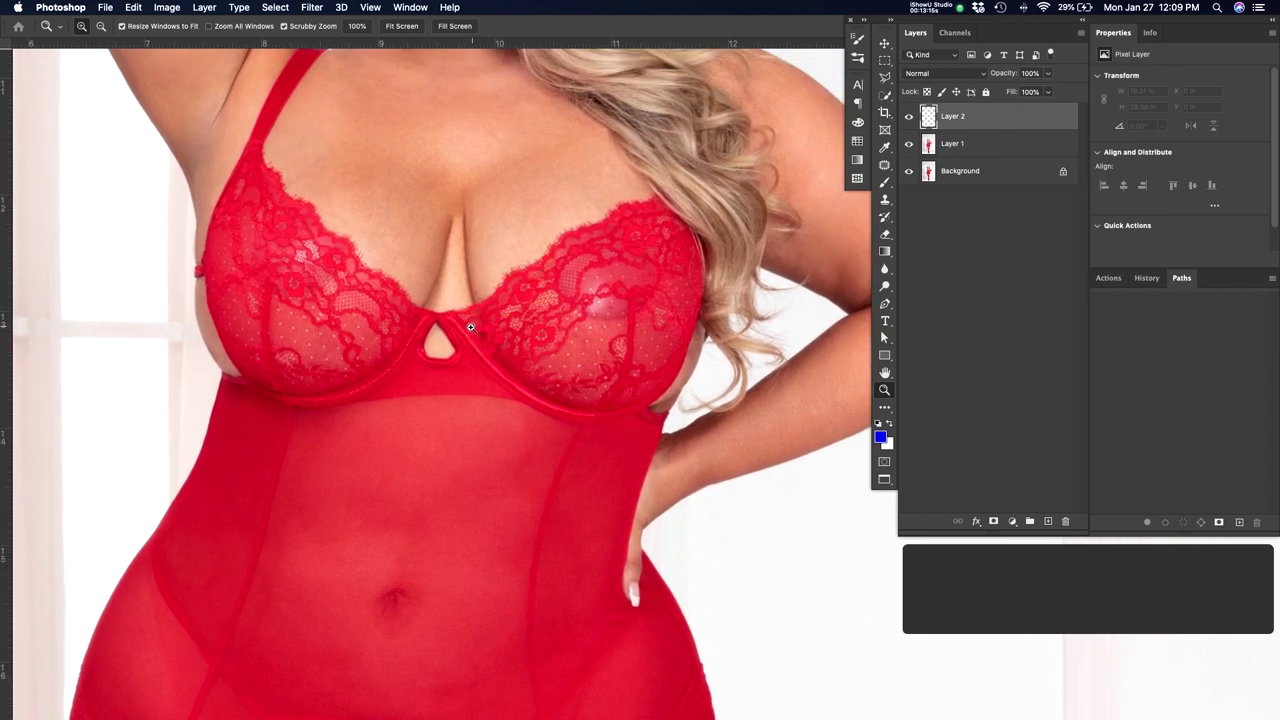
drag(389, 171, 437, 351)
drag(464, 237, 434, 306)
drag(549, 217, 540, 243)
drag(626, 417, 549, 256)
drag(629, 420, 600, 362)
drag(610, 360, 590, 216)
drag(620, 283, 611, 214)
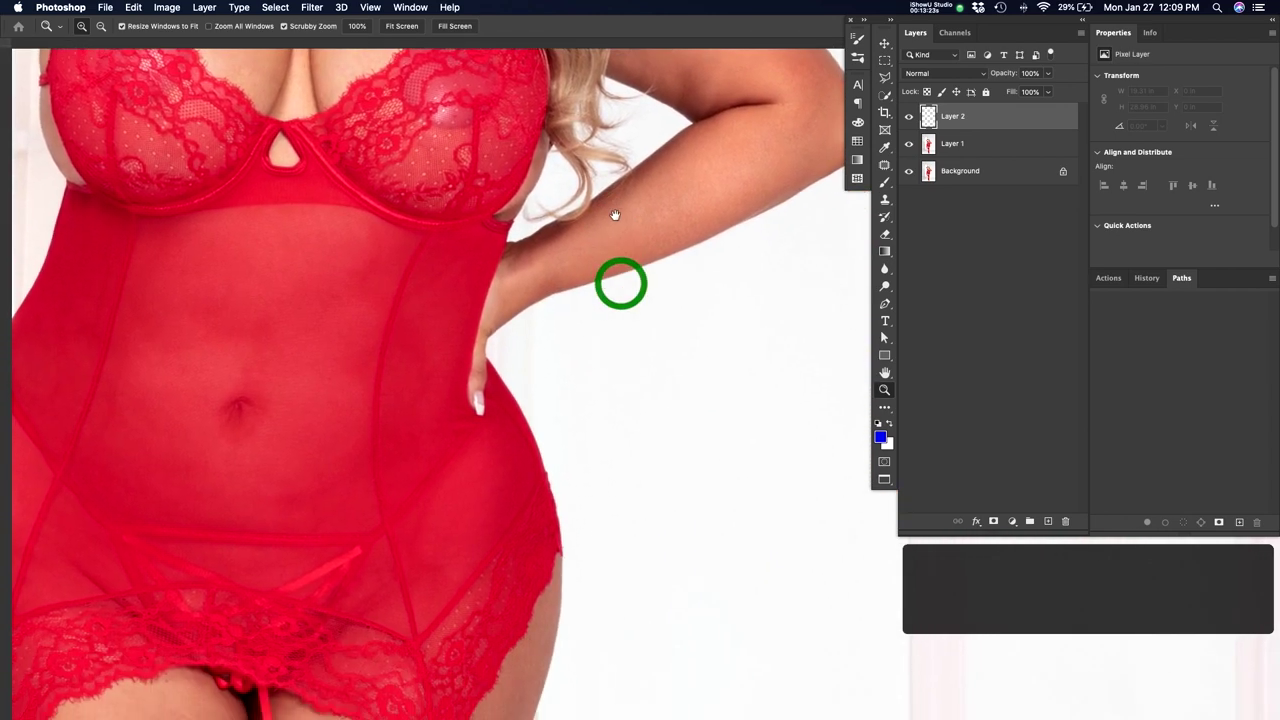
Circle the dark patch above the right-hand shoe's bow in blue, and brush a line with an arrow along its heel strap
drag(592, 443, 609, 334)
drag(546, 471, 580, 363)
drag(597, 463, 668, 261)
drag(674, 463, 643, 183)
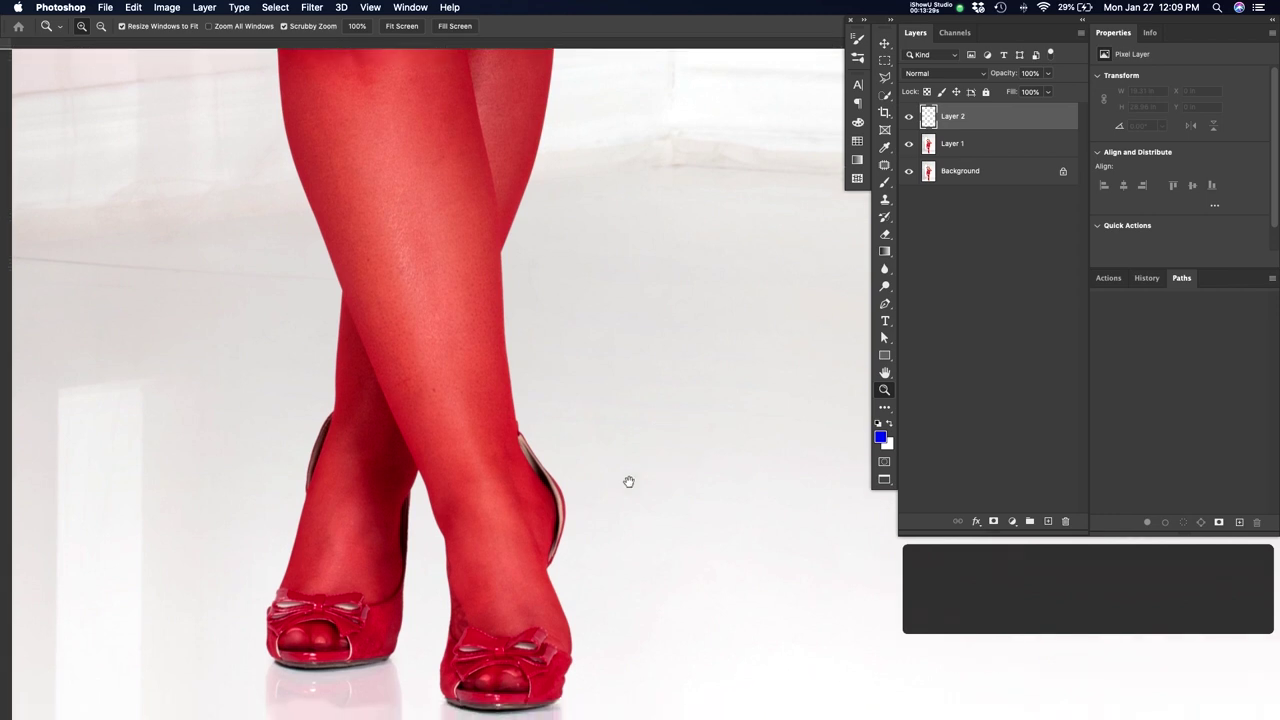
drag(629, 482, 636, 317)
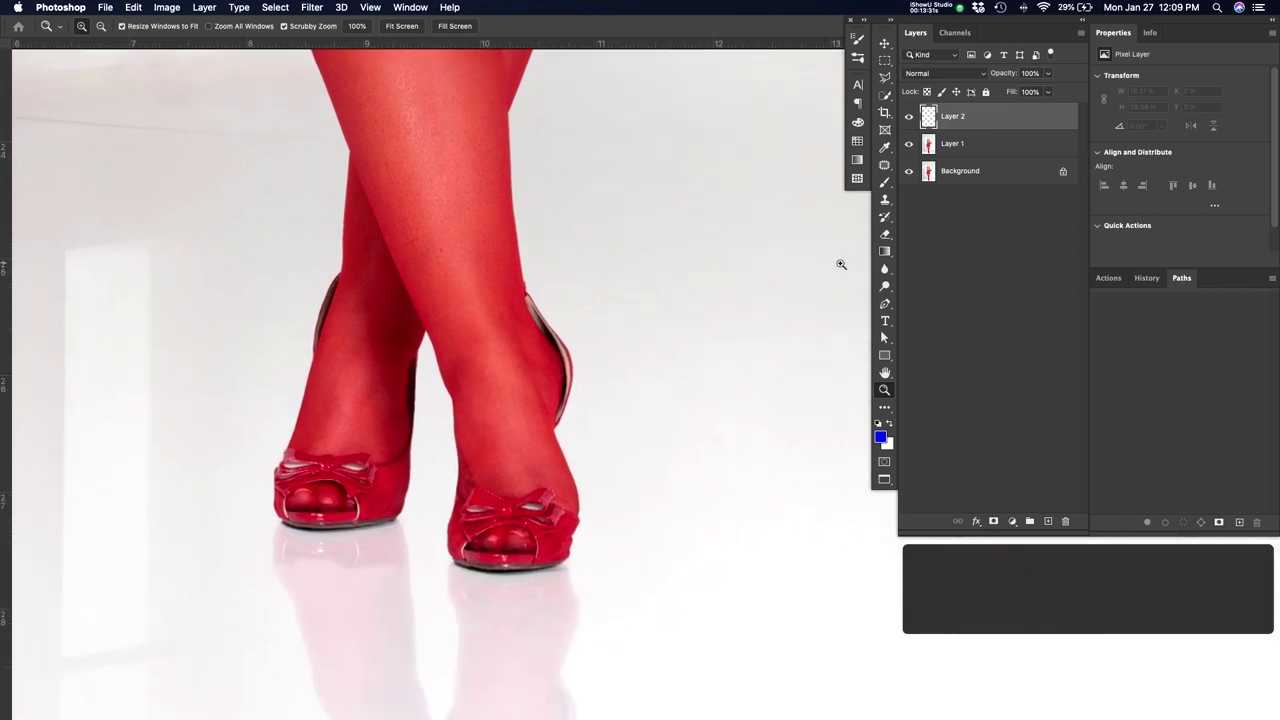
key(b)
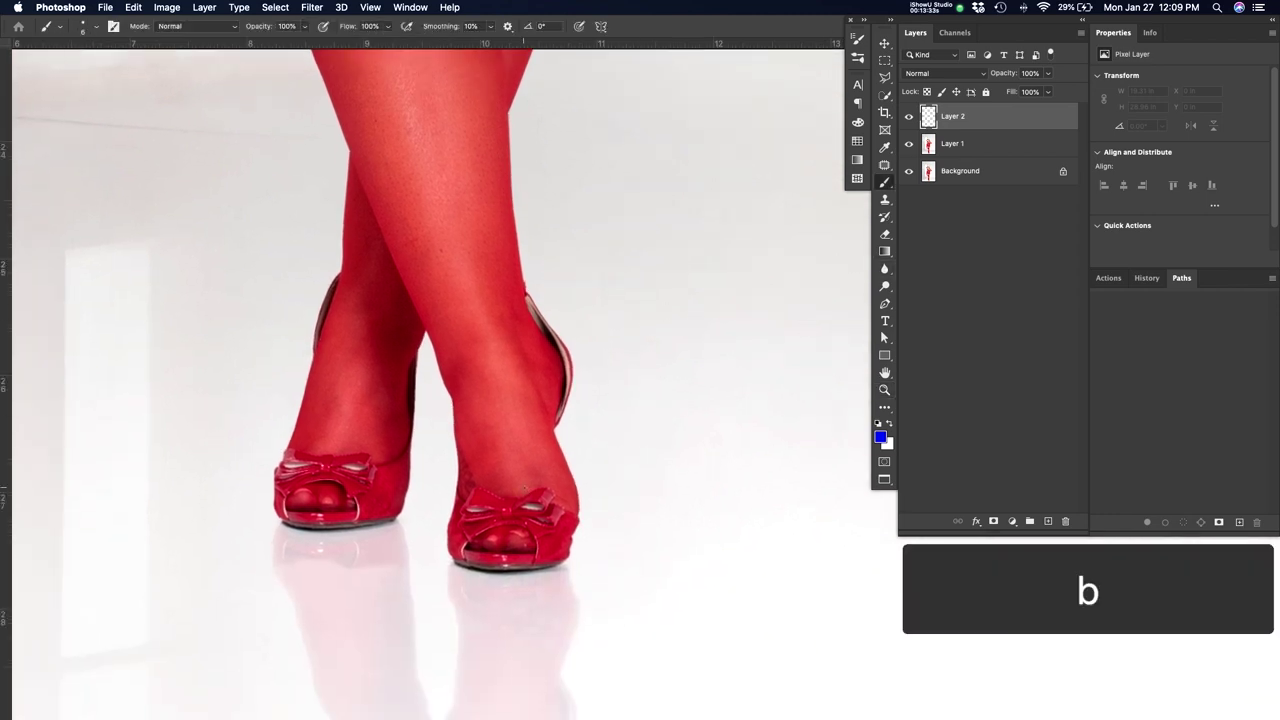
mouse_move(478, 465)
mouse_down()
mouse_move(458, 452)
mouse_move(462, 462)
mouse_up()
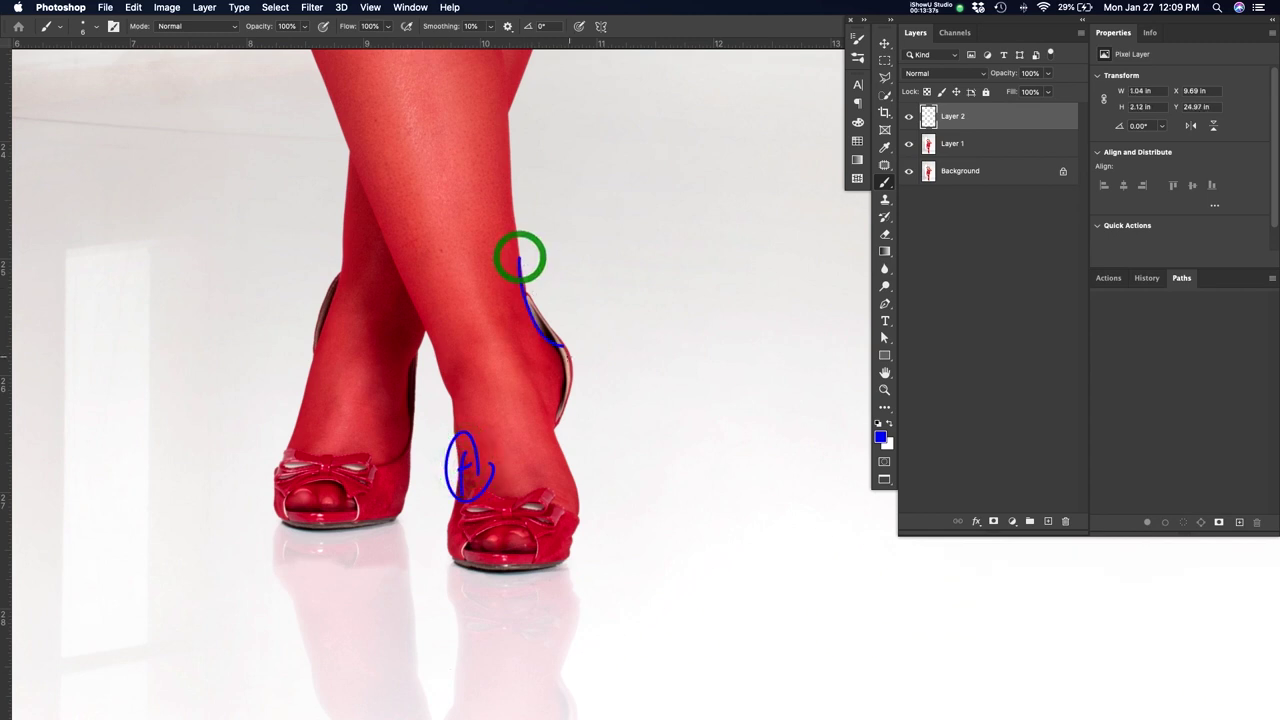
drag(573, 267, 540, 322)
drag(549, 291, 558, 312)
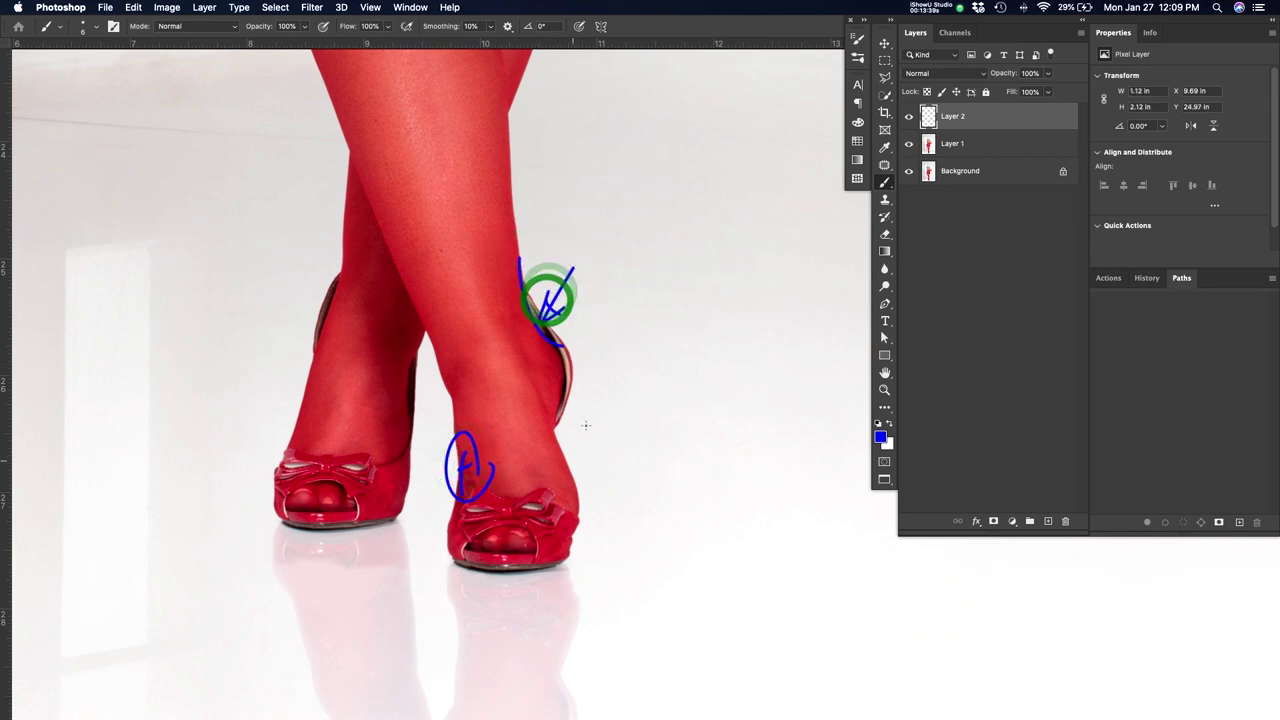
Circle the small red ribbon end hanging between the thighs below the lace hem in blue
key(space)
drag(434, 257, 517, 669)
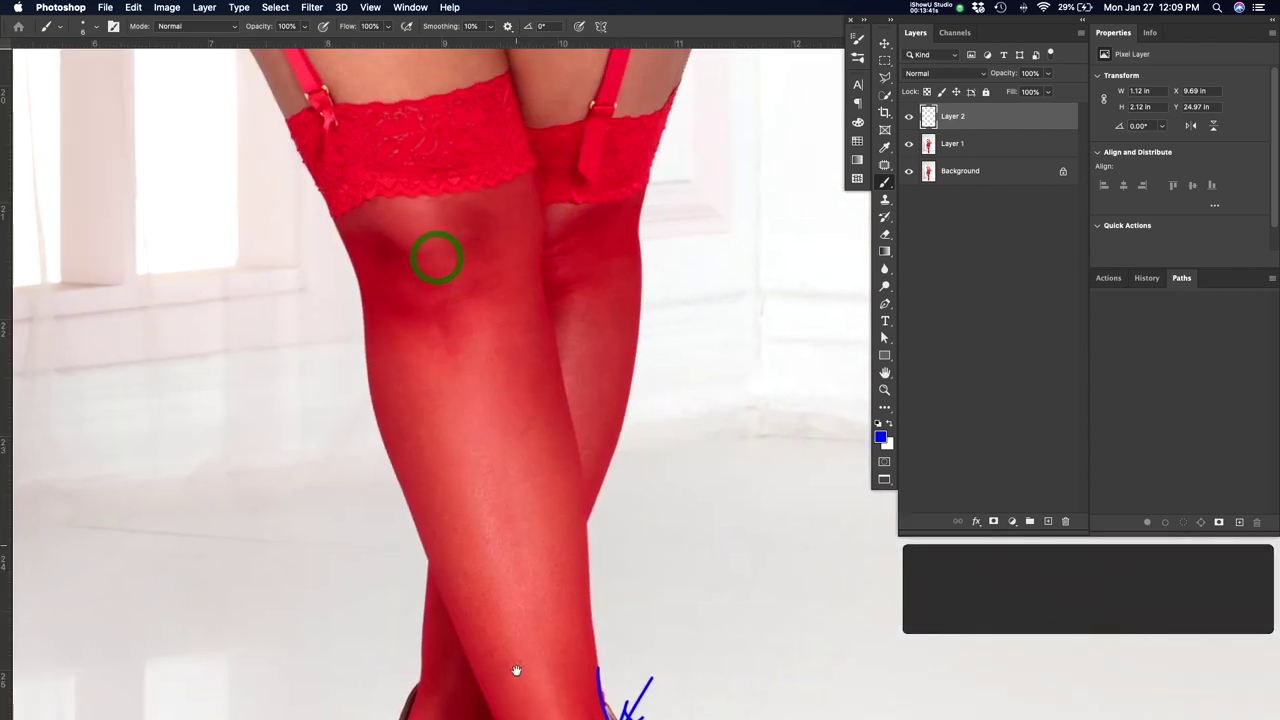
drag(566, 434, 560, 573)
drag(603, 394, 597, 457)
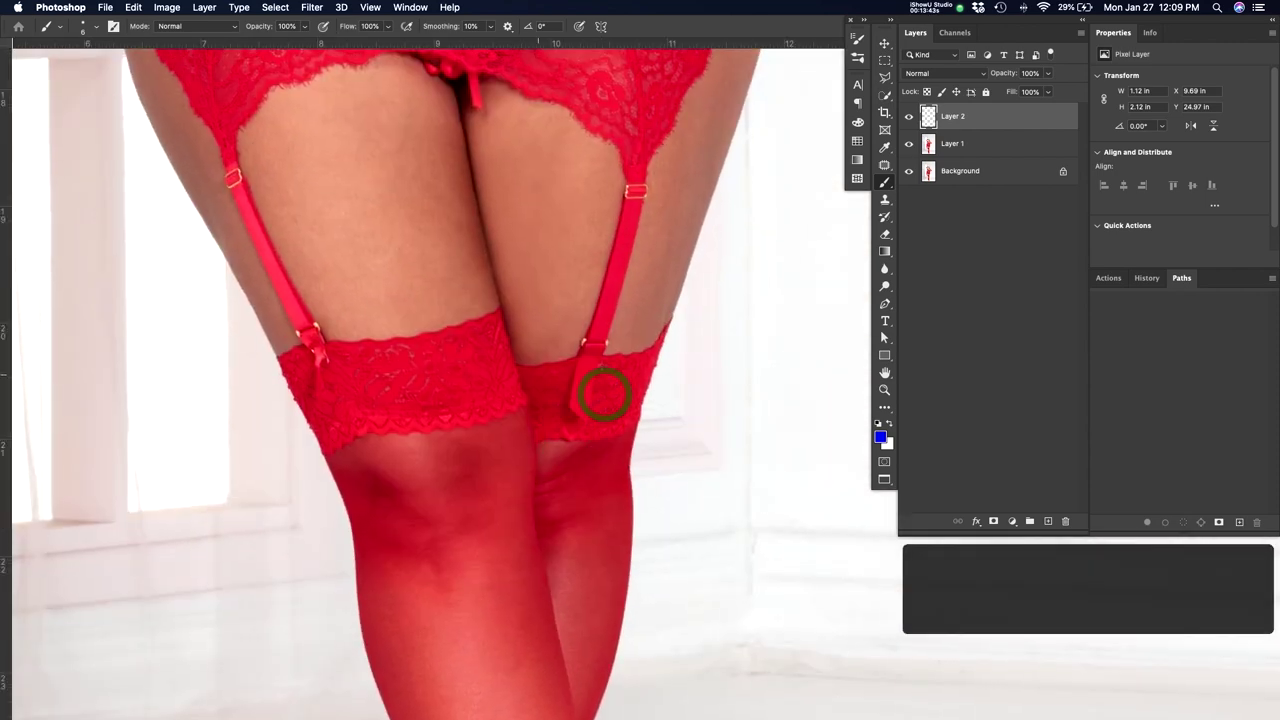
drag(512, 390, 523, 609)
key(super+r)
drag(500, 296, 490, 300)
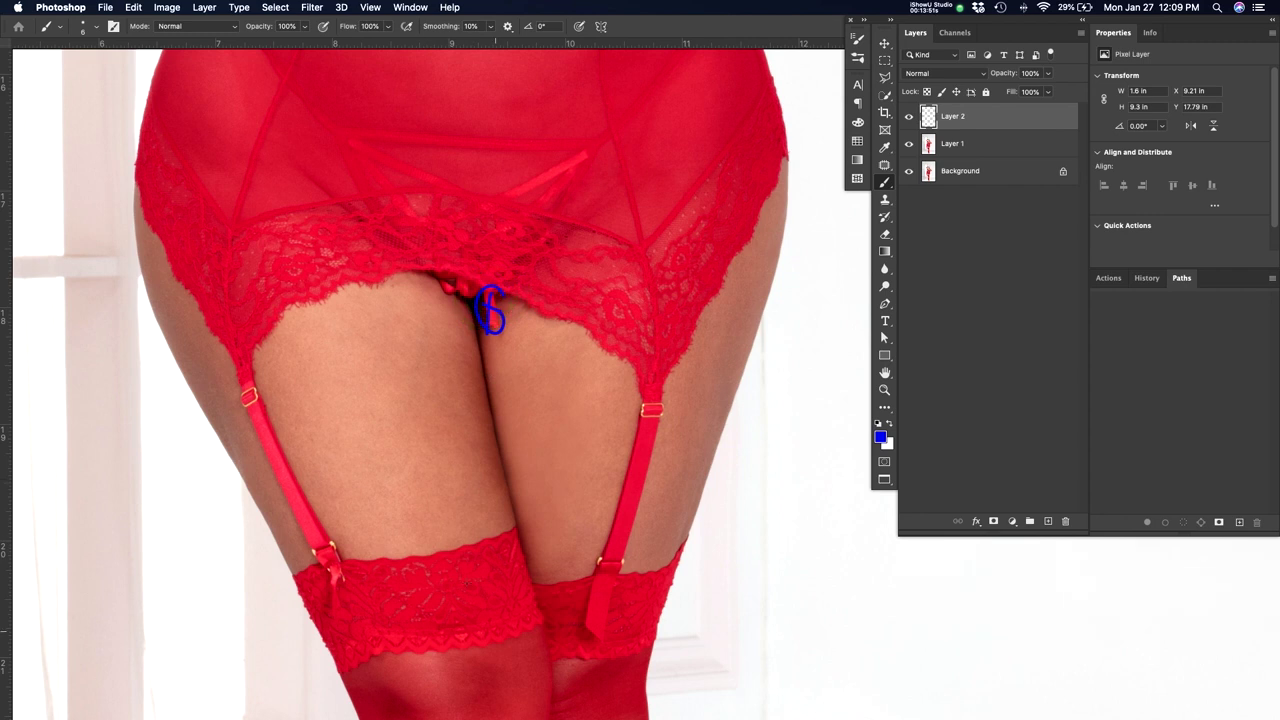
Outline the inner underwire edge of the right-hand bra cup in blue and add an arrow pointing to it
key(space)
drag(675, 449, 680, 646)
drag(713, 472, 705, 616)
drag(721, 527, 717, 583)
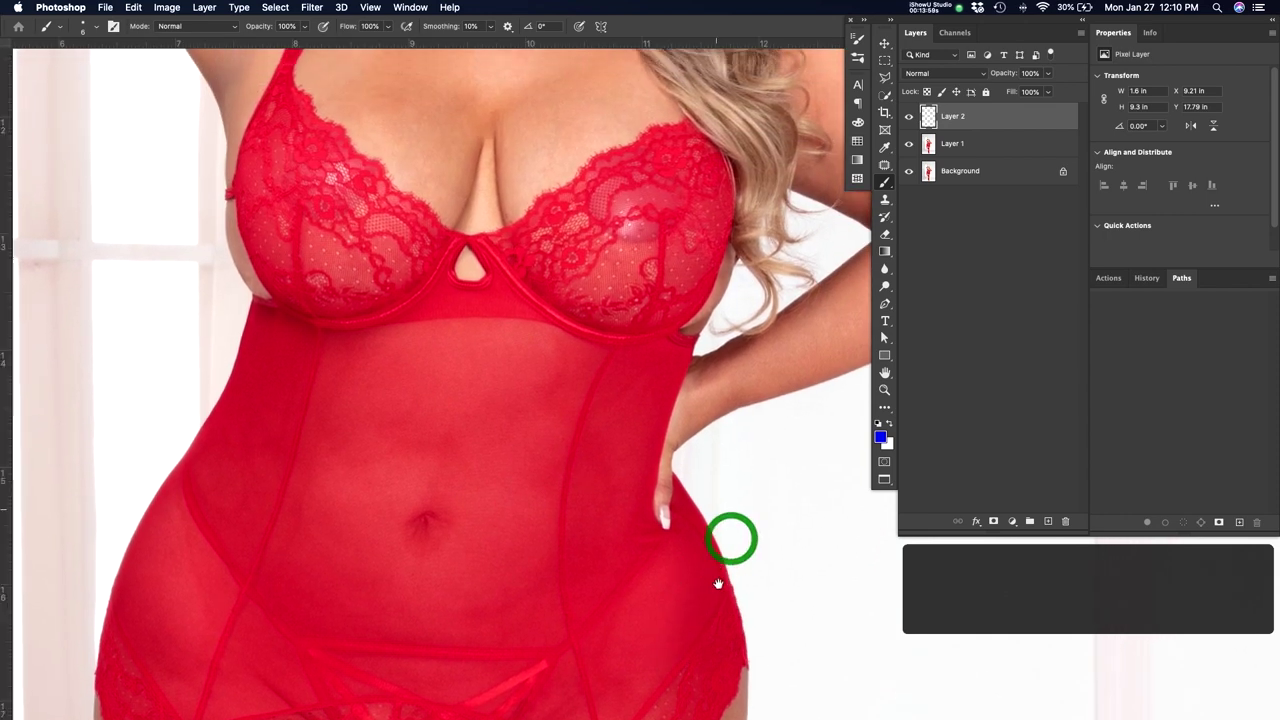
drag(560, 315, 506, 230)
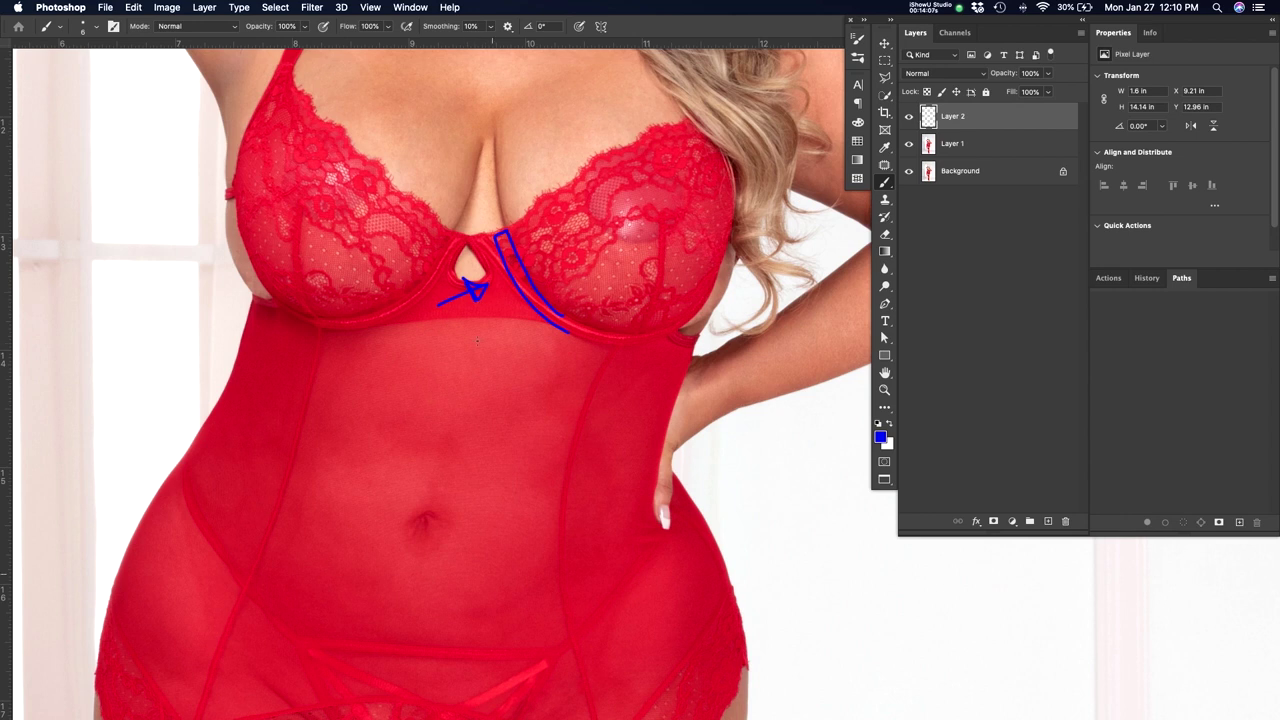
Compare the edges and lace of both bra cups up close, including the left-hand cup and its strap
drag(463, 414, 494, 617)
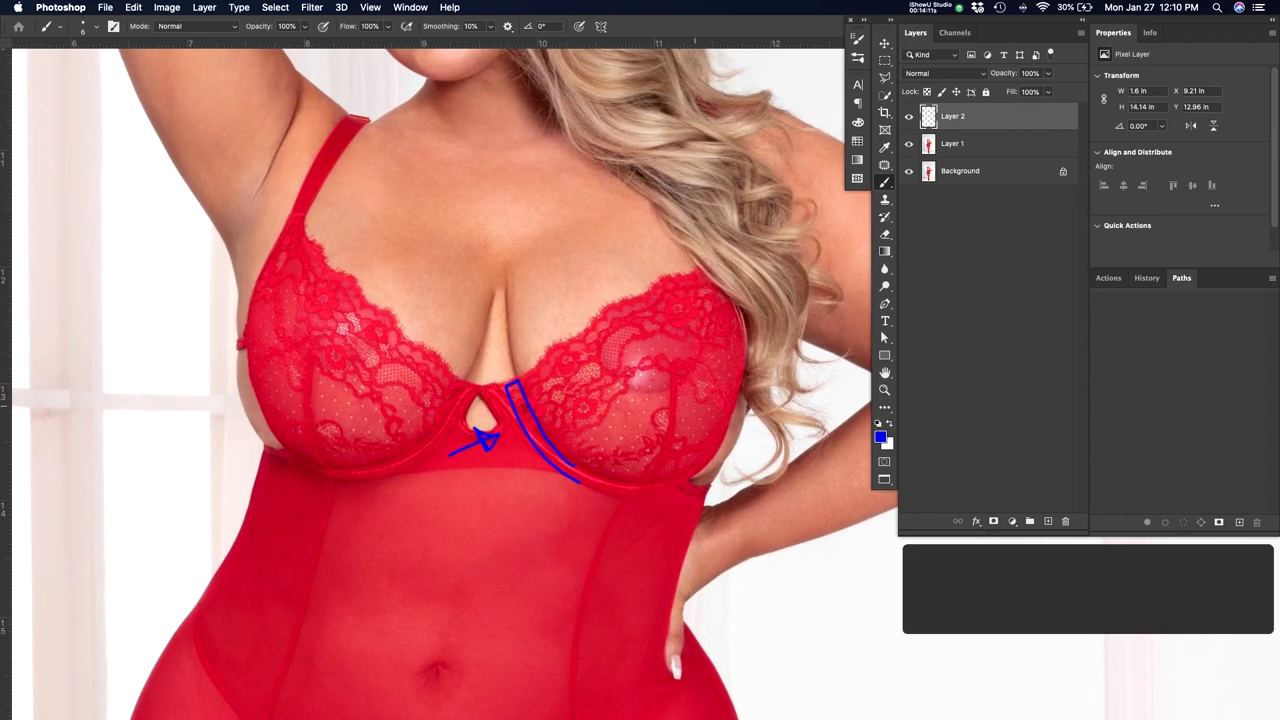
key(z)
click(654, 383)
drag(730, 354, 586, 371)
drag(385, 402, 537, 396)
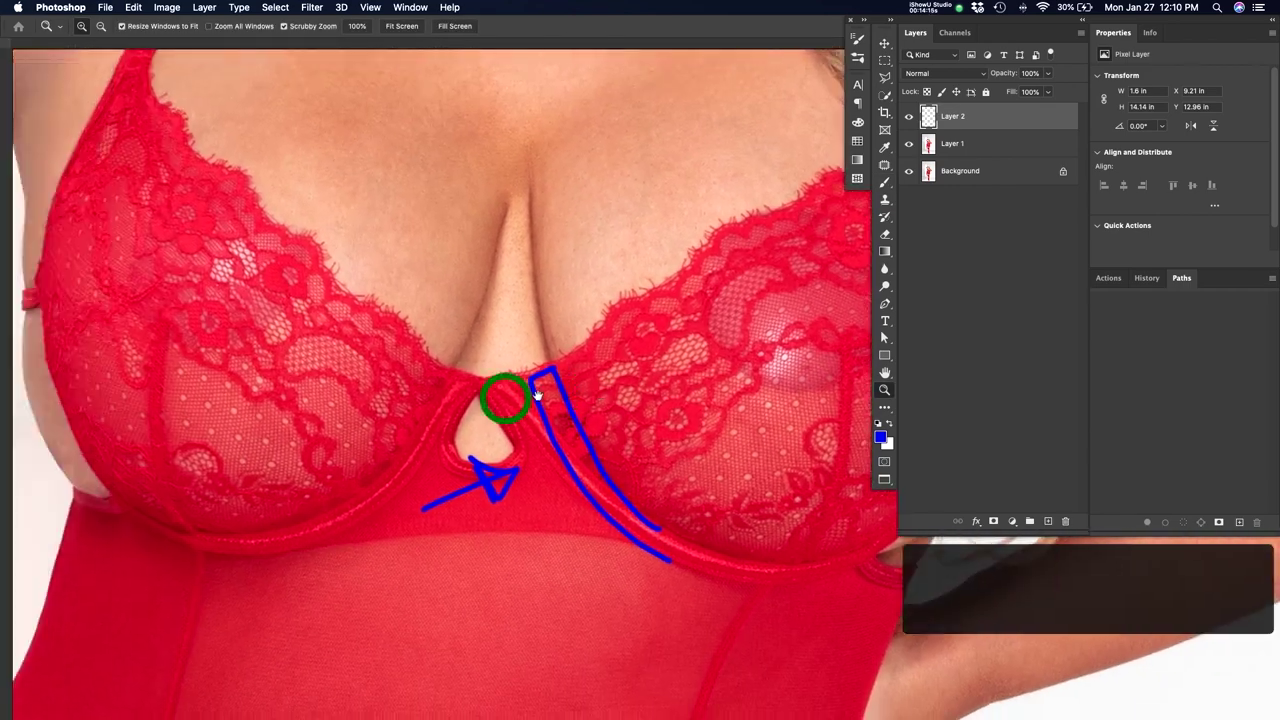
scroll(537, 395, left, 5)
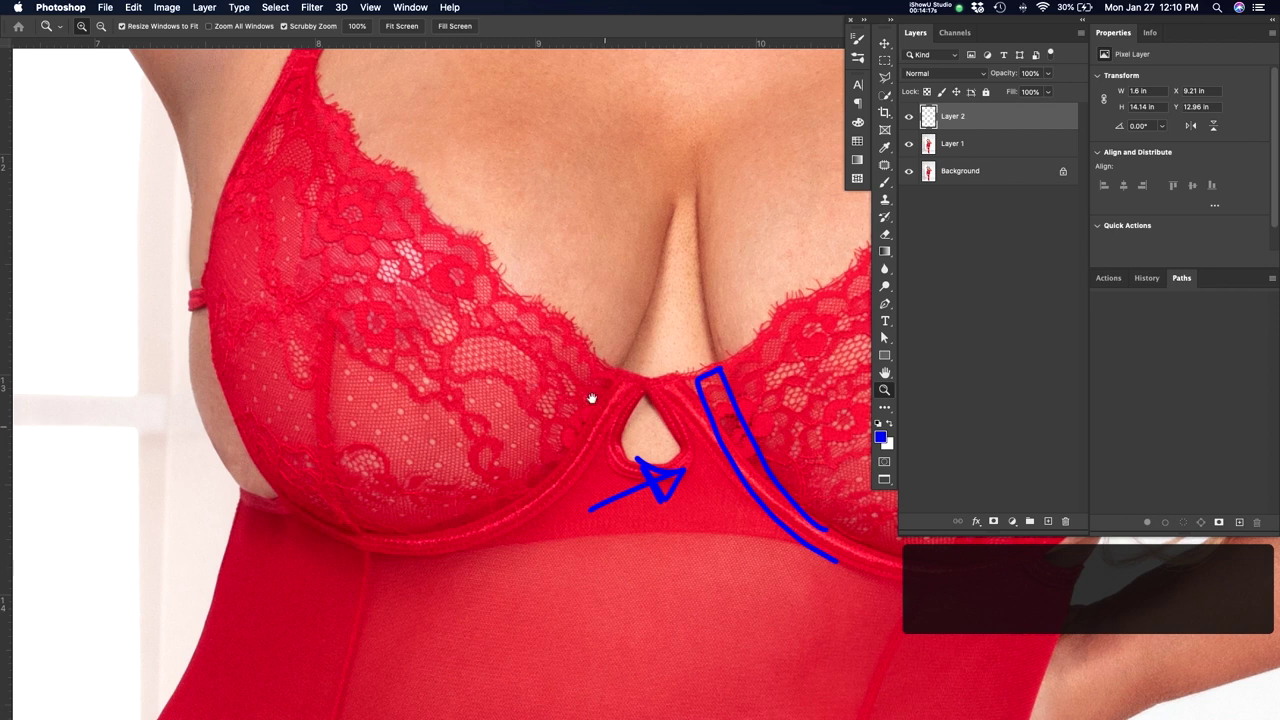
drag(498, 452, 584, 545)
click(594, 486)
key(super+minus)
key(super+minus)
key(super+minus)
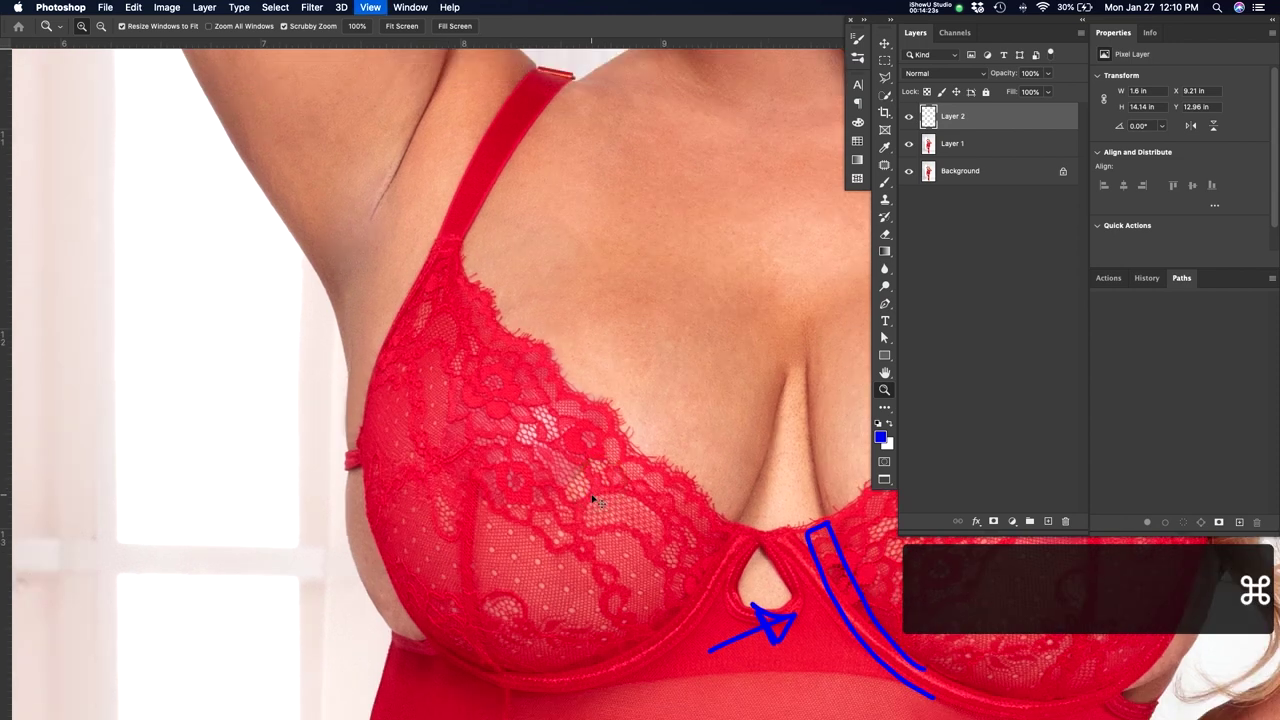
Circle the upper lace area of both bra cups in blue and put an X inside each circle
key(super+minus)
drag(789, 448, 731, 440)
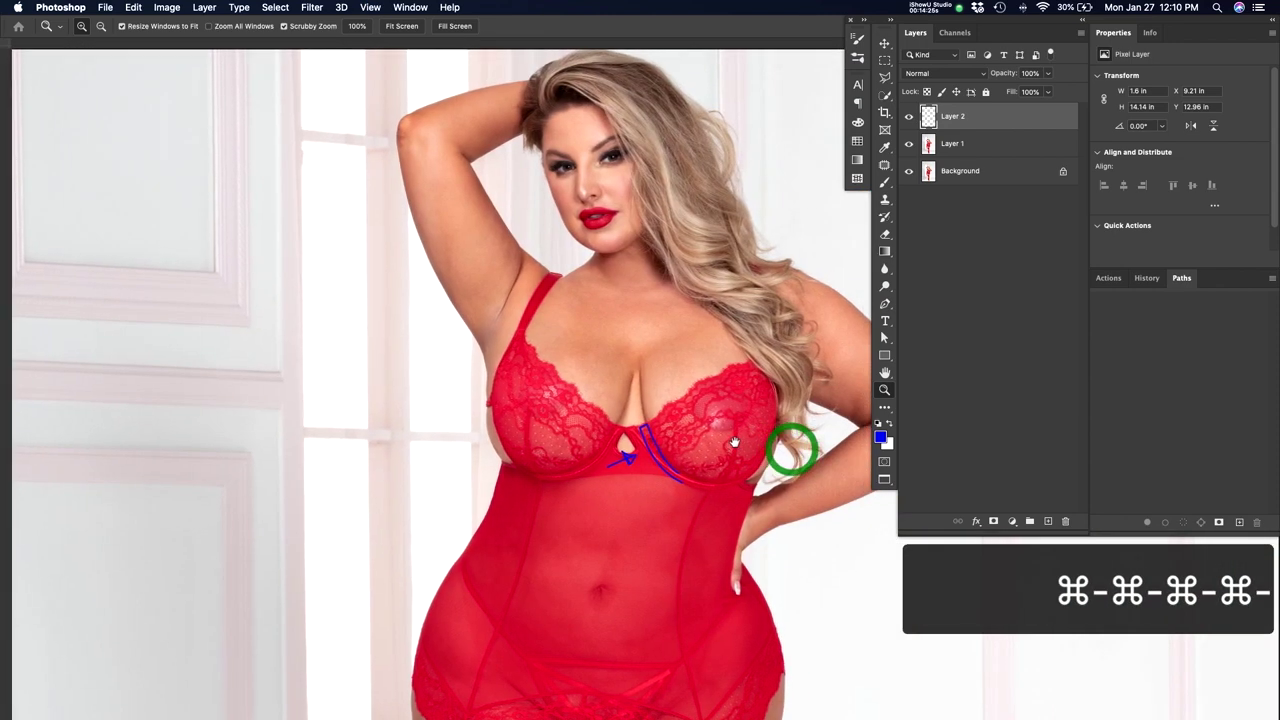
key(b)
mouse_move(733, 428)
mouse_down()
mouse_move(712, 380)
mouse_move(688, 408)
mouse_move(700, 428)
mouse_up()
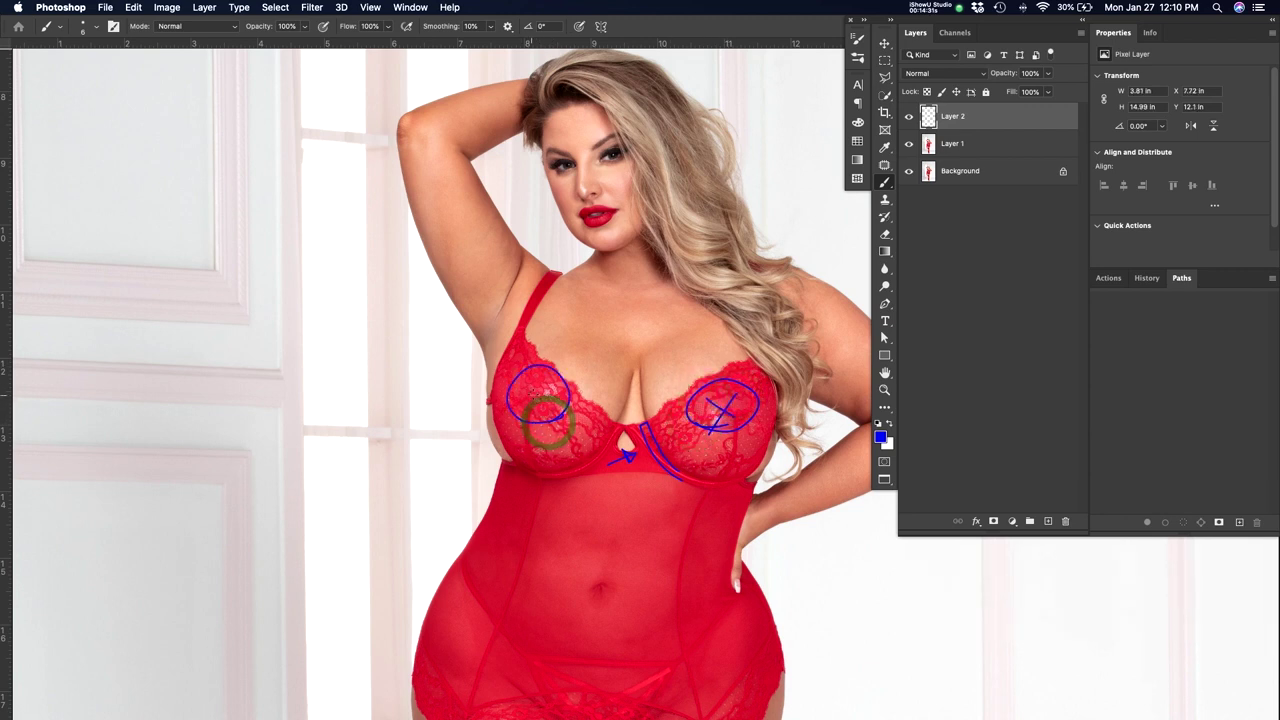
key(space)
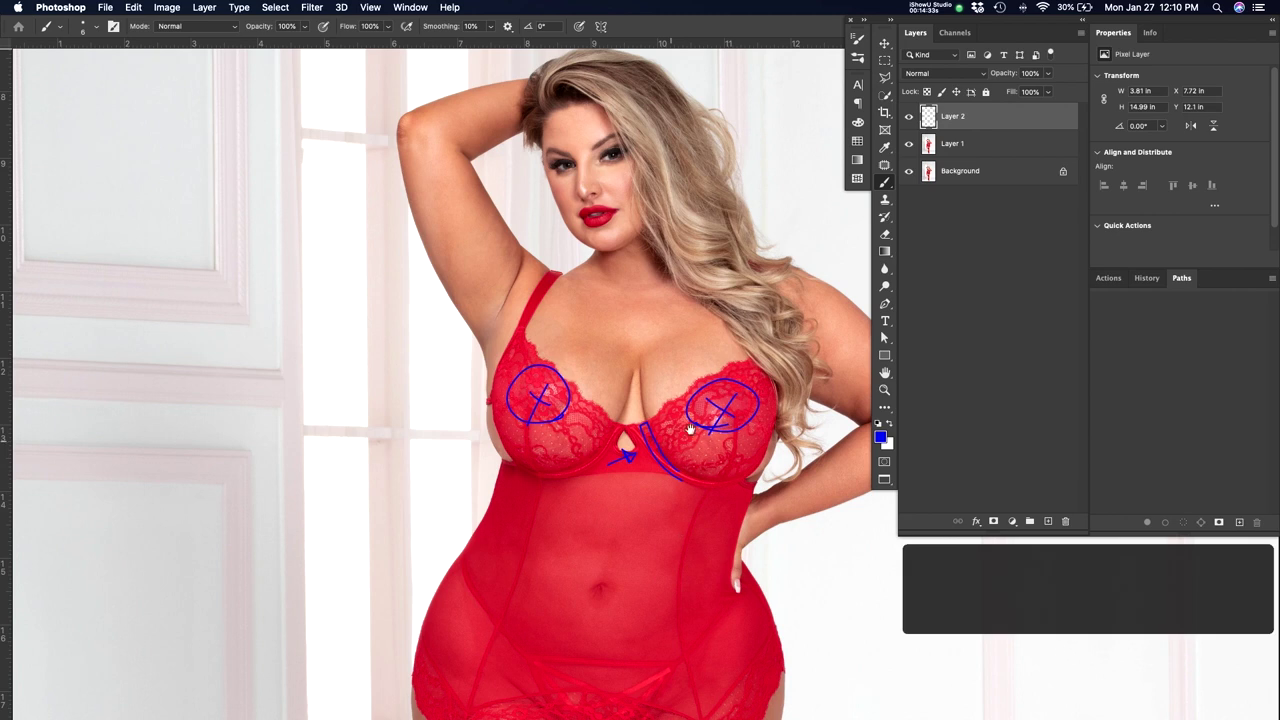
Brush two overlapping blue loops around the armpit creases beside the left-hand bra strap
key(z)
drag(508, 306, 520, 300)
alt+click(588, 218)
key(b)
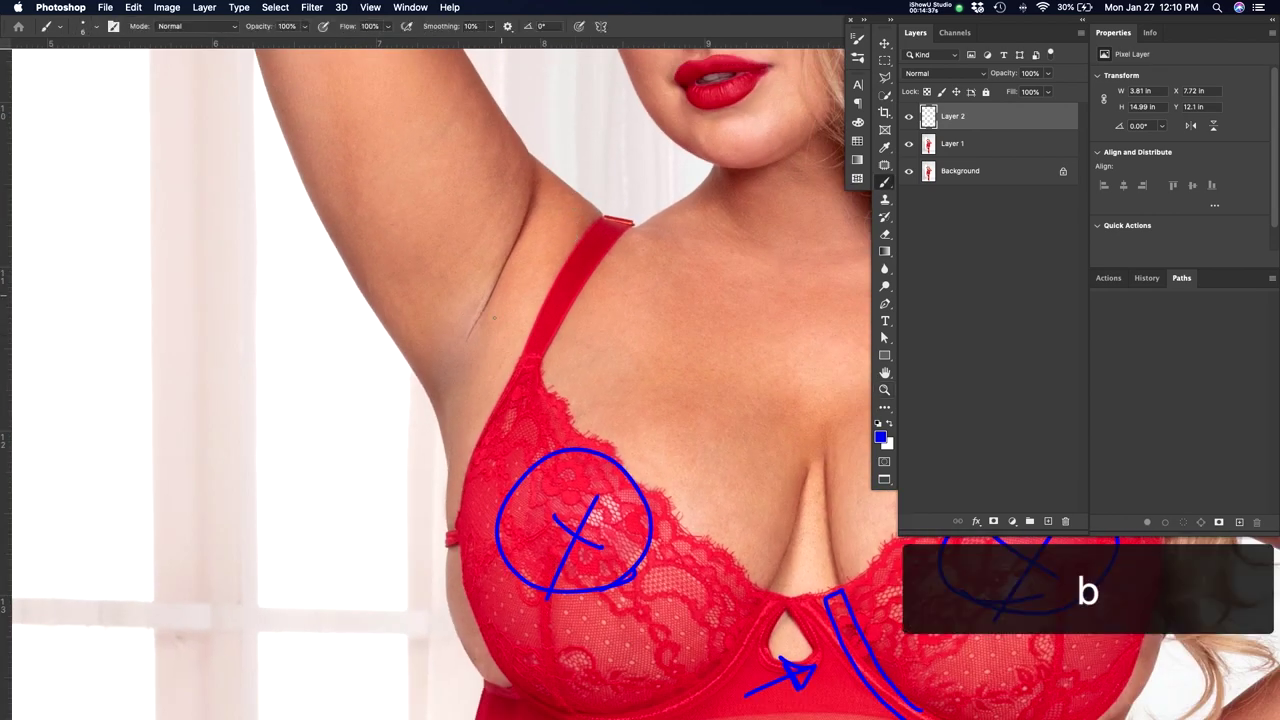
drag(452, 395, 513, 327)
mouse_move(447, 356)
mouse_down()
mouse_move(484, 256)
mouse_move(474, 321)
mouse_up()
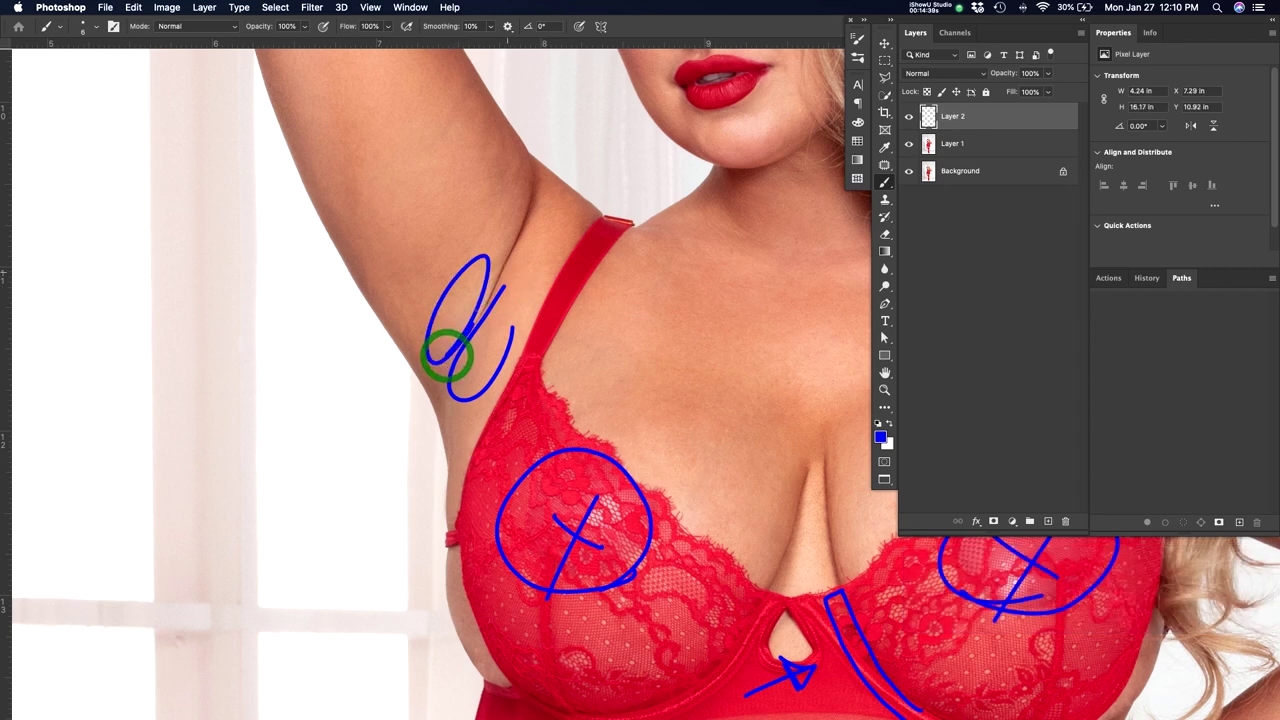
Examine the left-hand cup's lace, the chest skin, and the hair over the right-hand shoulder up close
key(space)
scroll(683, 587, down, 5)
key(z)
click(594, 463)
click(594, 463)
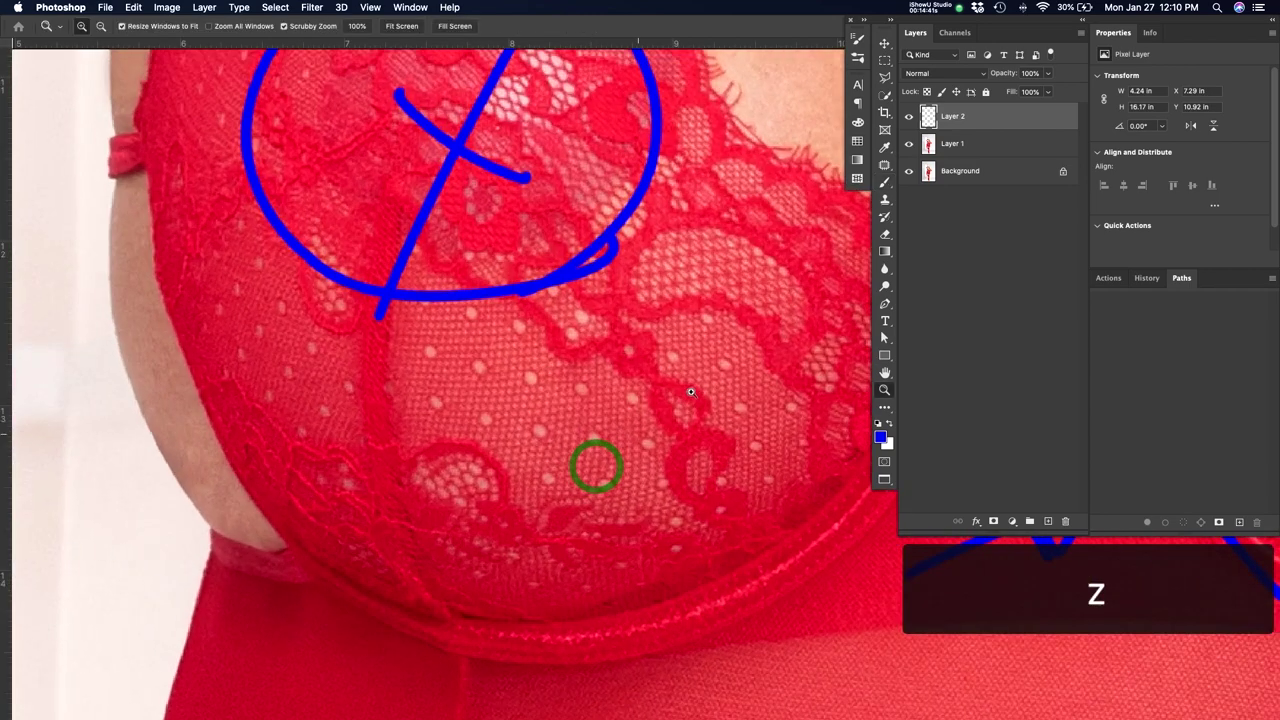
click(596, 465)
drag(697, 388, 606, 532)
key(space)
drag(635, 470, 610, 560)
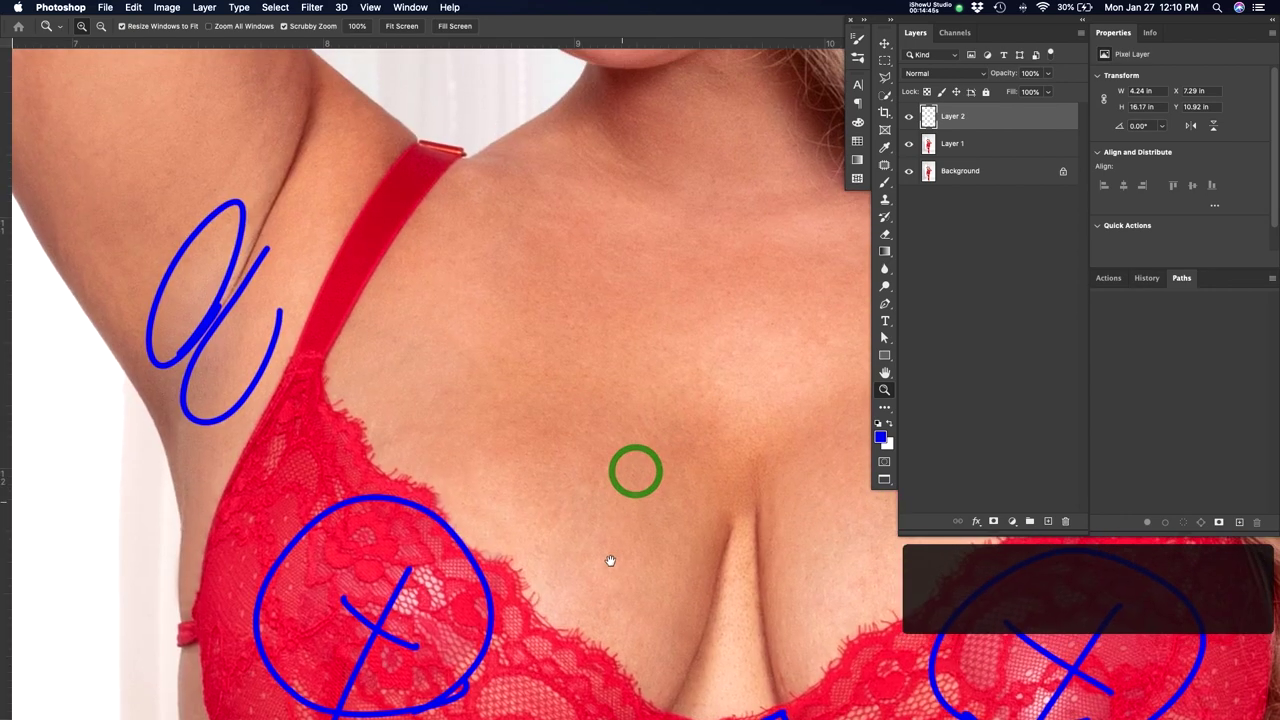
scroll(615, 530, up, 5)
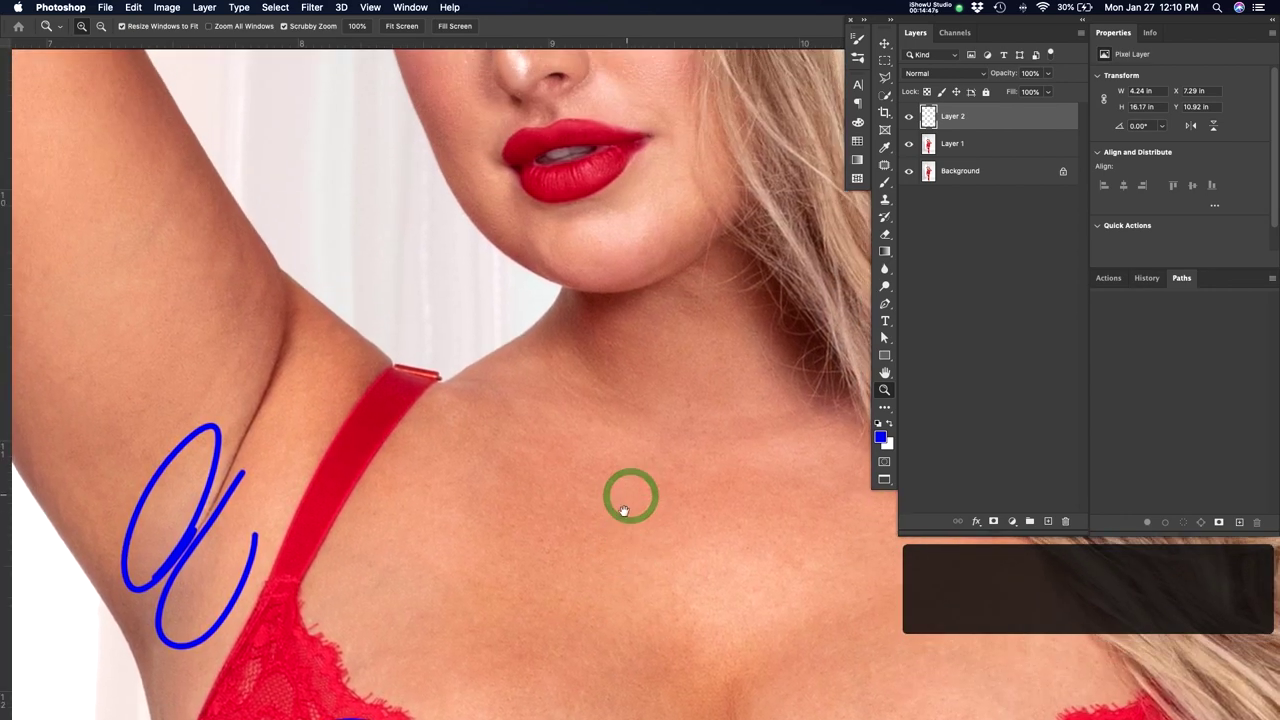
drag(709, 546, 400, 486)
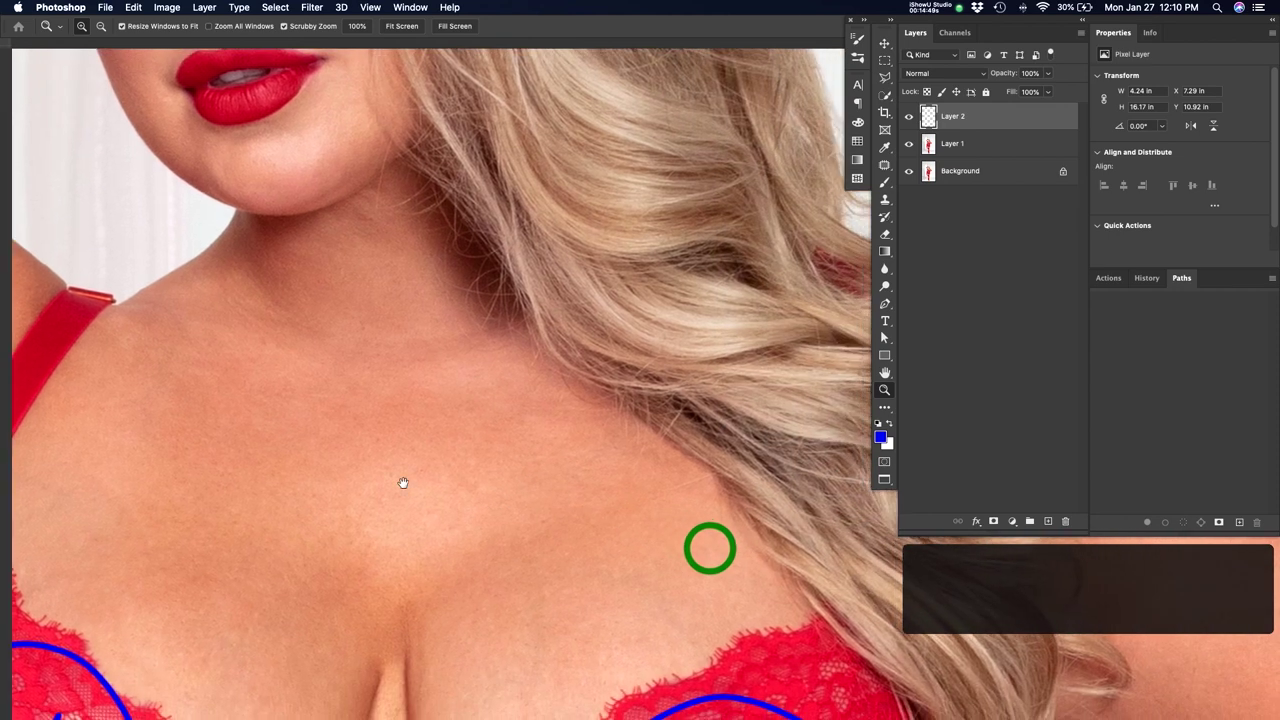
drag(726, 590, 364, 462)
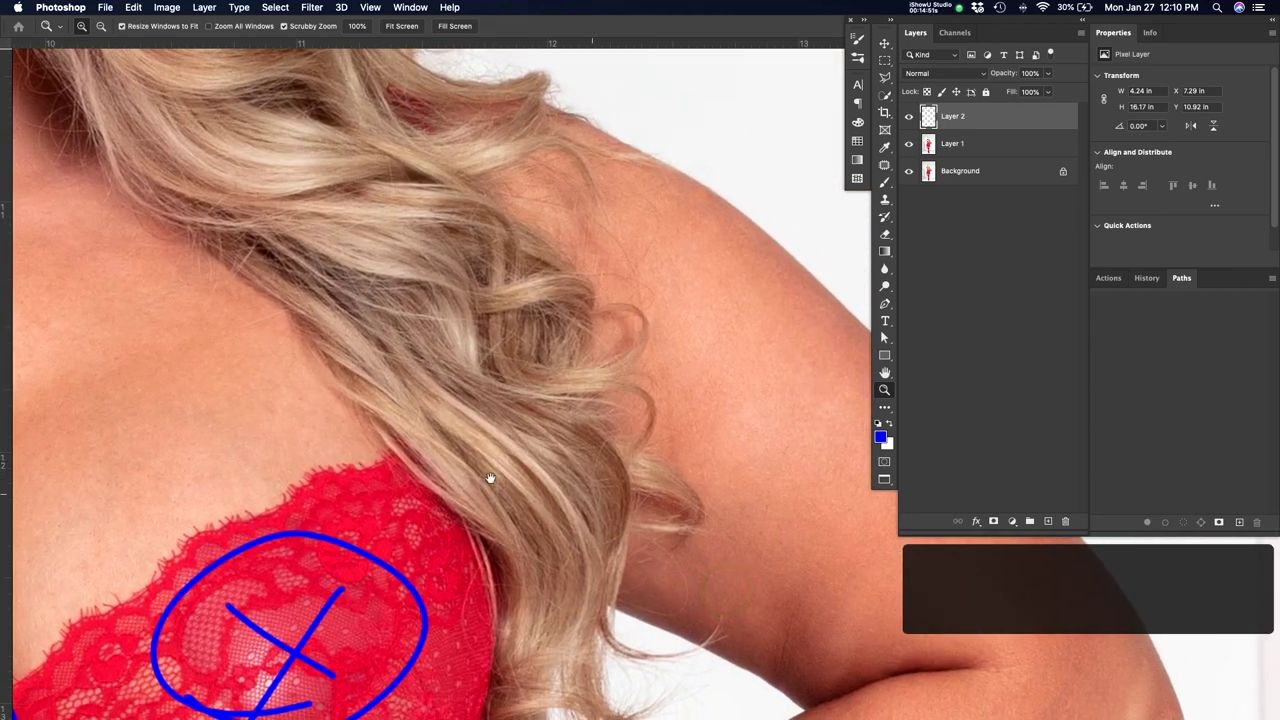
drag(614, 500, 520, 442)
key(super+minus)
key(super+minus)
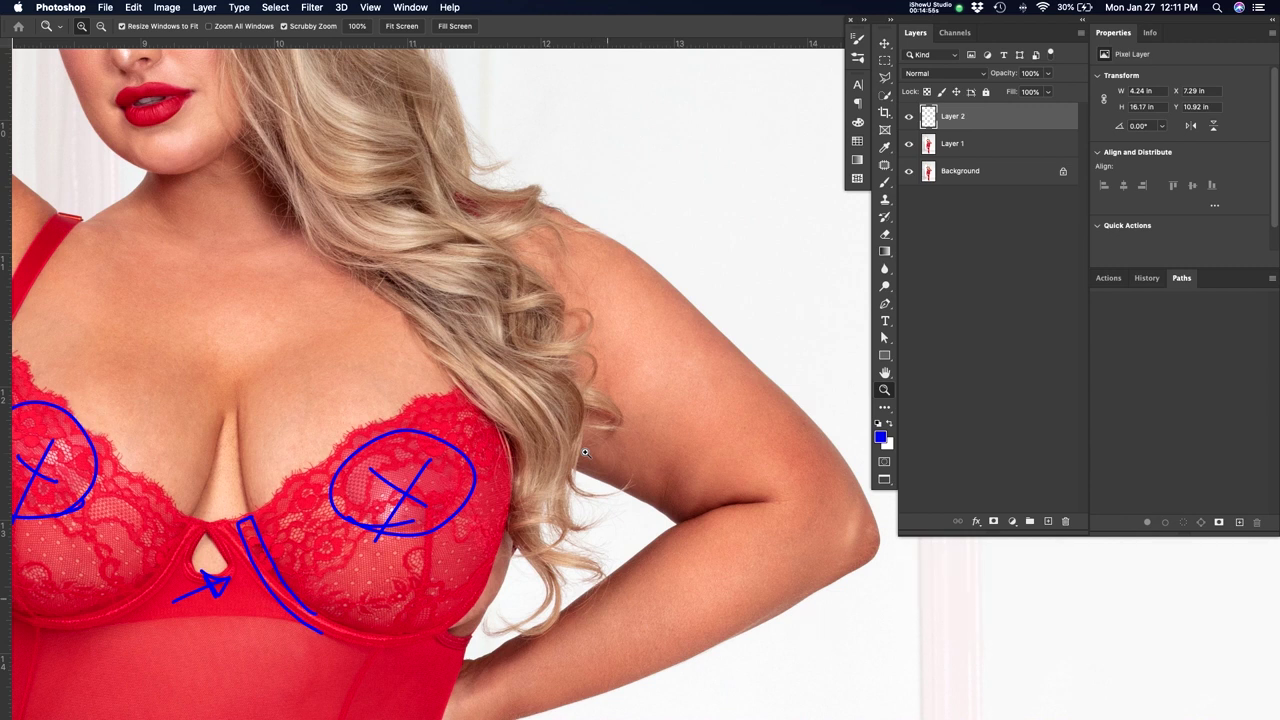
Brush a horizontal blue line across the top of the cleavage and handwrite "Even" above it
drag(410, 545, 475, 475)
key(b)
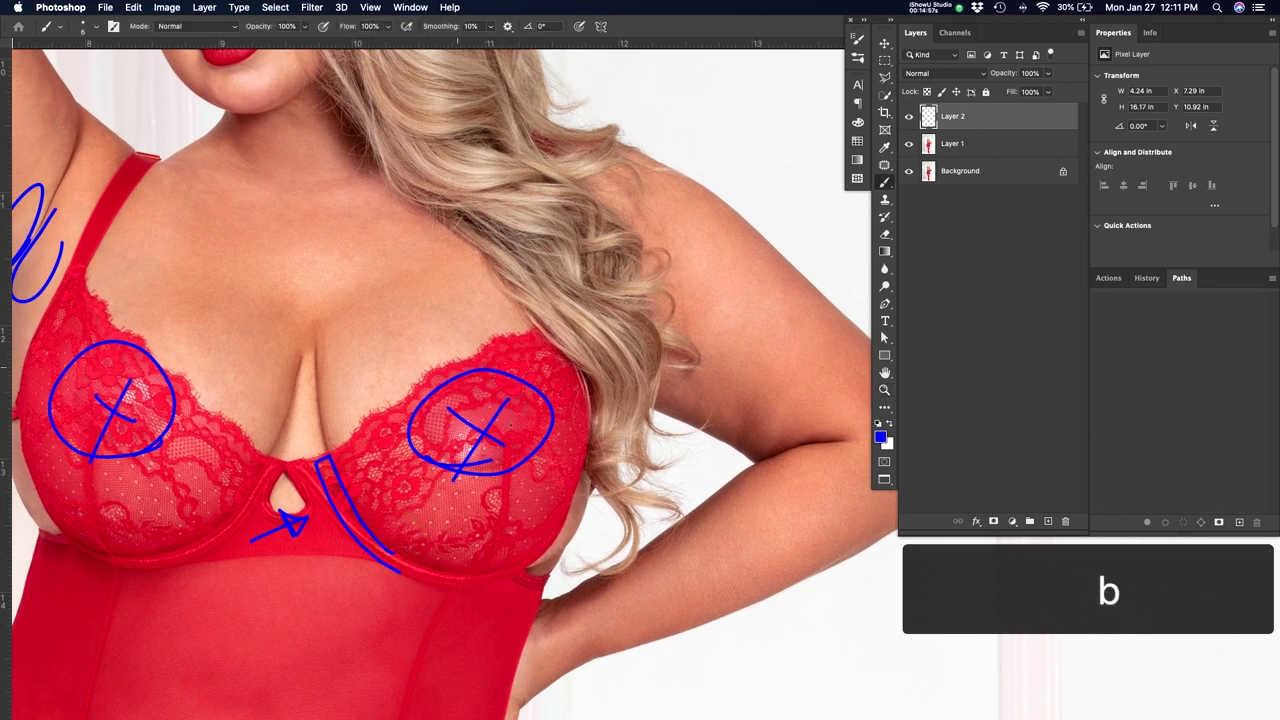
drag(277, 350, 368, 346)
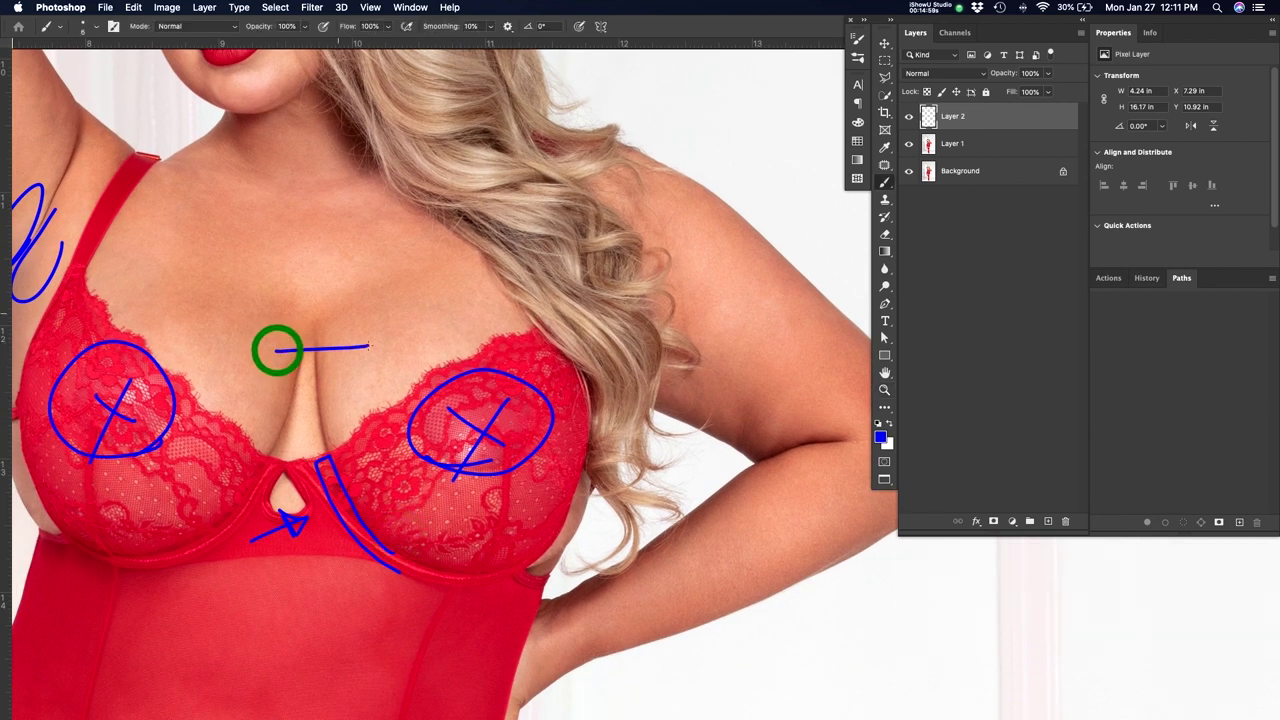
drag(284, 318, 358, 307)
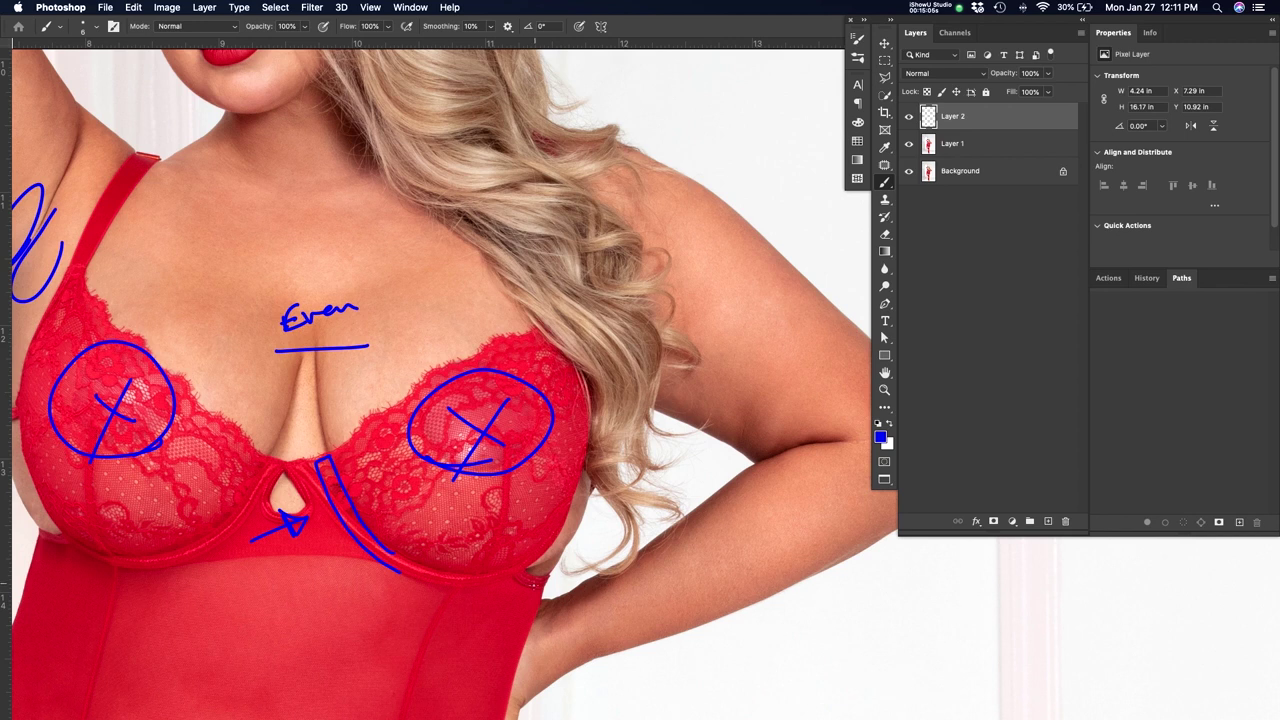
Brush a blue contour along the outer side of the hair near the crown, with a downward arrow and two plus signs beside it
drag(357, 580, 591, 643)
drag(577, 413, 586, 608)
mouse_move(583, 525)
mouse_down()
mouse_move(580, 570)
mouse_move(551, 600)
mouse_move(471, 617)
mouse_up()
key(z)
drag(631, 220, 629, 241)
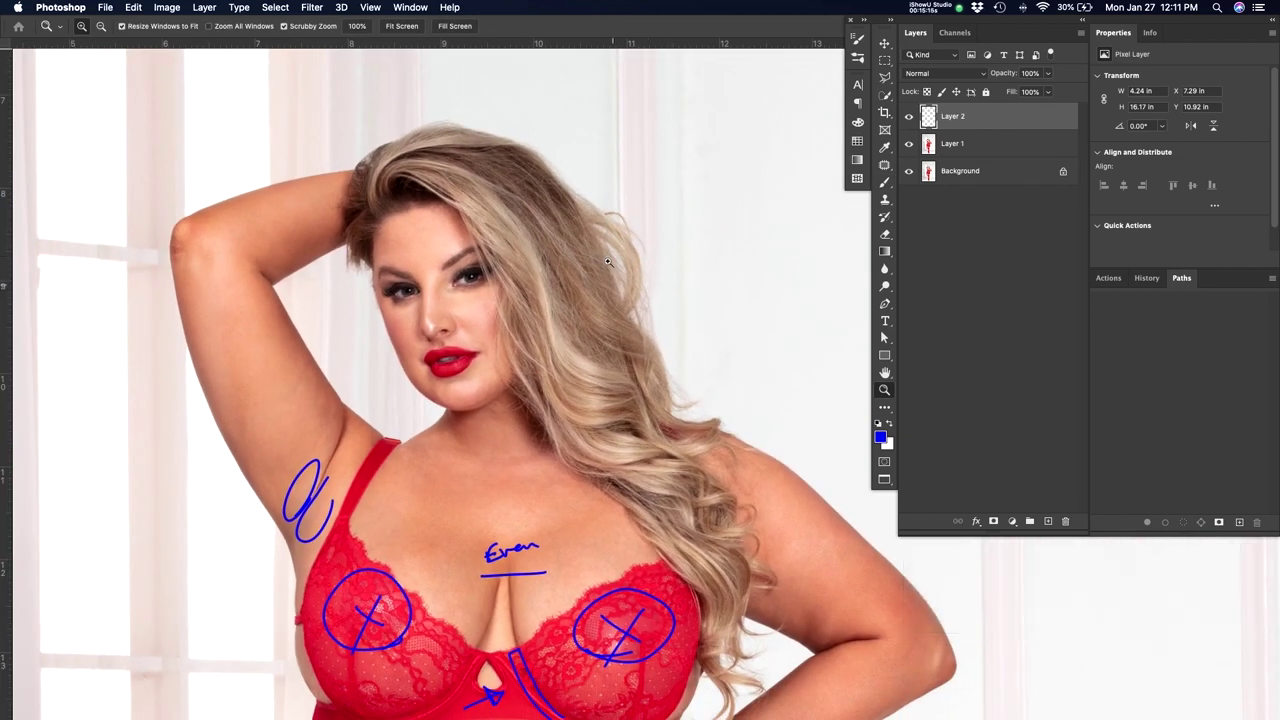
key(b)
mouse_move(553, 168)
mouse_down()
mouse_move(610, 286)
mouse_move(645, 320)
mouse_up()
mouse_move(617, 125)
mouse_down()
mouse_move(620, 240)
mouse_move(626, 222)
mouse_move(647, 240)
mouse_up()
drag(642, 230, 640, 254)
drag(605, 214, 616, 209)
drag(610, 201, 610, 221)
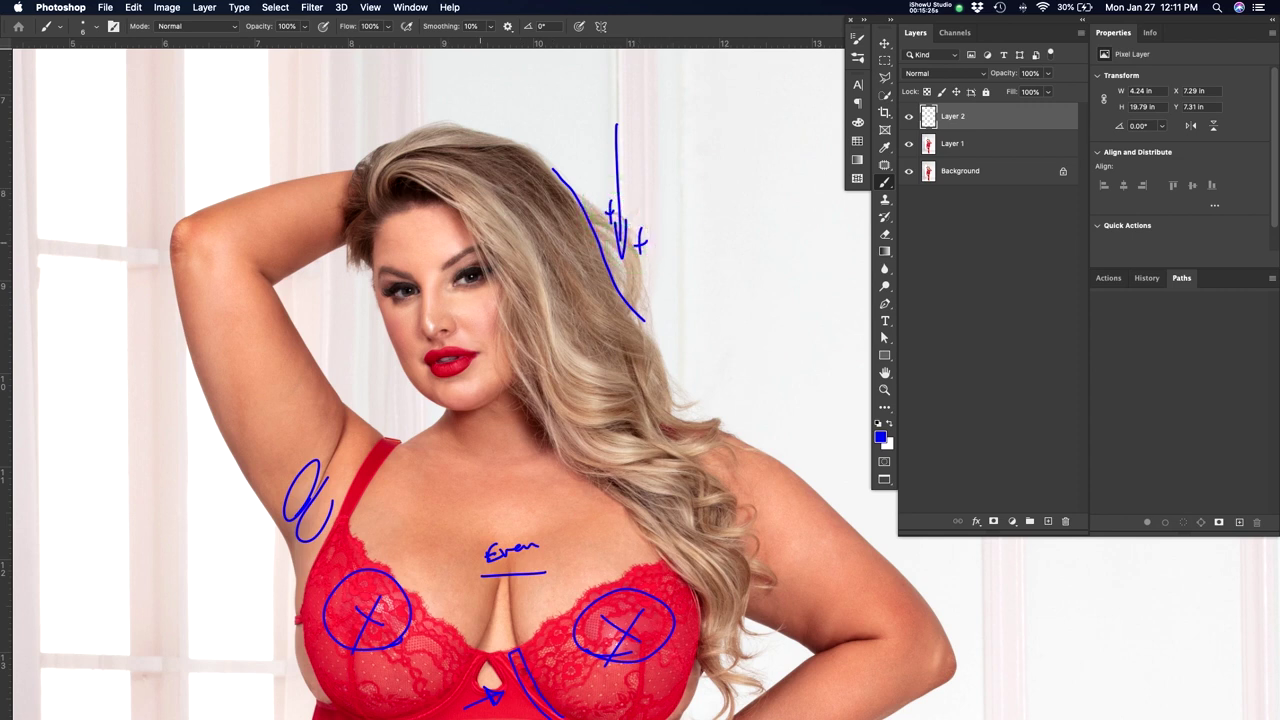
Inspect the hair falling over the shoulder, and review the whole figure from the shoes up to the head
key(super+equal)
key(super+equal)
key(super+equal)
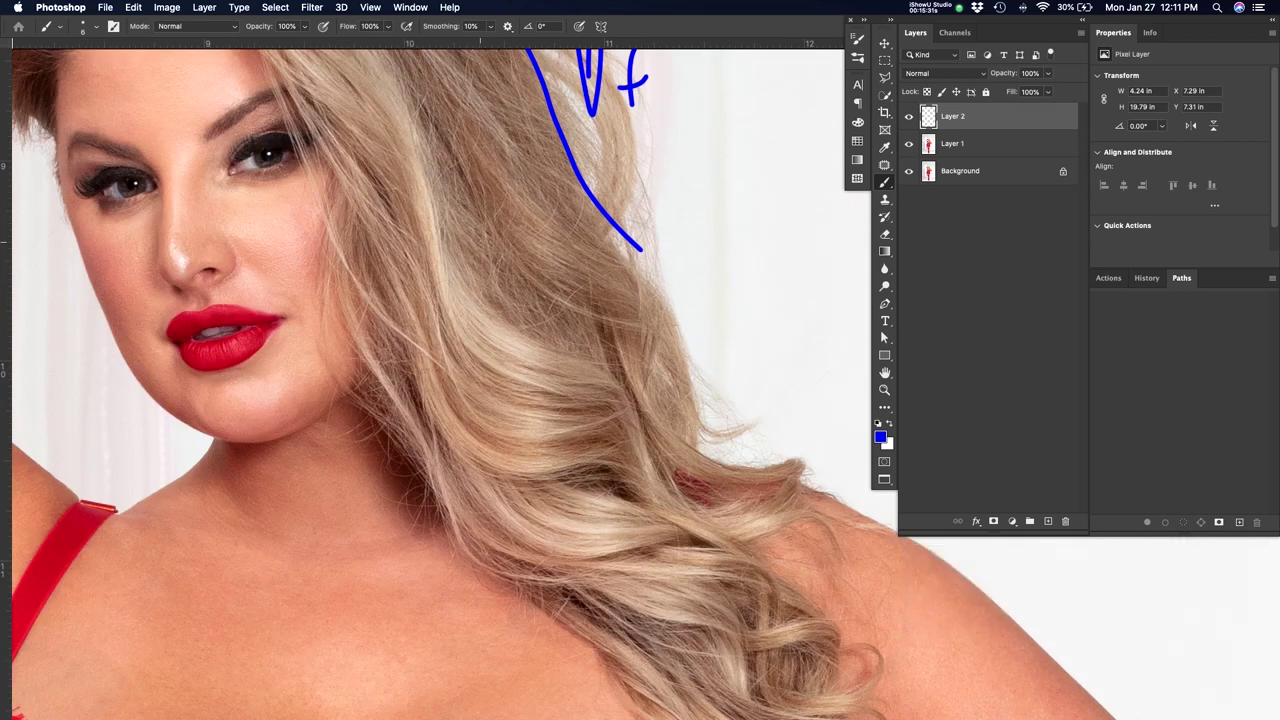
key(super+0)
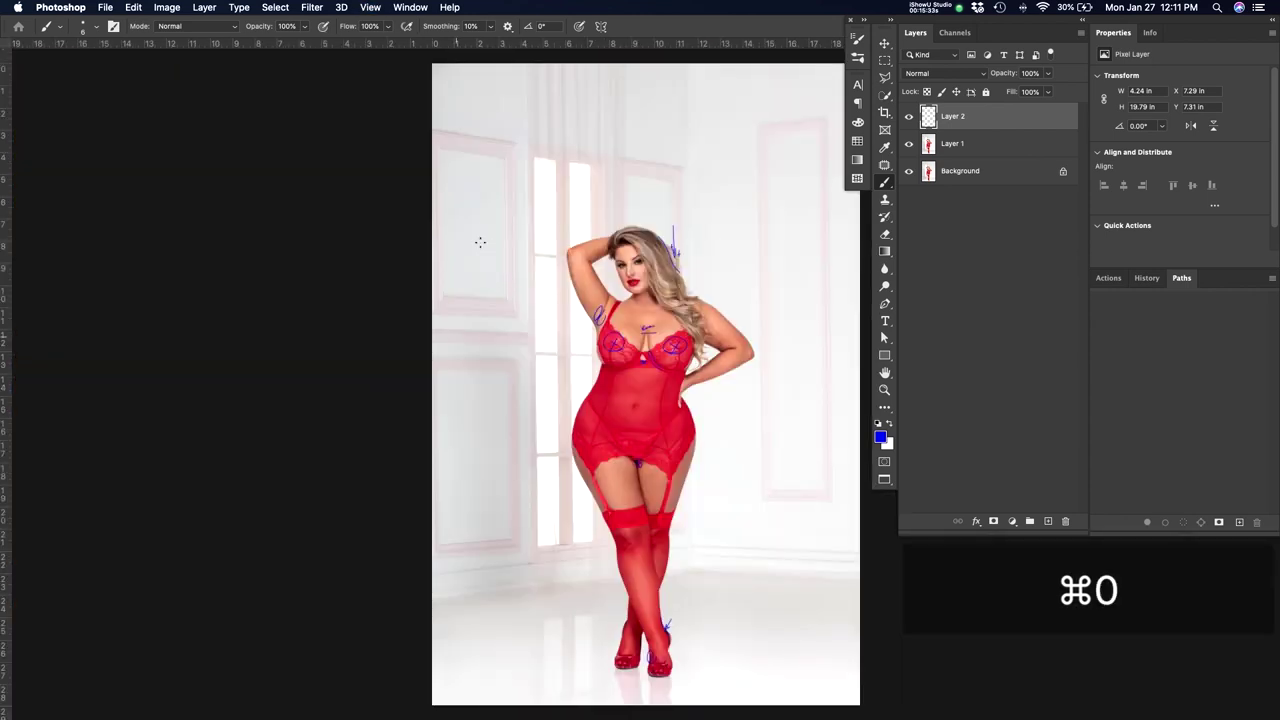
key(z)
drag(674, 659, 708, 642)
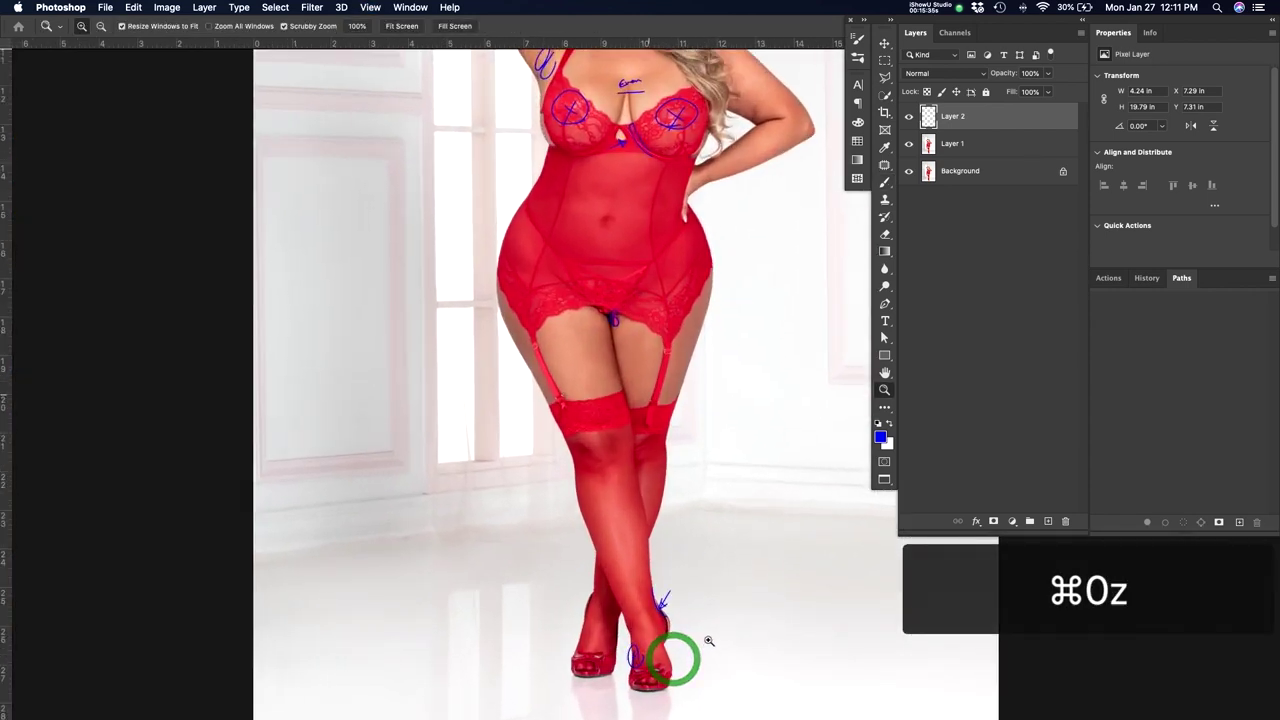
drag(649, 394, 634, 495)
drag(614, 289, 602, 360)
key(super+r)
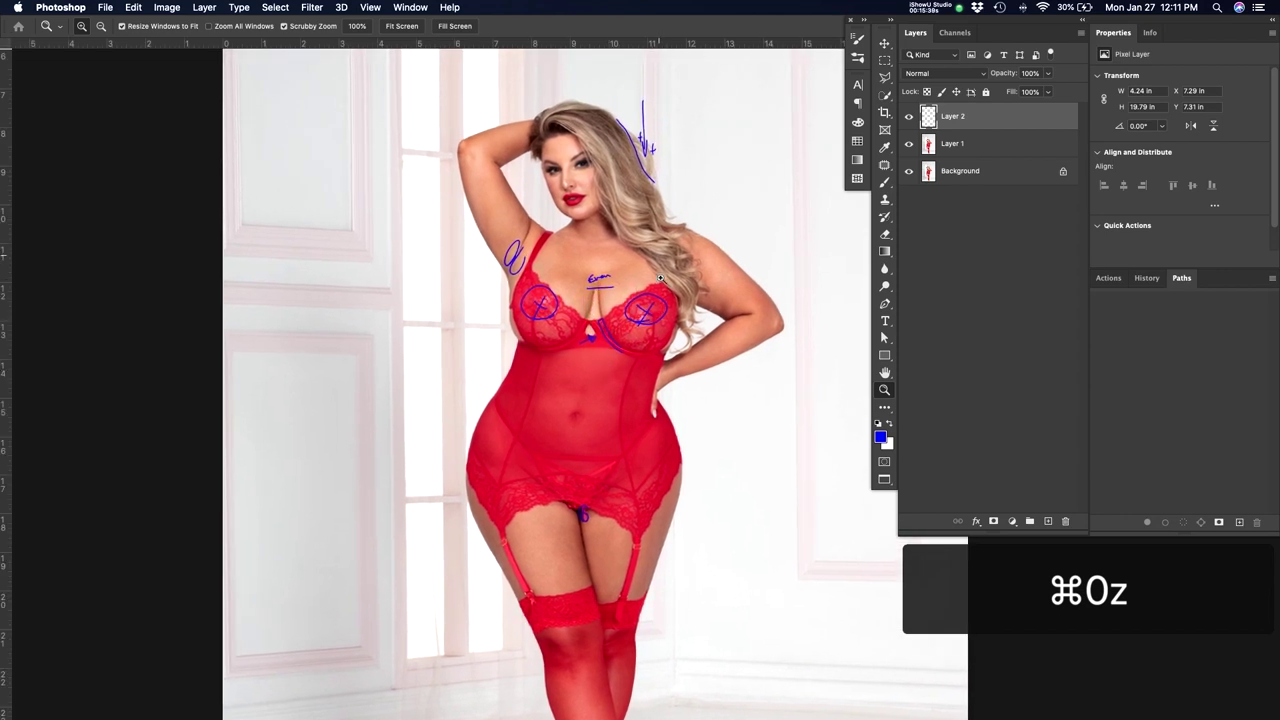
Examine the hair up close from the crown down its outer edge to the shoulder, including around the marked contour
click(617, 191)
click(680, 157)
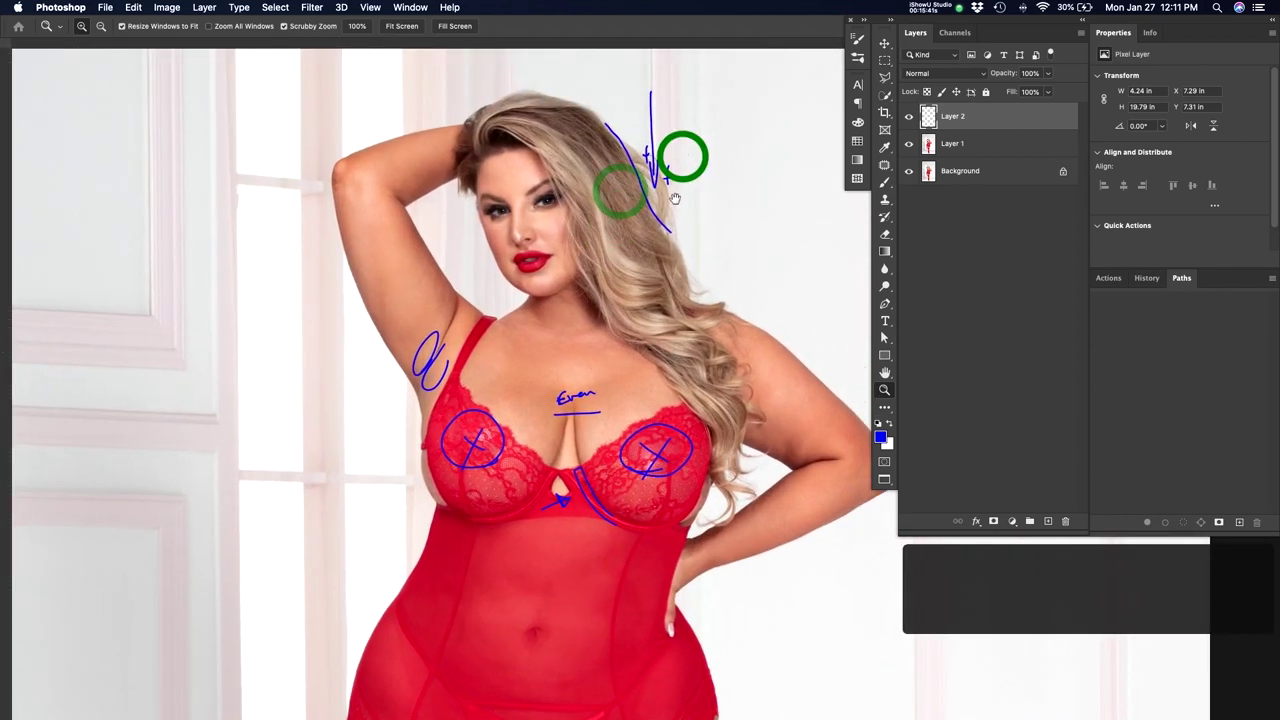
click(658, 200)
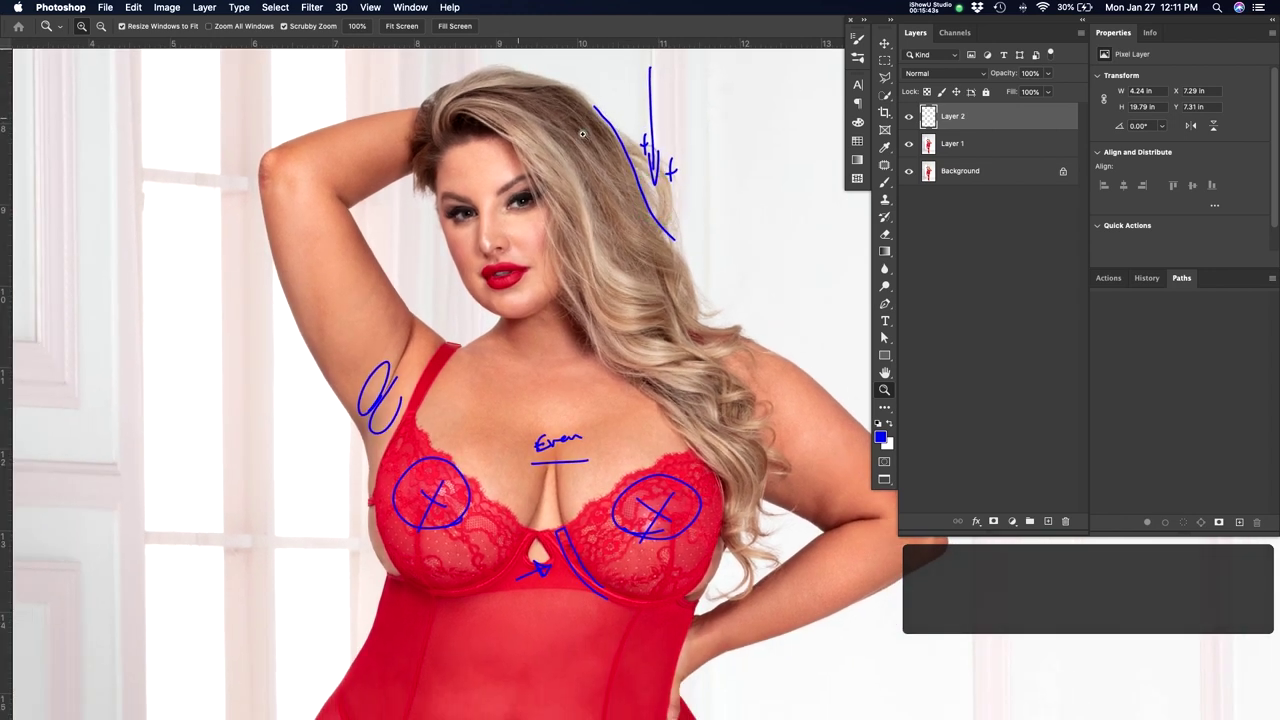
drag(520, 127, 540, 220)
click(558, 195)
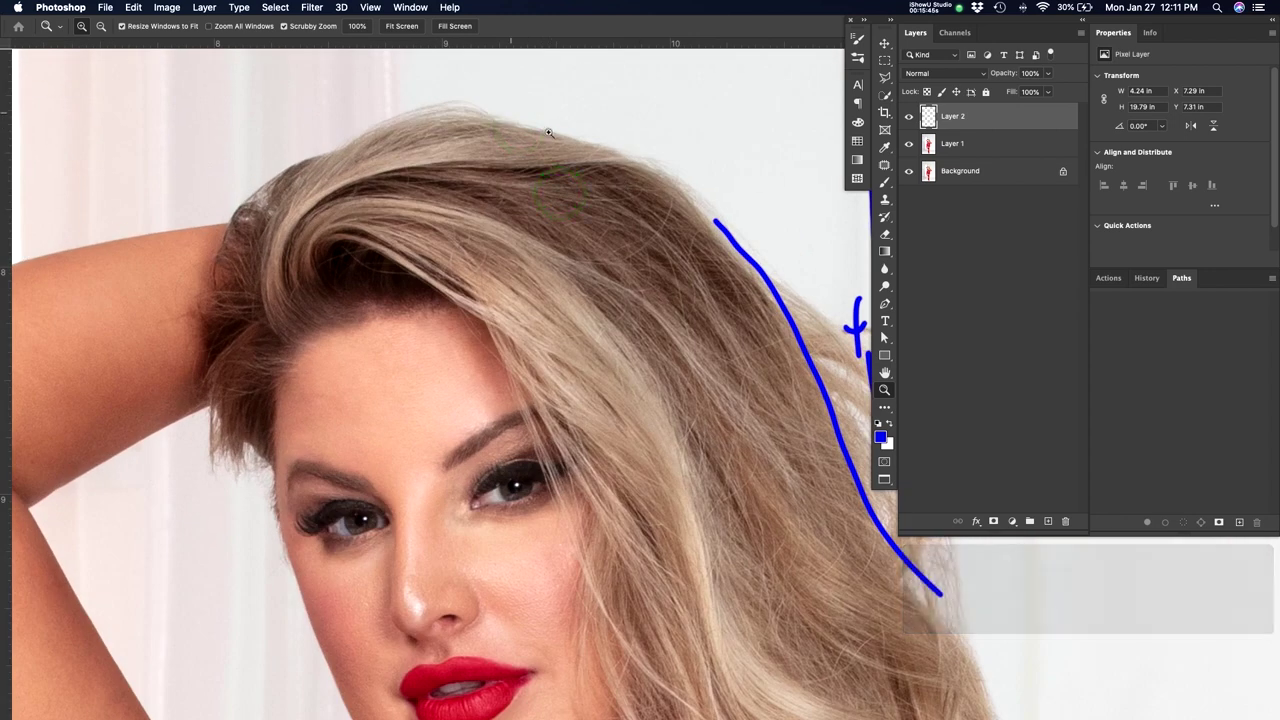
key(v)
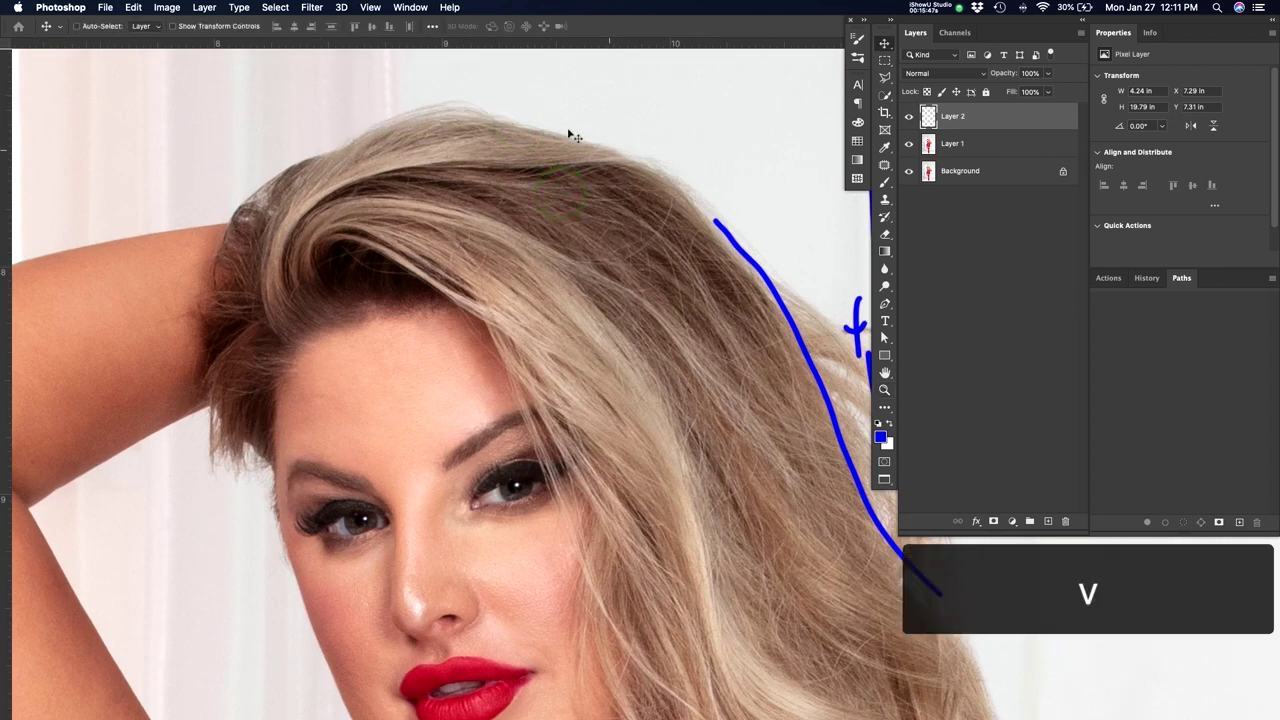
drag(769, 300, 547, 197)
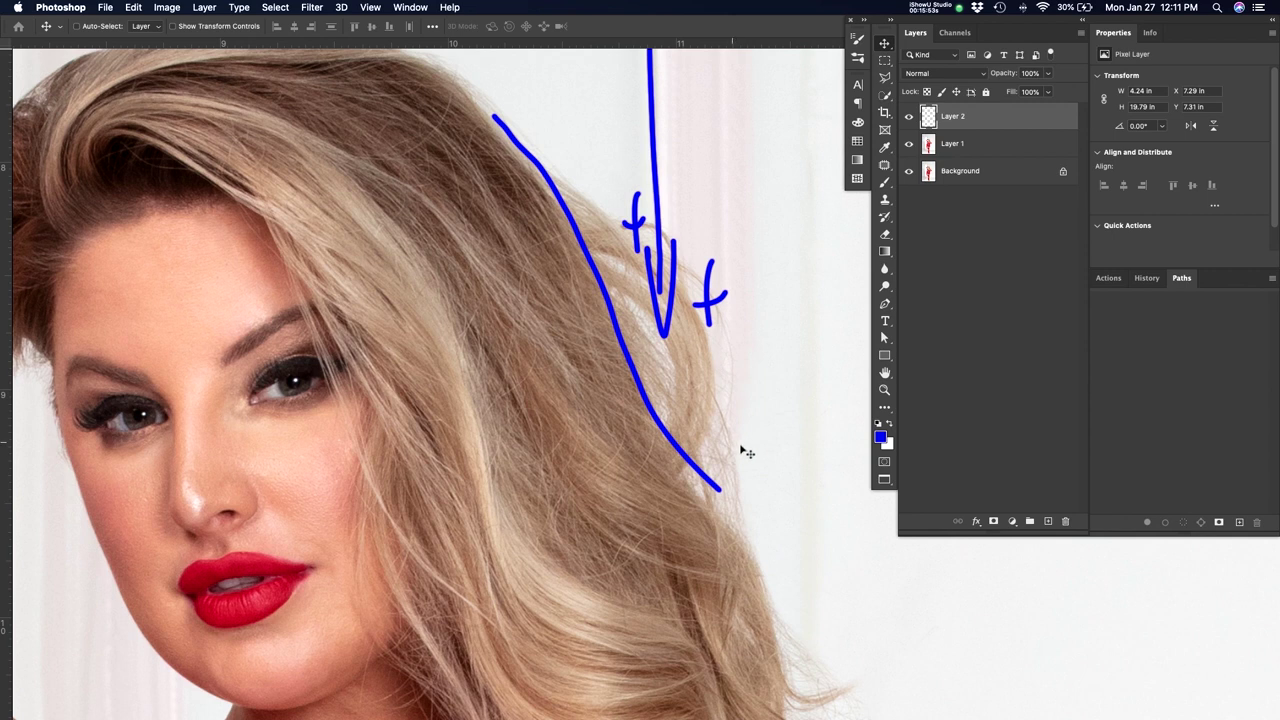
drag(772, 568, 706, 391)
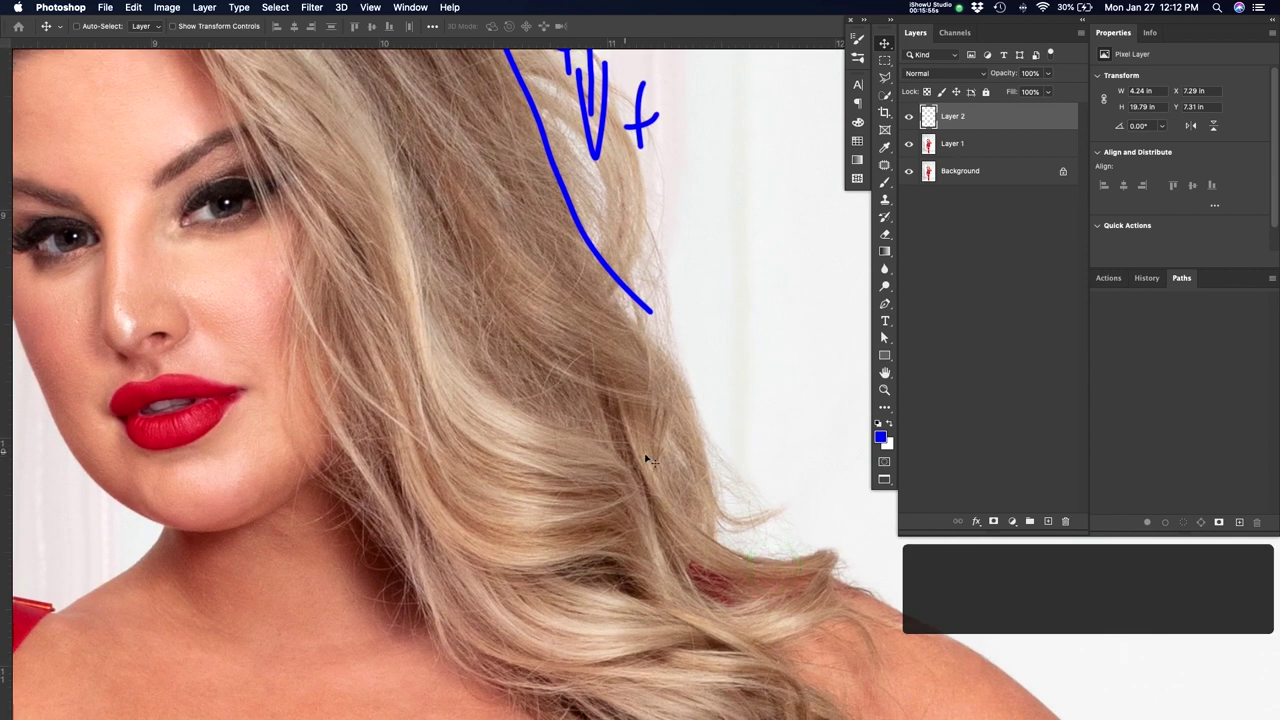
key(z)
drag(508, 329, 502, 328)
alt+click(502, 328)
alt+click(340, 357)
alt+click(511, 260)
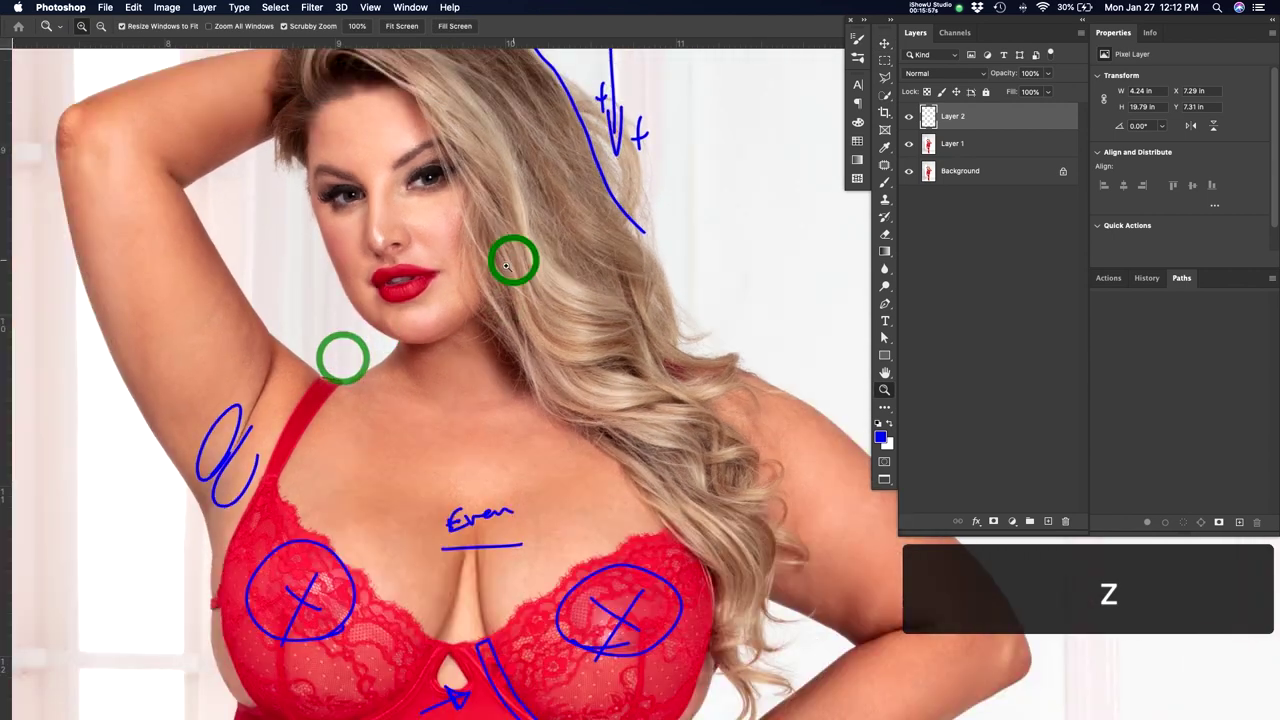
drag(554, 257, 568, 314)
drag(617, 280, 566, 305)
drag(651, 363, 613, 249)
Check the marked-up front-view photo as a whole, save it, and close it
alt+click(614, 250)
key(v)
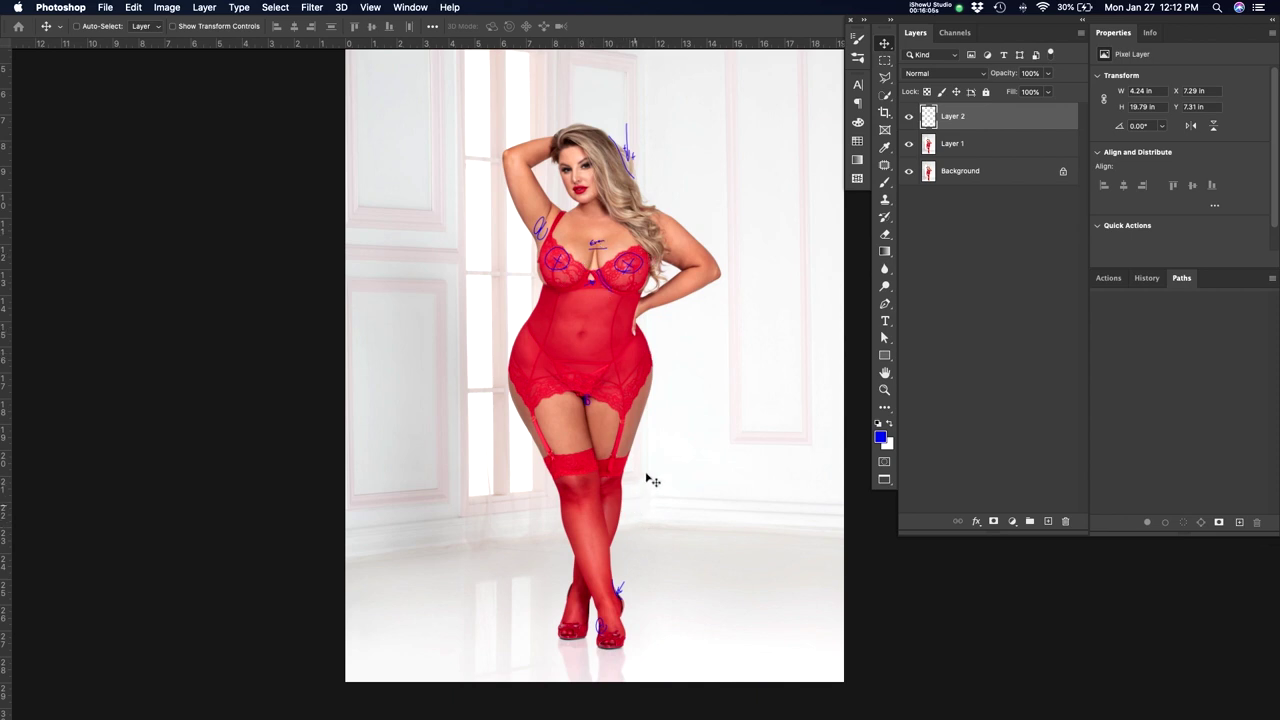
key(z)
click(649, 429)
click(685, 298)
drag(658, 461, 648, 478)
key(super+s)
key(super+w)
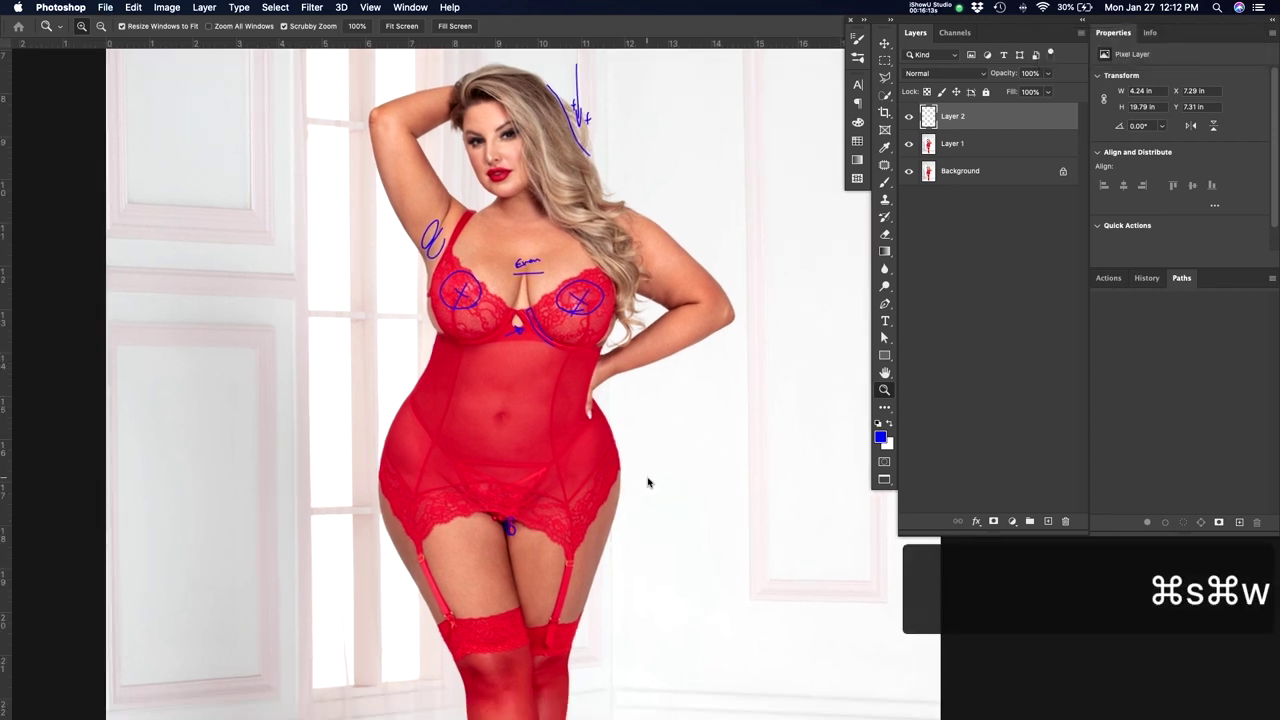
Add a new empty layer above the retouched layer in the back-view photo for the correction marks
key(super+grave)
scroll(640, 450, up, 10)
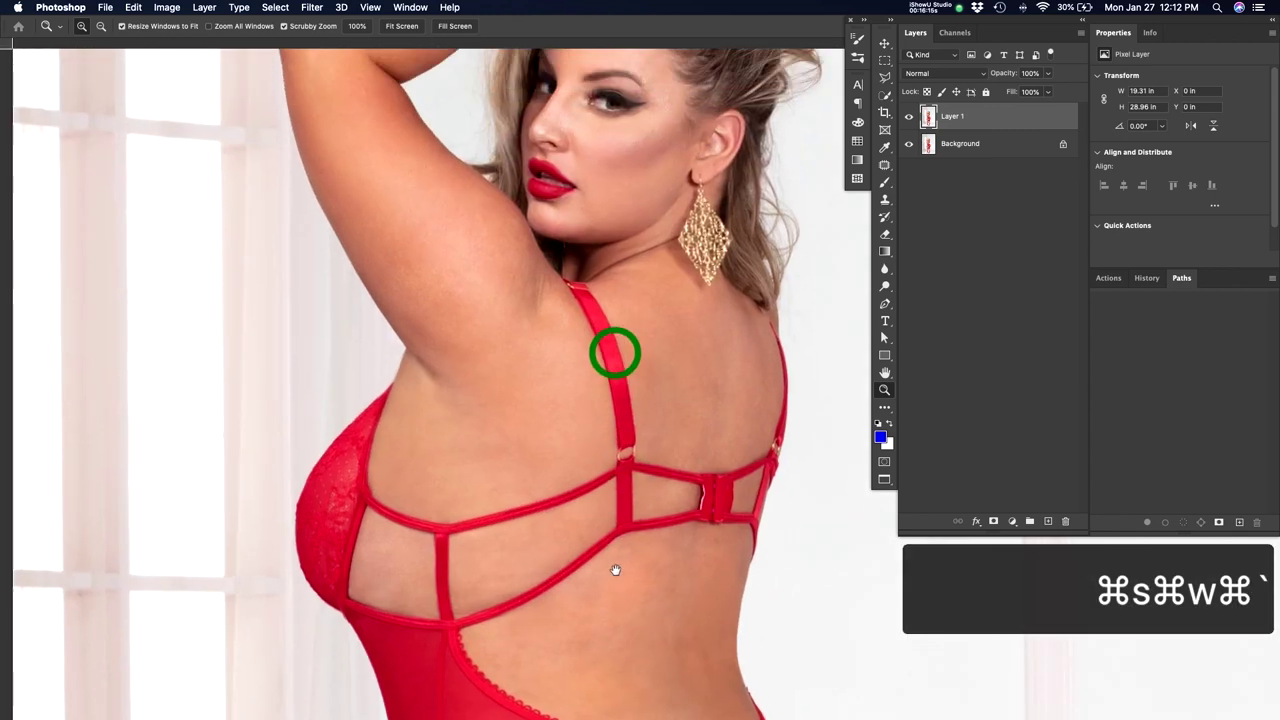
key(z)
drag(628, 387, 733, 291)
key(super+shift+n)
key(Return)
Circle the shaded cheek contour in front of the ear in blue and handwrite "Blend" beneath it
key(z)
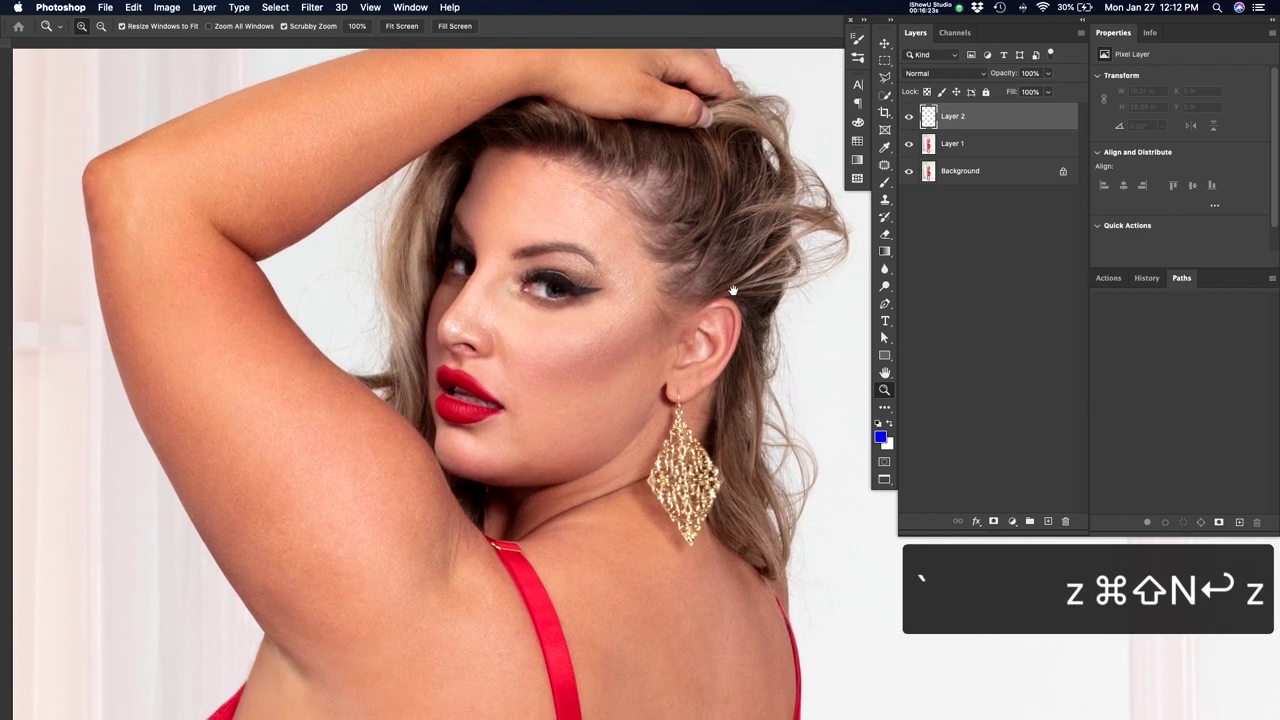
key(b)
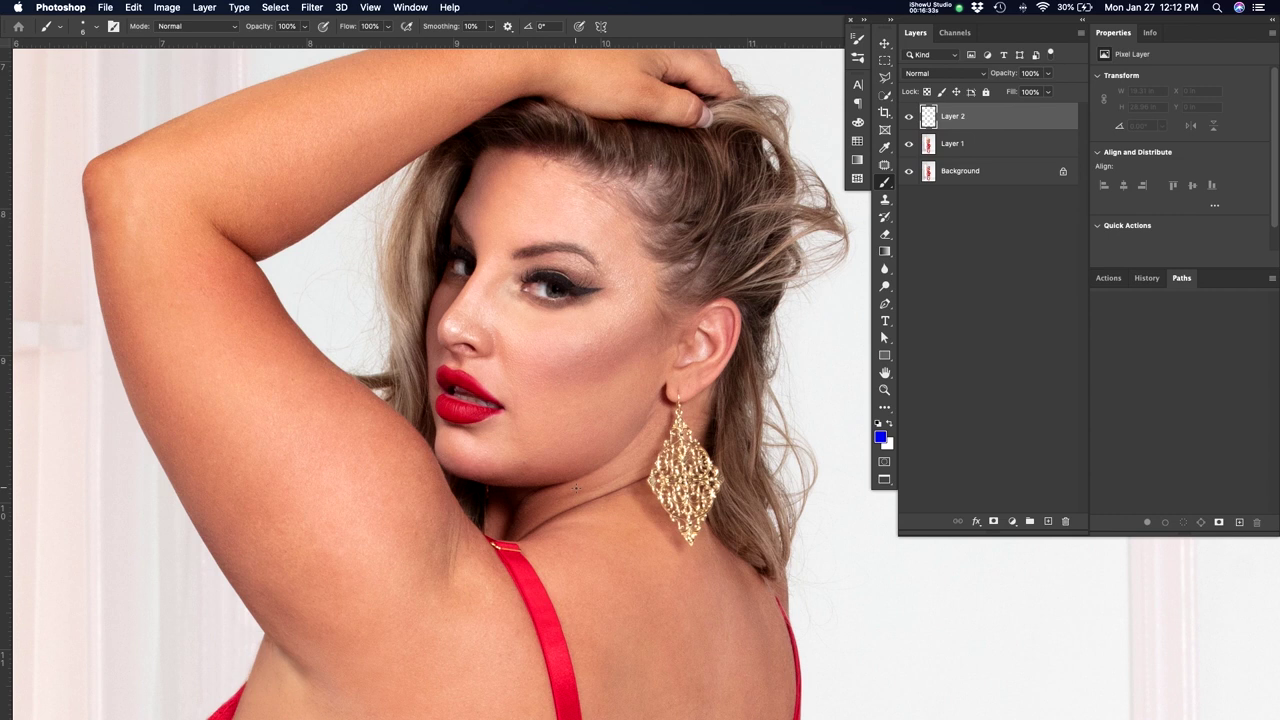
key(b)
mouse_move(620, 385)
mouse_down()
mouse_move(552, 351)
mouse_move(591, 377)
mouse_move(559, 428)
mouse_move(585, 431)
mouse_move(591, 401)
mouse_move(595, 425)
mouse_up()
key(super+z)
key(super+z)
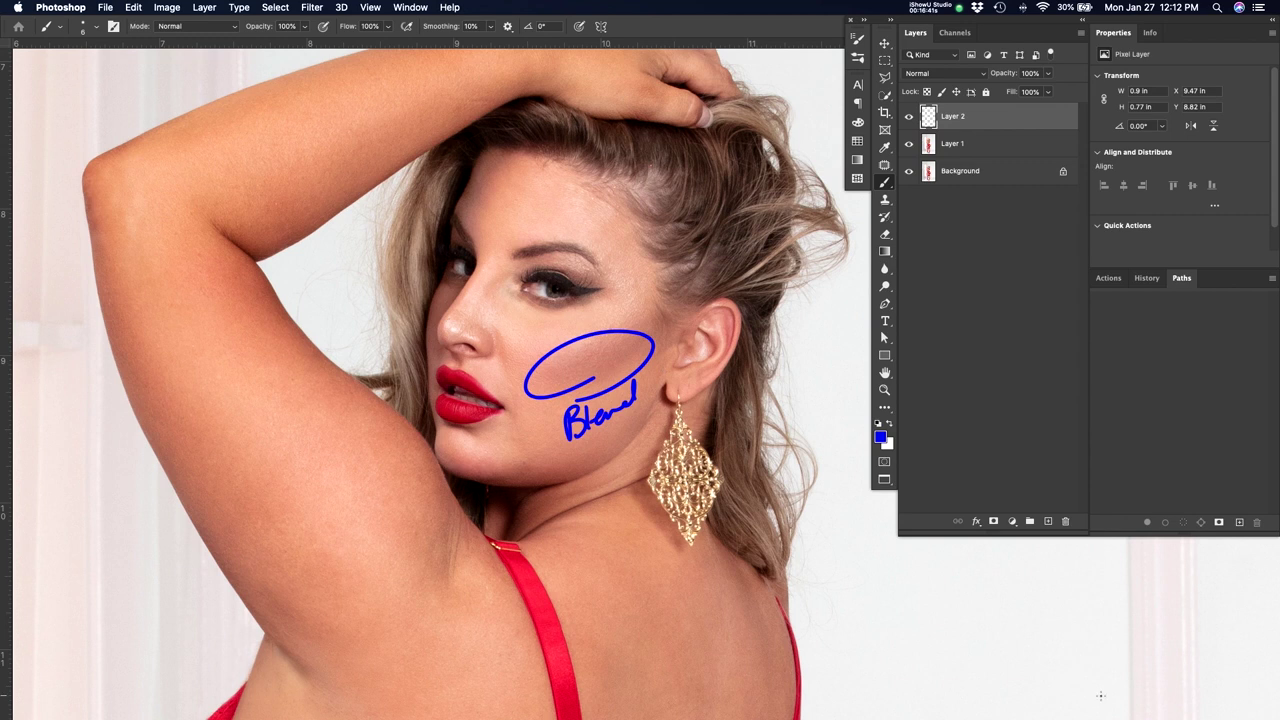
Circle the gap at the bra's back clasp in blue, and brush a curve below the lower back band with two downward arrows
key(space)
drag(714, 566, 677, 386)
drag(717, 458, 717, 363)
drag(657, 458, 694, 363)
mouse_move(717, 456)
mouse_down()
mouse_move(716, 409)
mouse_move(683, 420)
mouse_up()
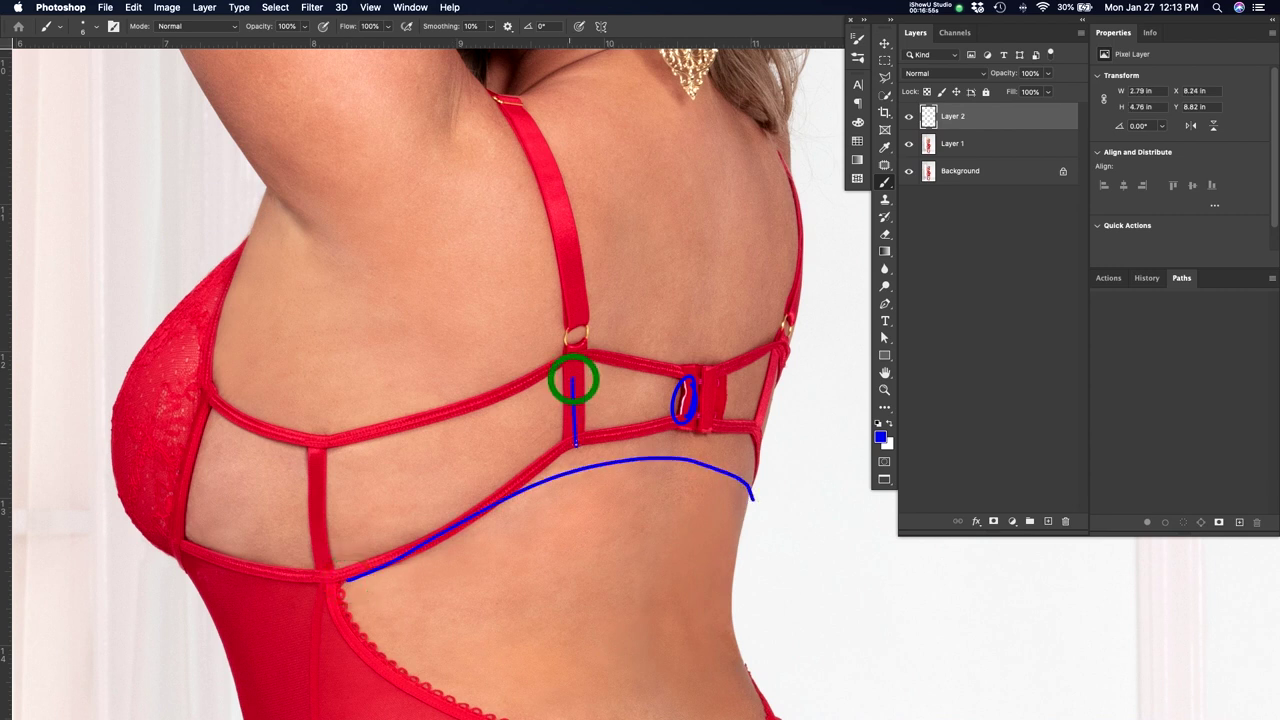
drag(766, 368, 739, 462)
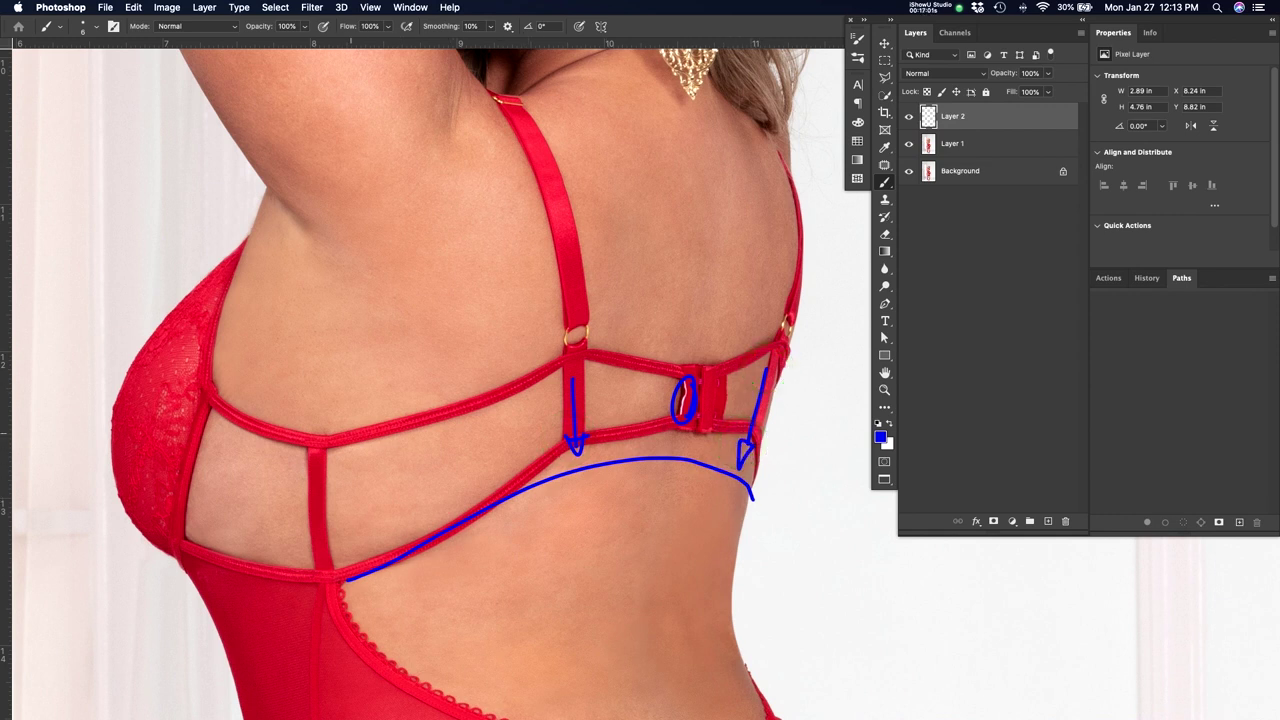
Brush paired blue curves along the upper back band on both sides of the bra clasp
mouse_move(476, 407)
mouse_down()
mouse_move(554, 380)
mouse_move(673, 371)
mouse_move(566, 358)
mouse_move(481, 399)
mouse_up()
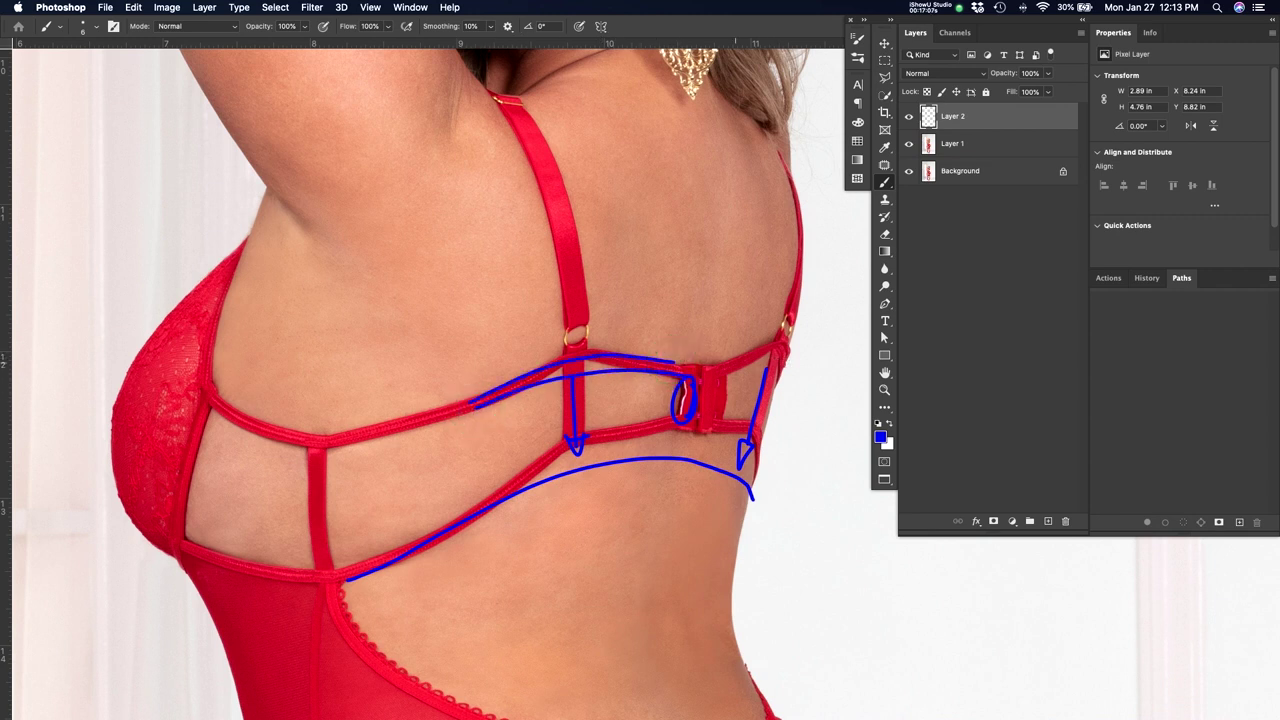
drag(788, 362, 787, 352)
Circle the rear waist edge and line the short strap beside it in blue, and brush a line with an arrow along the side seam
mouse_move(648, 577)
mouse_down()
mouse_move(623, 437)
mouse_move(609, 533)
mouse_move(623, 518)
mouse_up()
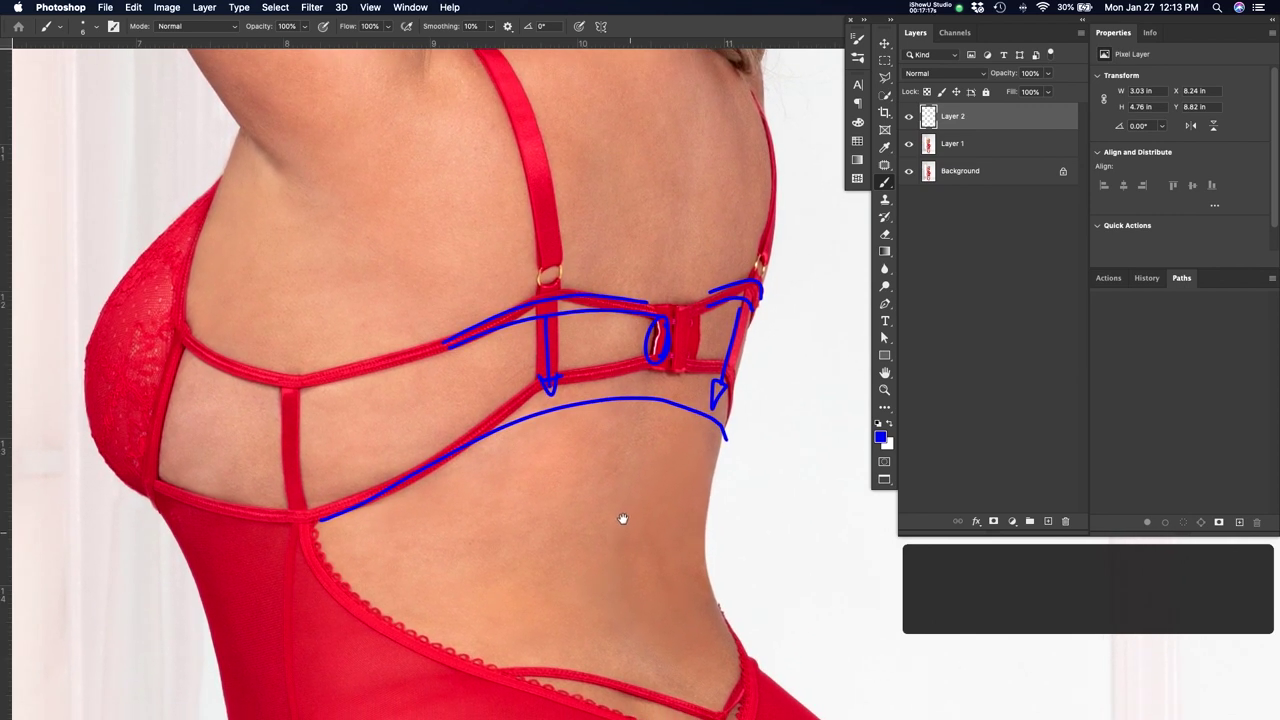
mouse_move(691, 566)
mouse_down()
mouse_move(674, 349)
mouse_move(723, 219)
mouse_up()
drag(743, 435, 740, 428)
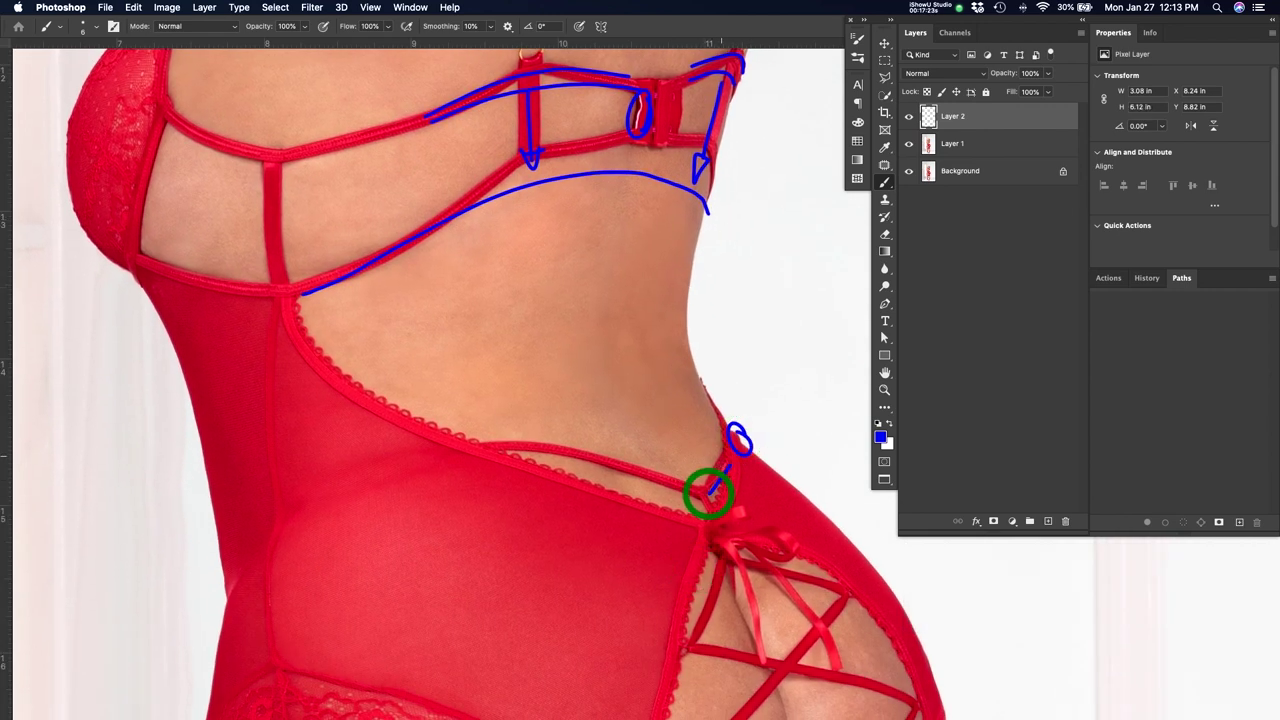
drag(714, 520, 744, 340)
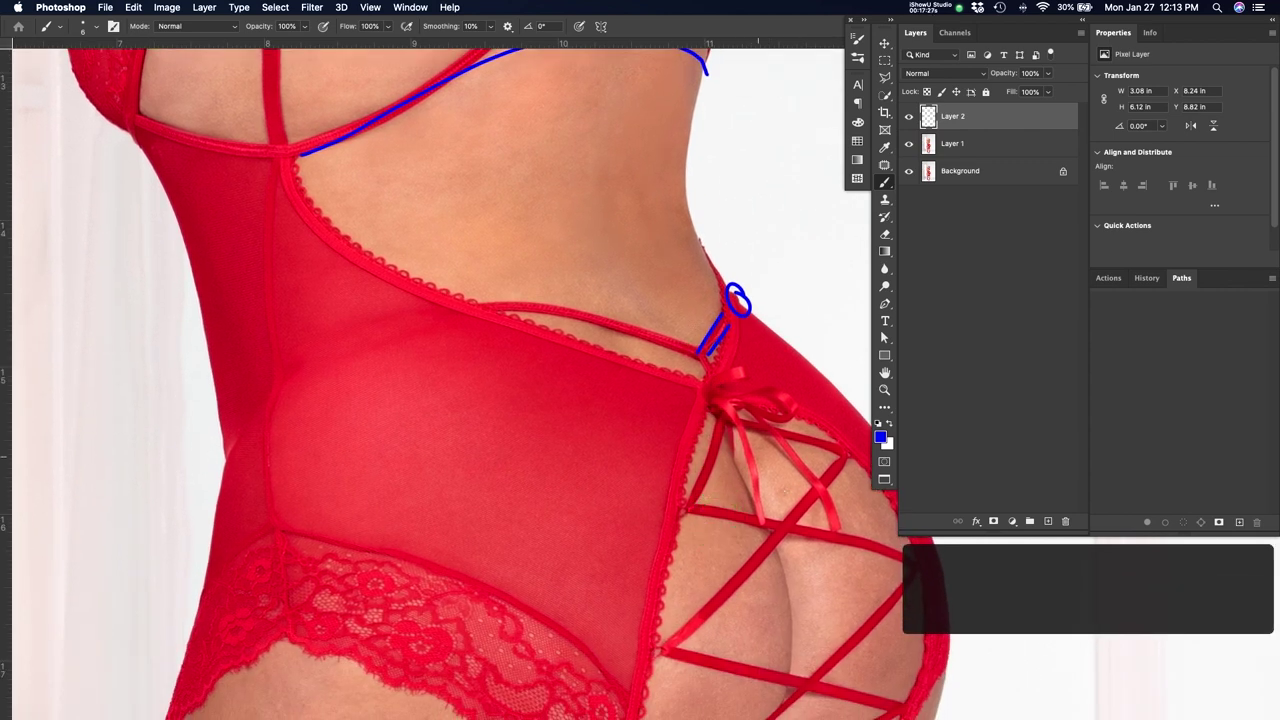
drag(270, 500, 276, 163)
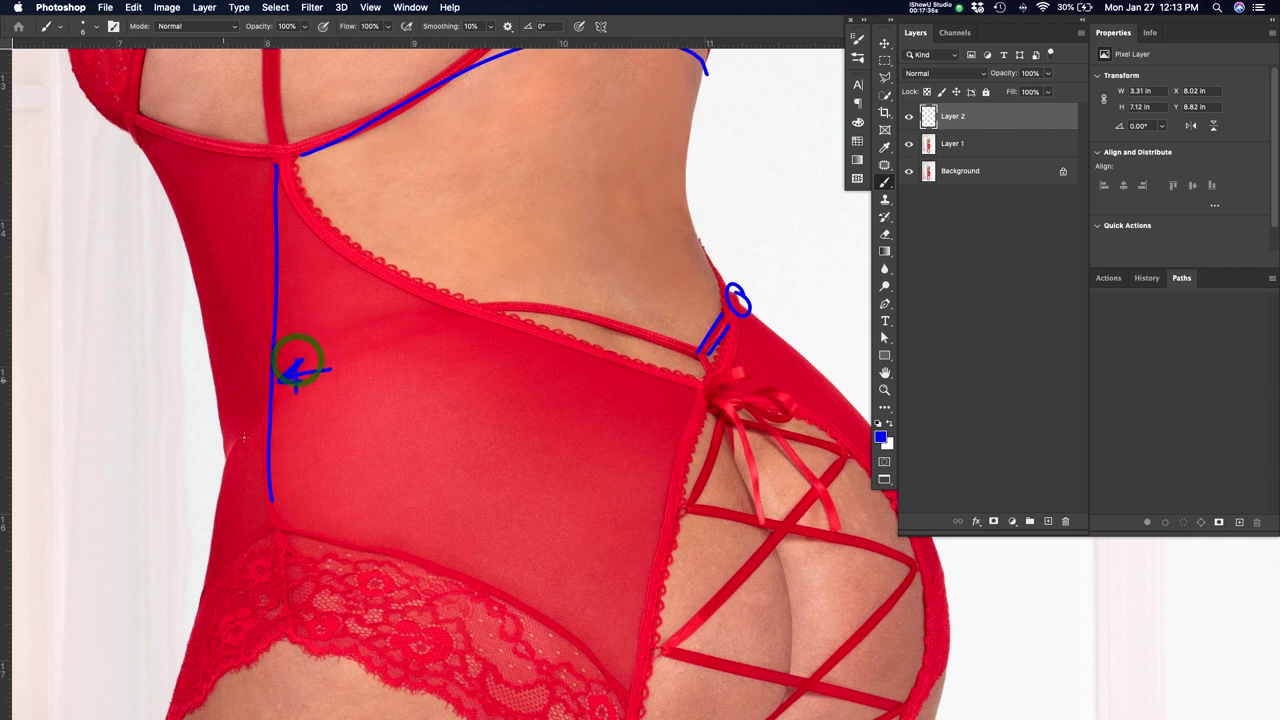
Circle in blue the spot below the rear garter's adjuster buckle and the ribbon protruding at the stocking's outer edge
mouse_move(714, 534)
mouse_down()
mouse_move(677, 516)
mouse_move(612, 442)
mouse_up()
drag(762, 605, 749, 471)
mouse_move(700, 594)
mouse_down()
mouse_move(700, 529)
mouse_move(716, 516)
mouse_move(705, 516)
mouse_up()
click(734, 443)
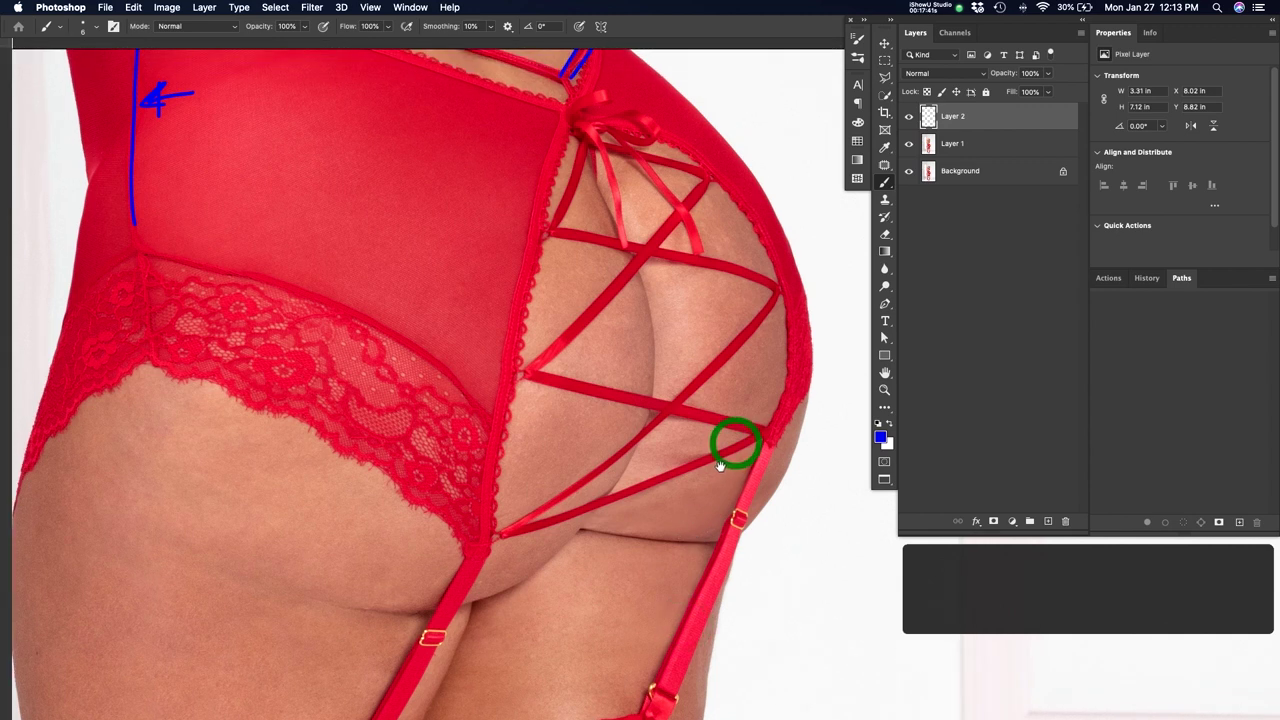
drag(757, 484, 766, 259)
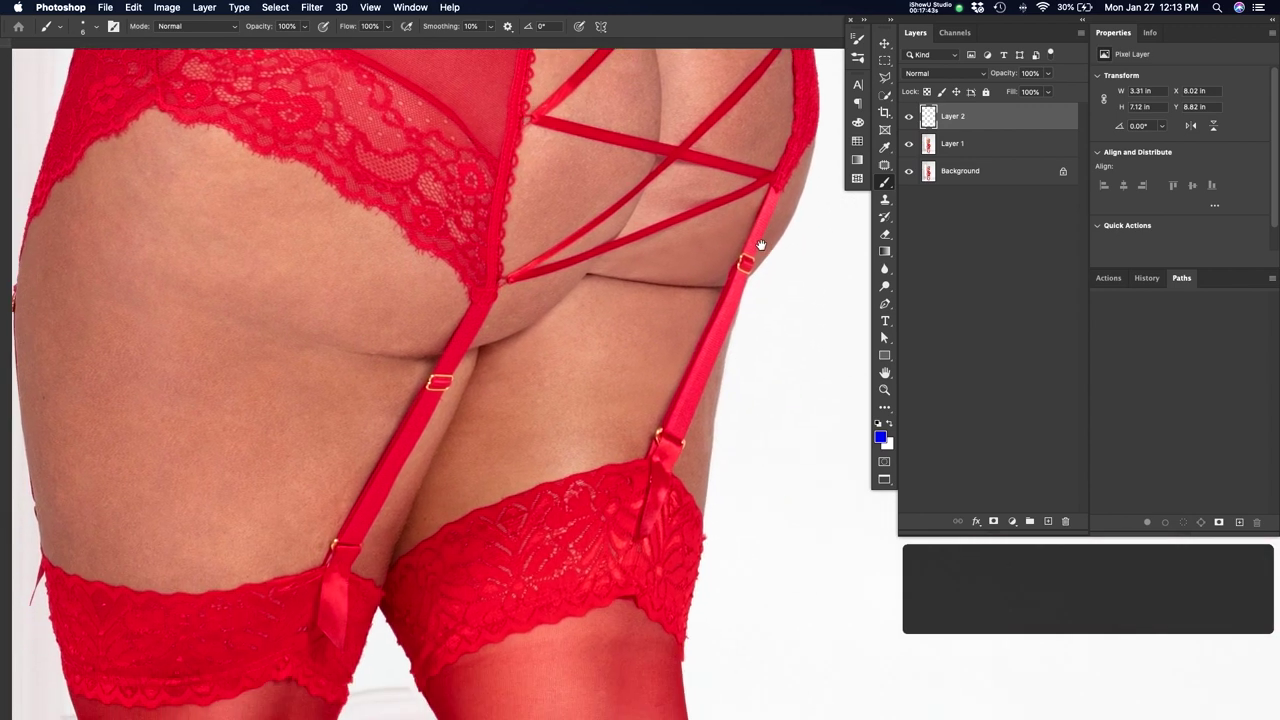
drag(575, 490, 654, 400)
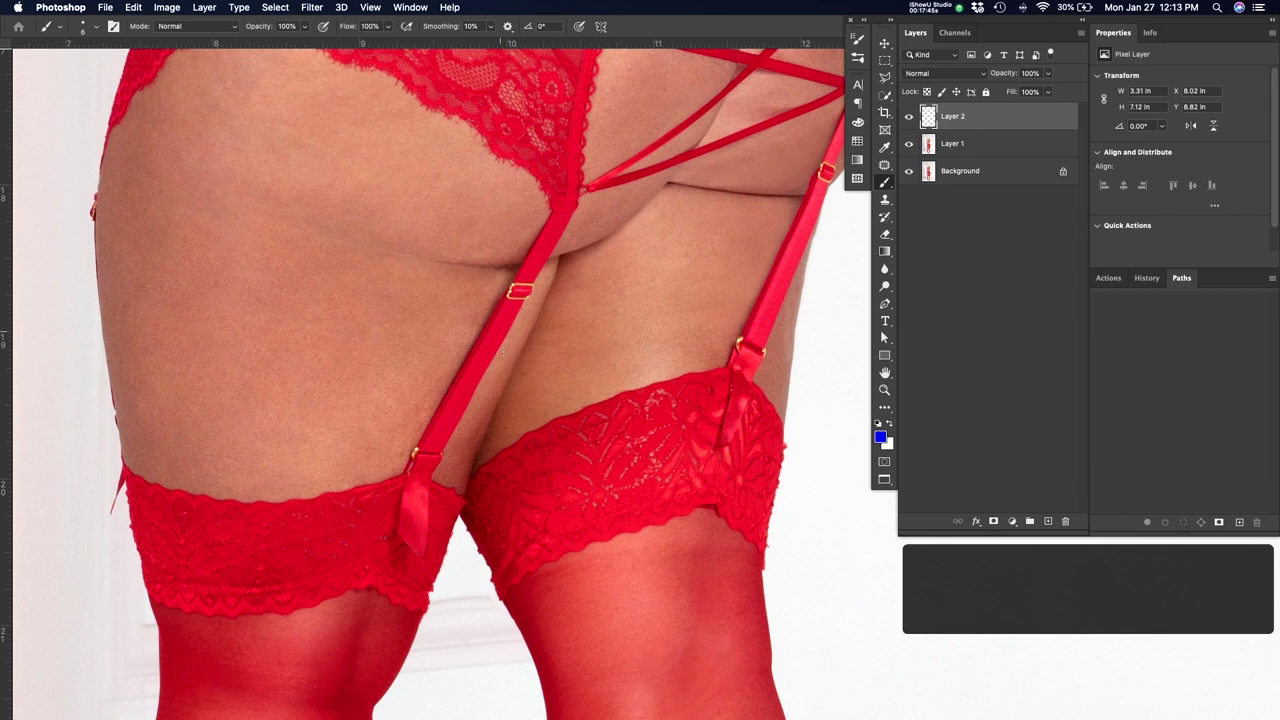
click(522, 308)
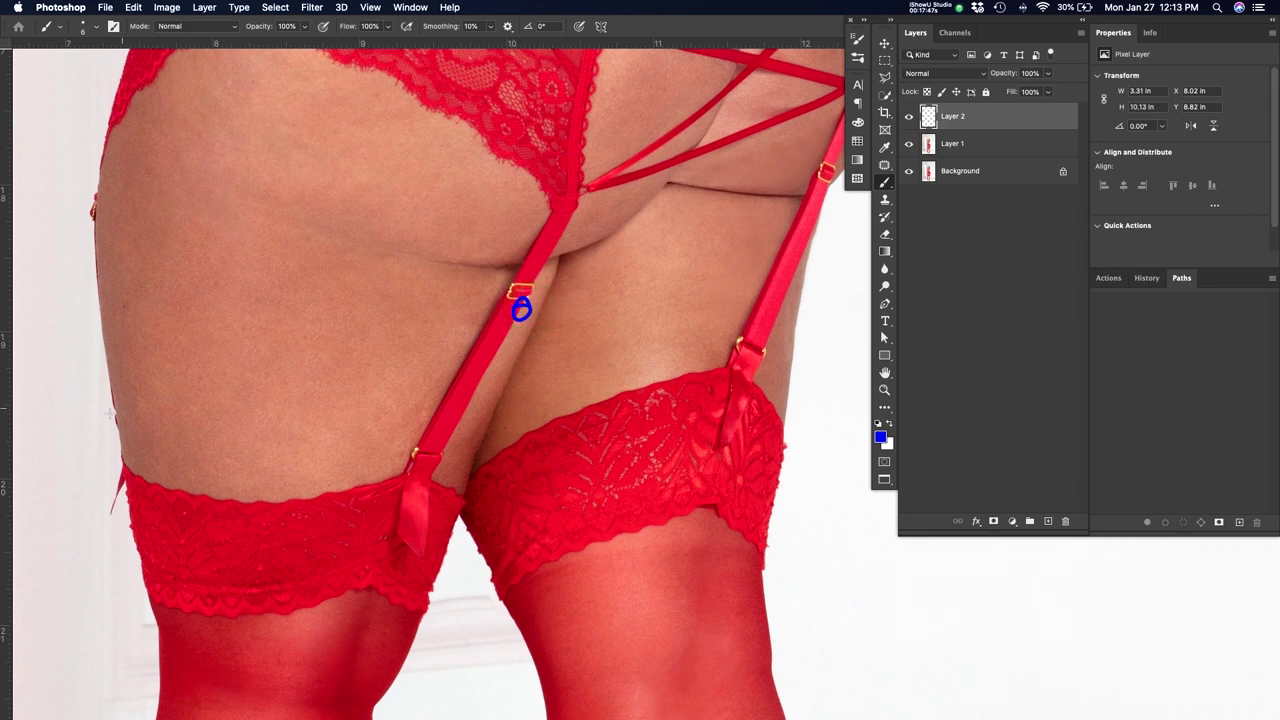
mouse_move(120, 461)
mouse_down()
mouse_move(119, 526)
mouse_move(136, 485)
mouse_up()
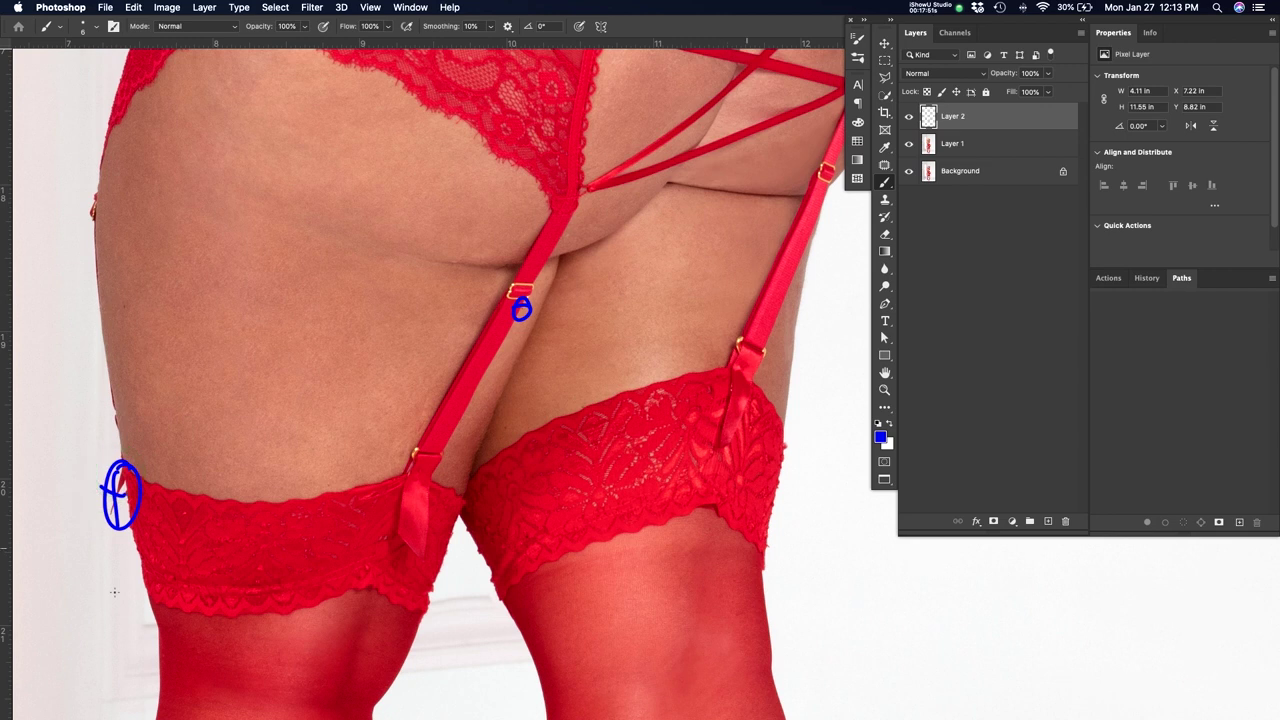
Brush blue curves along both hems of the right stocking band and below the left band, with a downward arrow on each
mouse_move(503, 597)
mouse_down()
mouse_move(620, 536)
mouse_move(708, 533)
mouse_move(768, 553)
mouse_up()
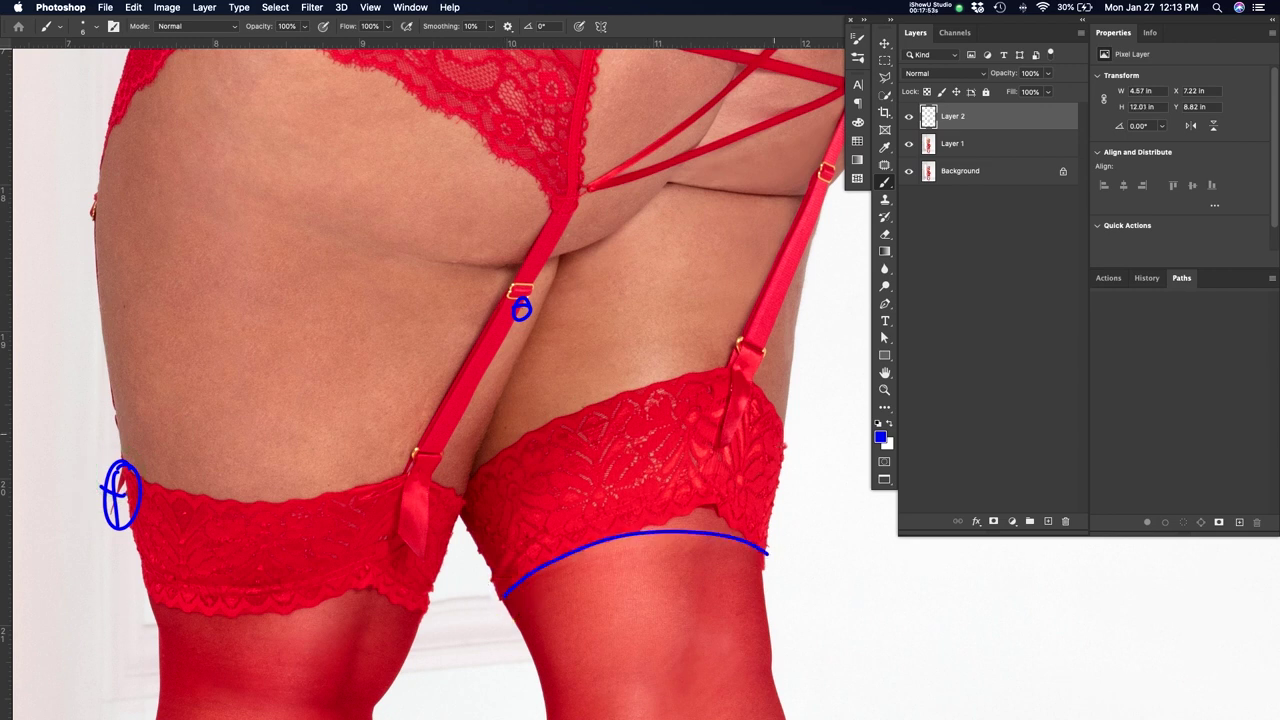
mouse_move(781, 429)
mouse_down()
mouse_move(737, 396)
mouse_move(639, 388)
mouse_move(515, 438)
mouse_move(459, 492)
mouse_up()
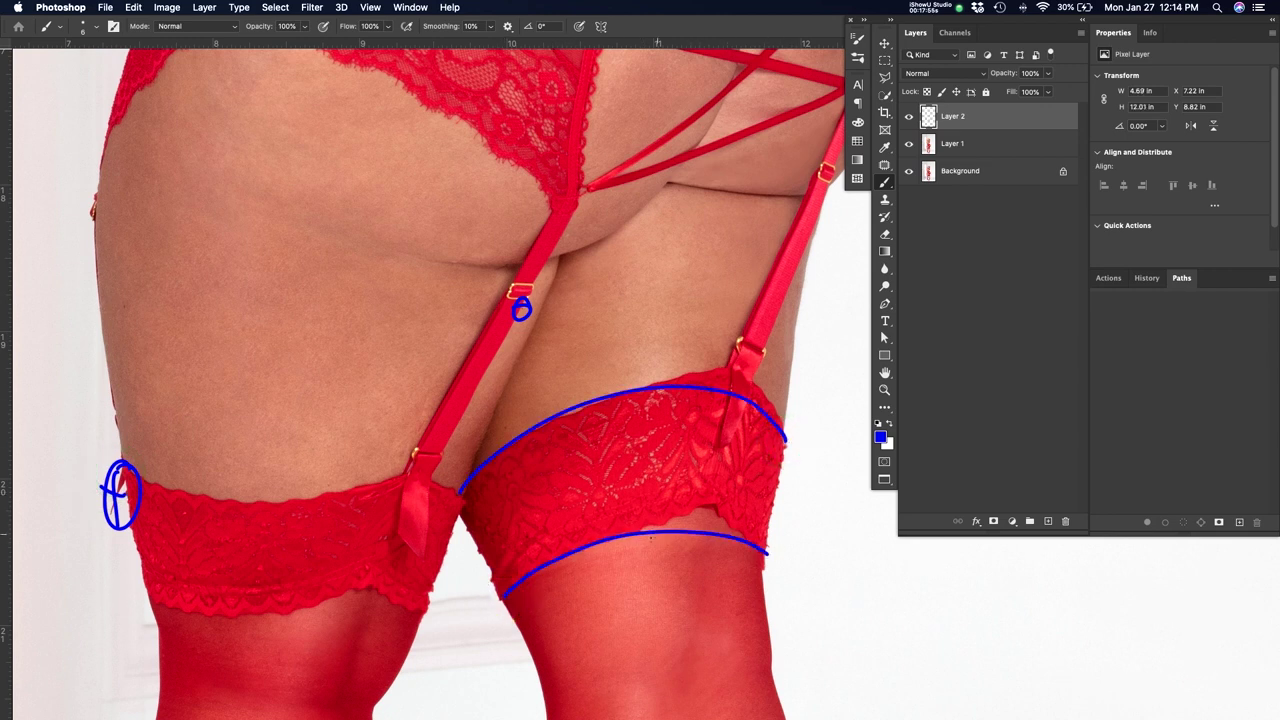
drag(488, 550, 604, 396)
mouse_move(292, 452)
mouse_down()
mouse_move(450, 488)
mouse_move(543, 481)
mouse_up()
drag(500, 395, 486, 455)
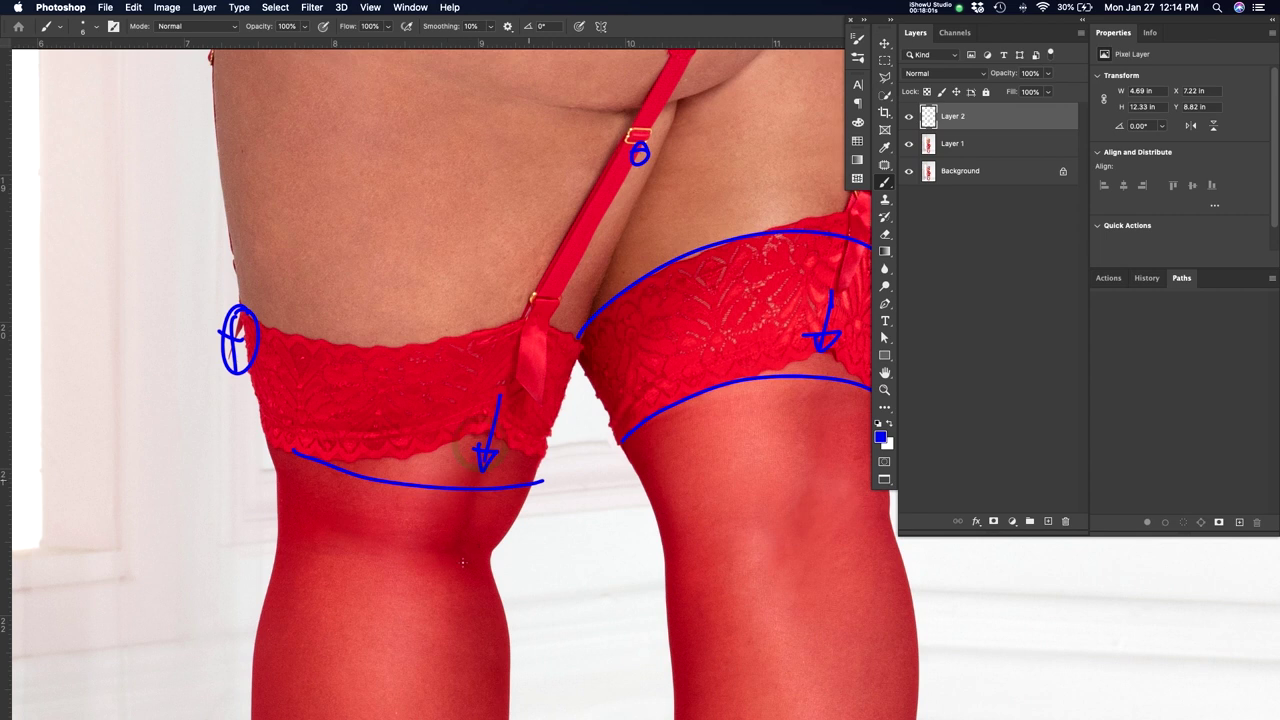
Circle a small spot on the inner thigh above the right stocking band in blue, and check the marks around both stocking tops
drag(729, 520, 589, 480)
drag(650, 371, 638, 507)
drag(483, 364, 483, 364)
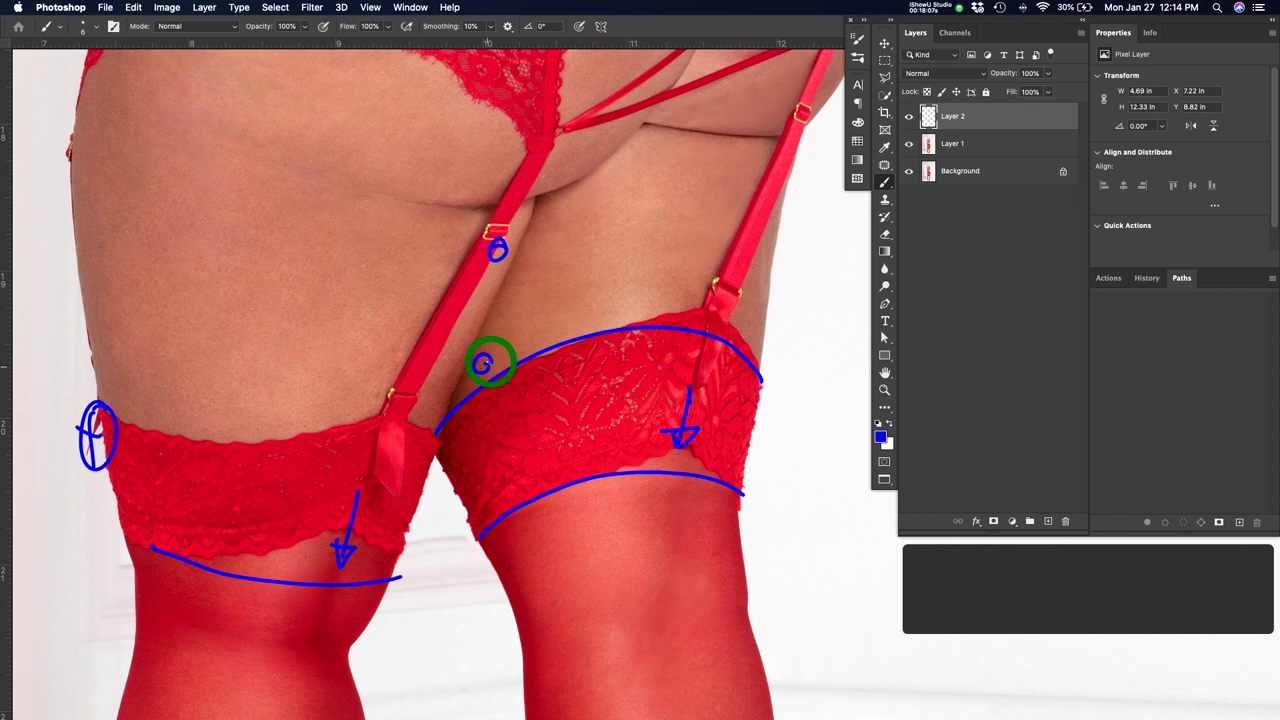
mouse_move(569, 334)
mouse_down()
mouse_move(566, 408)
mouse_move(570, 296)
mouse_up()
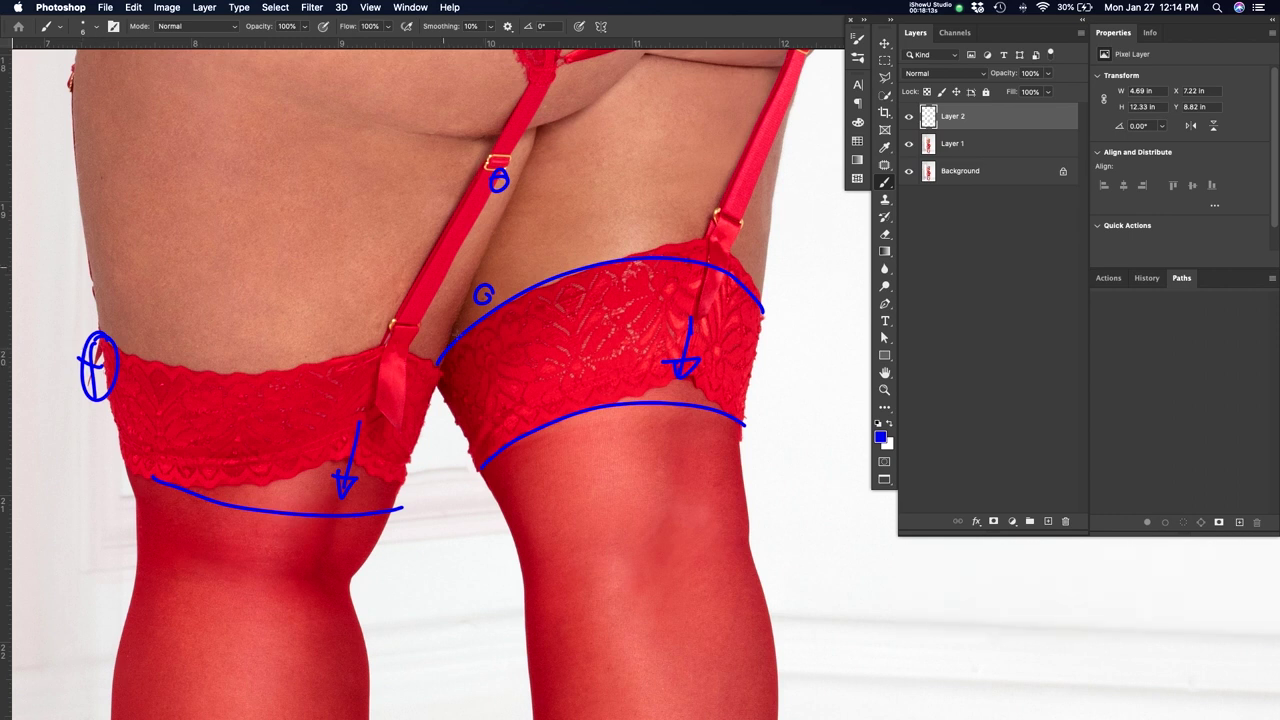
key(space)
drag(352, 341, 470, 367)
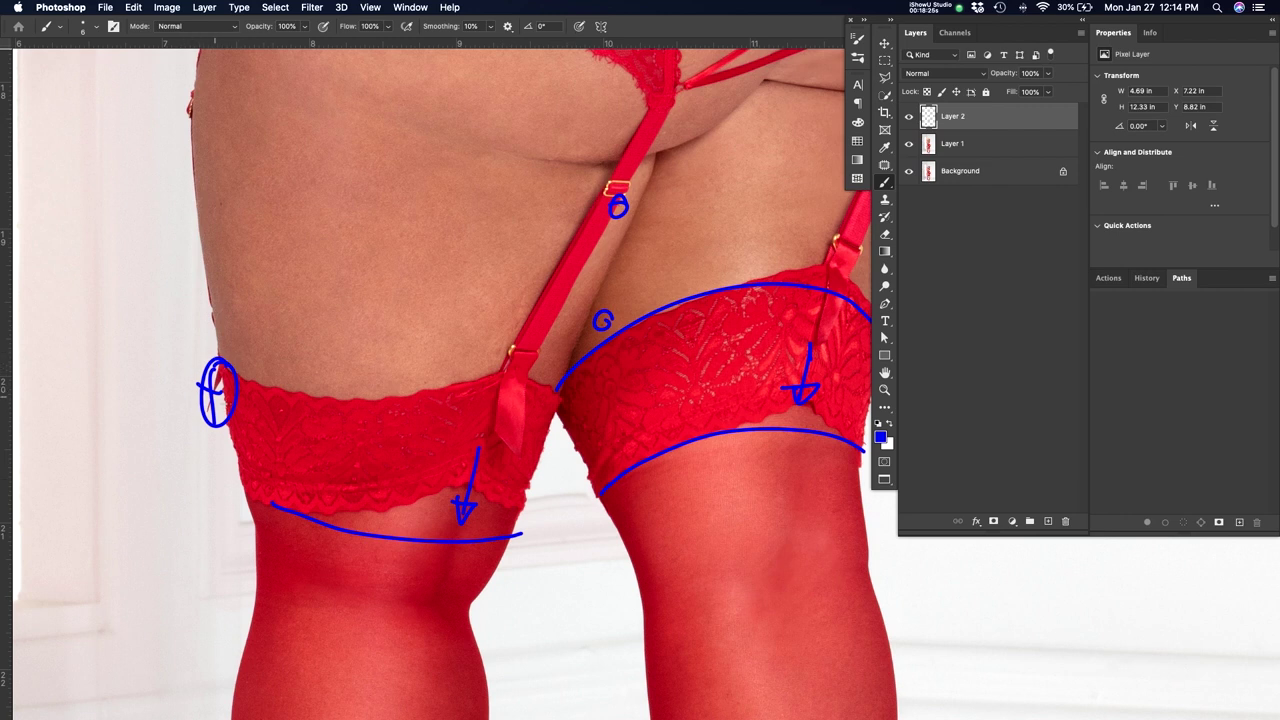
drag(651, 486, 503, 512)
drag(709, 325, 699, 453)
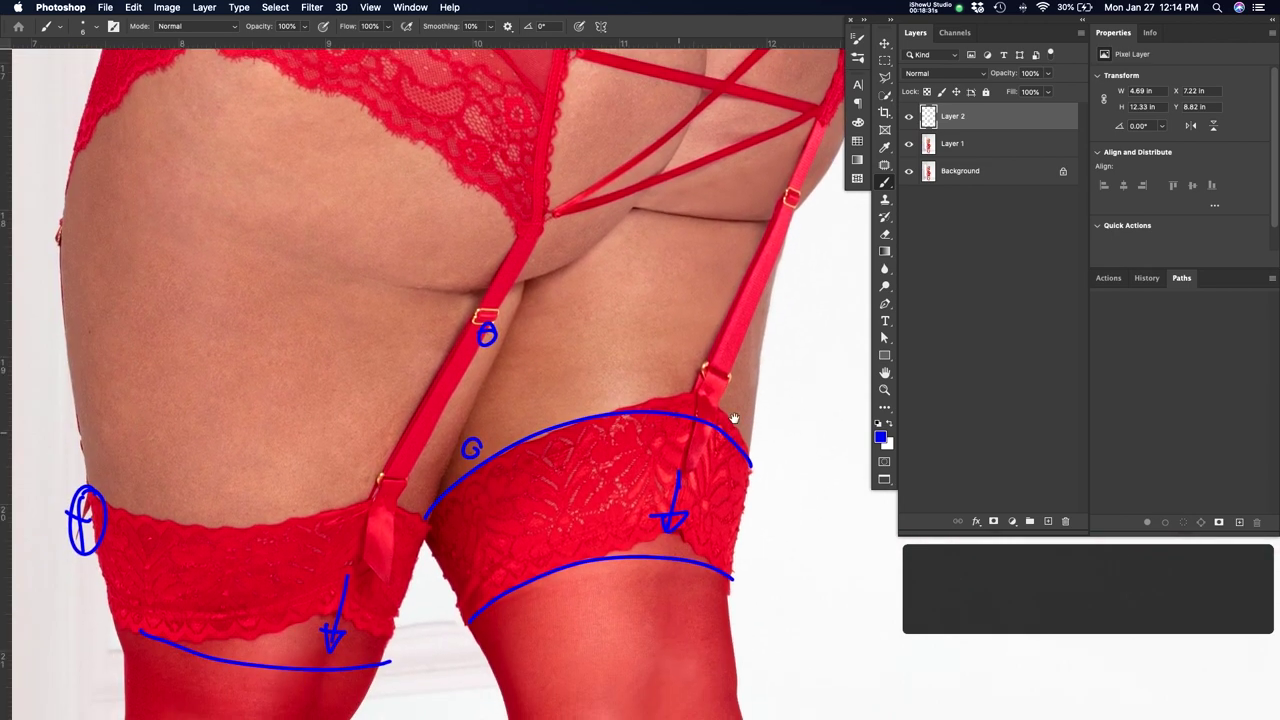
Circle the uneven patches on the backs and sides of both shoes and the front of the right shoe in blue
drag(471, 563, 448, 294)
drag(629, 628, 620, 94)
drag(574, 480, 594, 286)
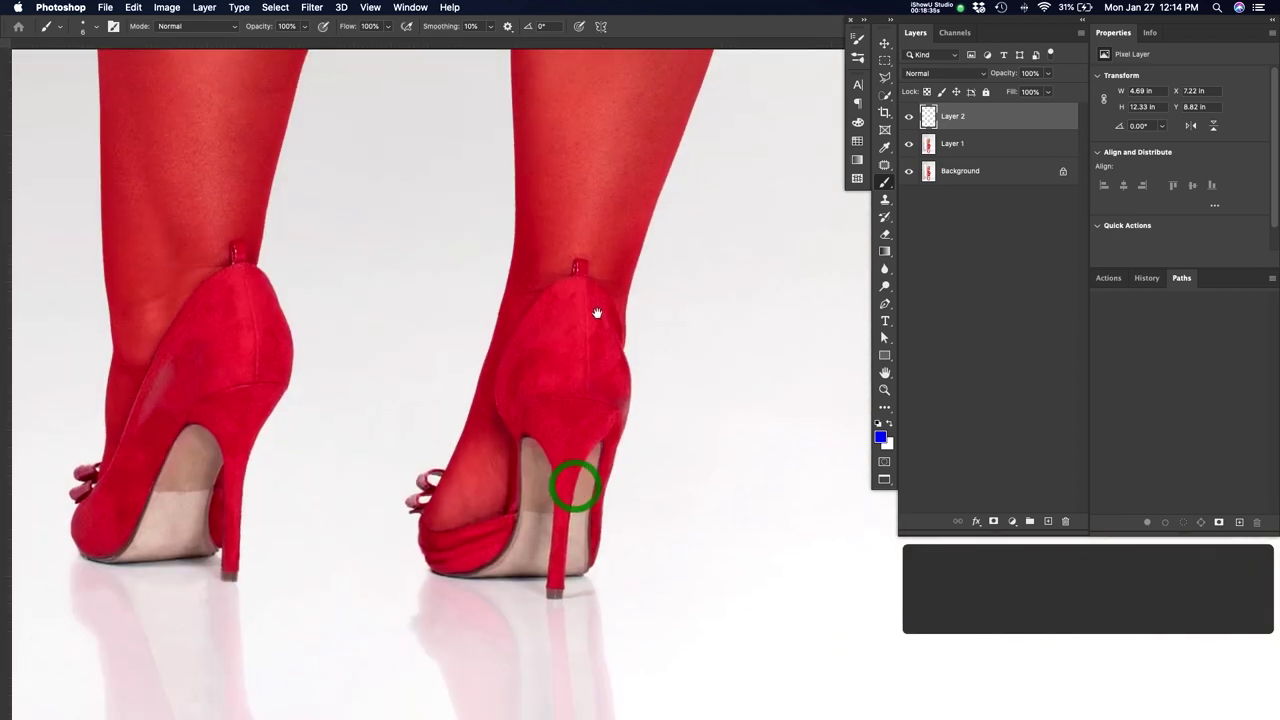
mouse_move(146, 440)
mouse_down()
mouse_move(160, 455)
mouse_move(218, 335)
mouse_up()
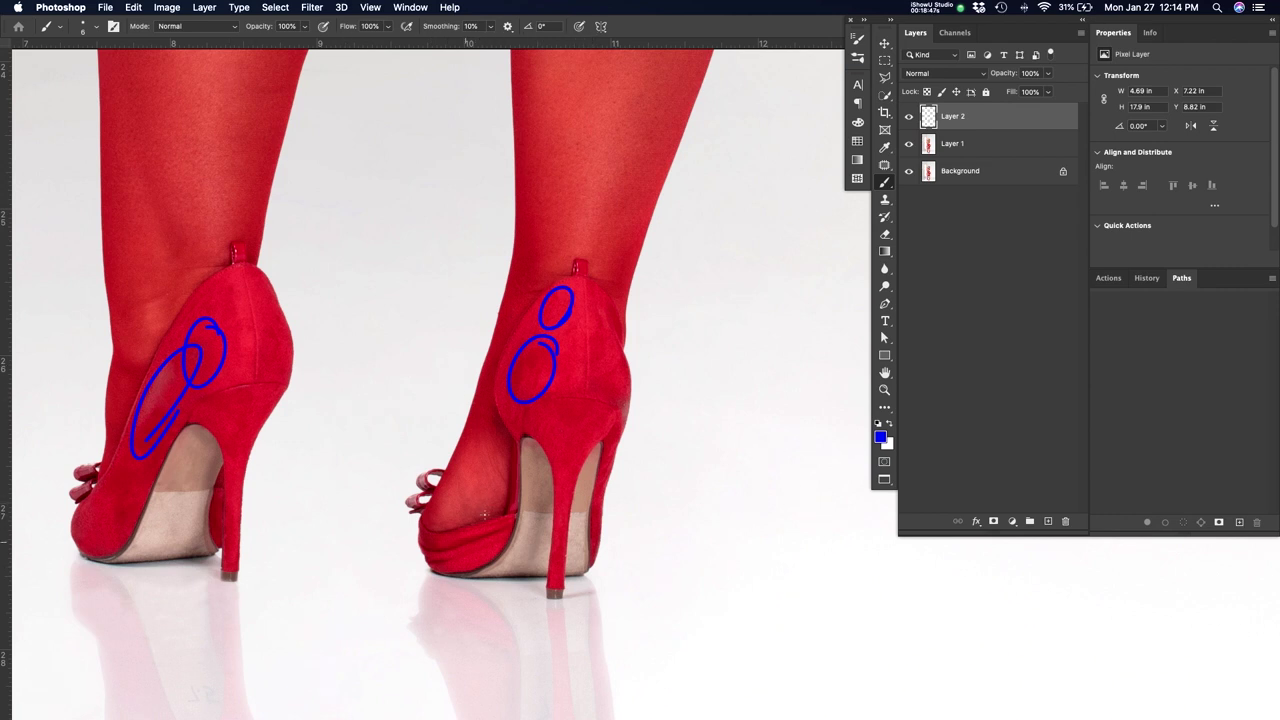
mouse_move(446, 565)
mouse_down()
mouse_move(510, 531)
mouse_move(420, 552)
mouse_up()
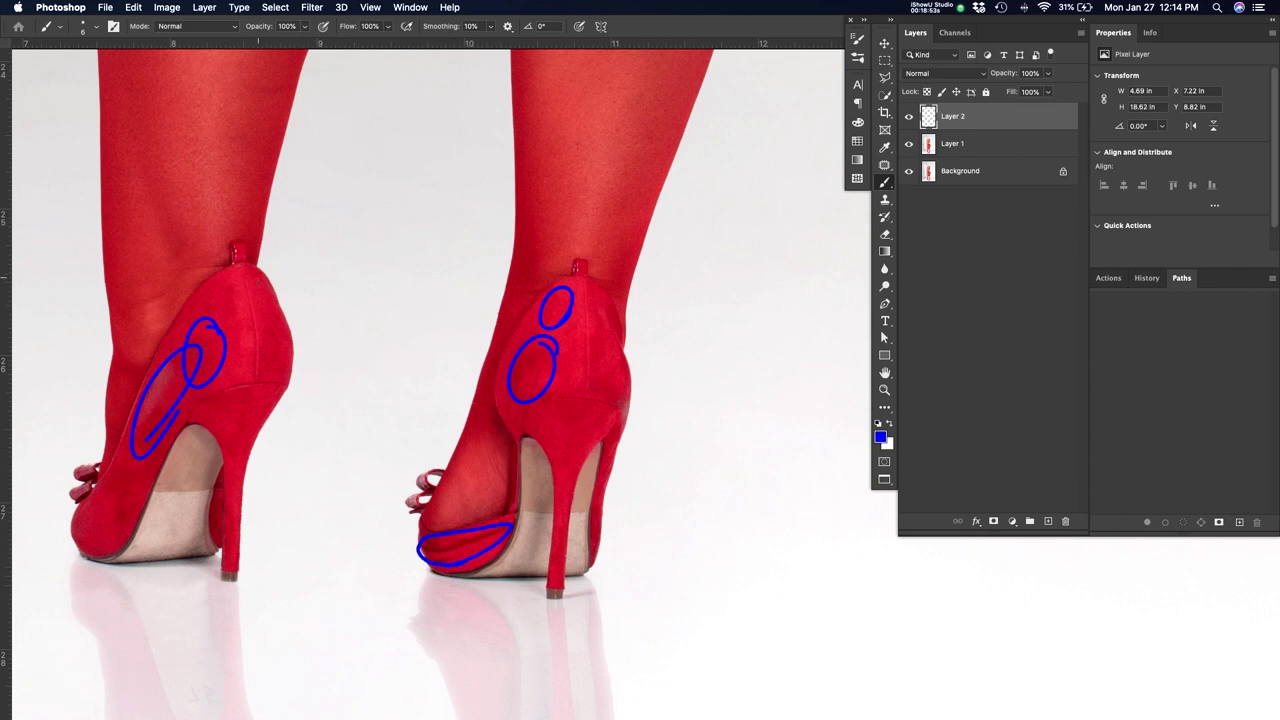
Erase the blue curve below the lower back band
key(super+minus)
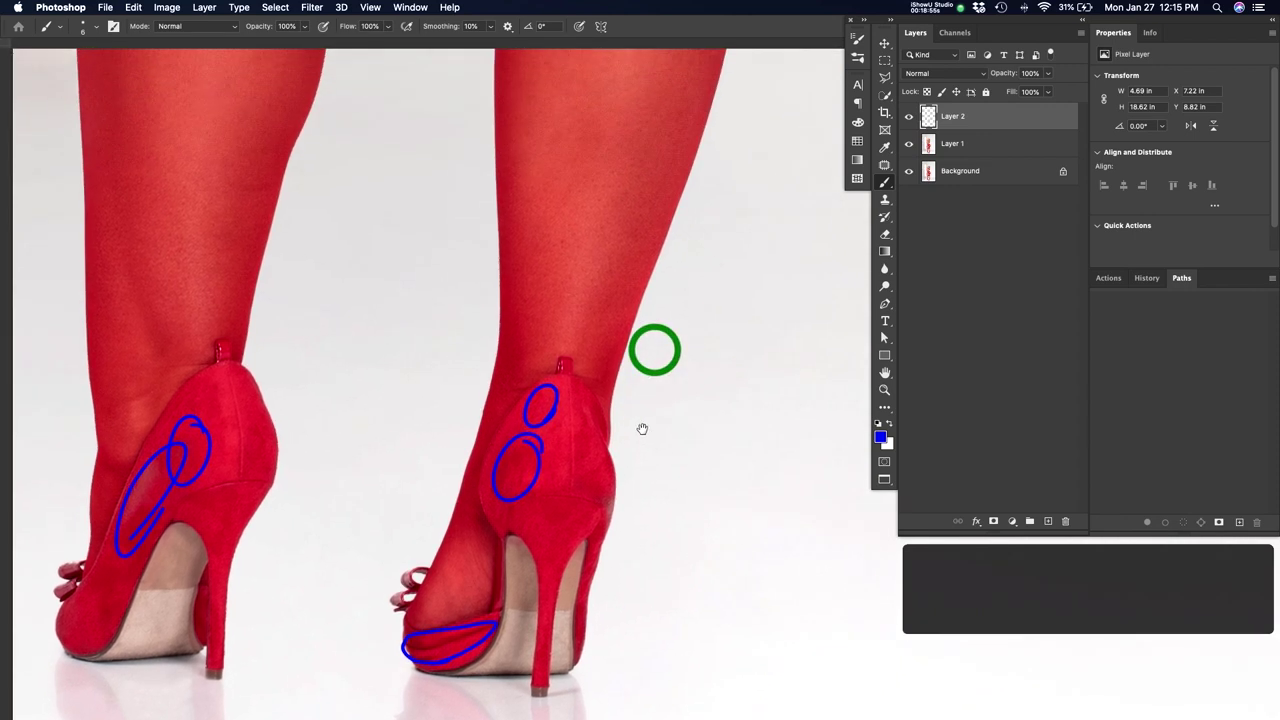
key(super+minus)
key(super+minus)
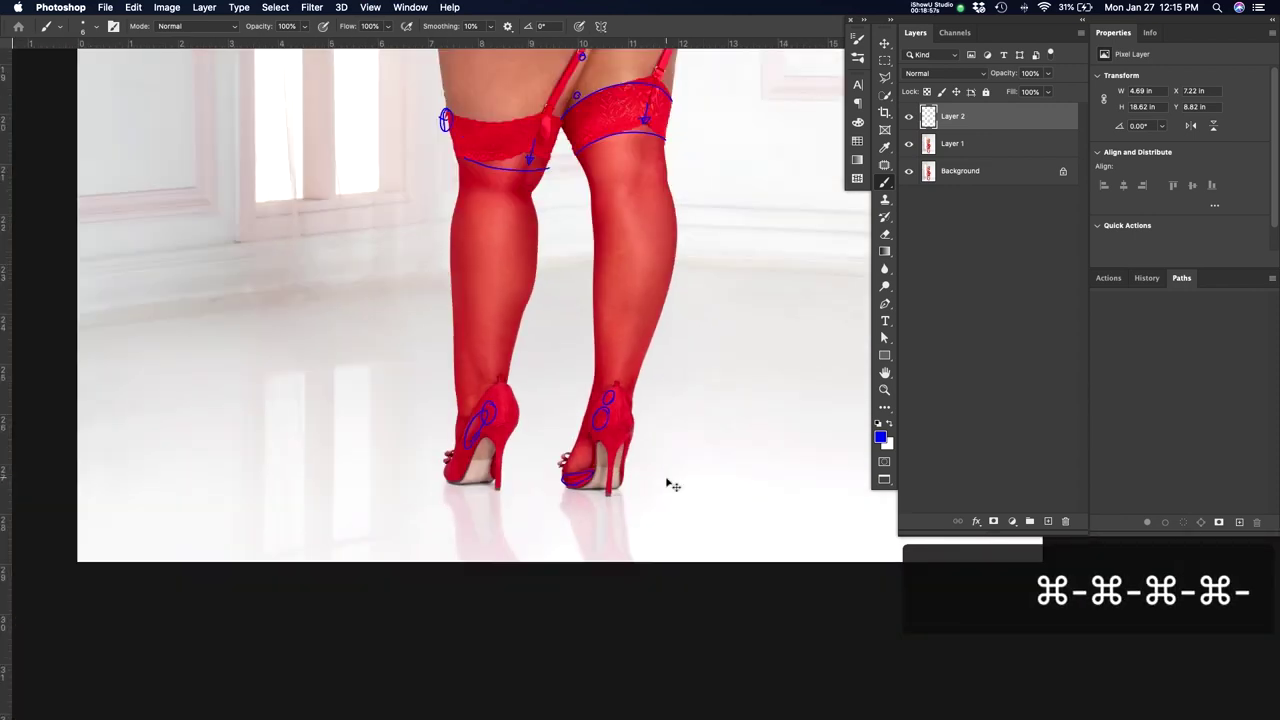
drag(663, 234, 591, 620)
drag(617, 500, 599, 644)
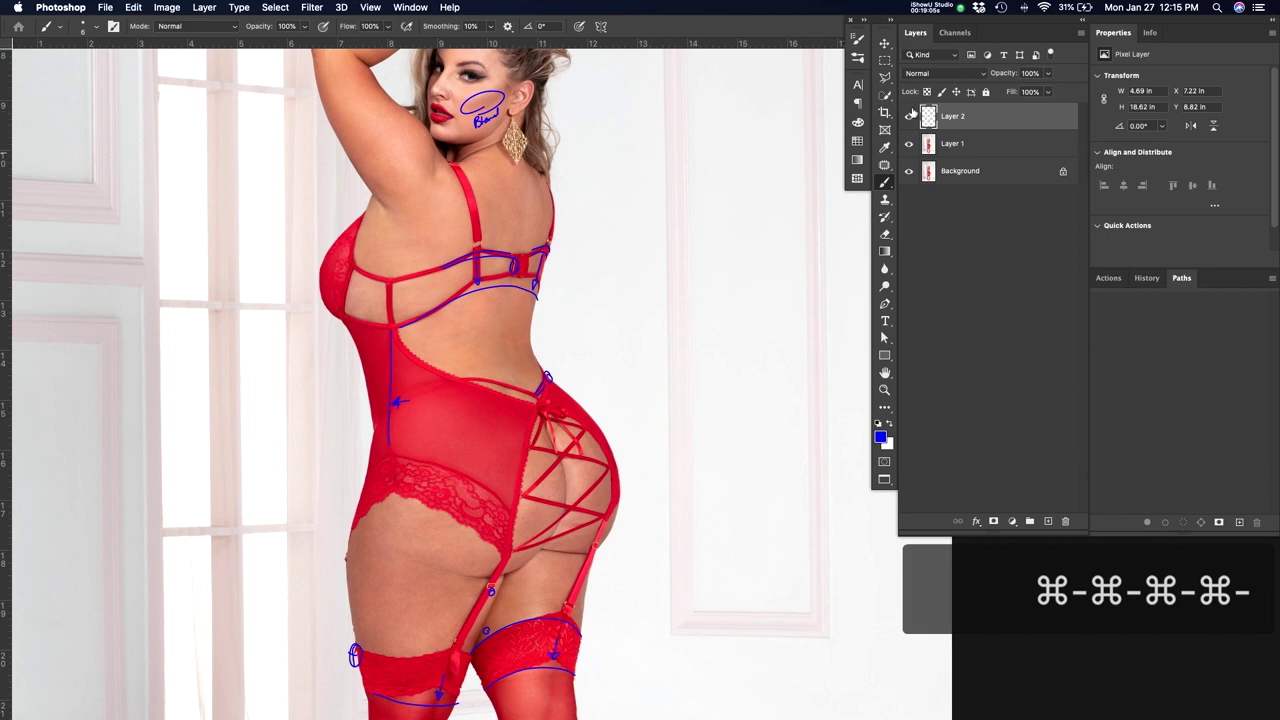
key(e)
drag(578, 328, 428, 319)
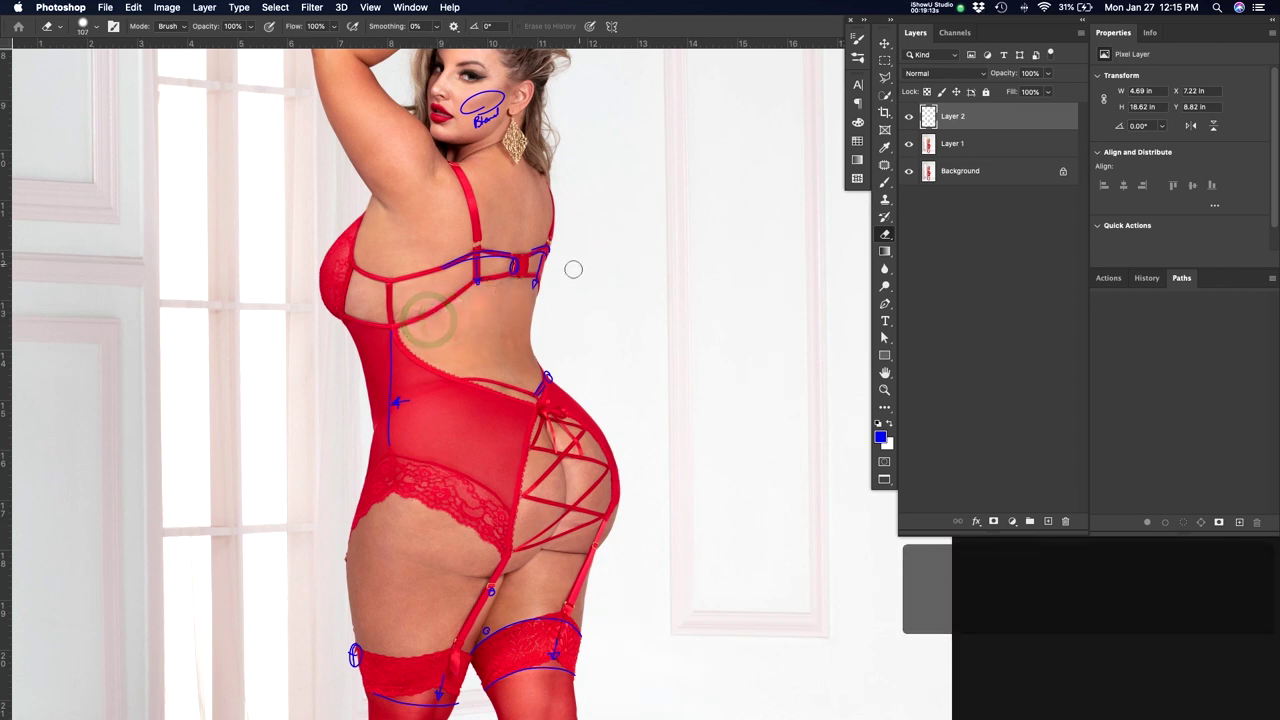
Brush a flatter blue line across the back below the lower band, and extend both downward arrows to it
key(b)
click(398, 330)
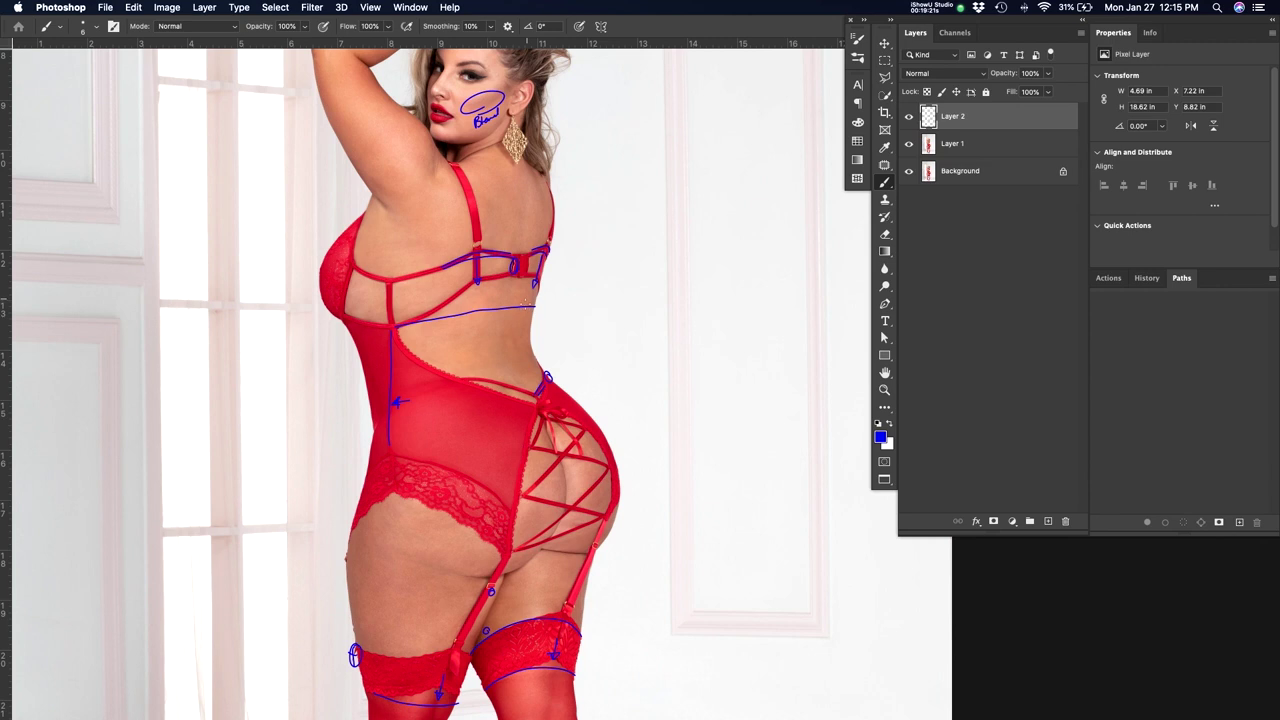
drag(477, 270, 480, 304)
click(537, 278)
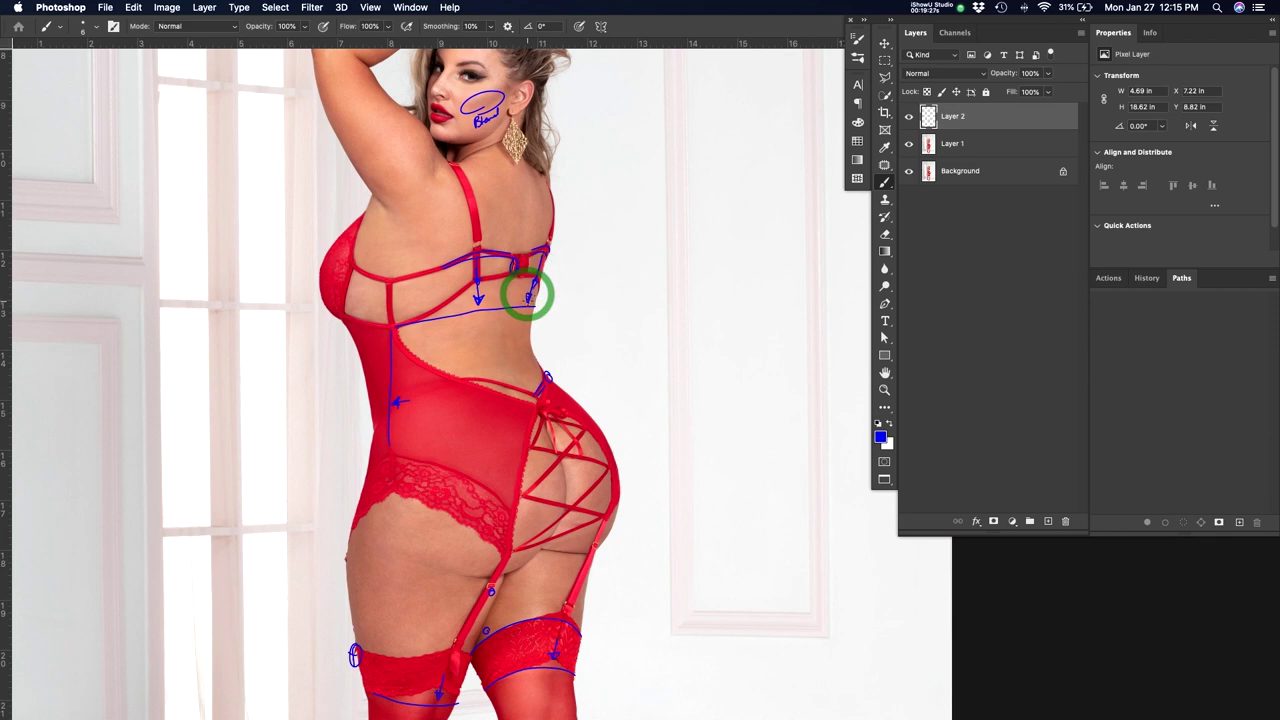
Check the marked-up back-view photo as a whole, save it, and close it
mouse_move(608, 254)
mouse_down()
mouse_move(597, 331)
mouse_move(594, 263)
mouse_up()
key(super+0)
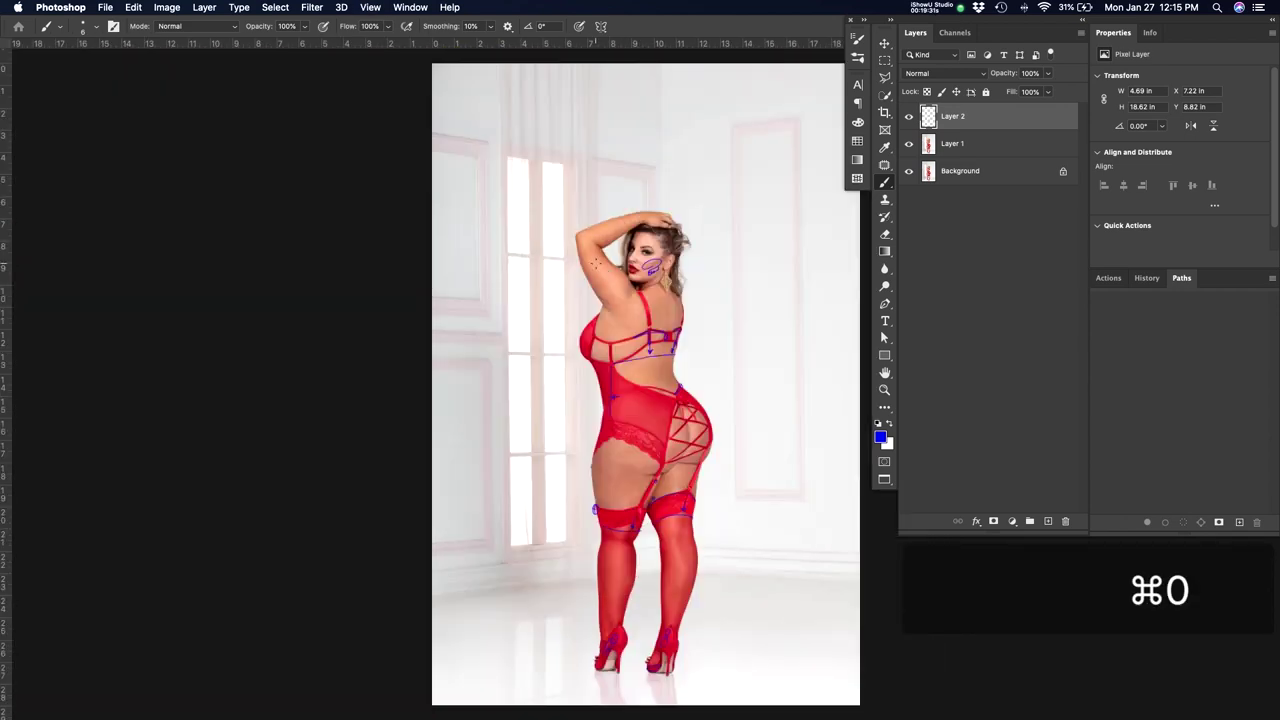
drag(700, 494, 675, 487)
key(super+s)
key(super+w)
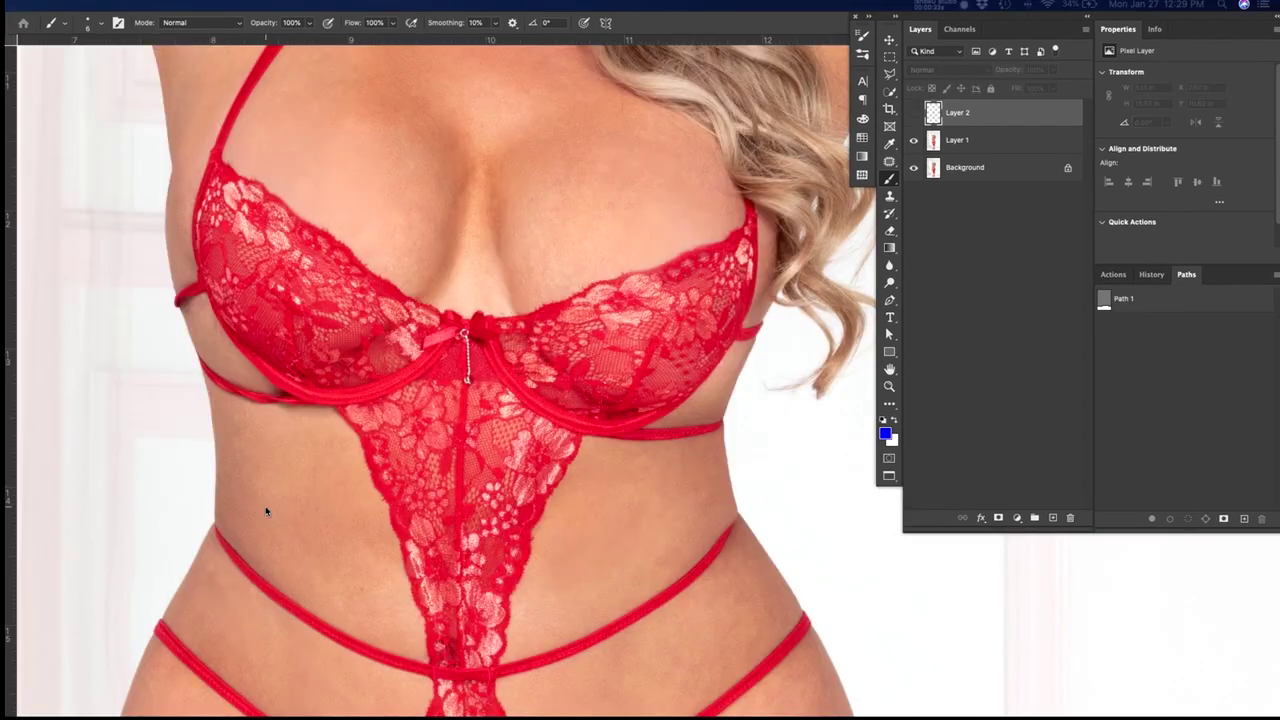
Examine the front-view photo without its correction marks, from the torso down to the shoes and as a whole
click(264, 506)
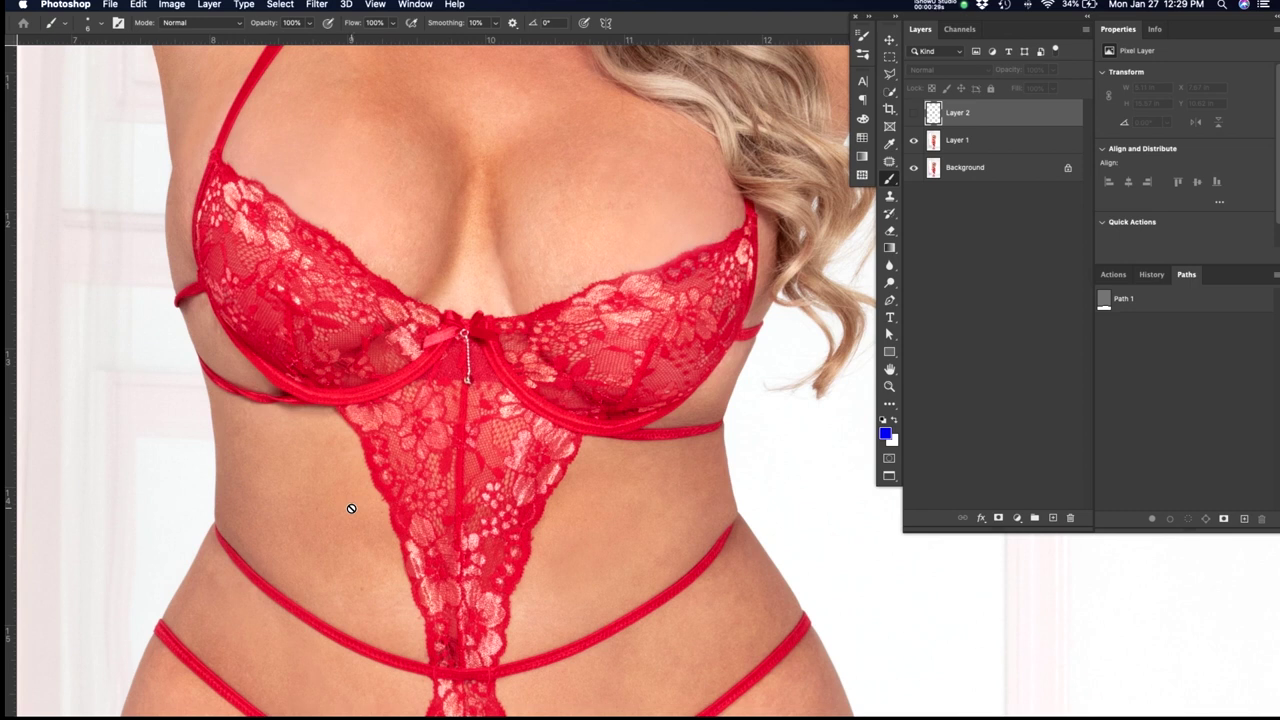
scroll(460, 470, down, 20)
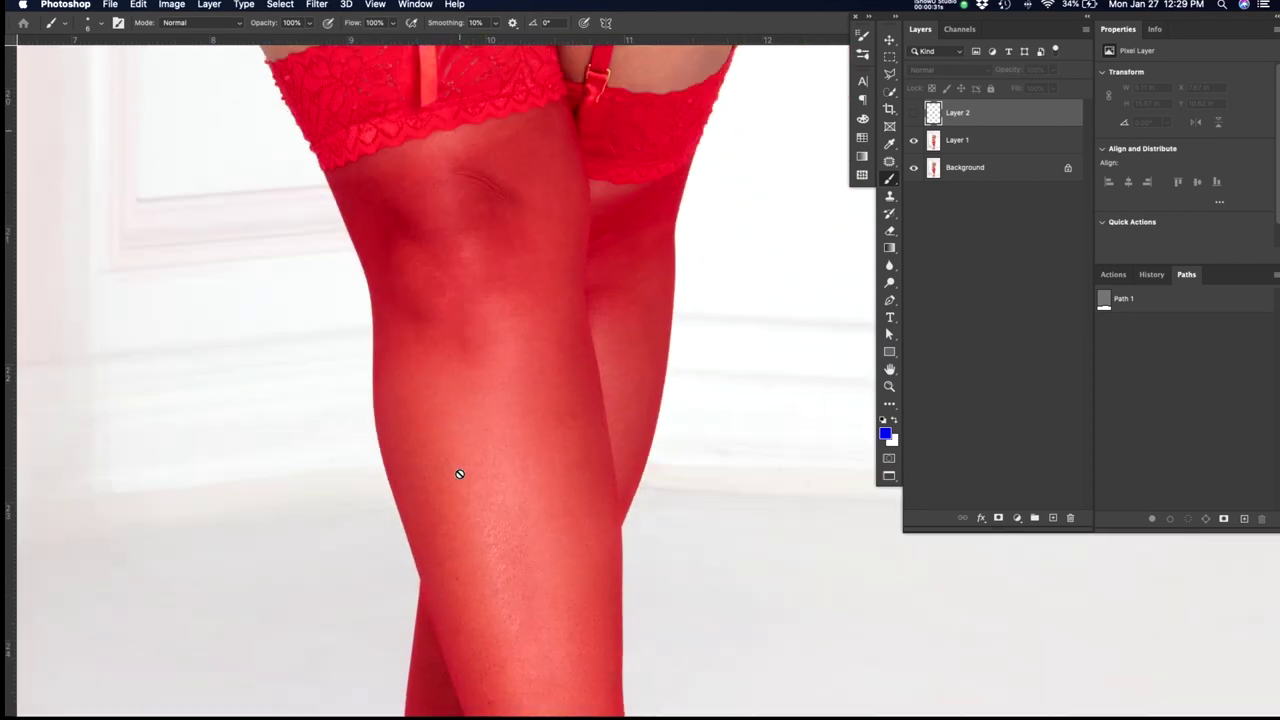
scroll(459, 473, down, 10)
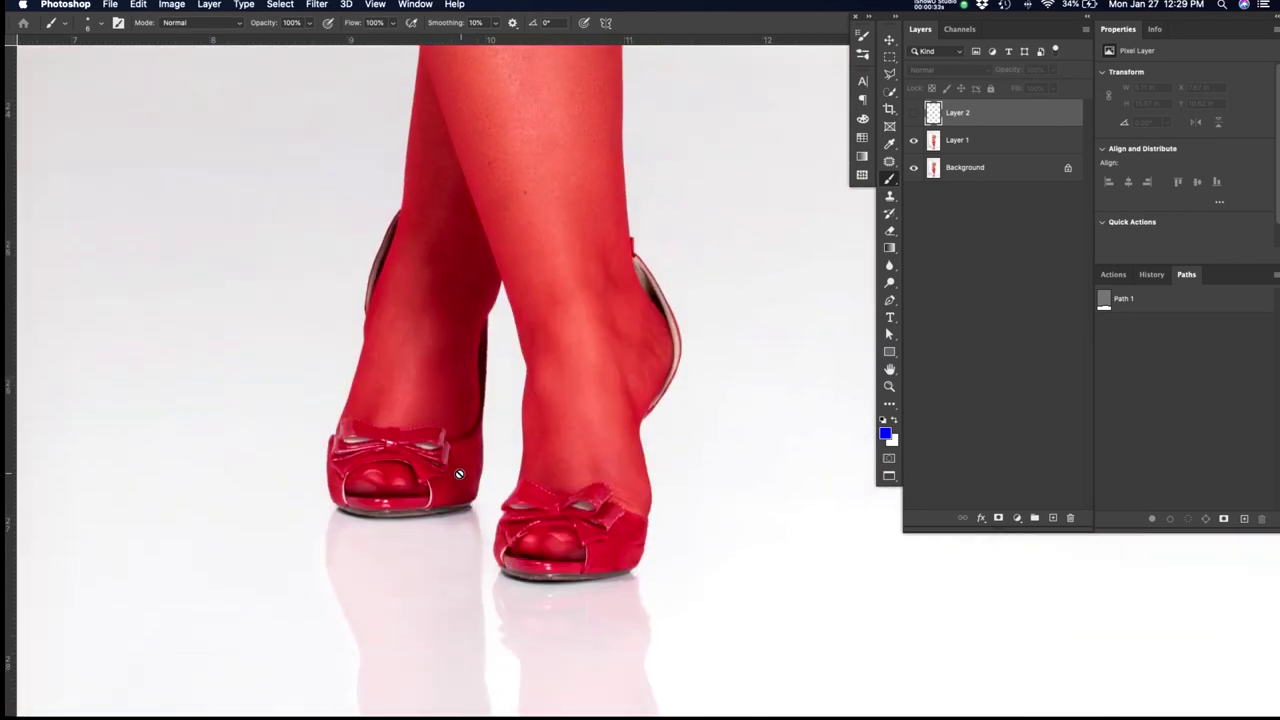
scroll(670, 378, up, 5)
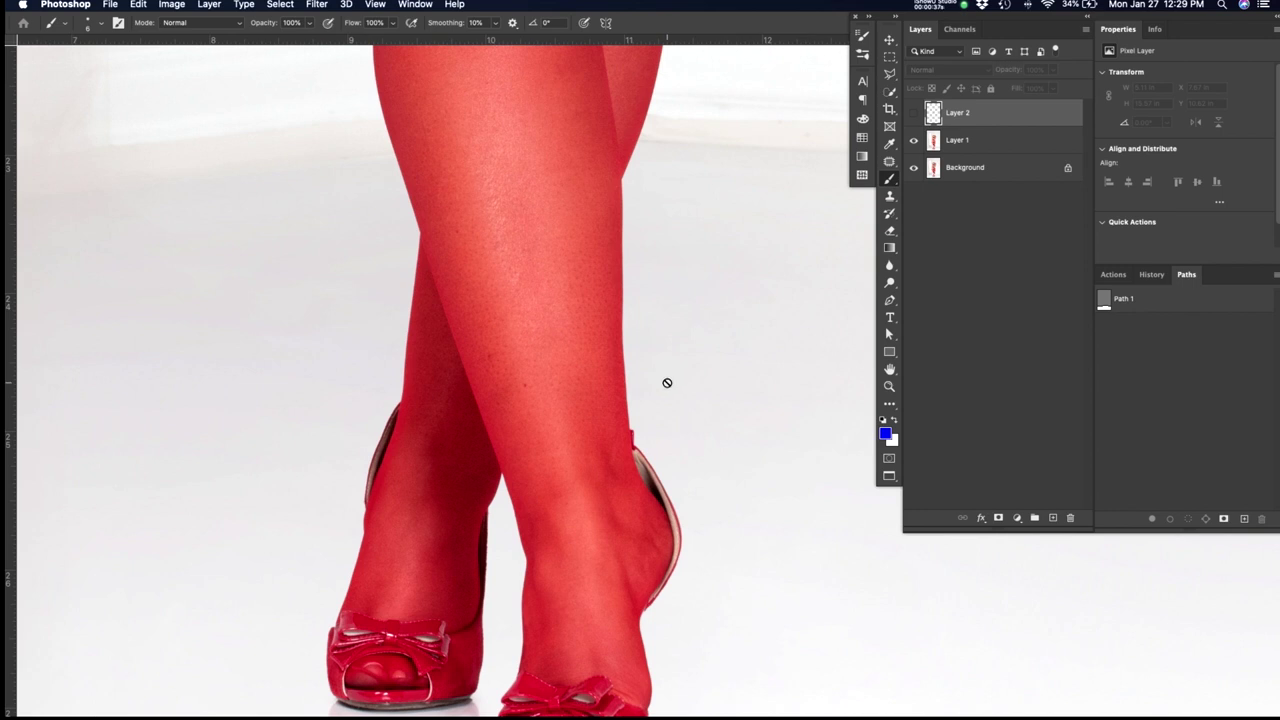
scroll(667, 382, up, 5)
key(super+0)
key(z)
mouse_move(680, 368)
mouse_down()
mouse_move(766, 368)
mouse_move(670, 368)
mouse_up()
drag(706, 432, 760, 432)
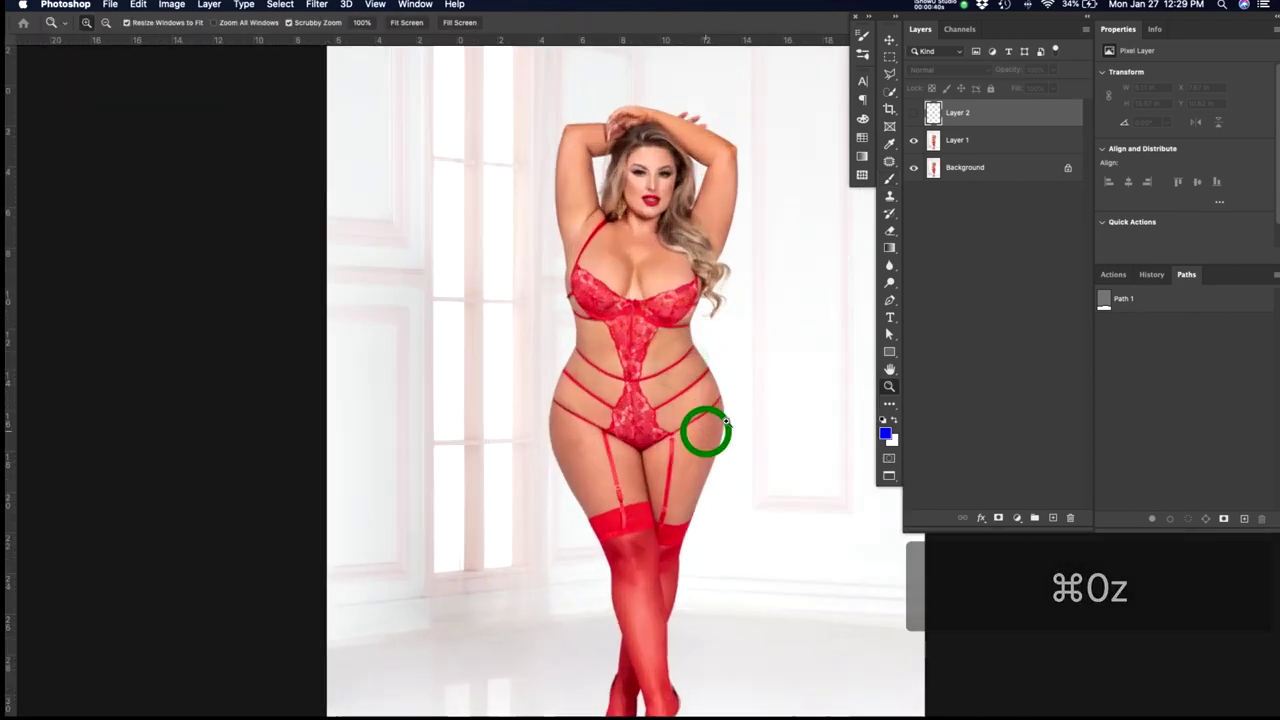
Compare the retouched front-view layer with the original background layer by switching their visibility back and forth
alt+click(914, 168)
scroll(732, 459, down, 1)
scroll(732, 459, up, 2)
scroll(732, 459, down, 3)
alt+click(914, 170)
alt+click(914, 170)
alt+click(914, 170)
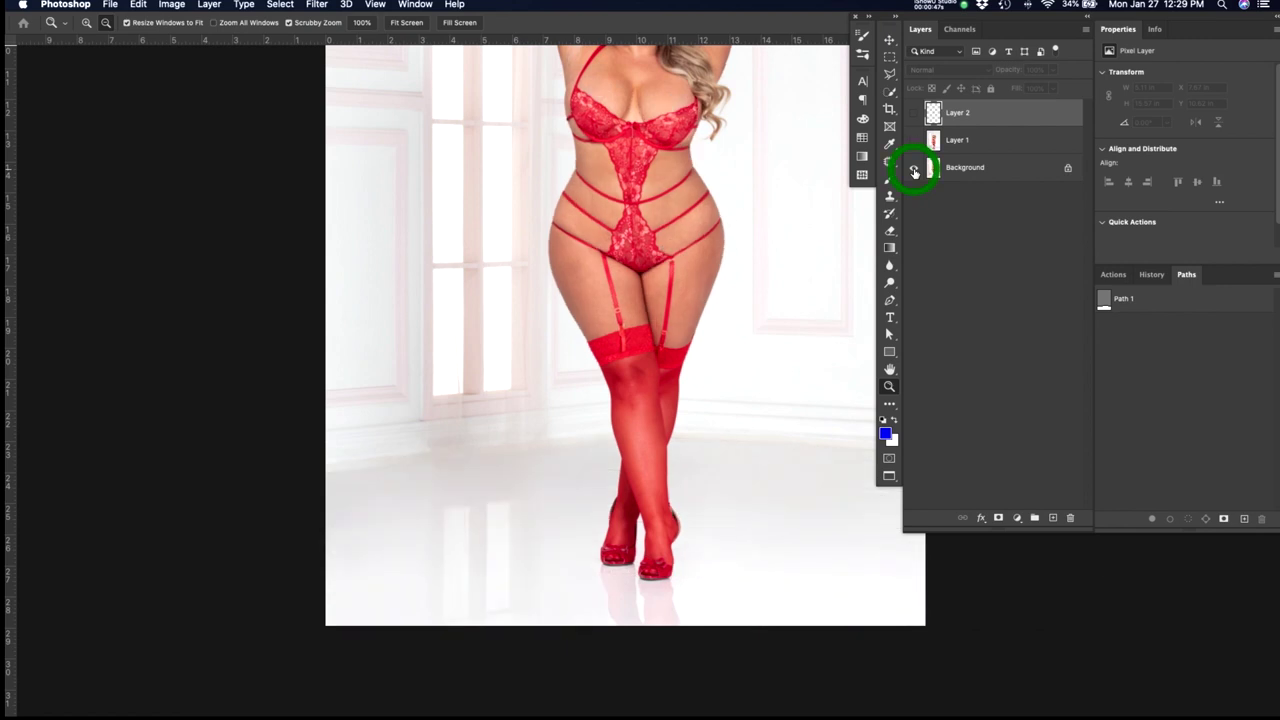
alt+click(914, 170)
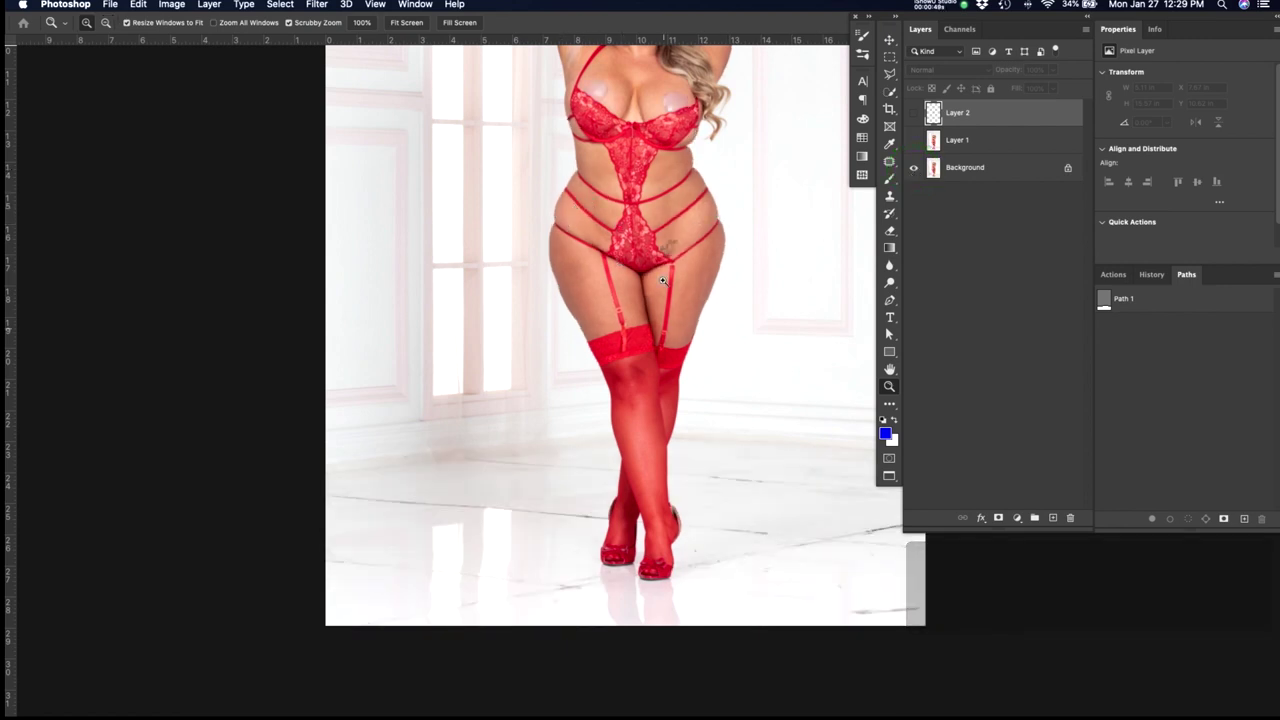
Examine the original front-view photo up close, around the torso, chest, face and raised arms
drag(660, 169, 648, 299)
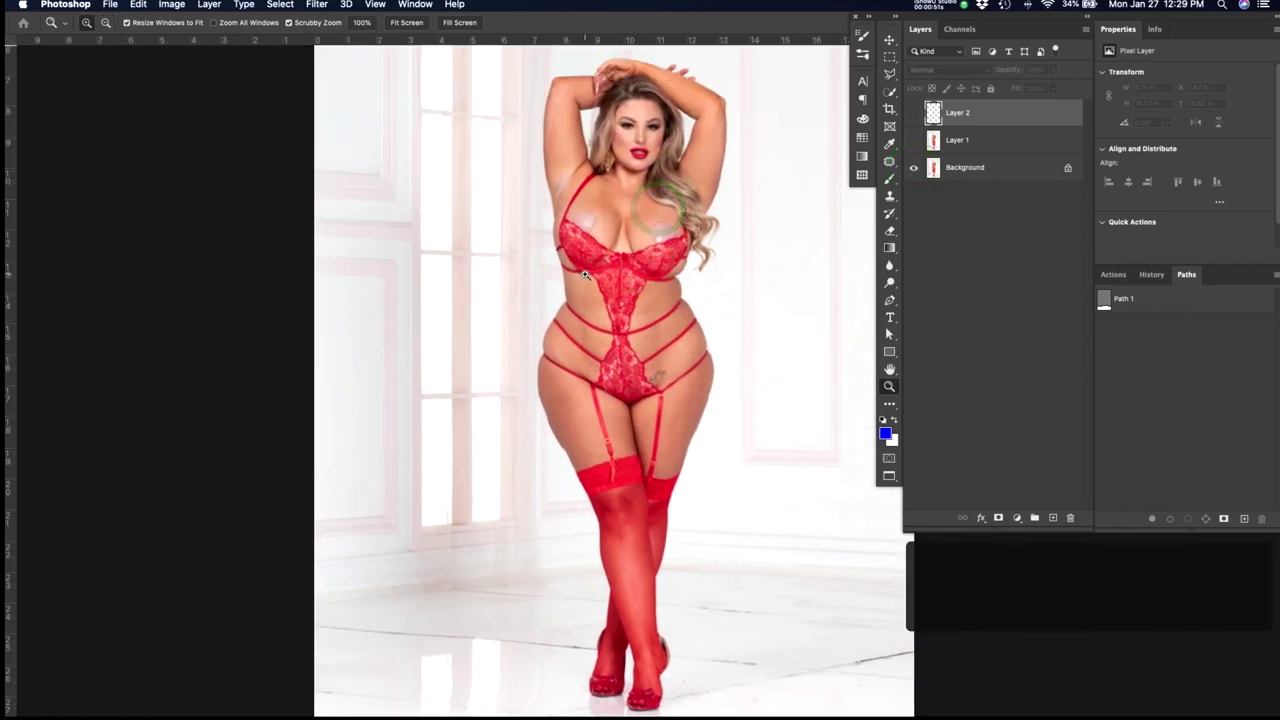
click(643, 259)
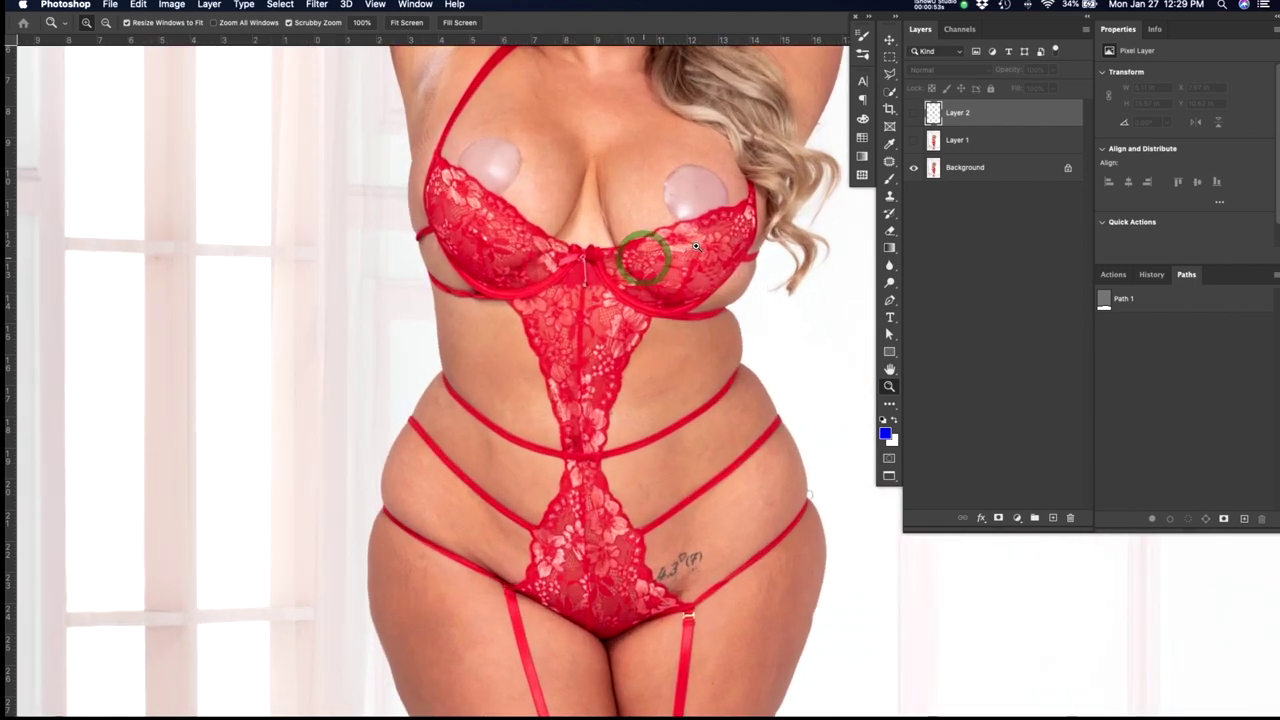
scroll(671, 314, down, 5)
scroll(671, 315, up, 5)
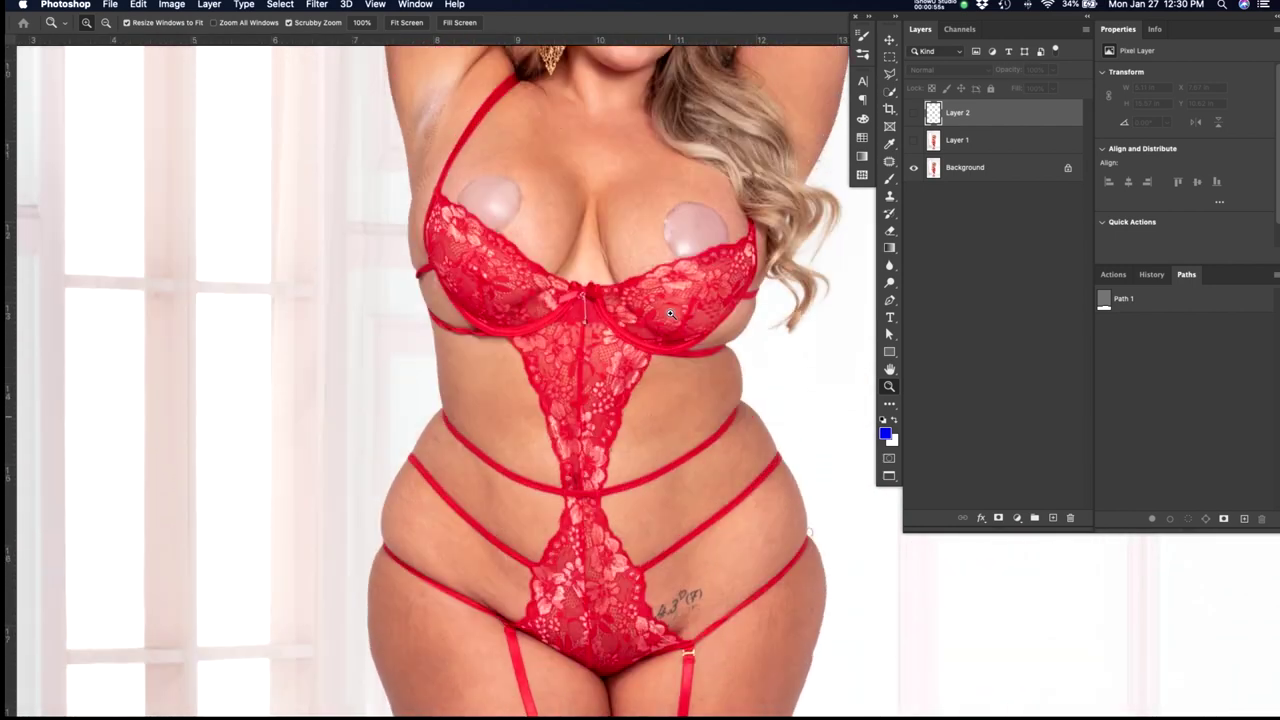
drag(619, 192, 623, 400)
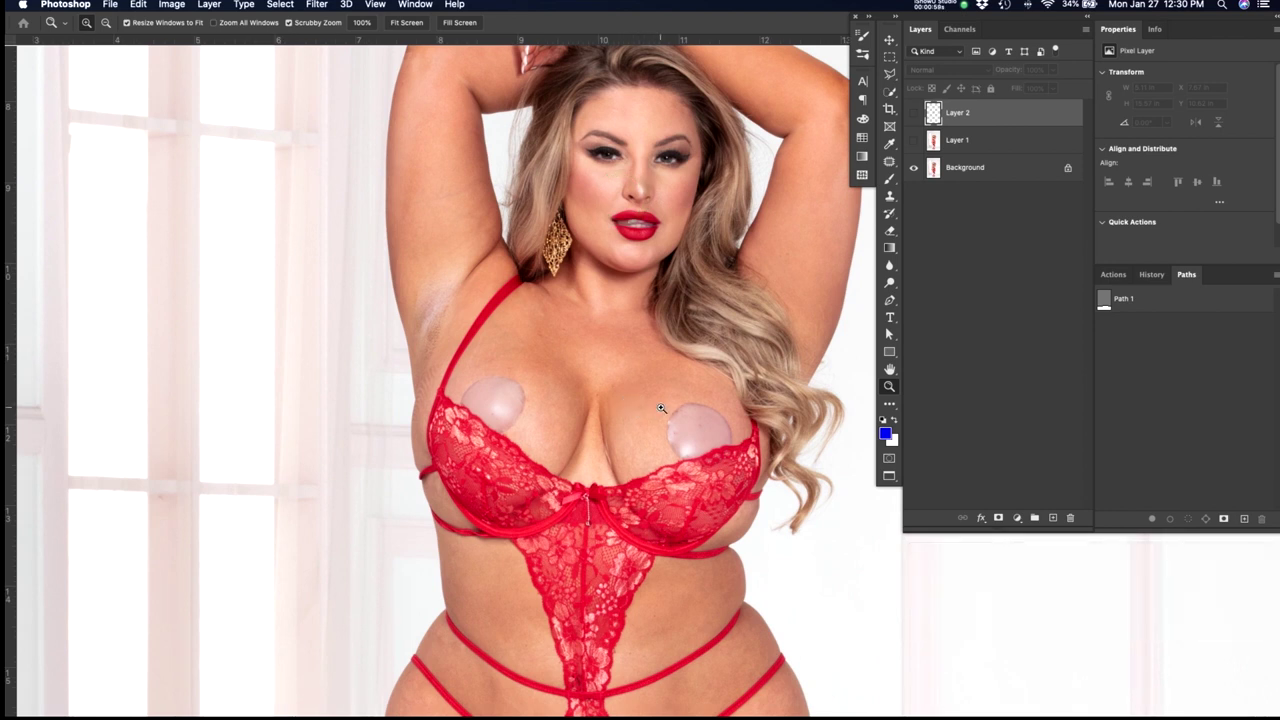
drag(631, 326, 617, 431)
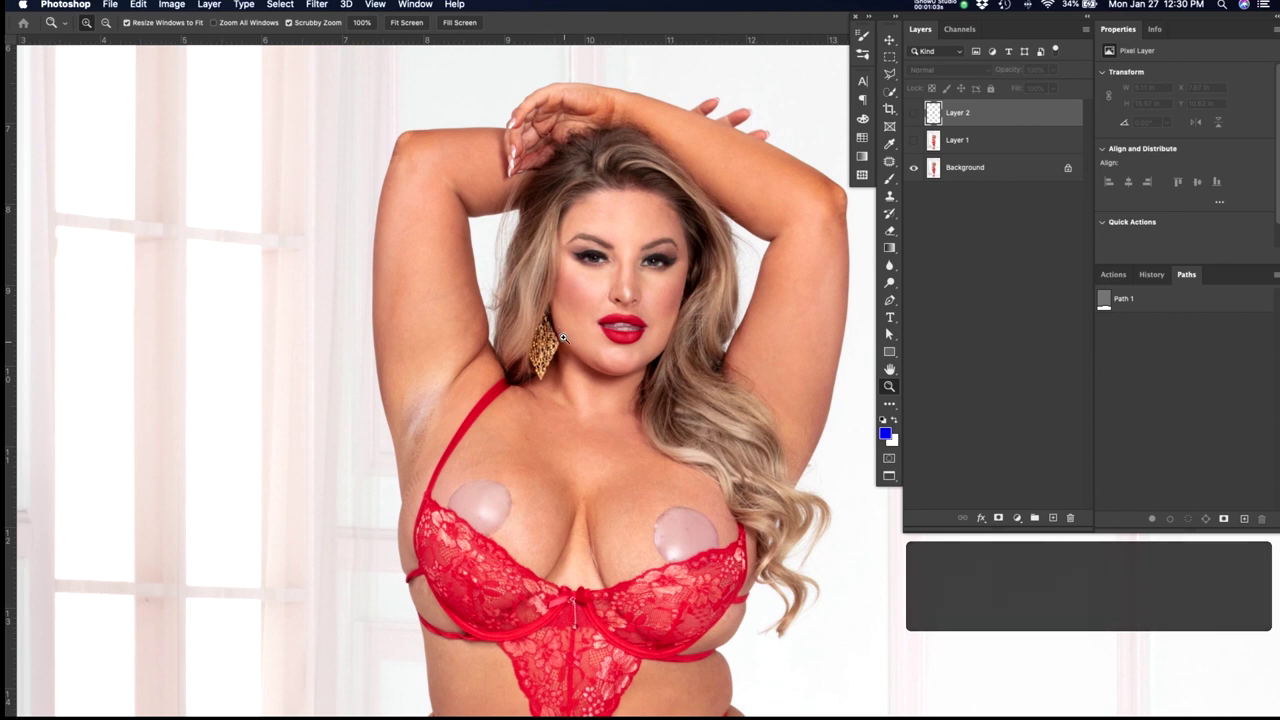
drag(647, 431, 617, 356)
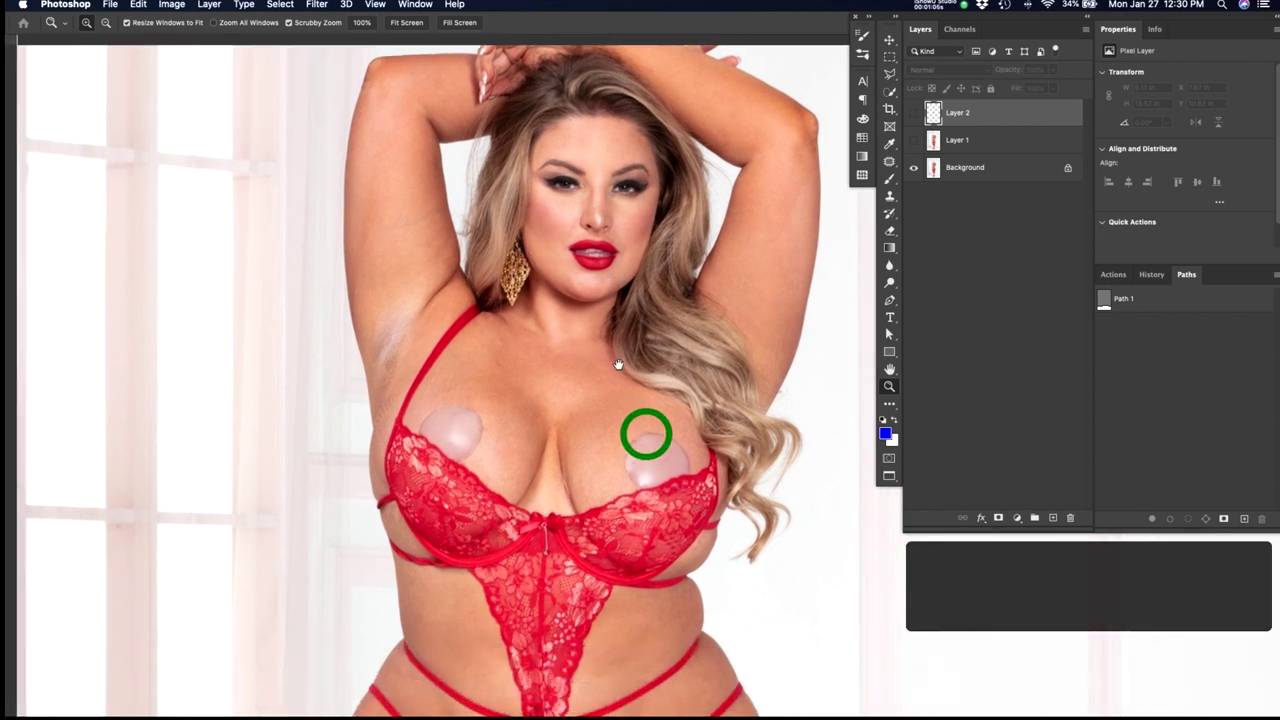
mouse_move(606, 253)
mouse_down()
mouse_move(658, 234)
mouse_move(622, 251)
mouse_up()
drag(619, 557, 632, 395)
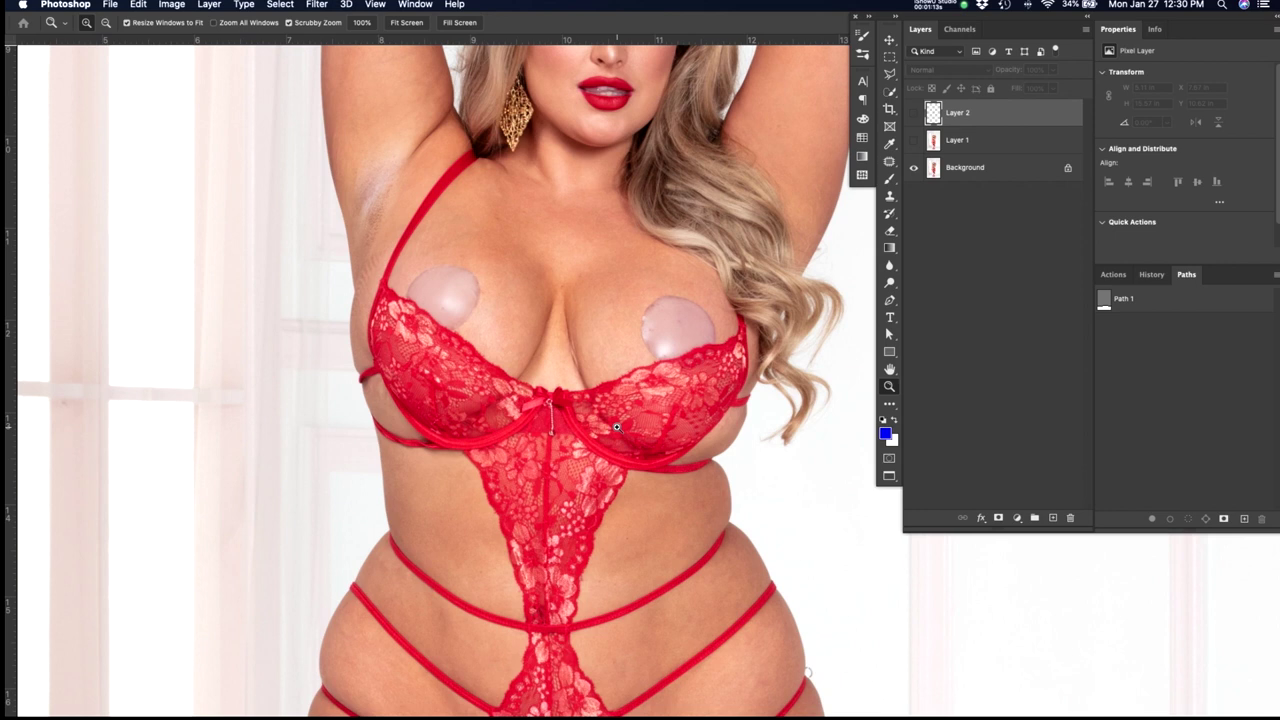
Show the retouched Layer 1 again, check the figure down to the shoes, and turn the correction marks on Layer 2 back on
click(913, 141)
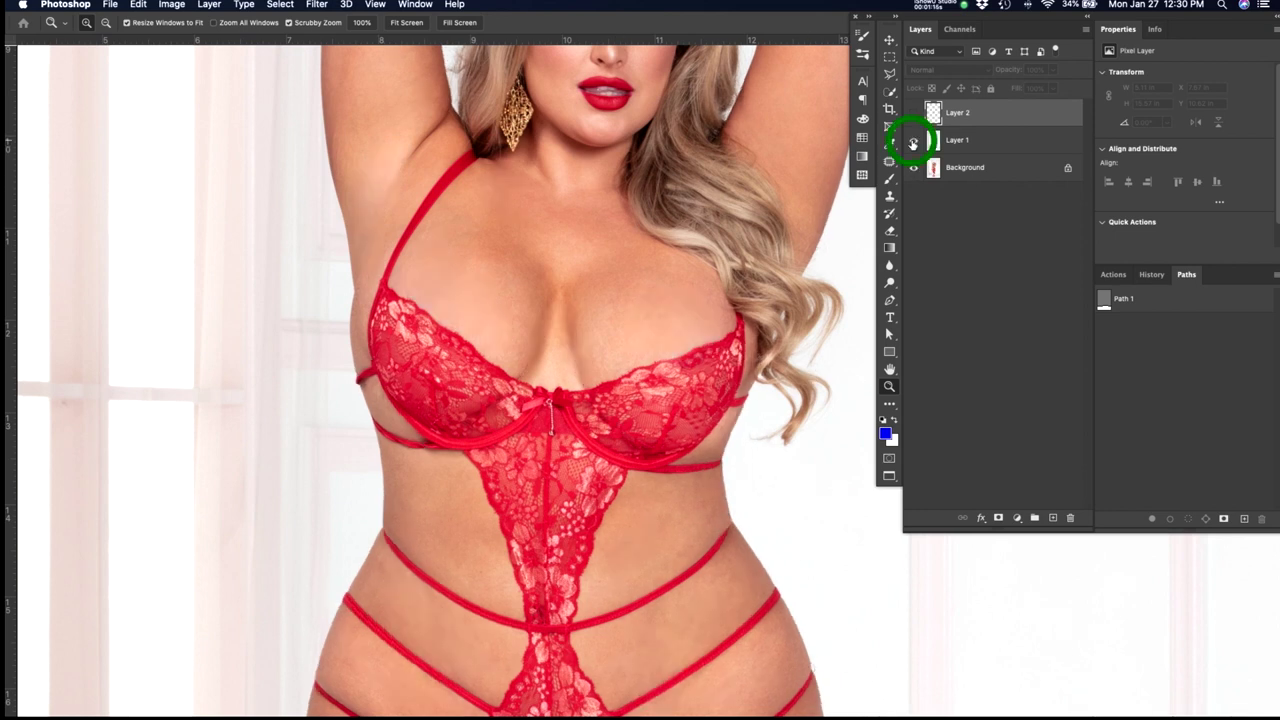
alt+click(663, 283)
click(697, 446)
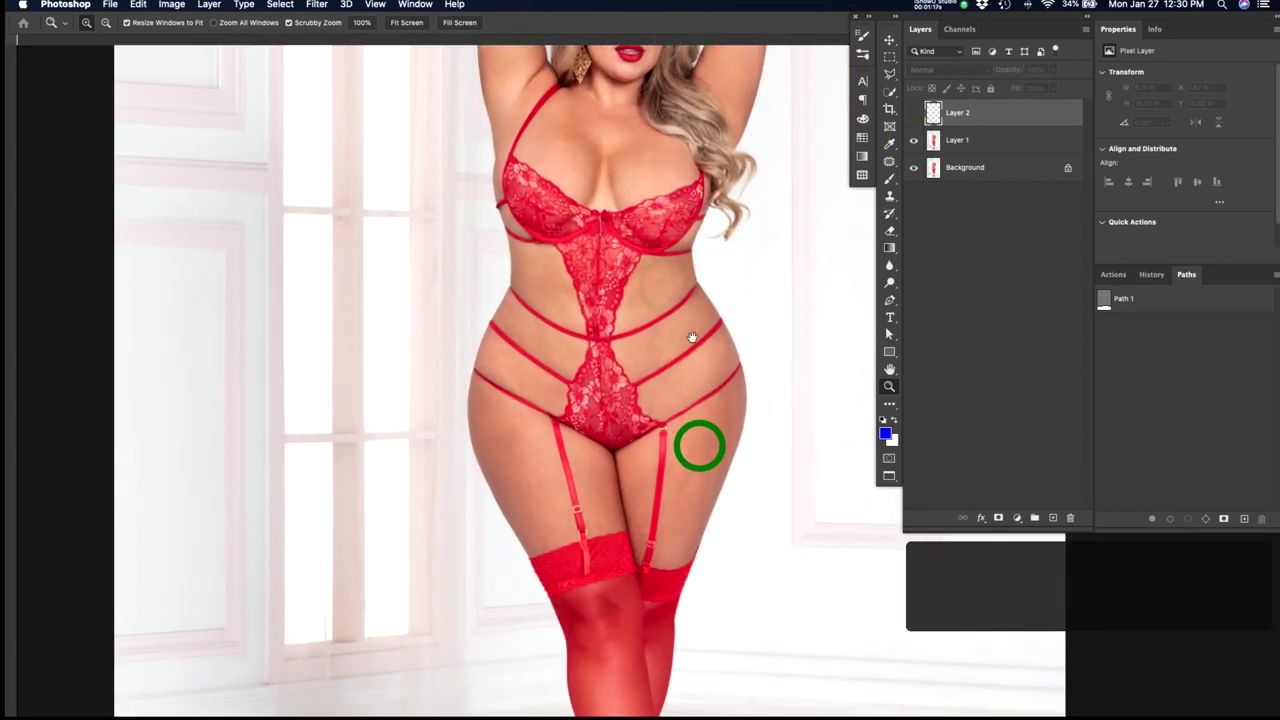
drag(657, 540, 634, 369)
drag(646, 571, 637, 405)
drag(600, 586, 658, 561)
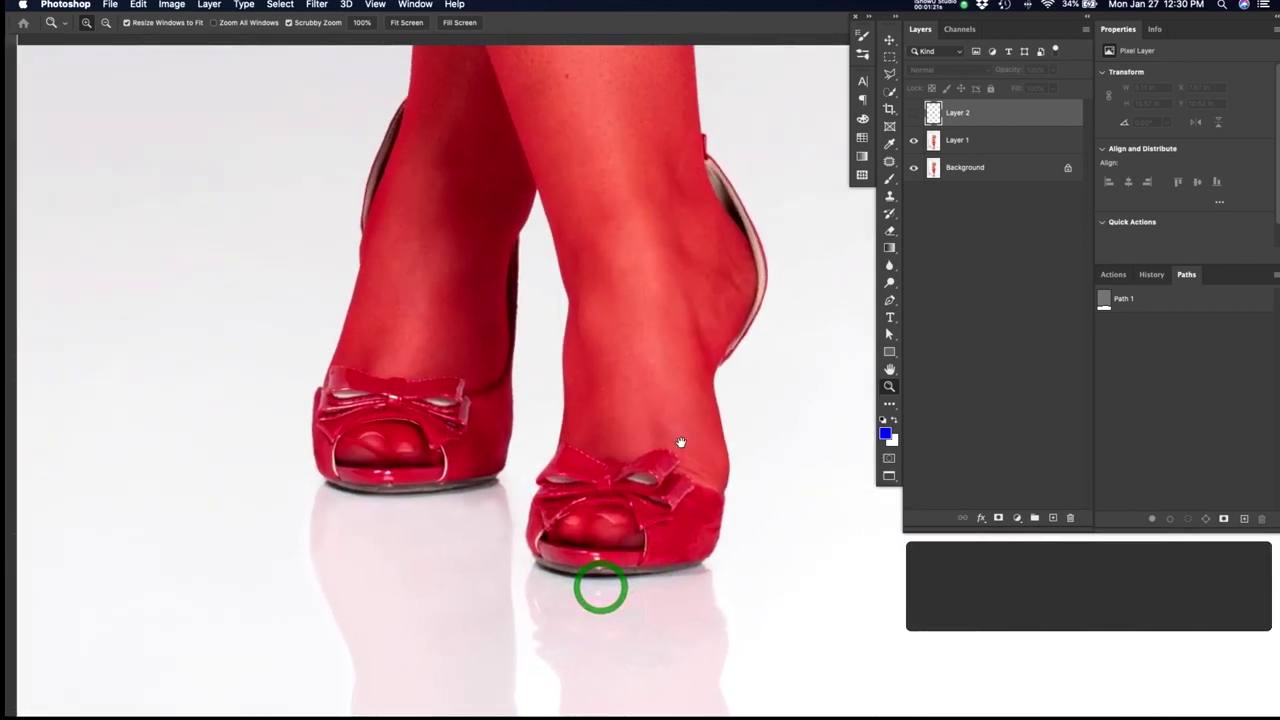
click(689, 403)
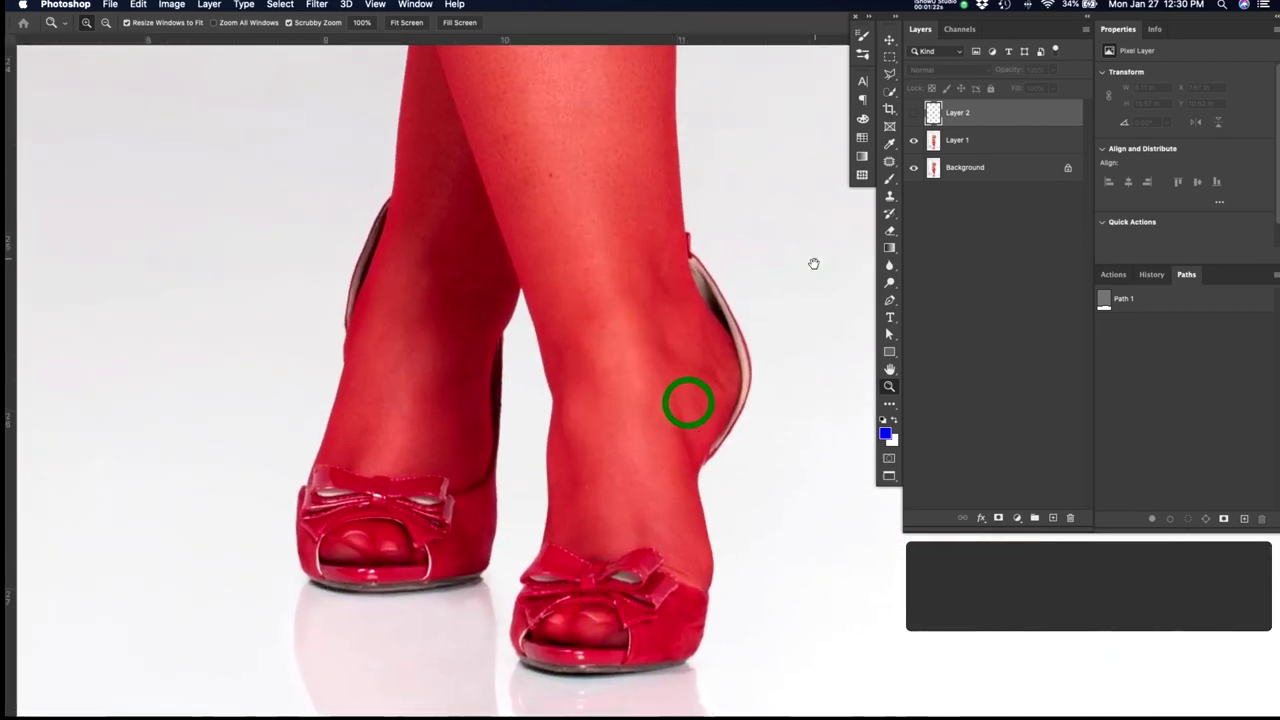
click(913, 115)
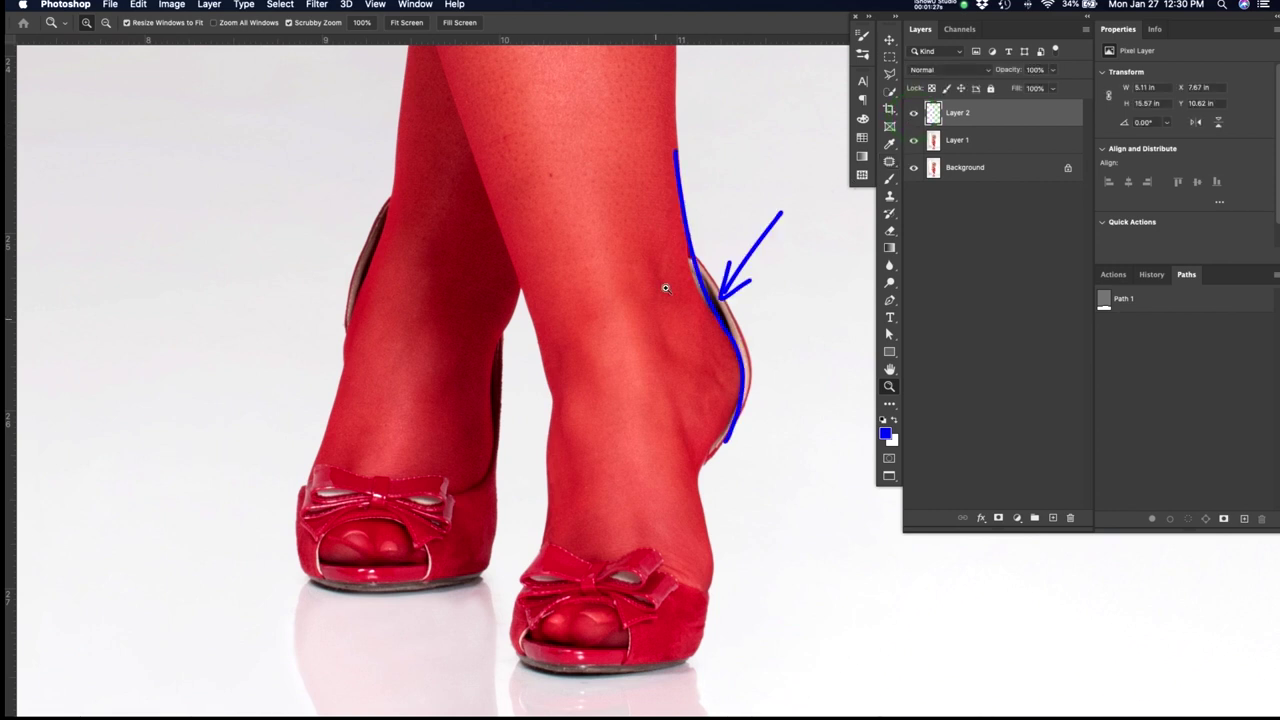
Brush small blue circles around the uneven spots on the lace bands of both stockings, mainly along their outer edges
drag(680, 251, 681, 575)
drag(666, 217, 668, 450)
drag(677, 303, 624, 324)
drag(661, 233, 661, 321)
mouse_move(677, 329)
mouse_down()
mouse_move(711, 312)
mouse_move(656, 326)
mouse_up()
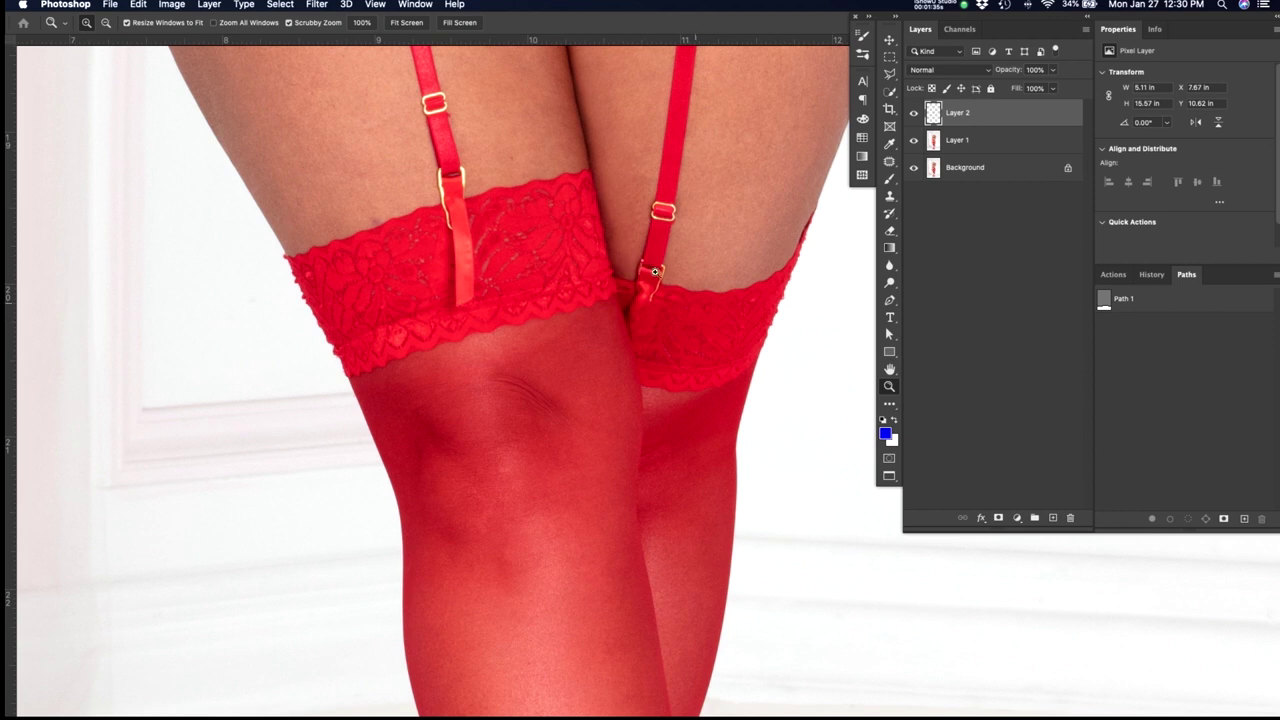
drag(754, 203, 740, 326)
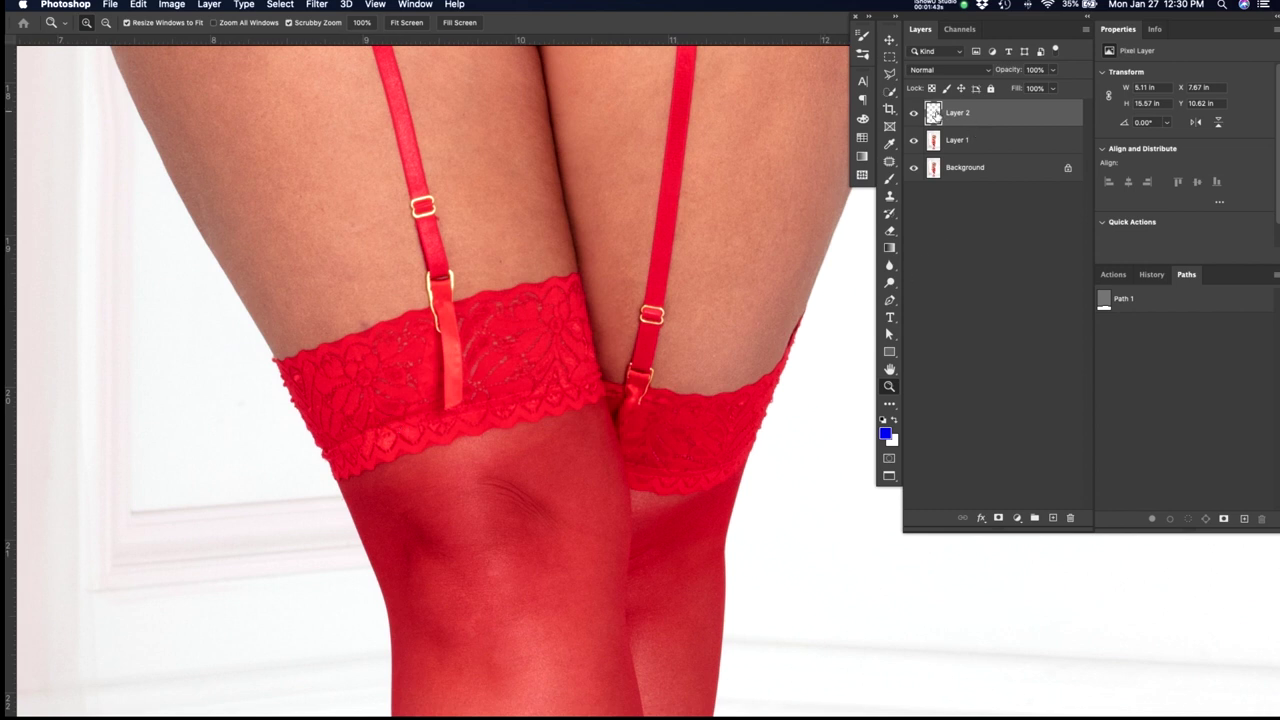
key(b)
mouse_move(295, 390)
mouse_down()
mouse_move(287, 382)
mouse_move(293, 405)
mouse_up()
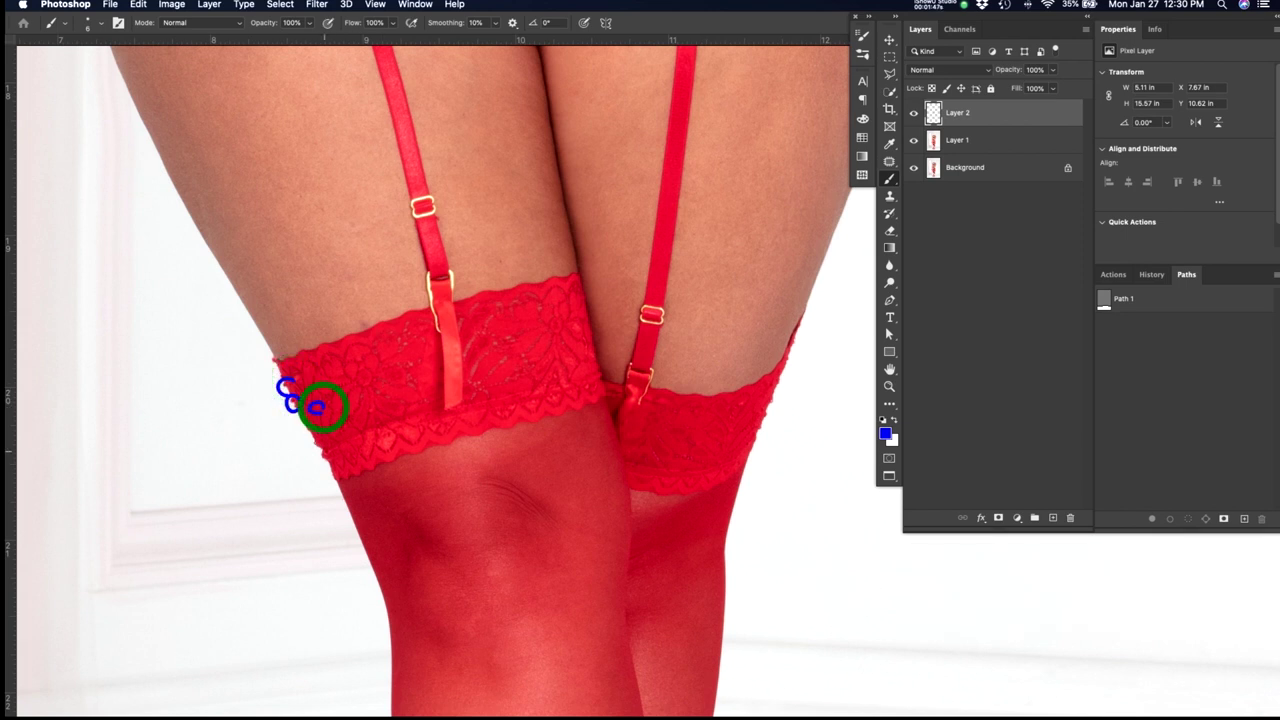
drag(776, 399, 752, 446)
drag(703, 408, 696, 420)
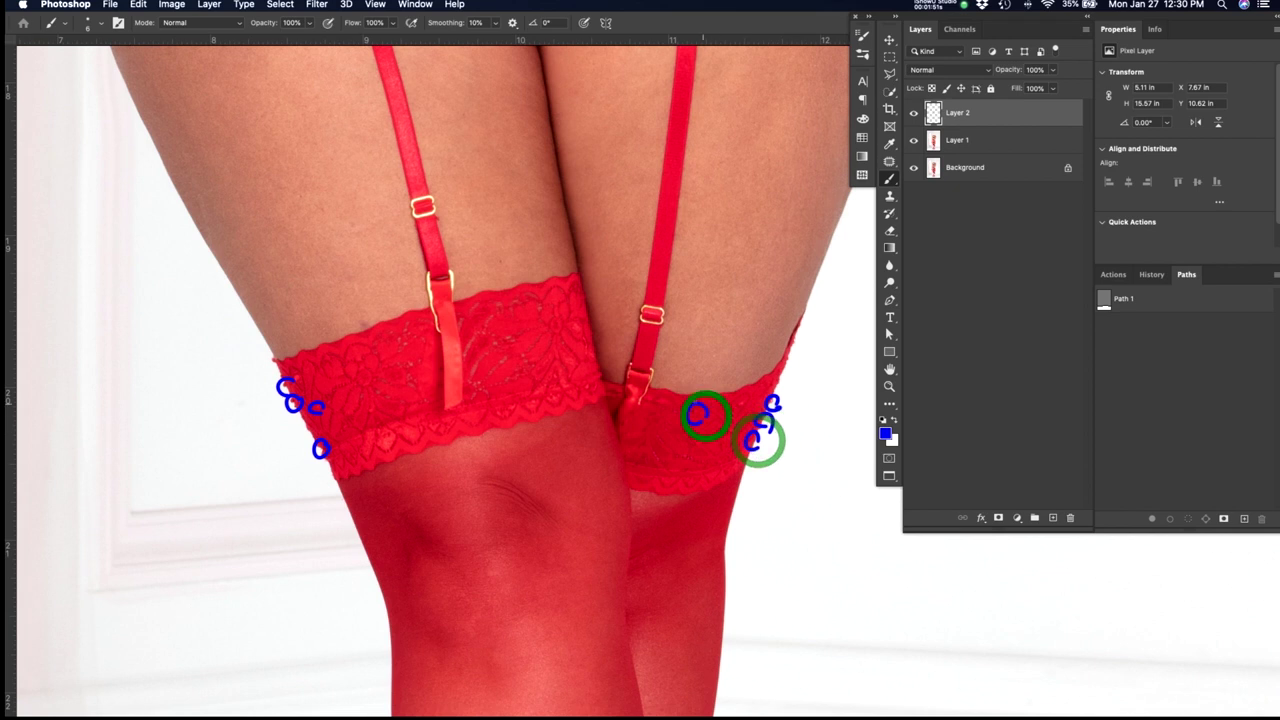
Brush blue lines along both edges of the lowest hip strap, starting at the garter ring
key(space)
drag(786, 323, 780, 663)
drag(762, 497, 760, 525)
drag(763, 590, 691, 616)
drag(615, 395, 770, 307)
drag(592, 305, 608, 369)
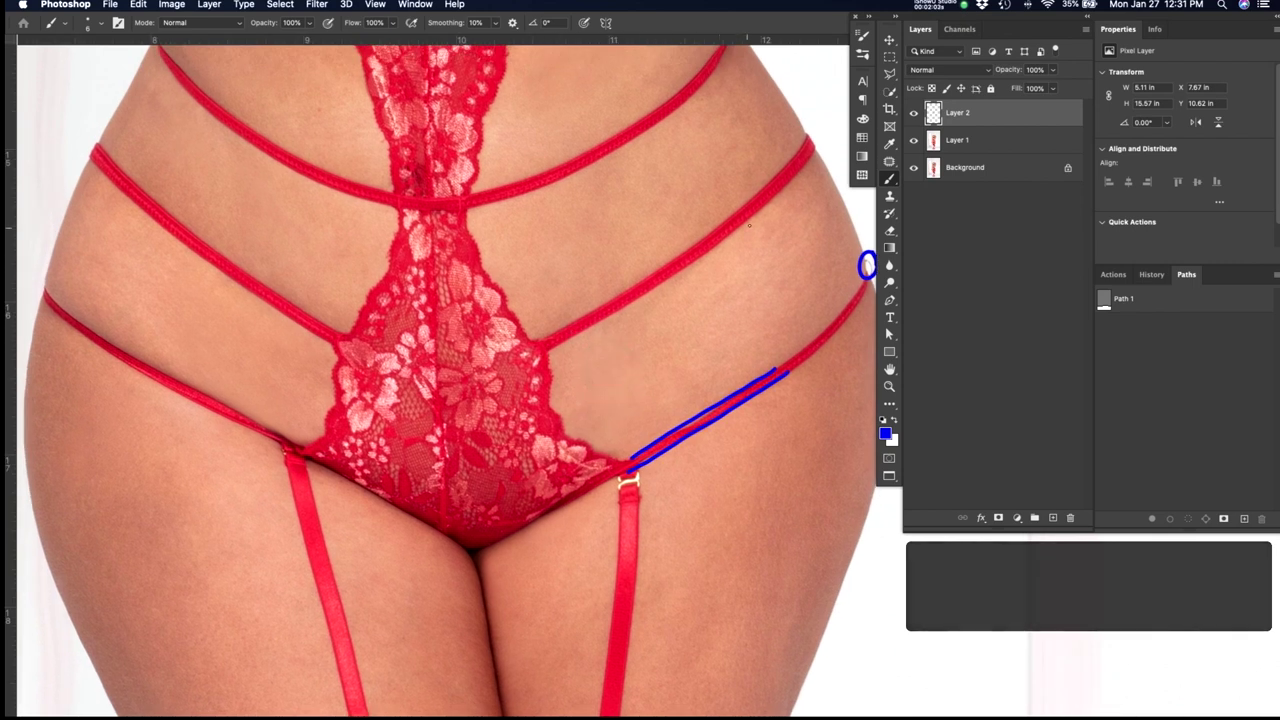
Outline both outer ends of the waist strap in blue, and trace the body contour above and below its left end
key(v)
scroll(557, 265, up, 5)
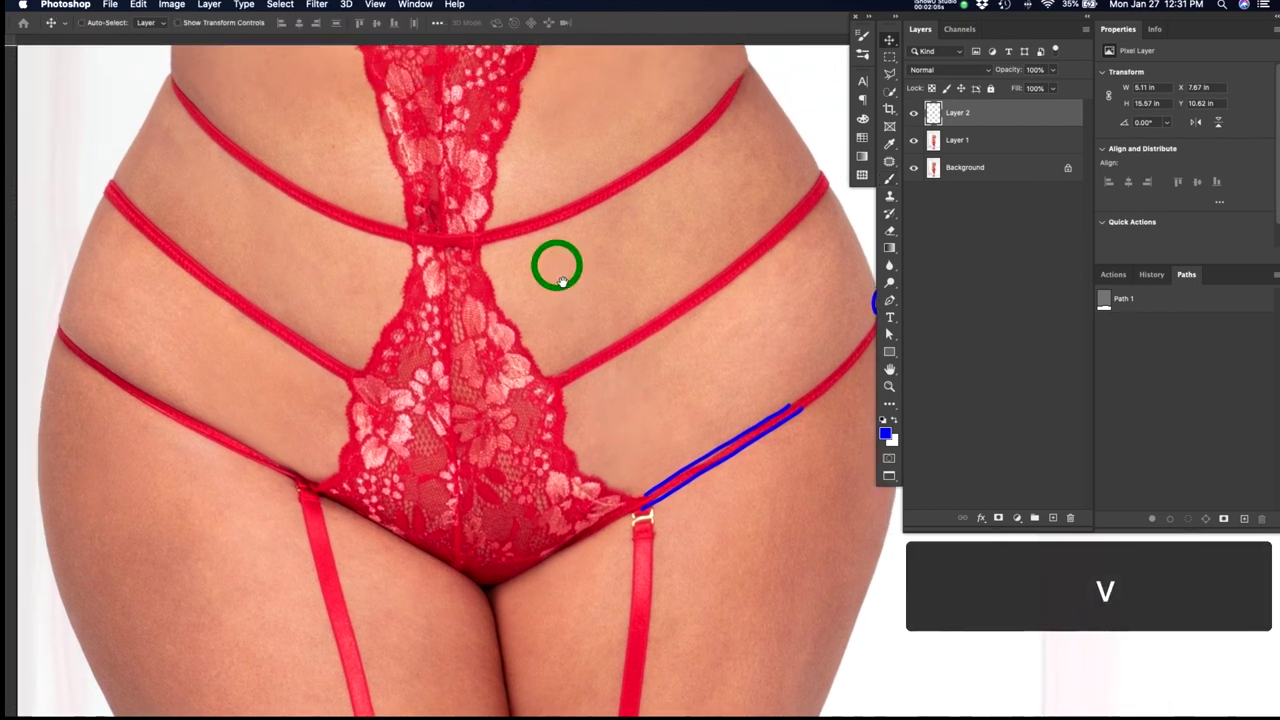
scroll(771, 229, up, 3)
scroll(771, 229, right, 3)
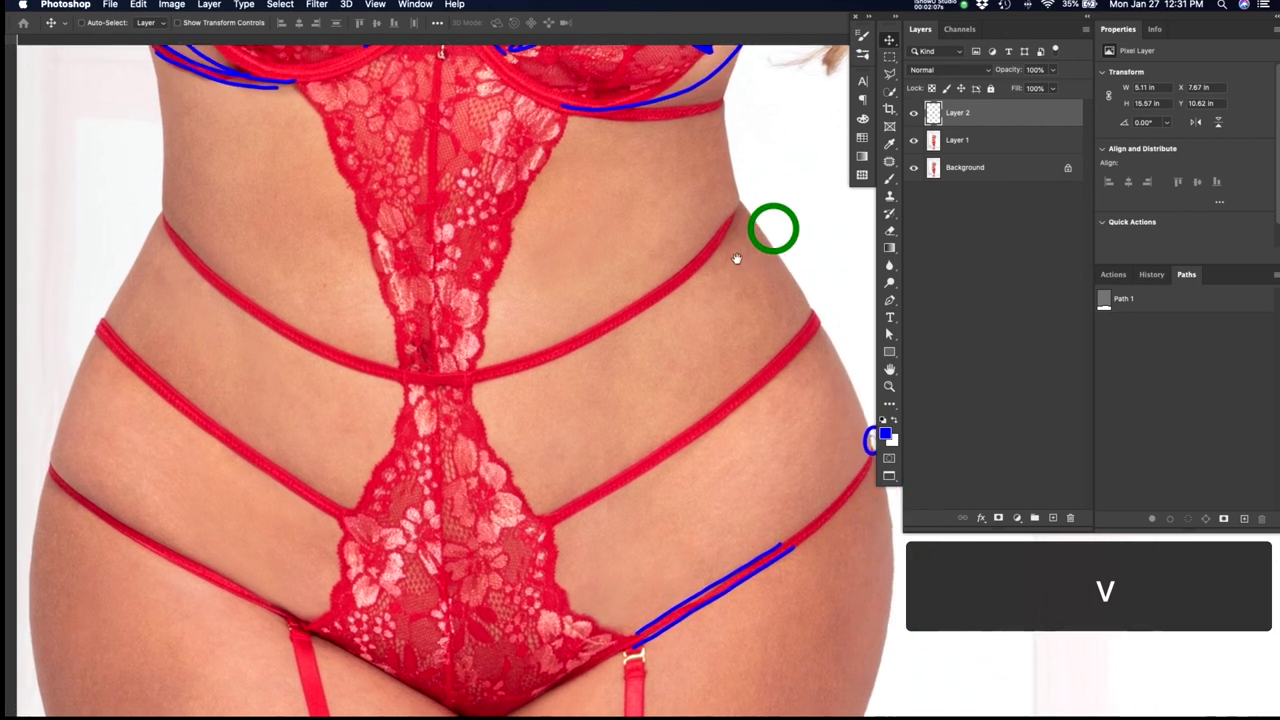
key(b)
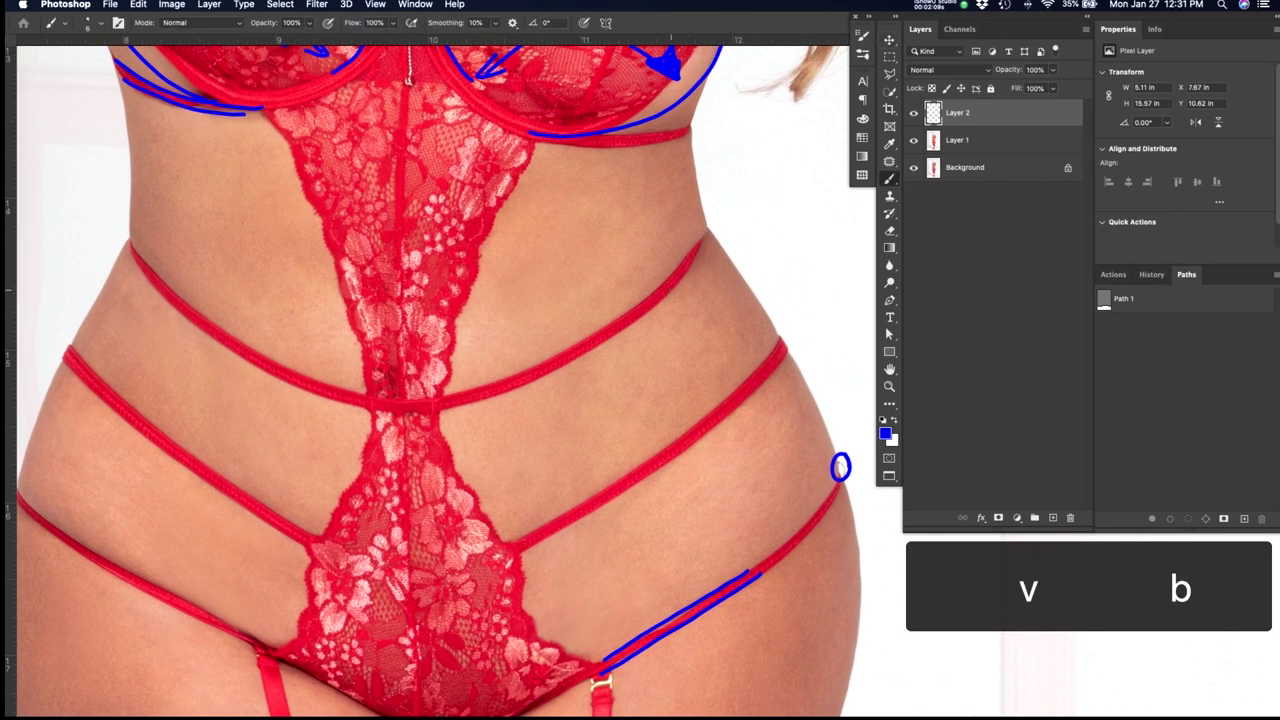
drag(670, 289, 710, 237)
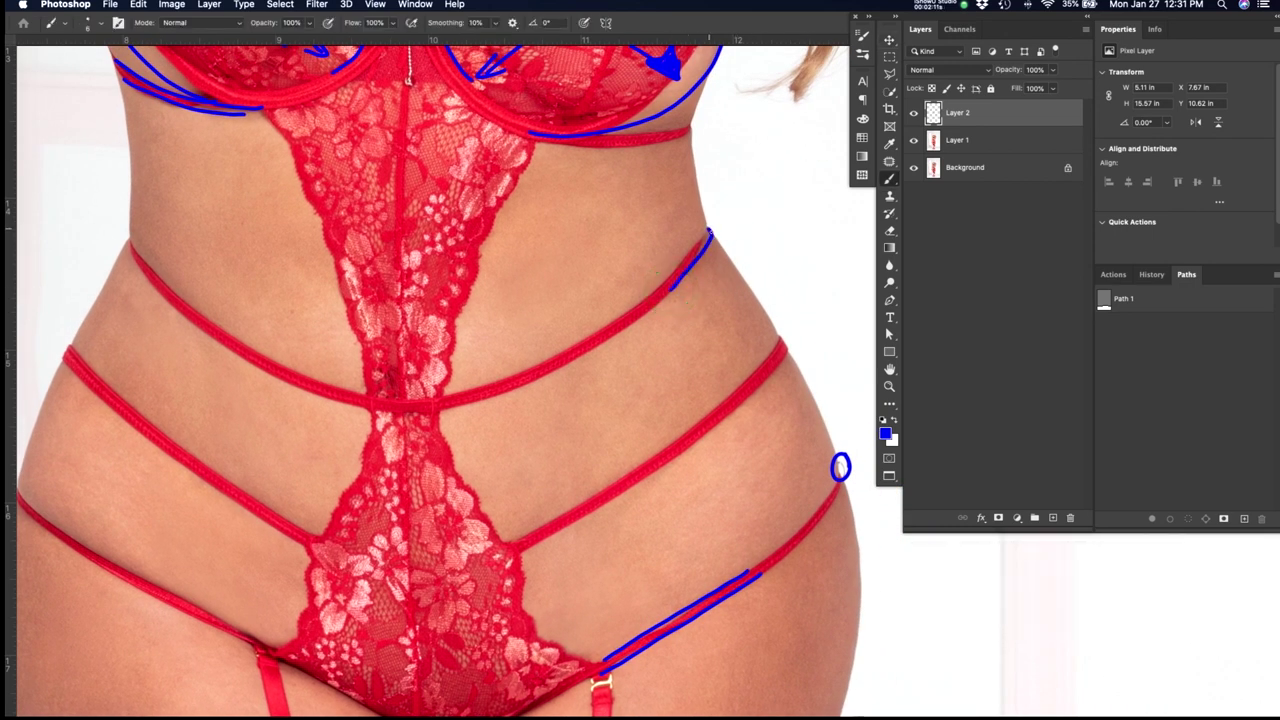
click(703, 230)
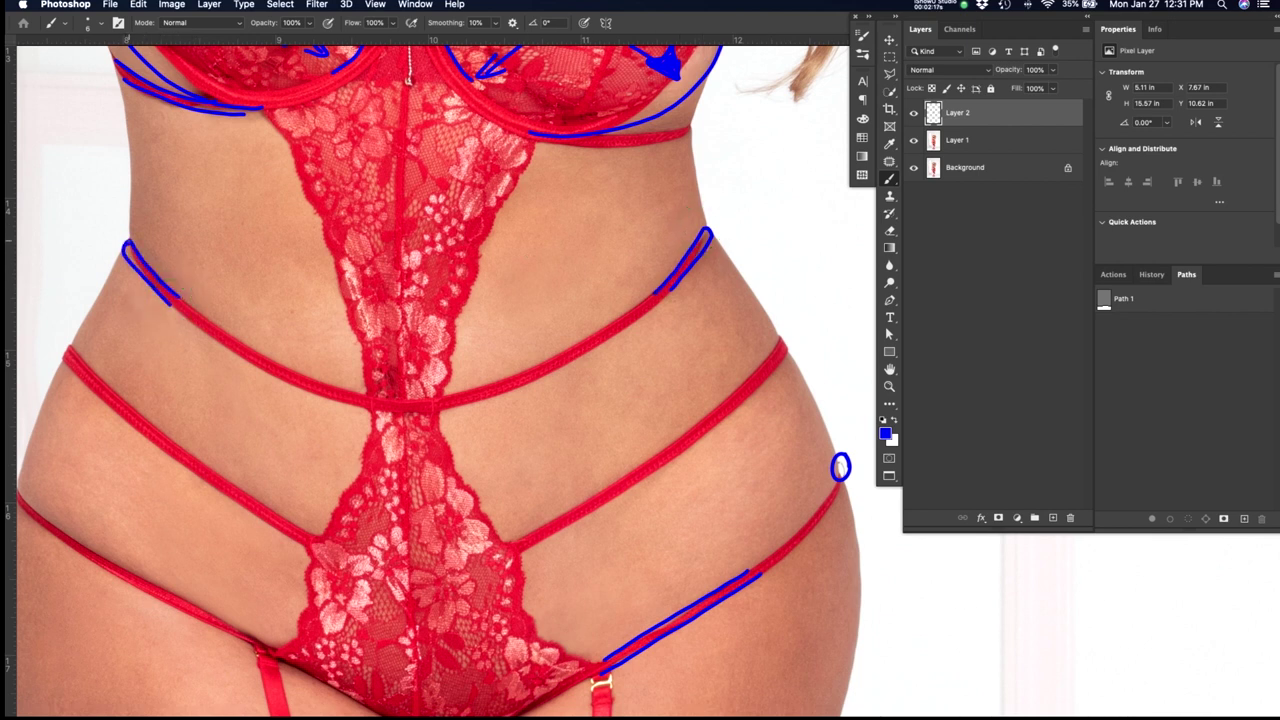
click(129, 238)
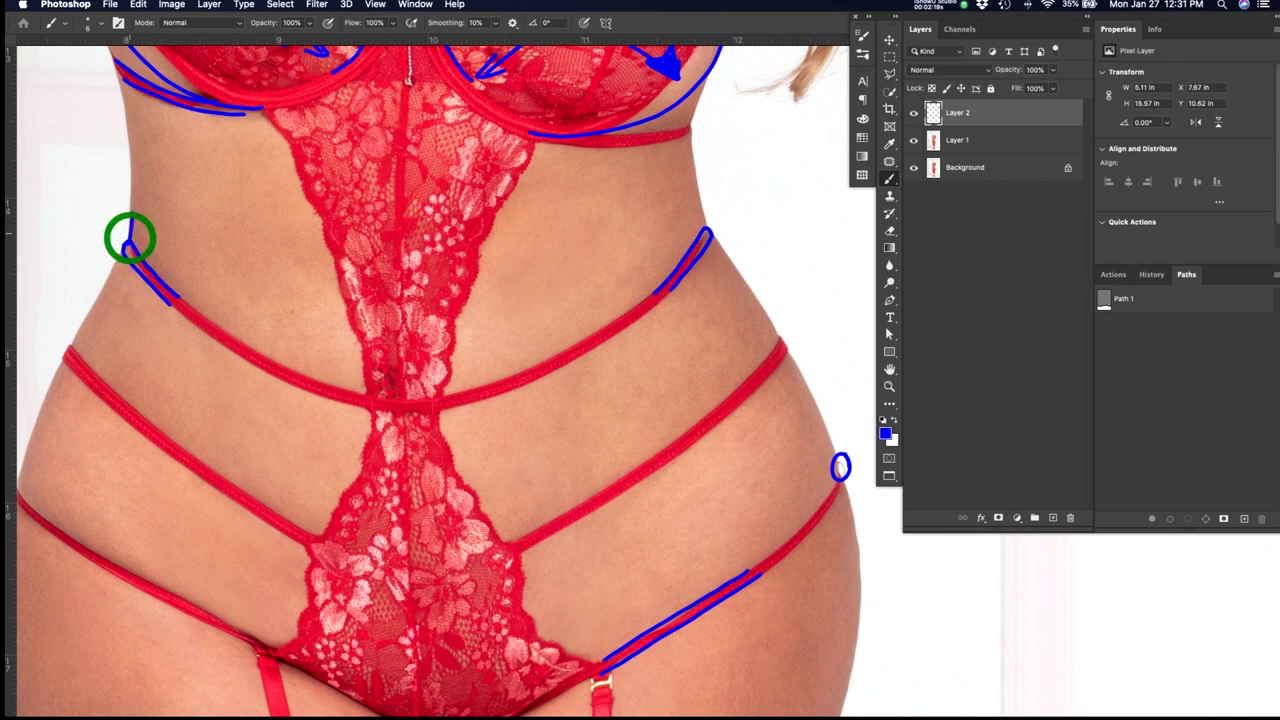
drag(124, 252, 101, 286)
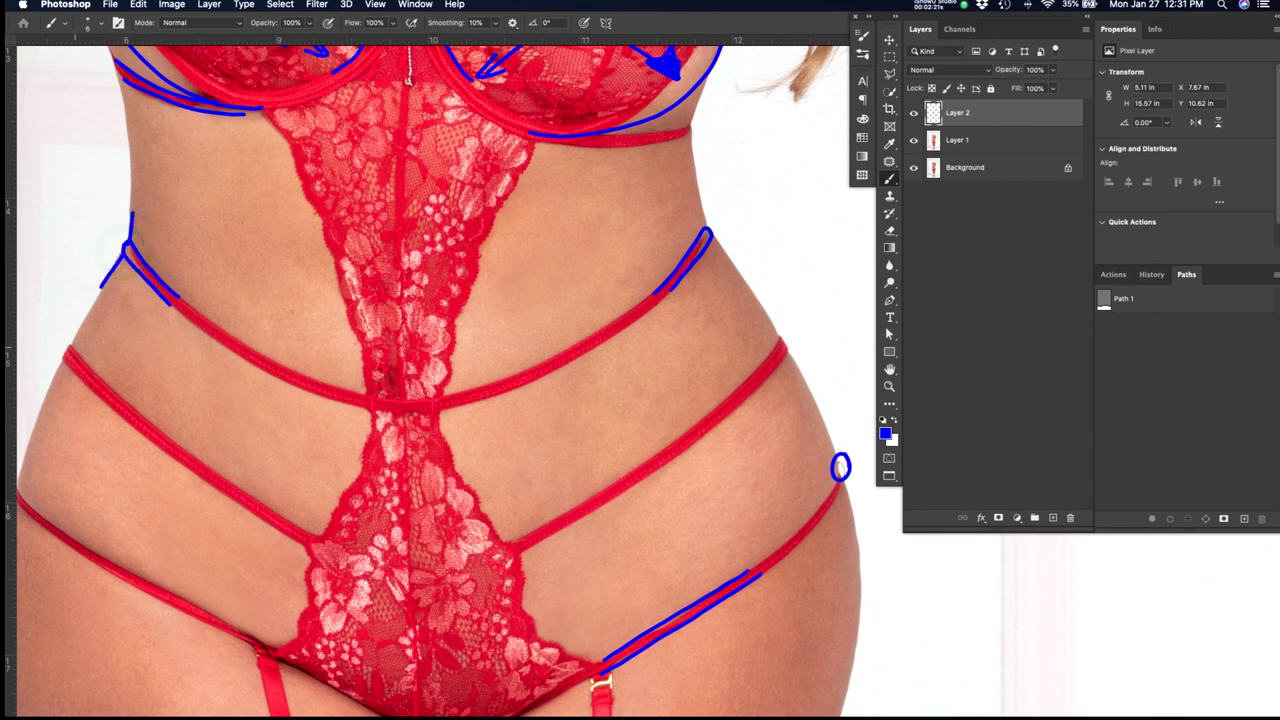
On Layer 1, draw a closed Pen path along the hip contour across the middle strap's left end and convert it to a selection
drag(668, 340, 743, 444)
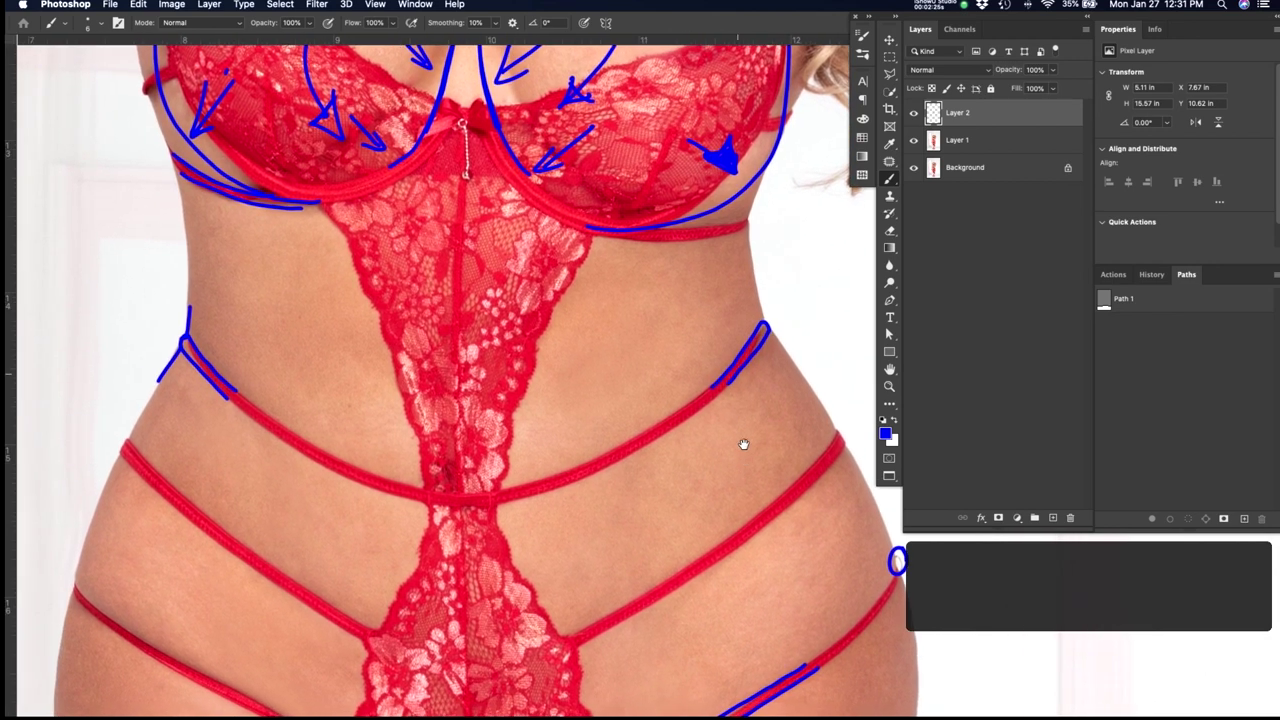
drag(384, 410, 600, 428)
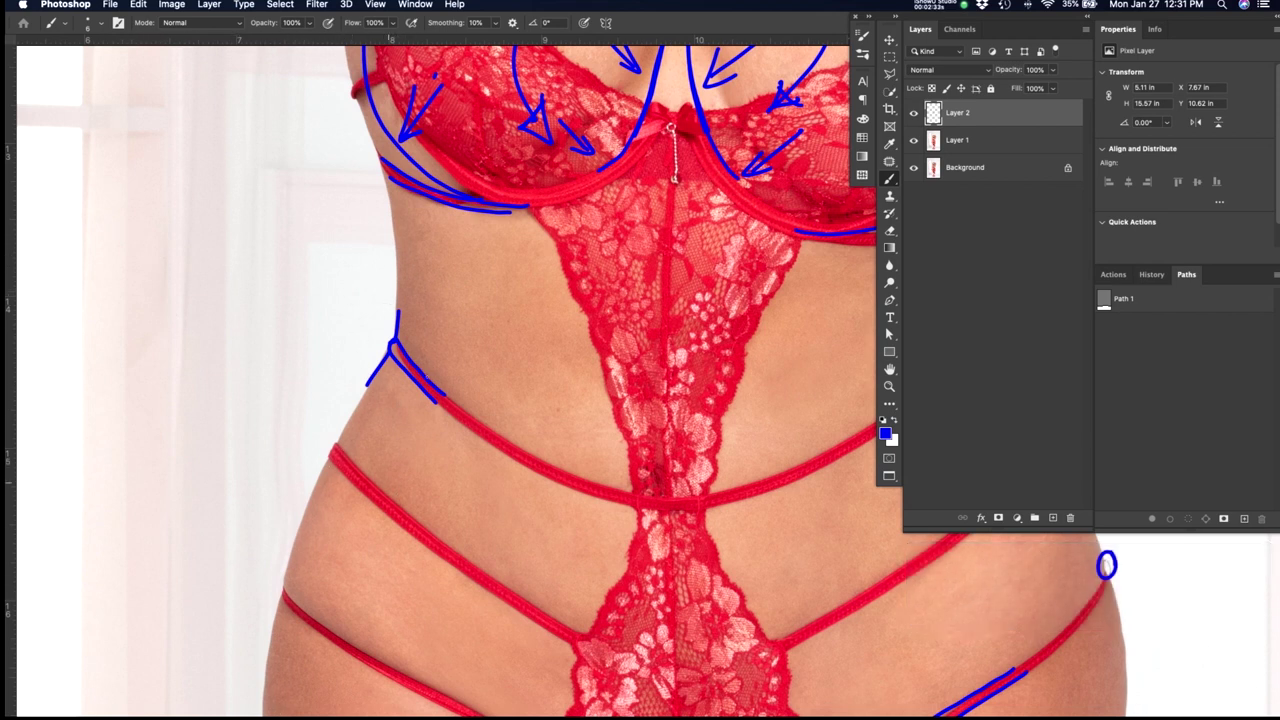
key(z)
click(329, 474)
click(1006, 139)
key(p)
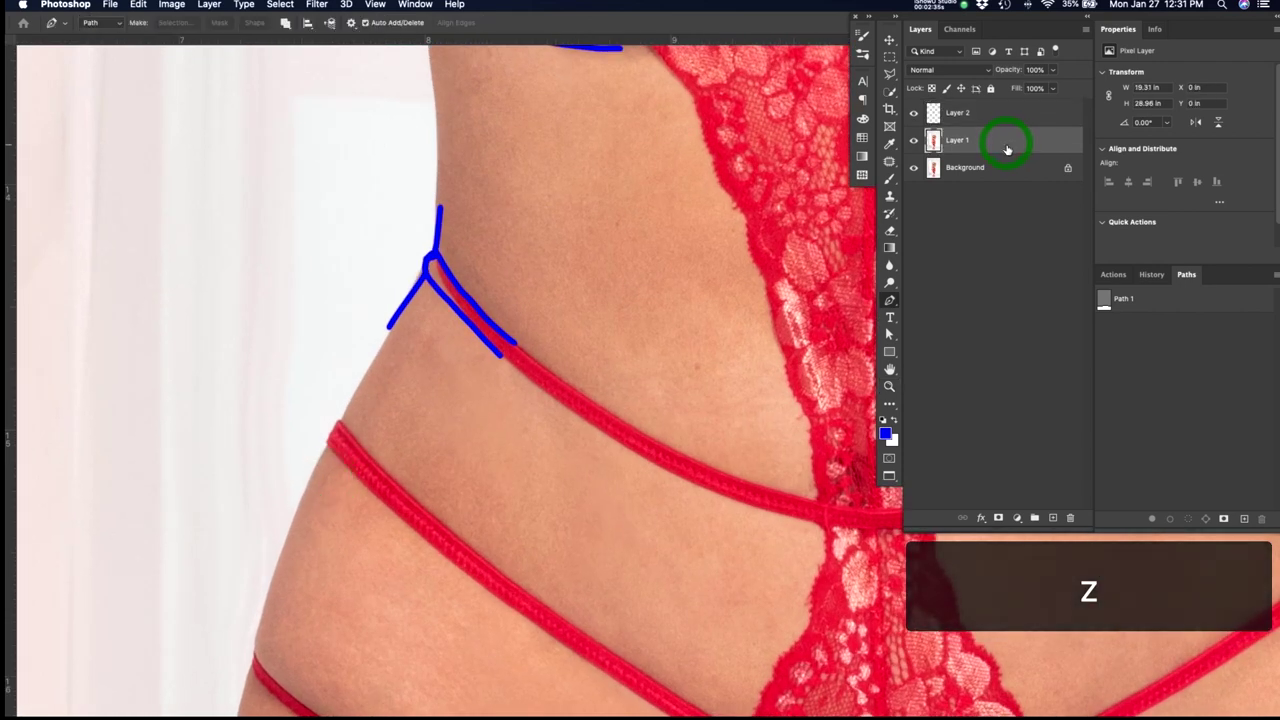
click(385, 343)
drag(291, 529, 269, 603)
click(244, 559)
drag(241, 446, 241, 430)
drag(296, 345, 305, 340)
click(386, 343)
key(super+Return)
Create Layer 3, clone the white backdrop over the protruding strap end inside the selection at 100% opacity, and deselect
key(super+shift+n)
key(Return)
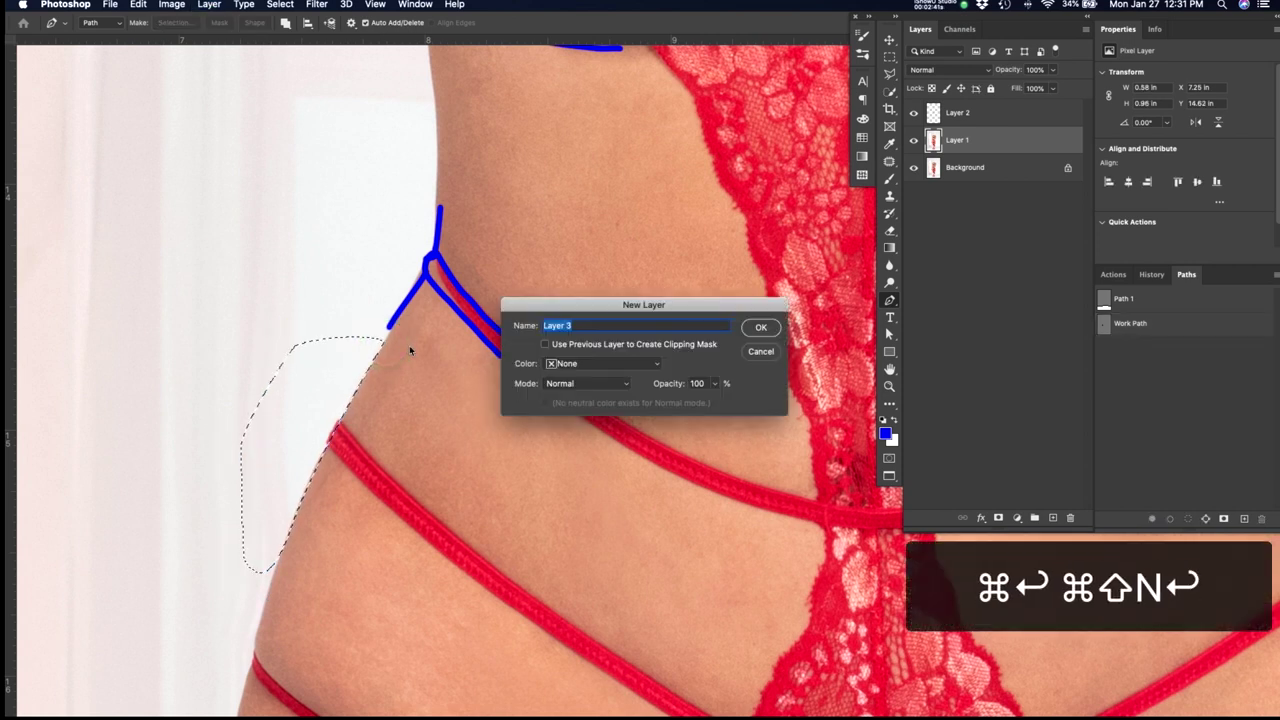
key(s)
ctrl+alt+click(343, 380)
drag(334, 388, 331, 374)
key(0)
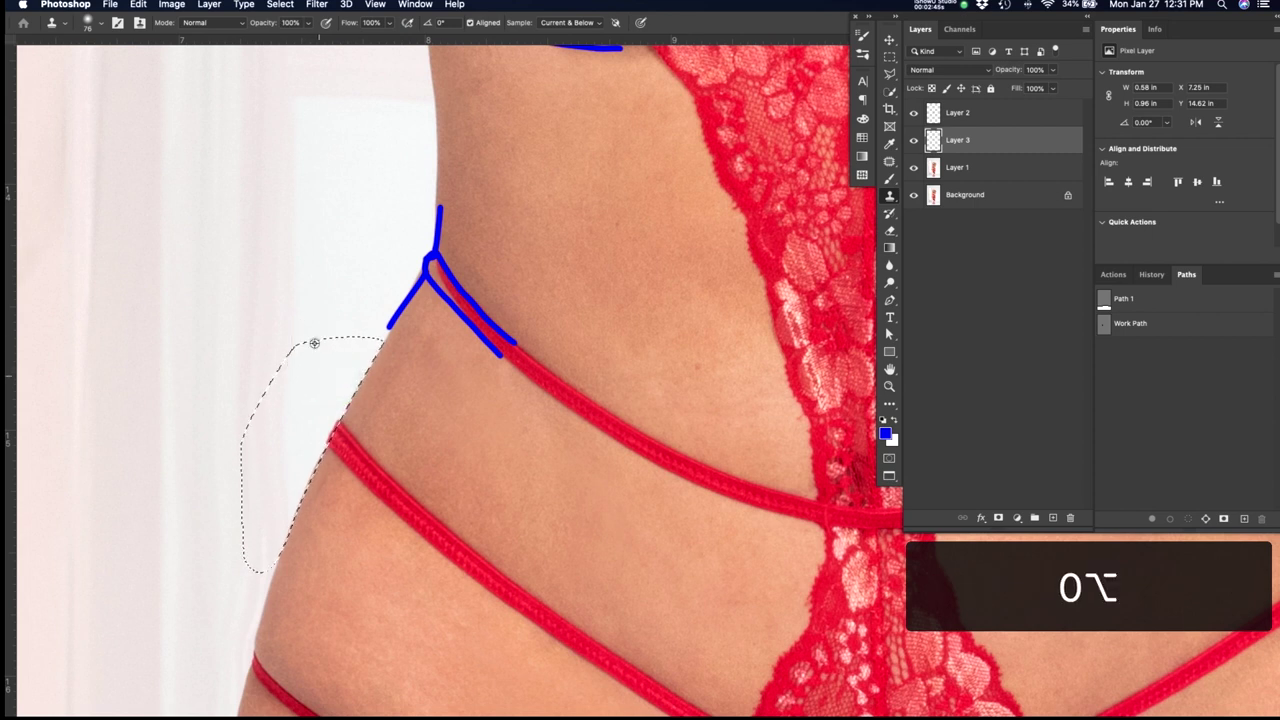
alt+click(317, 389)
click(325, 436)
mouse_move(331, 425)
mouse_down()
mouse_move(352, 376)
mouse_move(289, 519)
mouse_up()
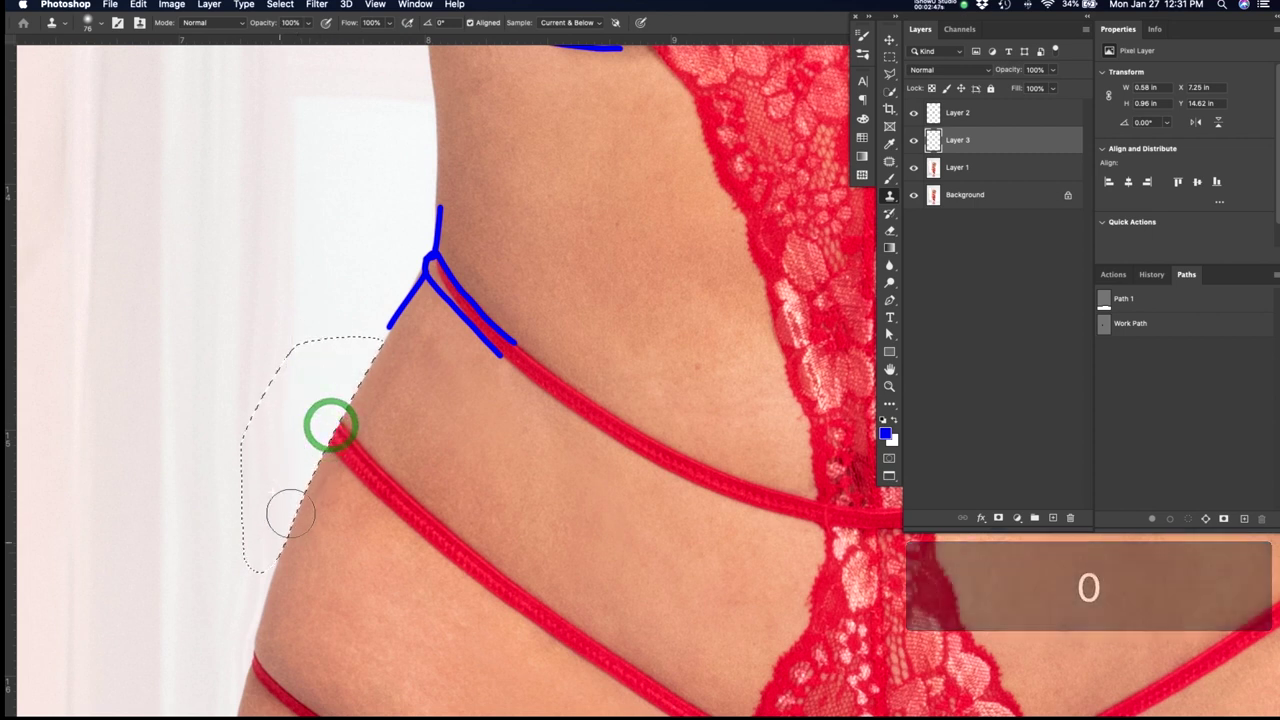
key(super+d)
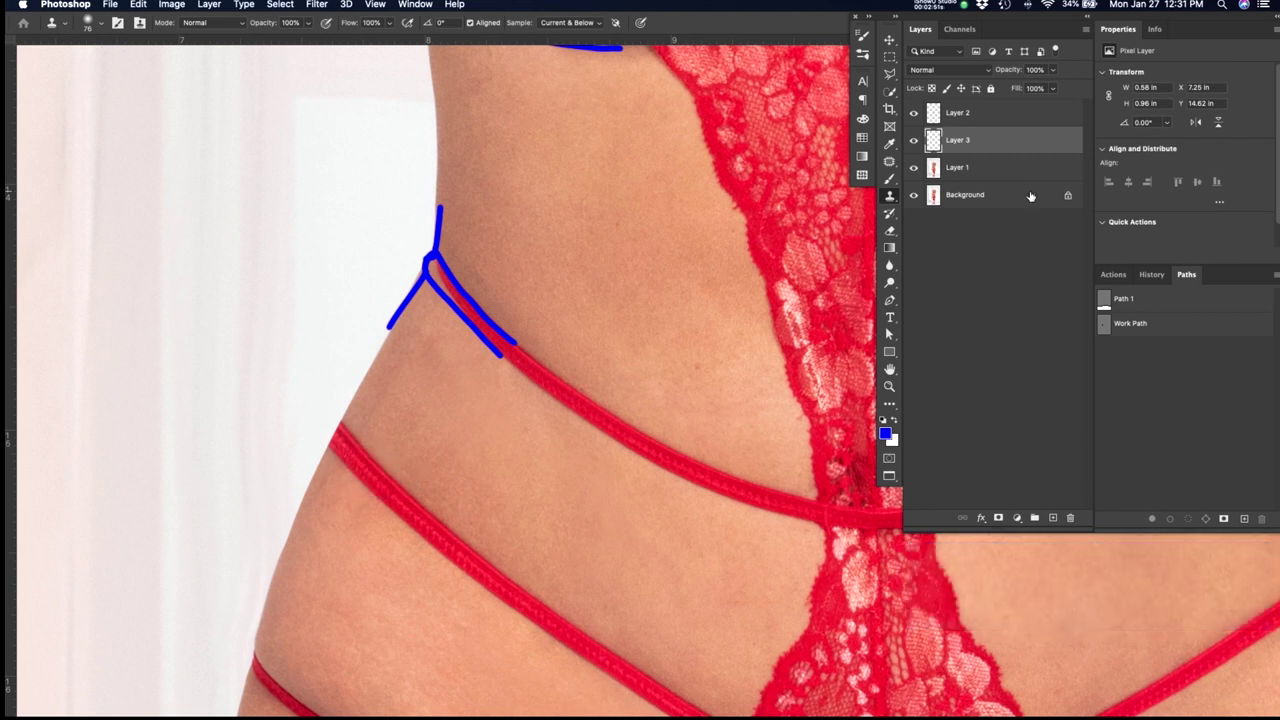
Compare the strap end before and after the cloning by switching Layer 3's visibility back and forth
key(z)
drag(342, 443, 468, 386)
key(space)
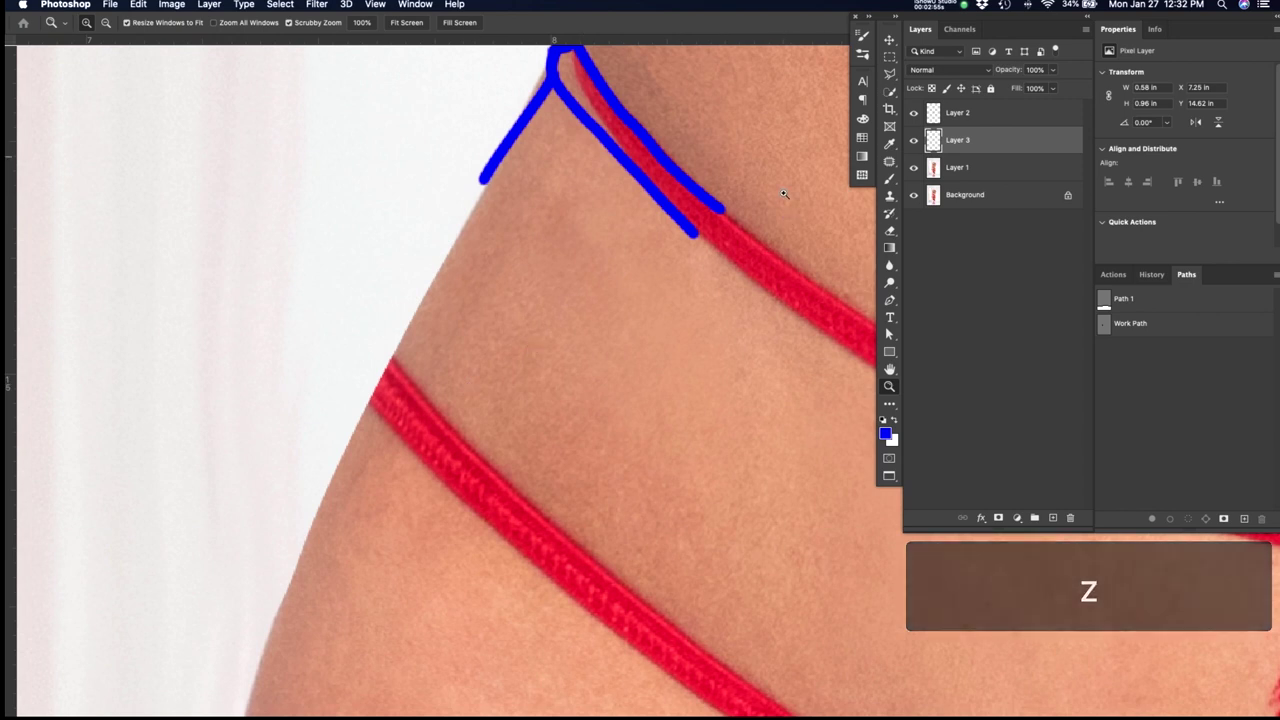
click(913, 141)
click(913, 141)
click(913, 141)
click(913, 141)
click(913, 141)
click(913, 141)
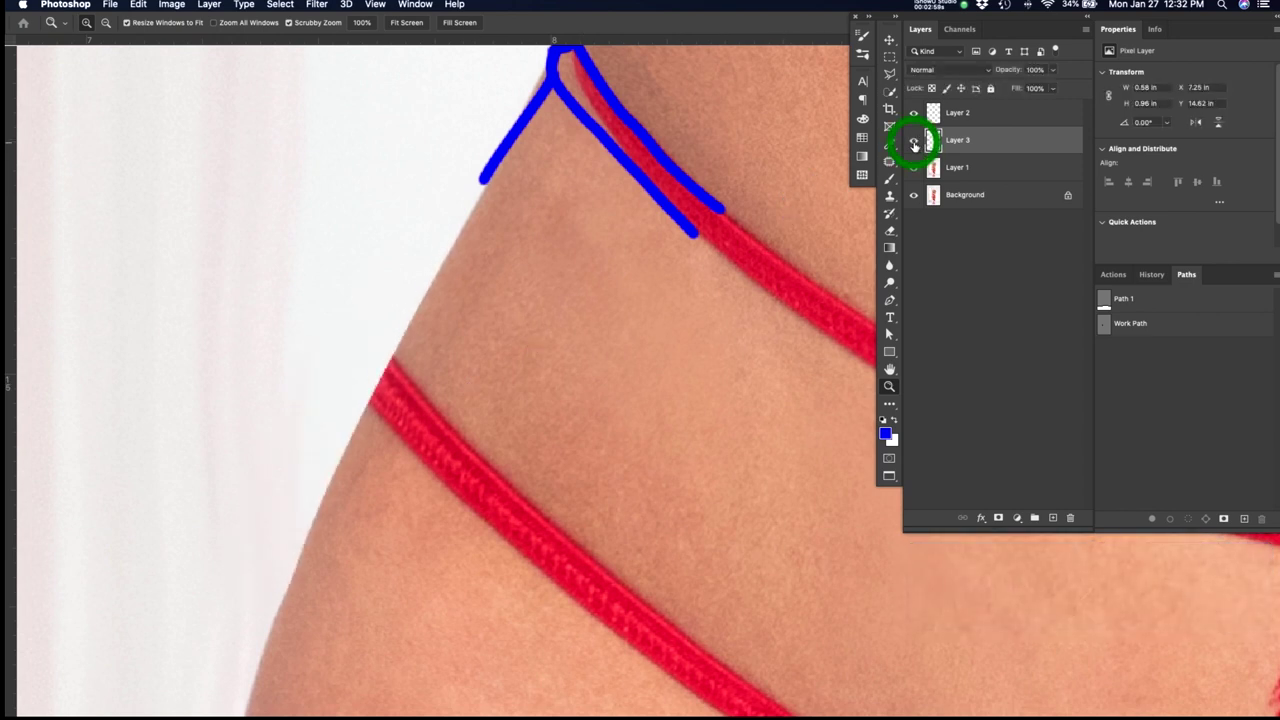
click(913, 141)
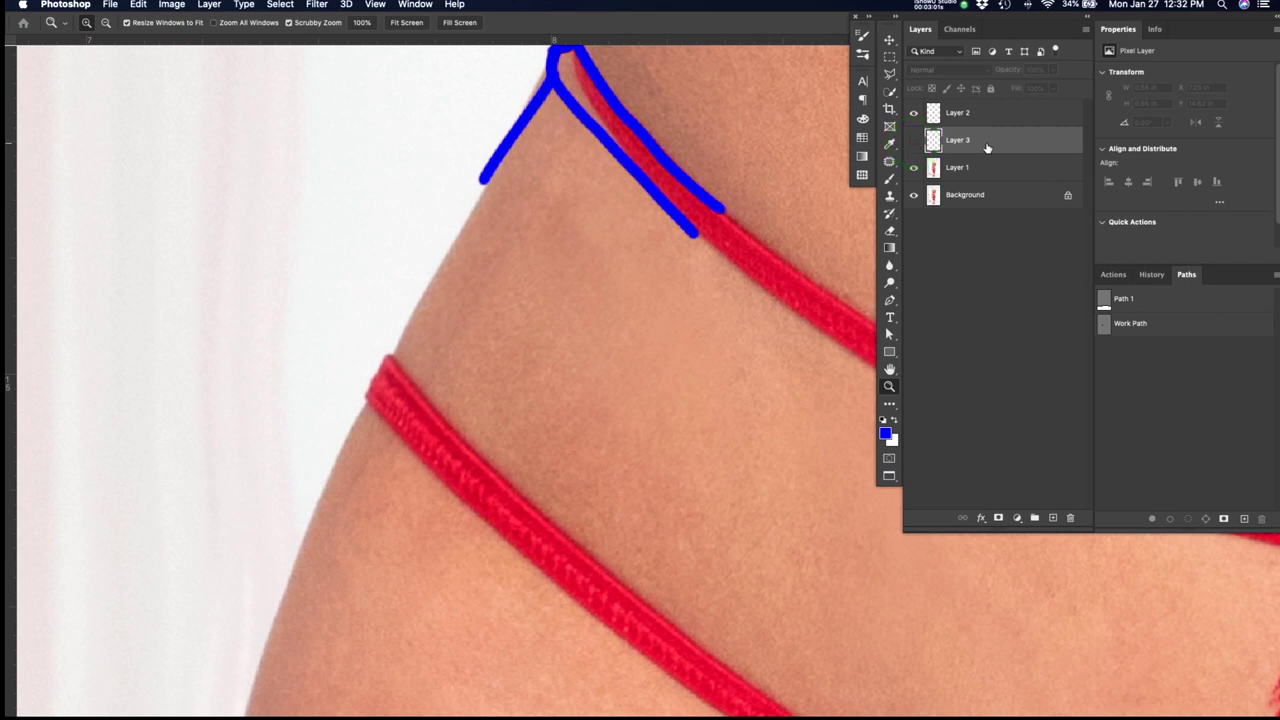
Remove Layer 3 with its cloned strap correction and return to the view of the whole waist
key(super+z)
key(z)
drag(609, 460, 526, 483)
drag(663, 385, 363, 436)
drag(580, 429, 420, 404)
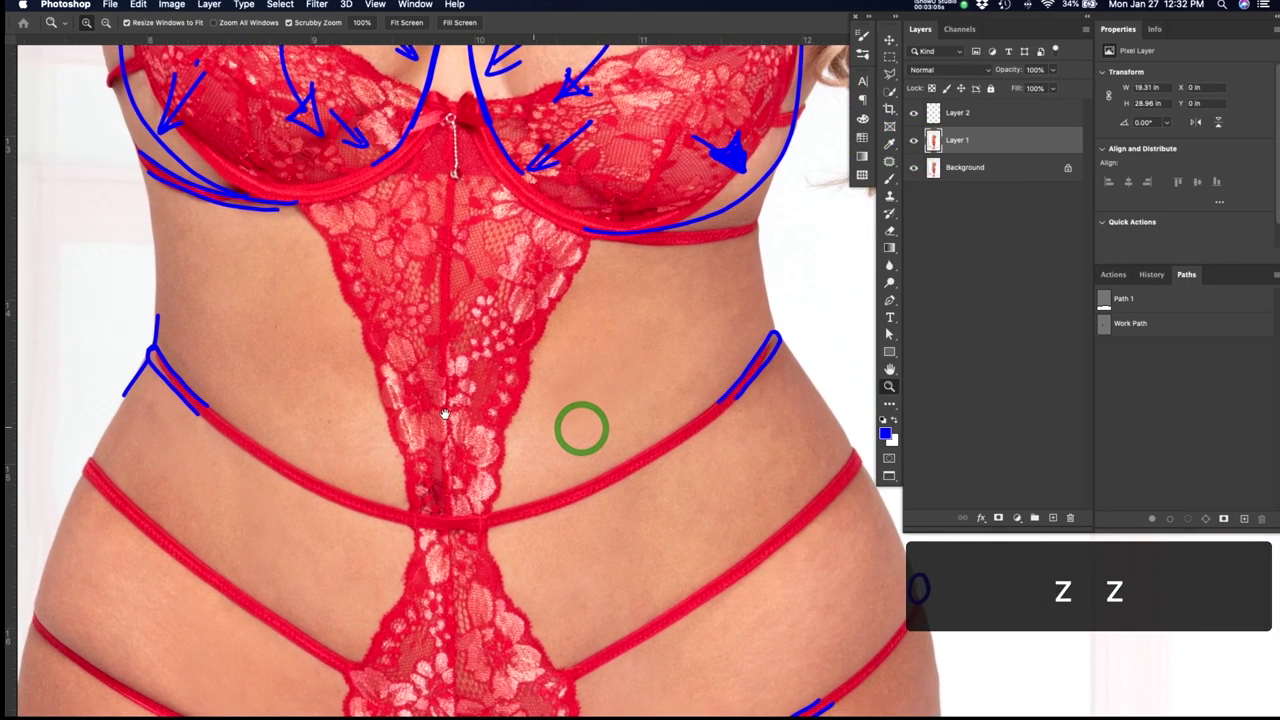
On Layer 2, brush small blue circles around four spots on the stomach and along the lace panel's edges
click(998, 119)
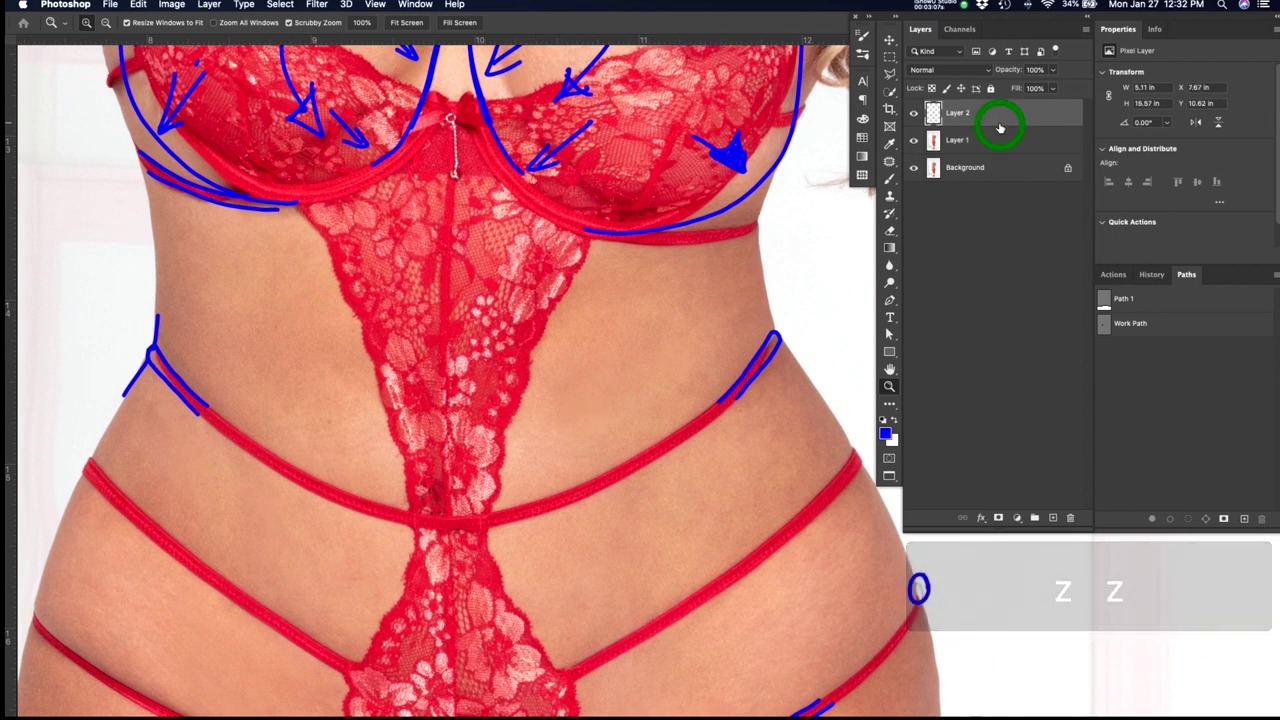
key(j)
click(540, 368)
key(b)
drag(536, 356, 540, 364)
drag(416, 455, 408, 450)
drag(412, 499, 404, 500)
drag(345, 416, 334, 421)
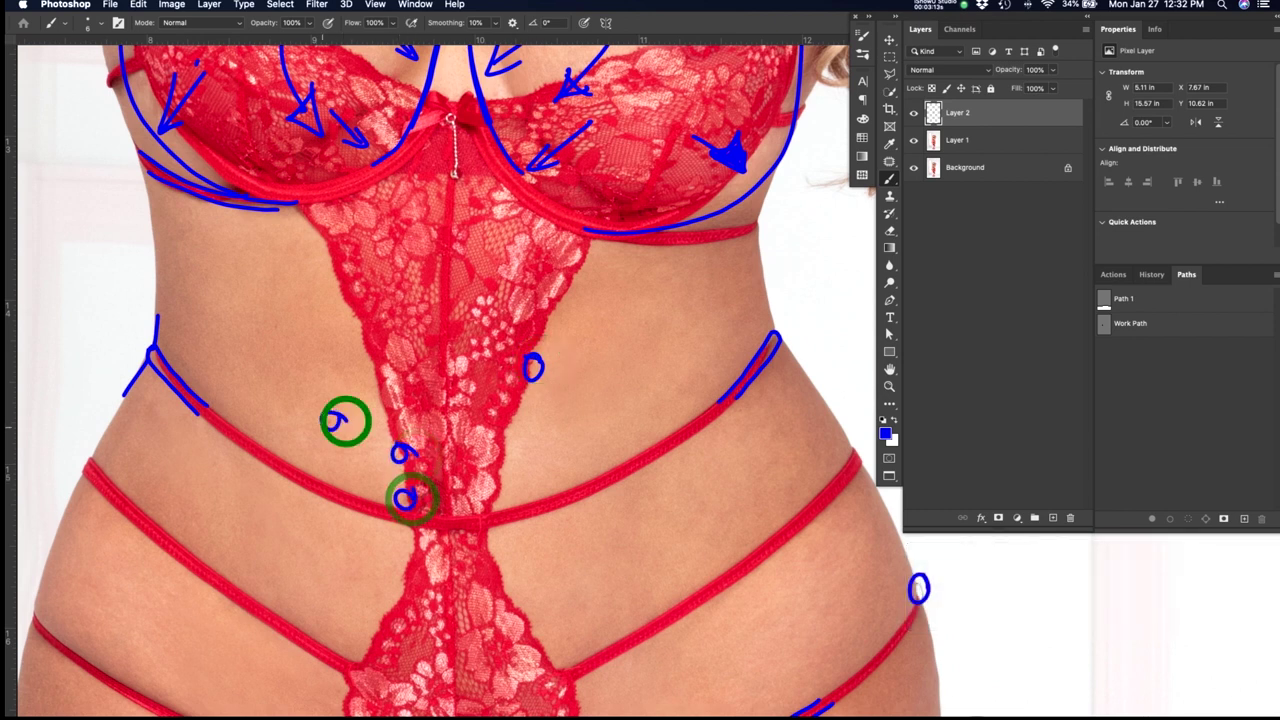
Outline the underband's outer end below the right cup in blue, redoing the first stroke
drag(638, 388, 634, 520)
key(super+r)
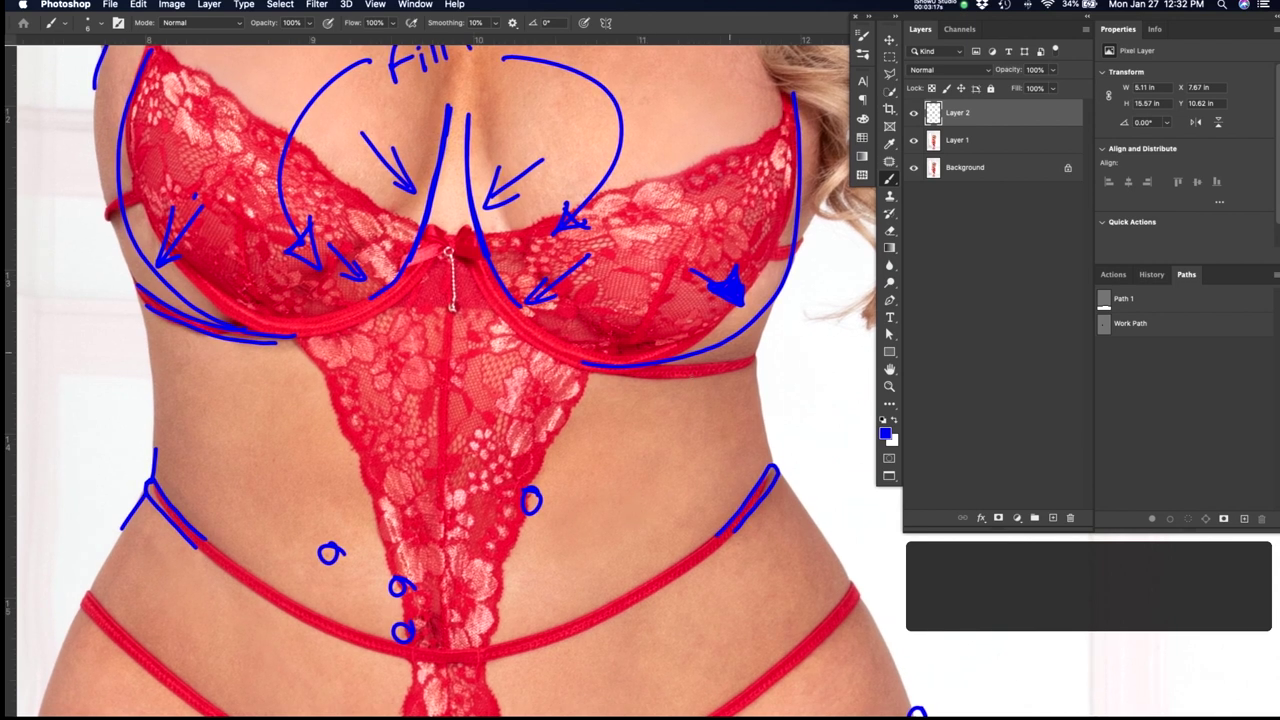
drag(652, 369, 731, 357)
key(super+z)
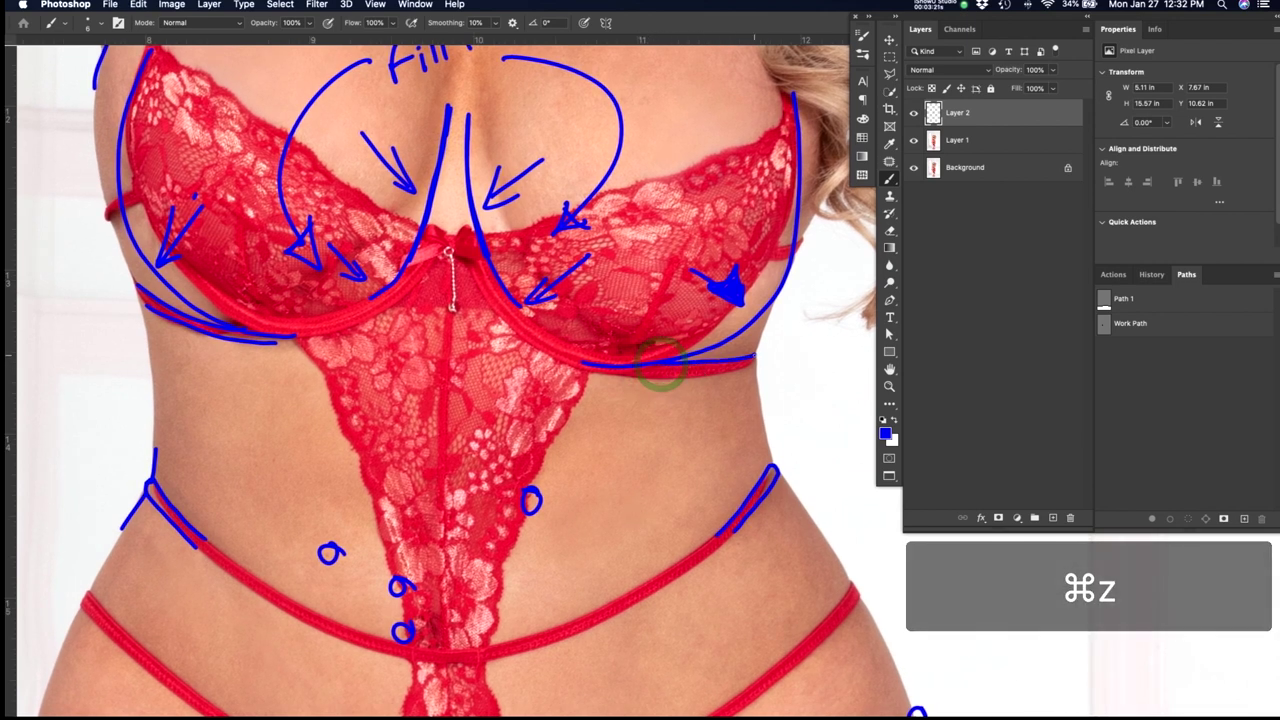
key(super+z)
drag(756, 355, 652, 363)
drag(756, 354, 665, 372)
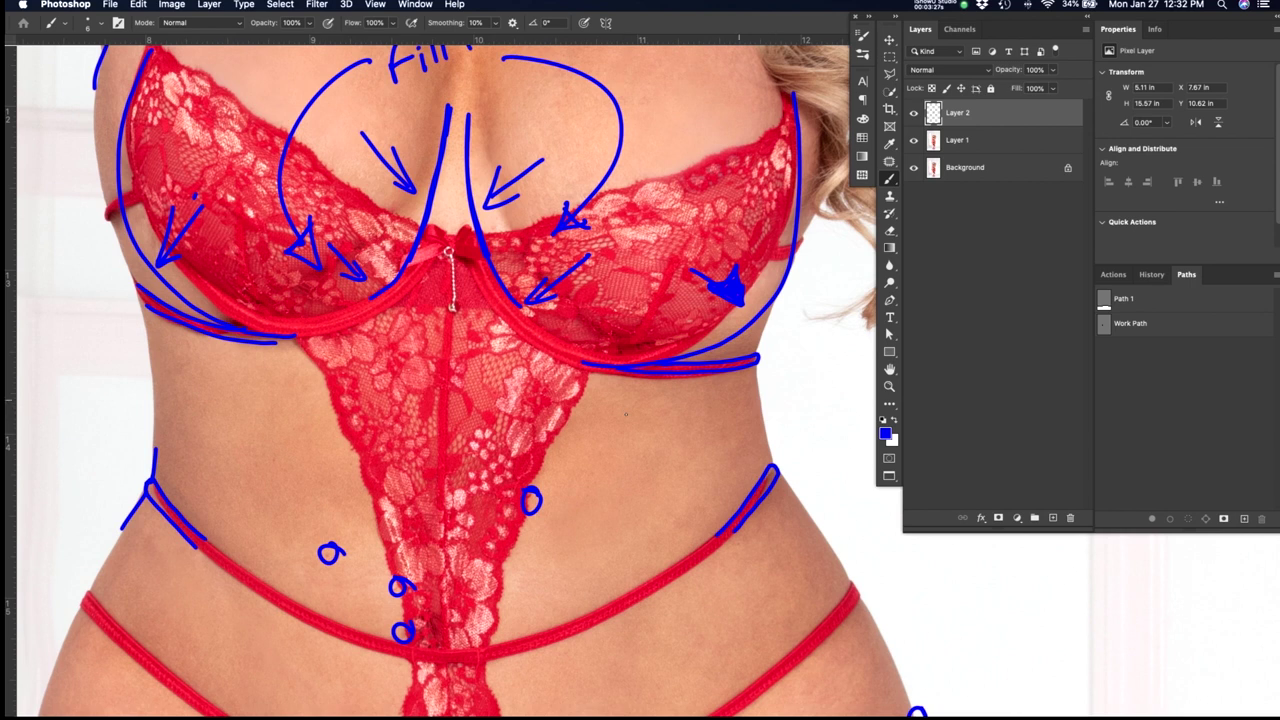
Examine the blue corrections marked around the cups, underband and waist straps
drag(488, 418, 516, 552)
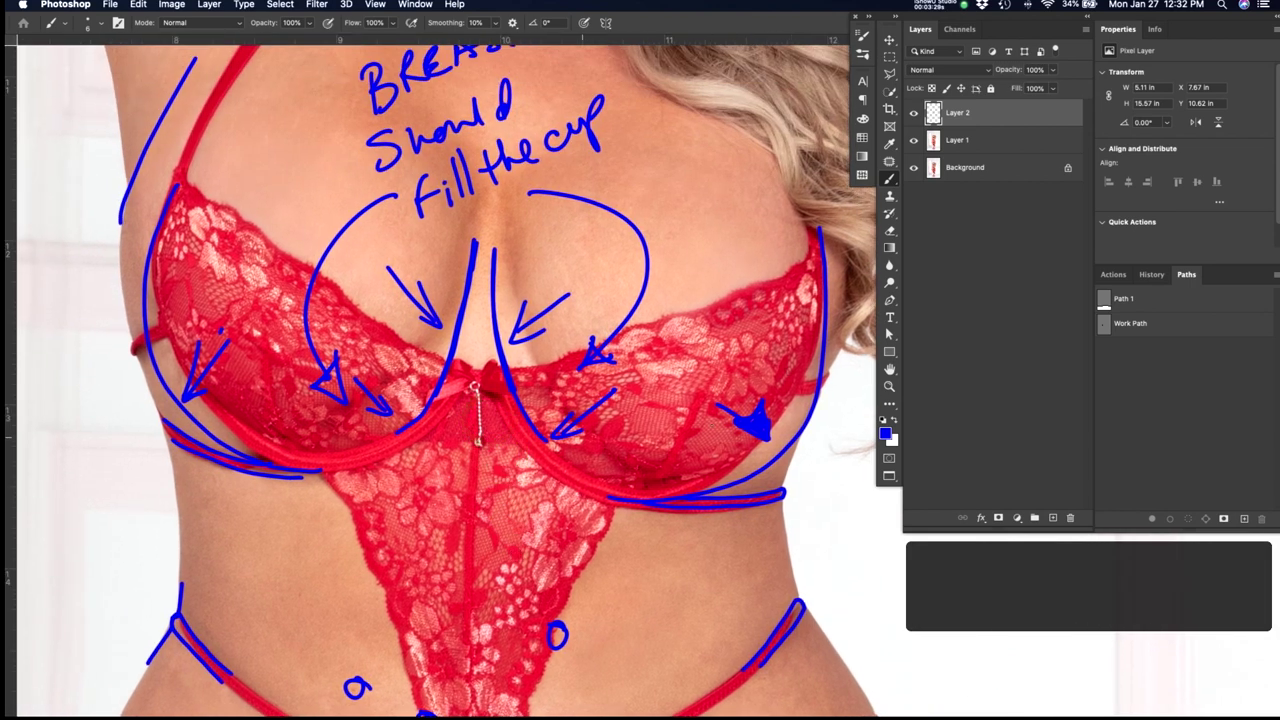
drag(688, 505, 677, 488)
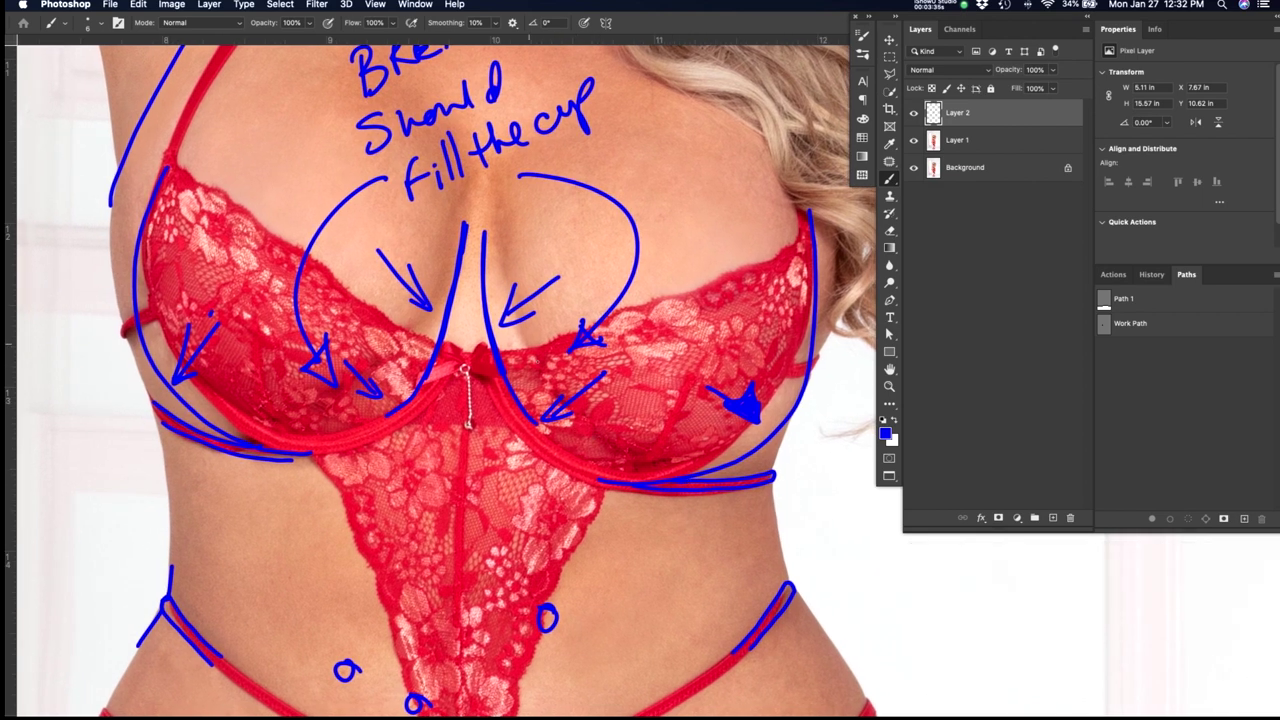
key(v)
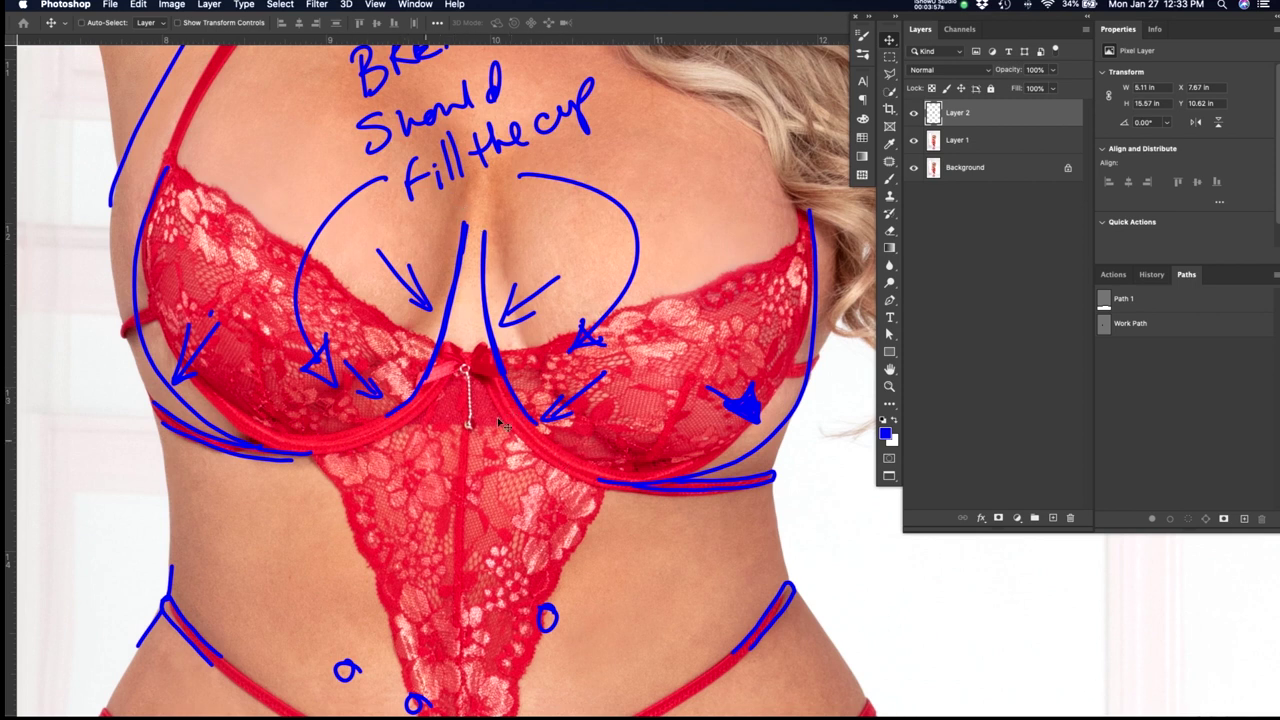
drag(437, 443, 501, 528)
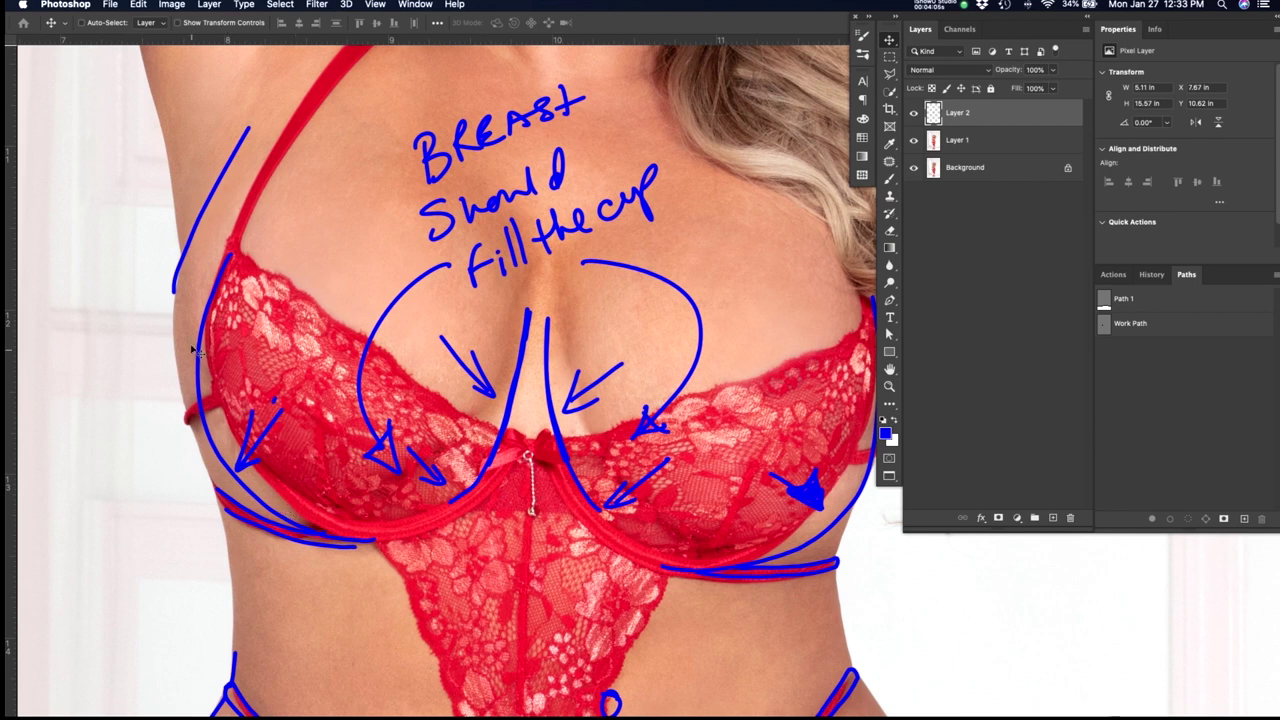
scroll(400, 345, up, 4)
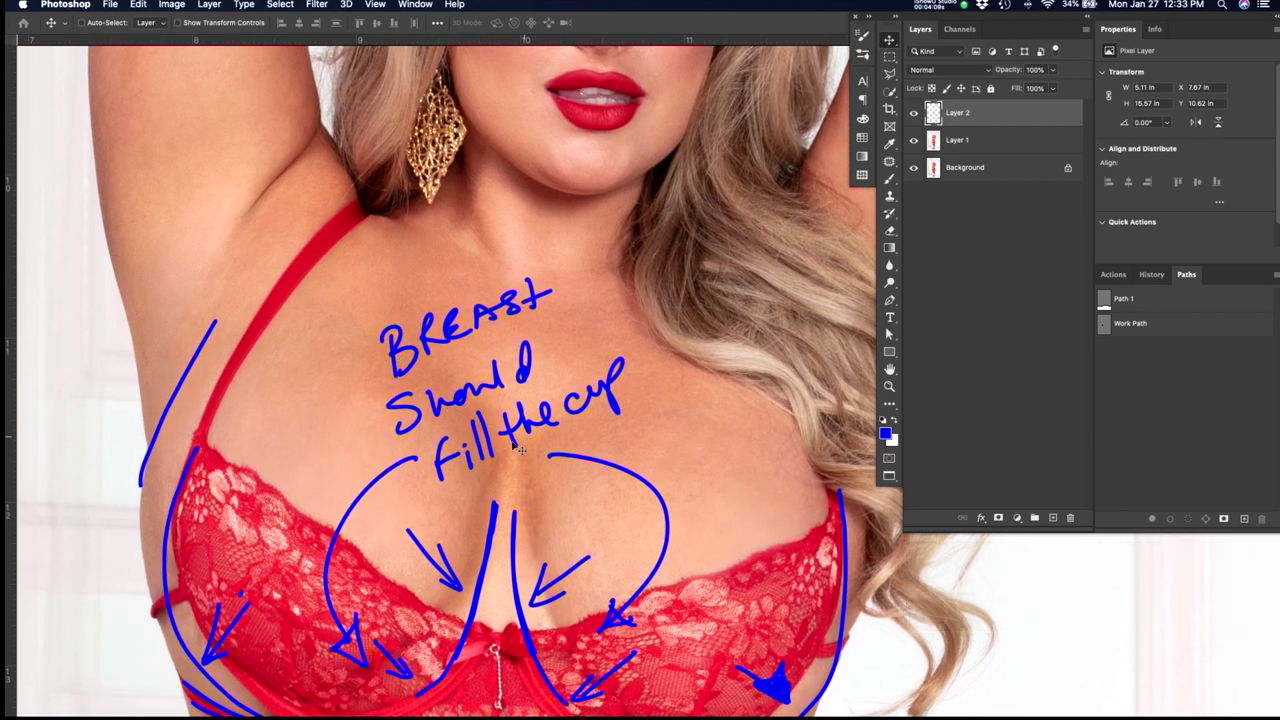
scroll(698, 488, down, 5)
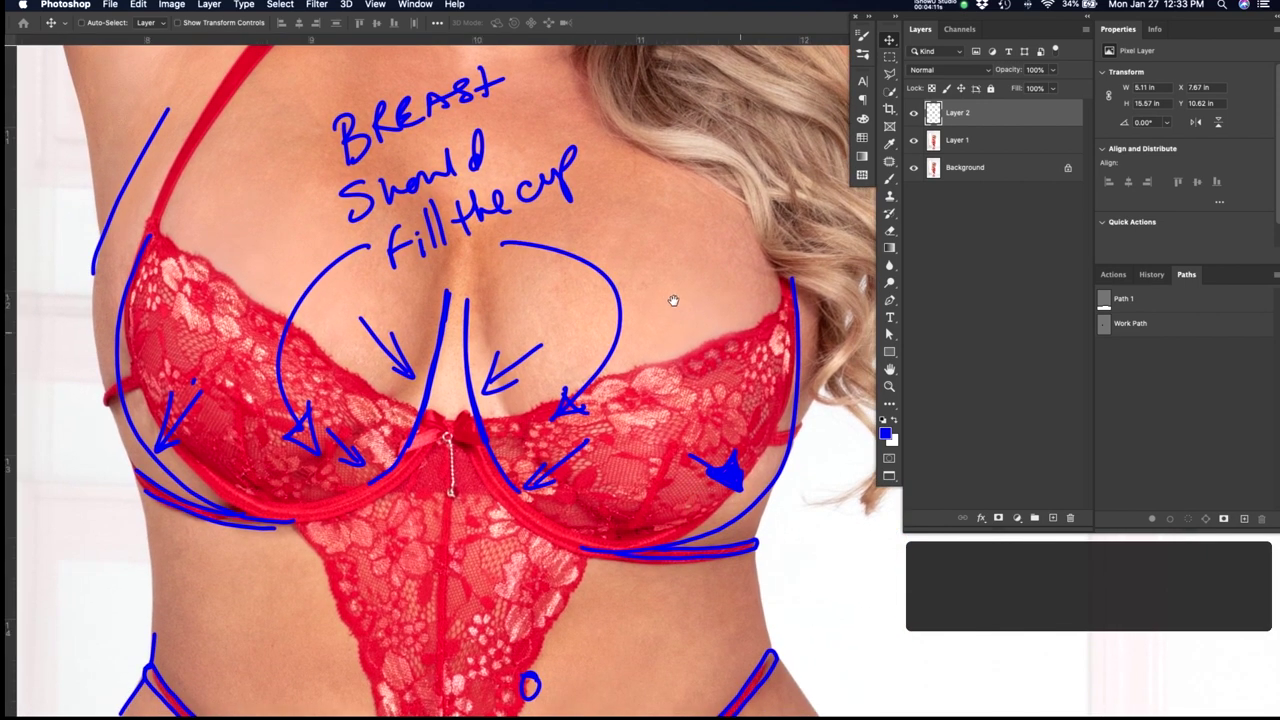
scroll(774, 508, down, 2)
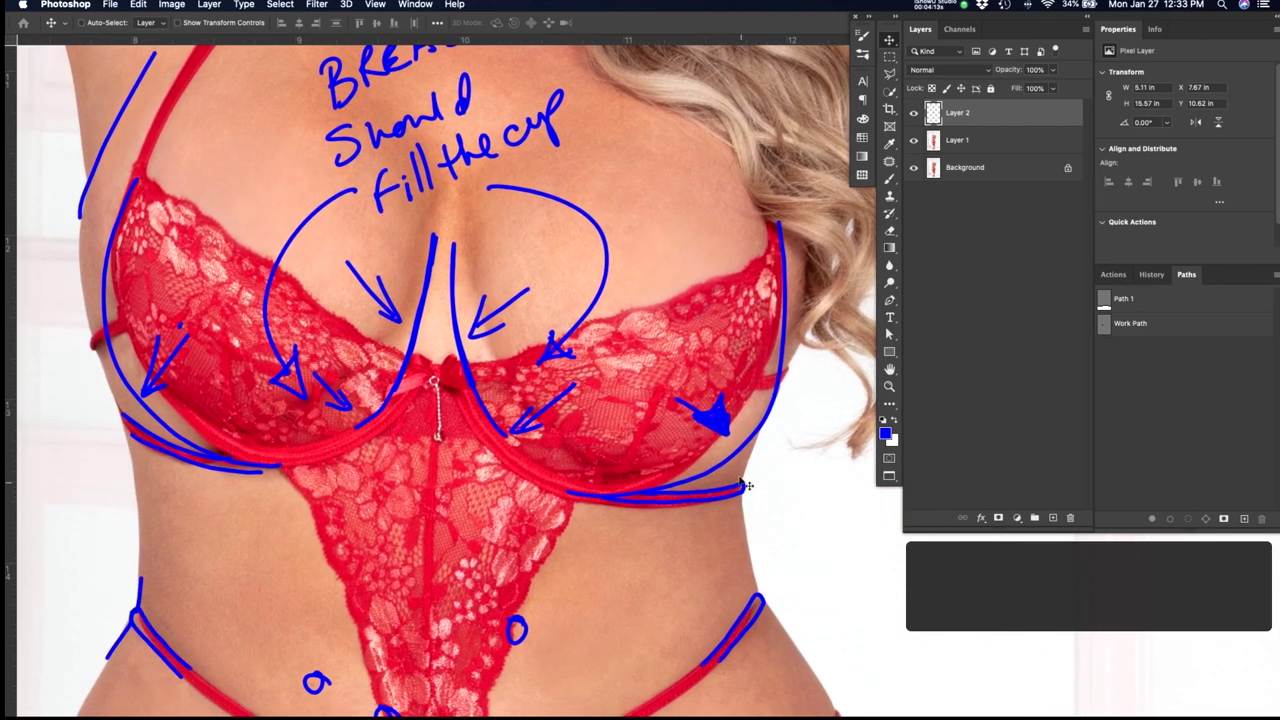
scroll(747, 465, up, 6)
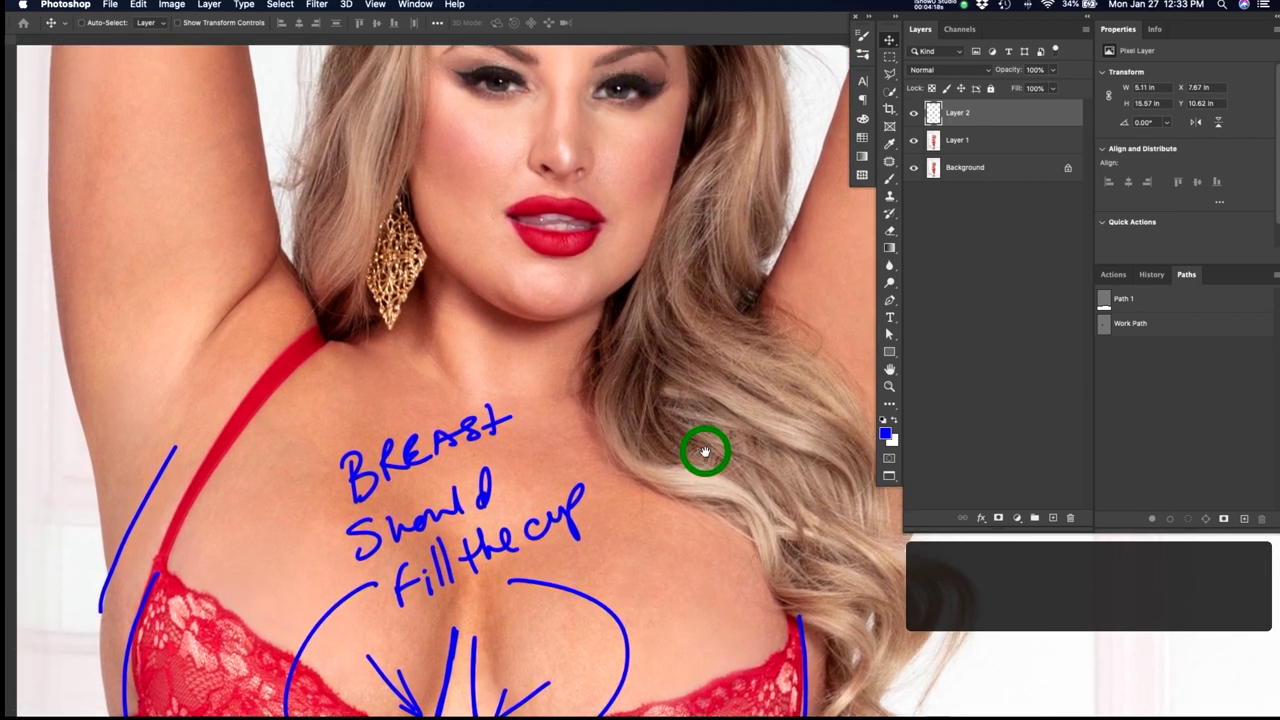
Mark the spots on the cheek and the areas at both corners of the mouth with small blue outlines
drag(700, 449, 718, 606)
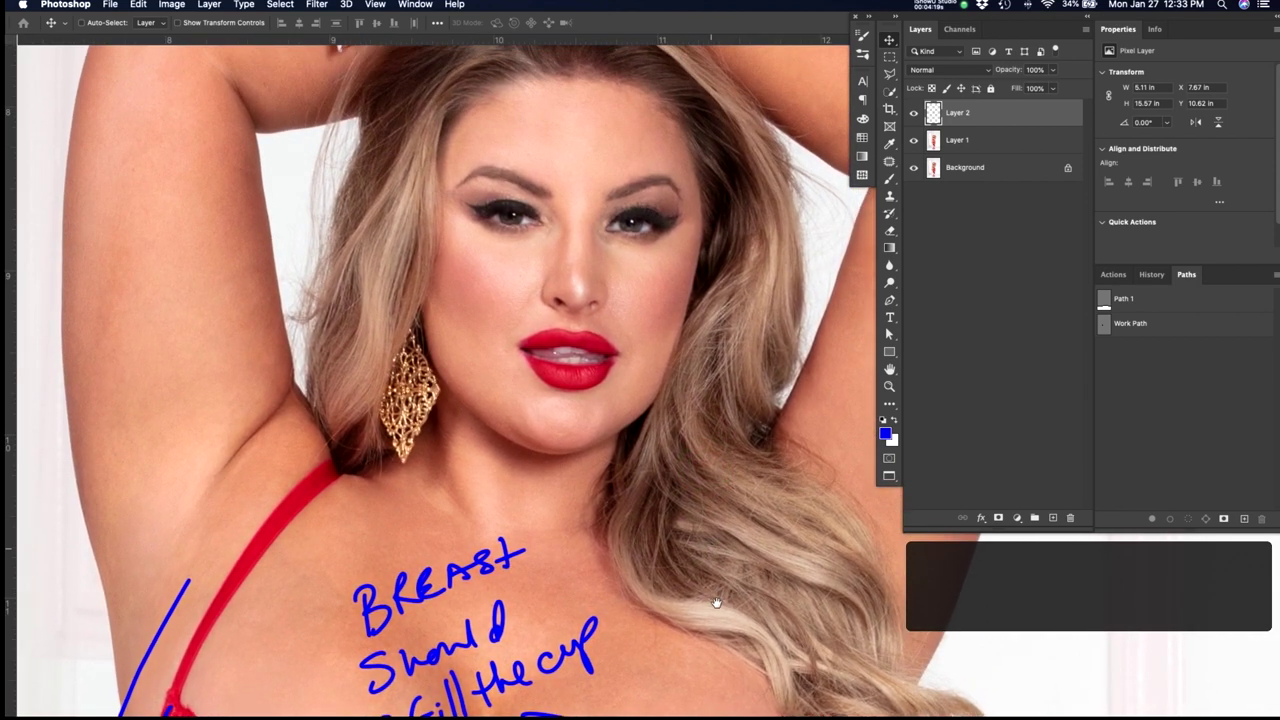
key(z)
drag(749, 491, 749, 491)
drag(657, 426, 675, 457)
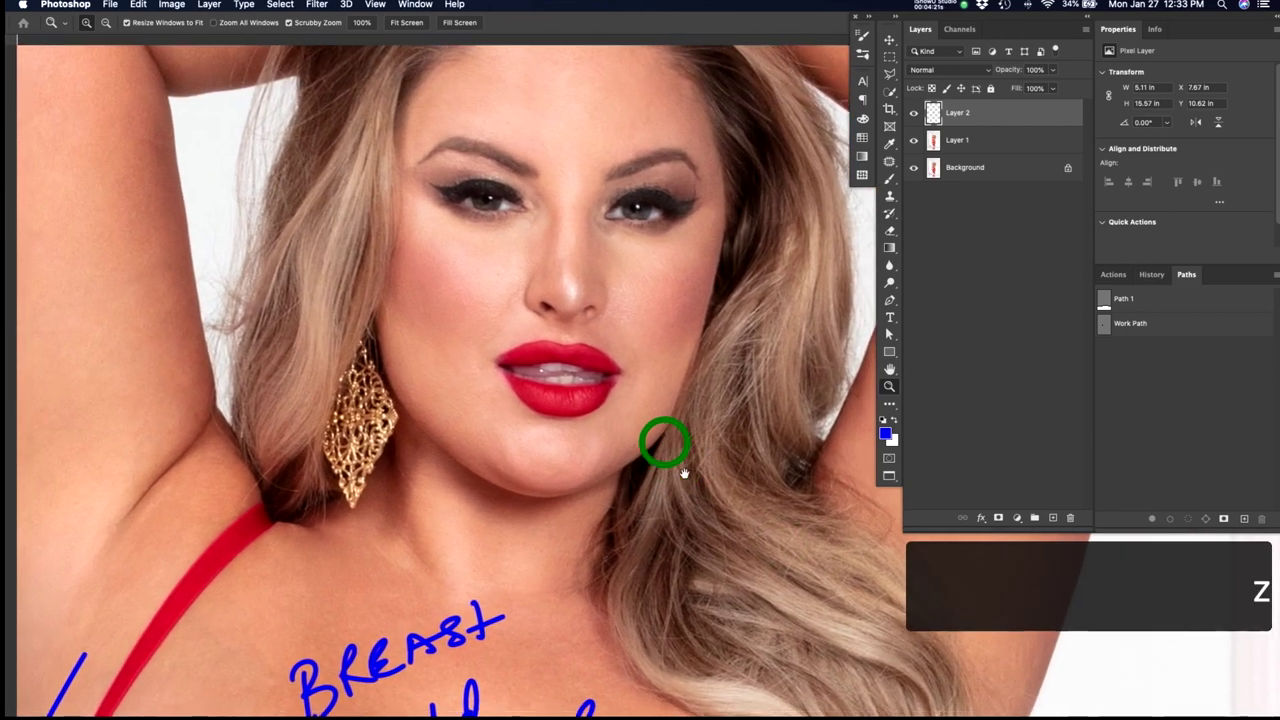
key(b)
drag(472, 308, 489, 292)
drag(720, 426, 713, 439)
drag(632, 370, 646, 374)
drag(488, 376, 486, 390)
Circle the backdrop gap between the hair and the right elbow in blue and put a mark inside it
drag(678, 290, 660, 445)
key(z)
drag(737, 408, 678, 438)
mouse_move(777, 496)
mouse_down()
mouse_move(748, 420)
mouse_move(726, 426)
mouse_up()
key(b)
drag(790, 324, 766, 306)
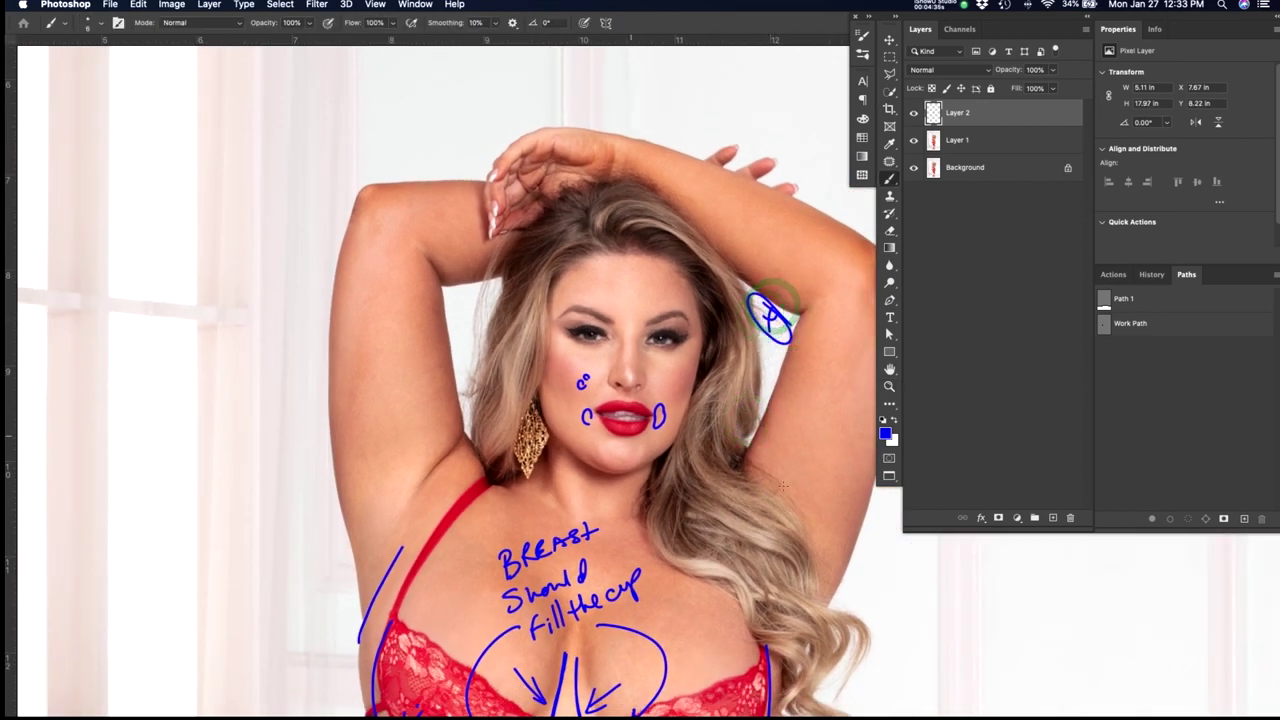
Circle the uneven skin areas on the left upper arm and near the left elbow in blue
key(space)
drag(714, 449, 686, 354)
mouse_move(340, 337)
mouse_down()
mouse_move(366, 210)
mouse_move(316, 345)
mouse_move(340, 340)
mouse_up()
drag(352, 132, 346, 160)
Outline the uneven skin along the raised forearm next to the wrist in blue
key(space)
mouse_move(817, 490)
mouse_down()
mouse_move(764, 491)
mouse_move(782, 545)
mouse_up()
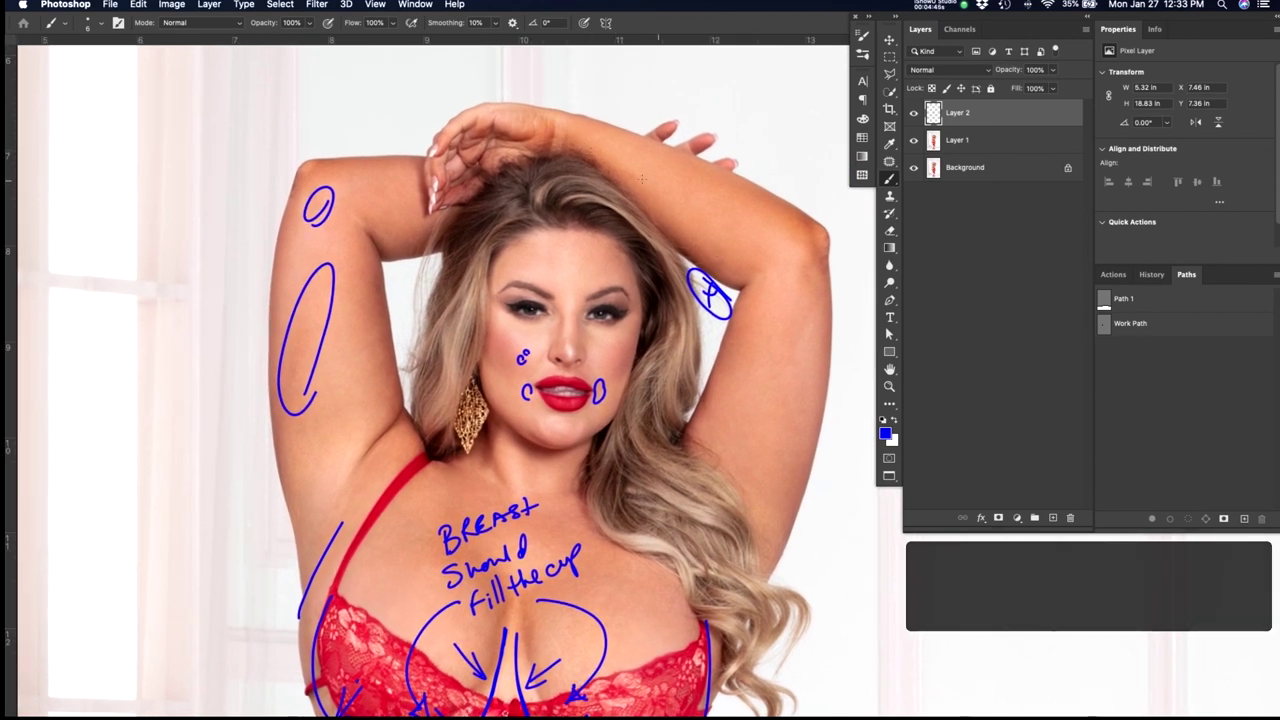
mouse_move(612, 150)
mouse_down()
mouse_move(534, 117)
mouse_move(538, 138)
mouse_move(610, 172)
mouse_up()
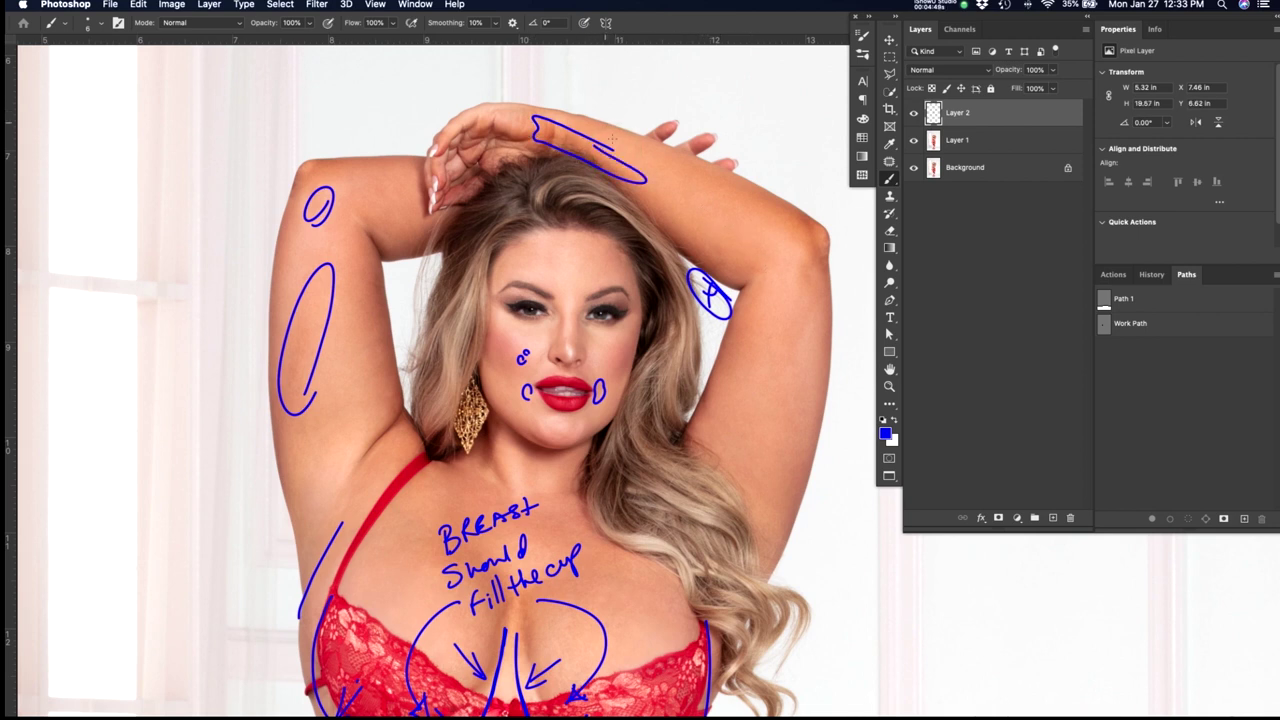
Draw a leader line from the outlined forearm and handwrite "Try to even" above it
key(space)
drag(628, 190, 624, 212)
drag(567, 163, 628, 81)
mouse_move(631, 86)
mouse_down()
mouse_move(636, 96)
mouse_move(646, 84)
mouse_move(656, 106)
mouse_move(705, 76)
mouse_up()
drag(730, 77, 794, 67)
Continue the handwritten note with "out skin on hands", undoing and rewriting the misplaced strokes
drag(714, 121, 726, 128)
mouse_move(741, 94)
mouse_down()
mouse_move(737, 124)
mouse_move(750, 111)
mouse_up()
key(super+z)
key(super+z)
mouse_move(749, 129)
mouse_down()
mouse_move(740, 146)
mouse_move(758, 138)
mouse_up()
drag(764, 126, 772, 131)
mouse_move(776, 121)
mouse_down()
mouse_move(788, 124)
mouse_move(769, 155)
mouse_up()
click(772, 106)
mouse_move(771, 160)
mouse_down()
mouse_move(788, 188)
mouse_move(812, 182)
mouse_up()
drag(830, 138, 826, 158)
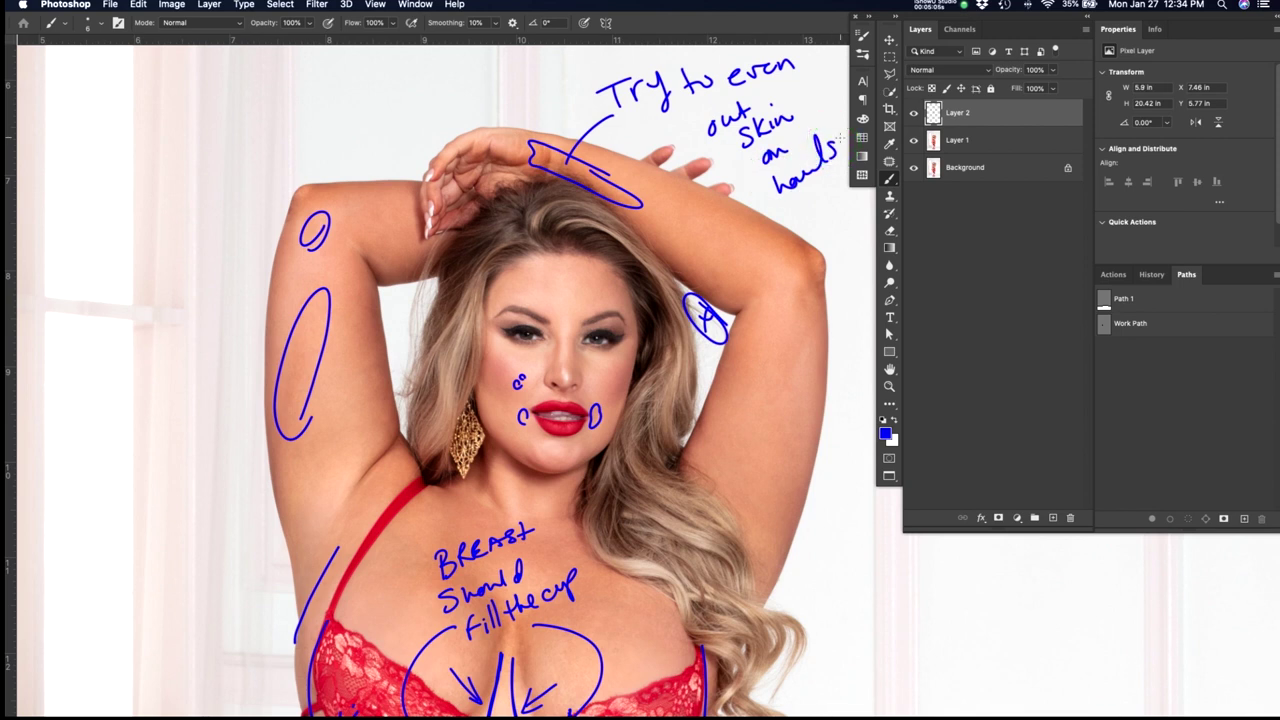
Outline the skin area at the right elbow in blue and link it to the skin note with connecting lines
mouse_move(794, 220)
mouse_down()
mouse_move(826, 250)
mouse_move(624, 186)
mouse_up()
drag(703, 188, 739, 146)
drag(760, 466, 700, 405)
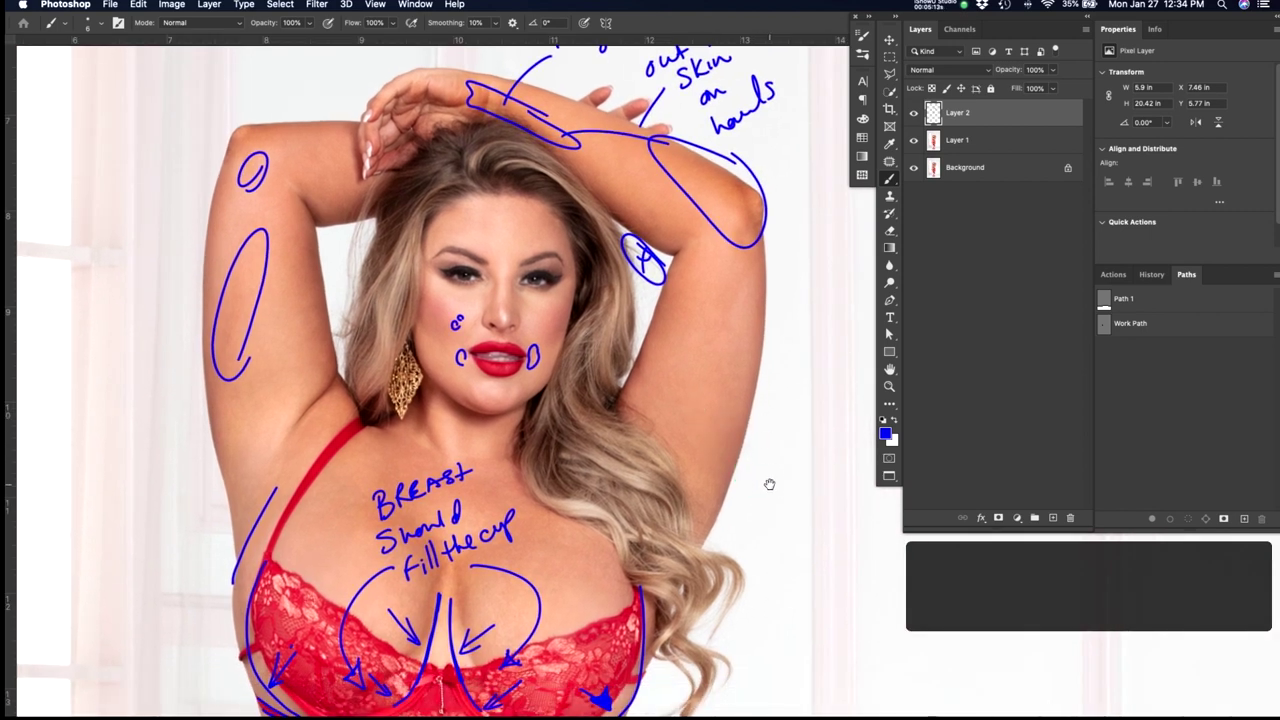
Extend the handwritten skin note with "& ARMS- too orange"
scroll(761, 354, up, 3)
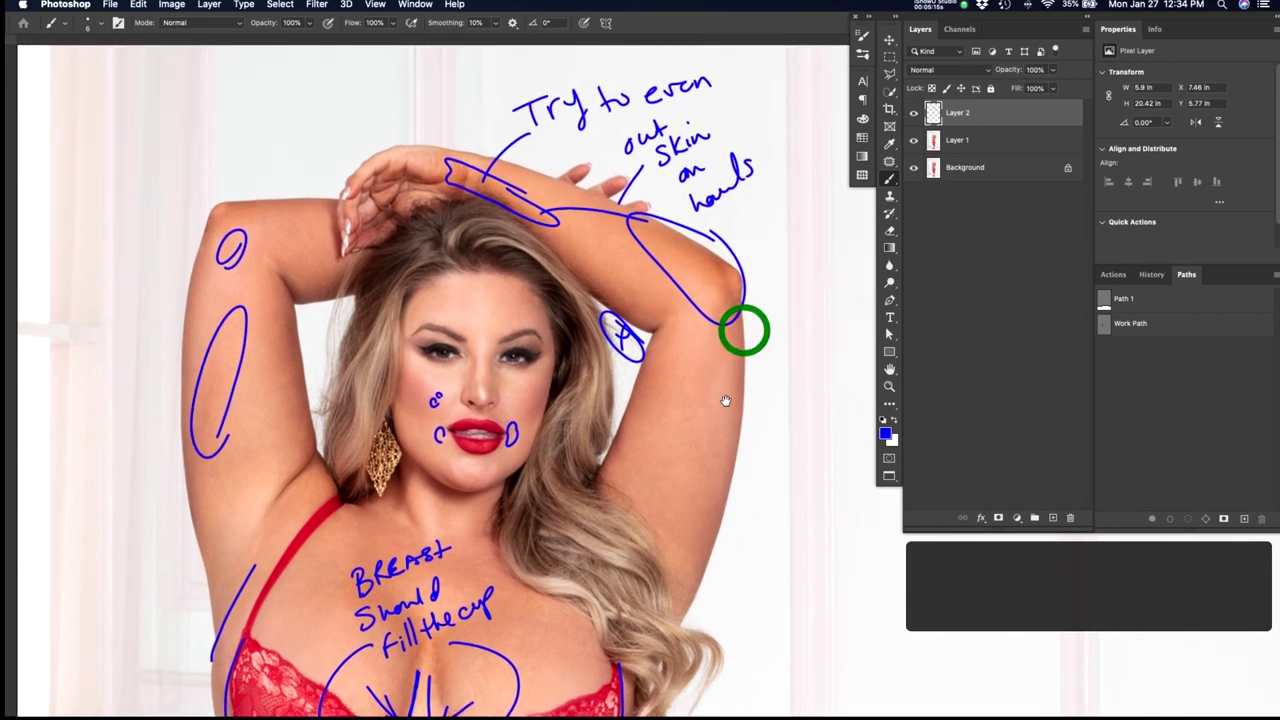
drag(756, 197, 760, 195)
mouse_move(755, 225)
mouse_down()
mouse_move(750, 242)
mouse_move(767, 237)
mouse_up()
drag(749, 234, 785, 218)
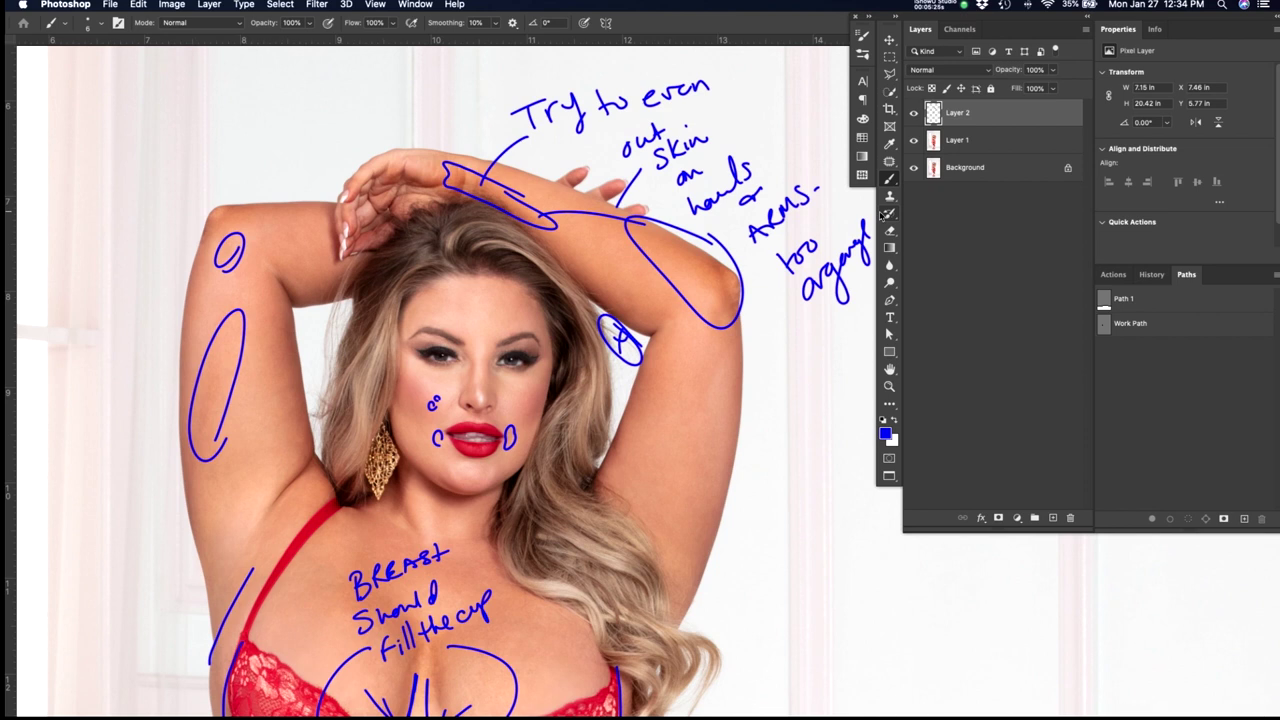
Review all the blue markings over the whole figure, from the raised arms down to the legs
key(super+0)
key(z)
drag(729, 303, 786, 274)
drag(686, 264, 697, 303)
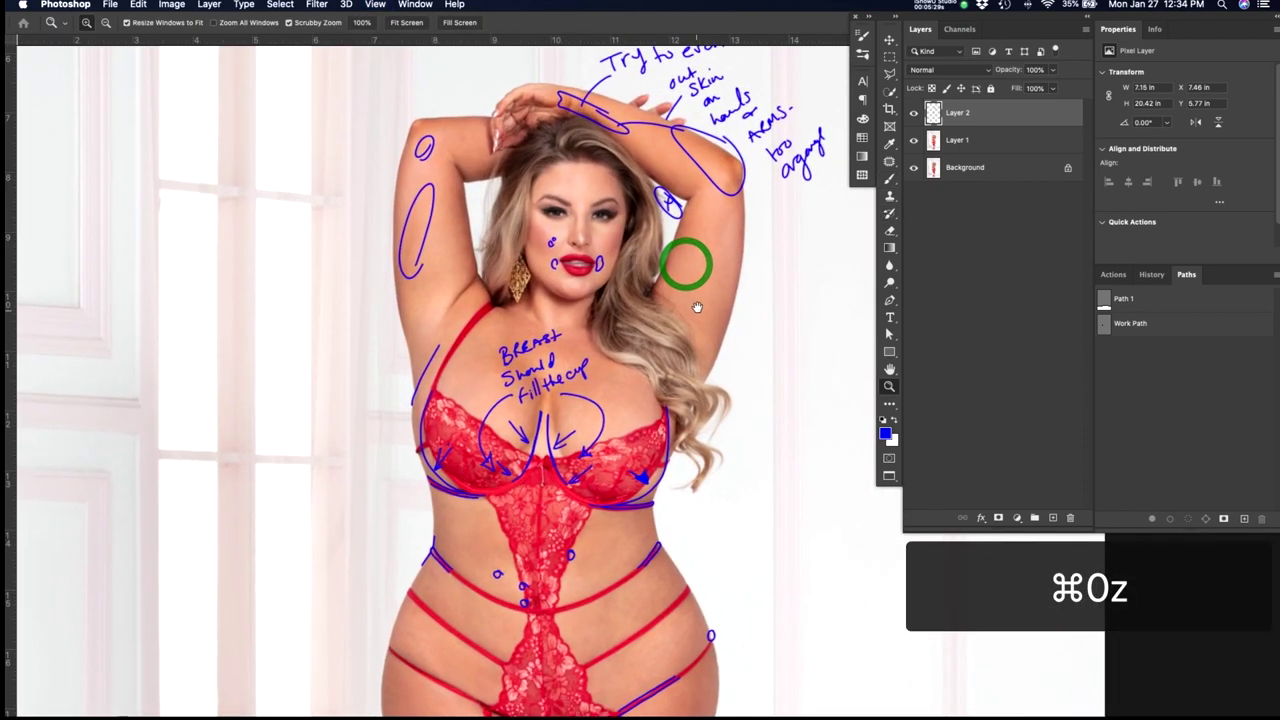
drag(610, 512, 610, 328)
drag(675, 521, 655, 330)
drag(678, 512, 659, 352)
mouse_move(654, 543)
mouse_down()
mouse_move(651, 386)
mouse_move(656, 547)
mouse_up()
scroll(656, 546, up, 8)
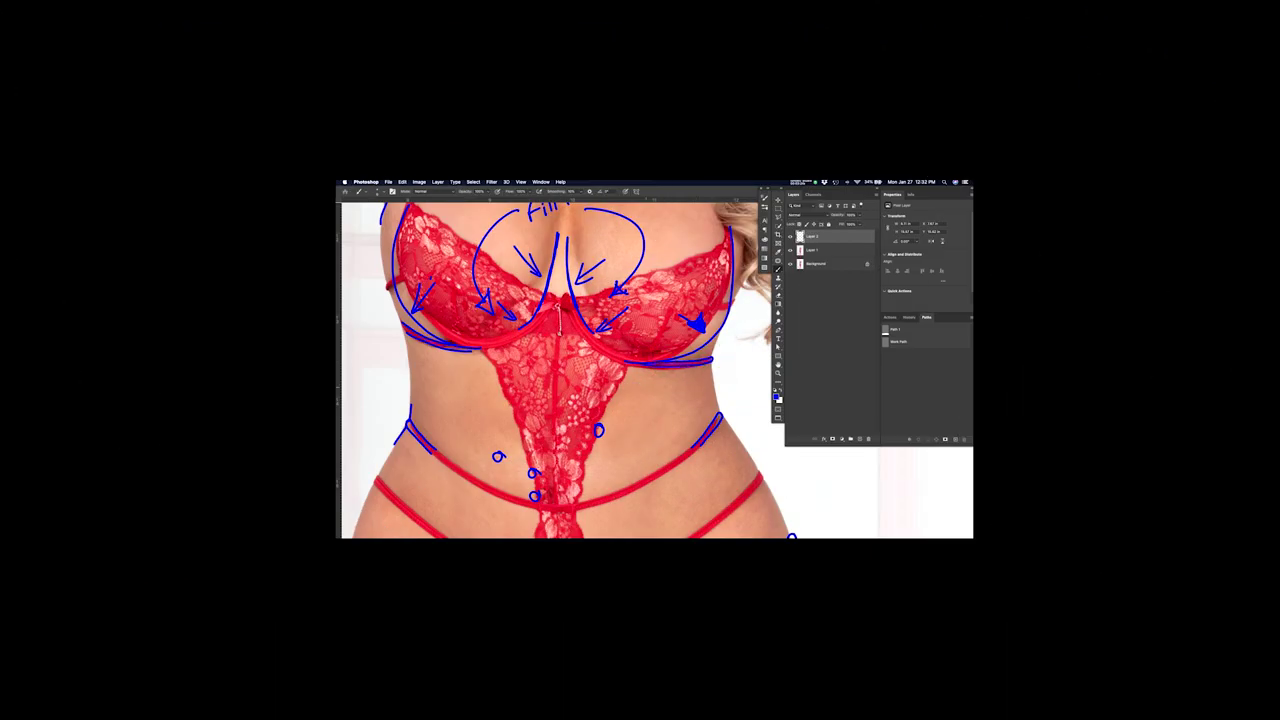
scroll(674, 429, up, 2)
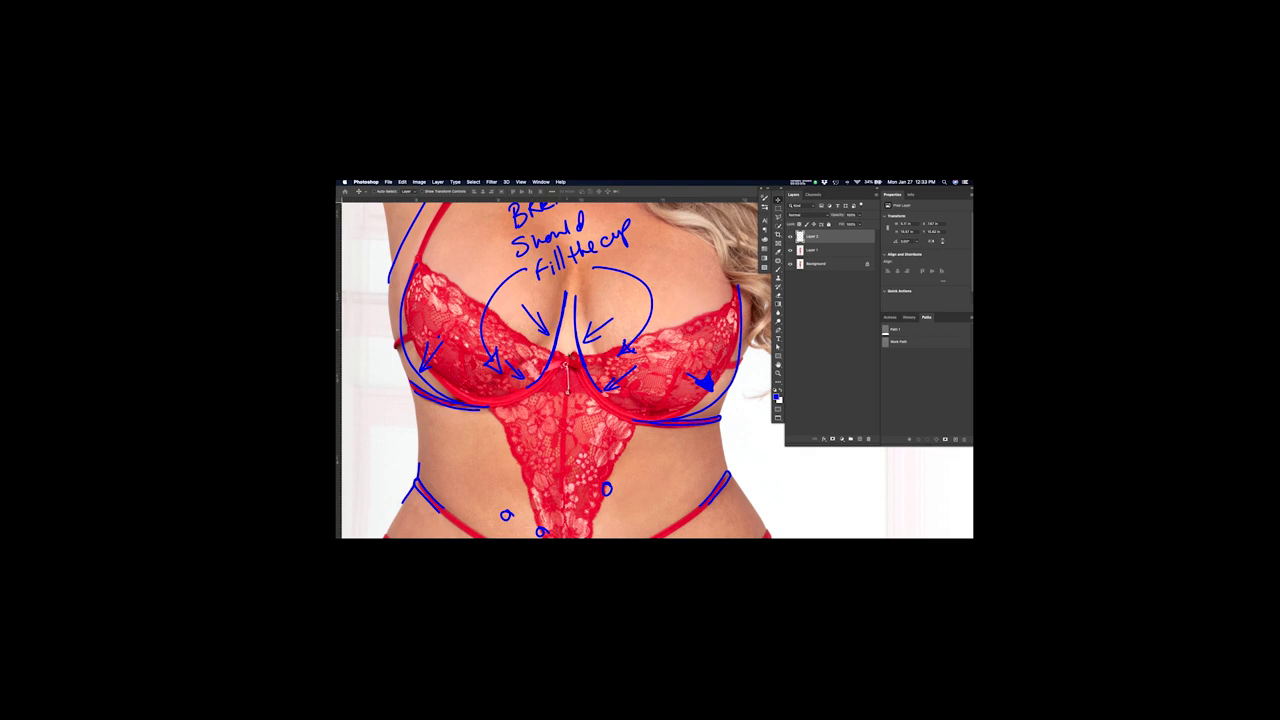
scroll(548, 400, up, 2)
scroll(530, 350, up, 3)
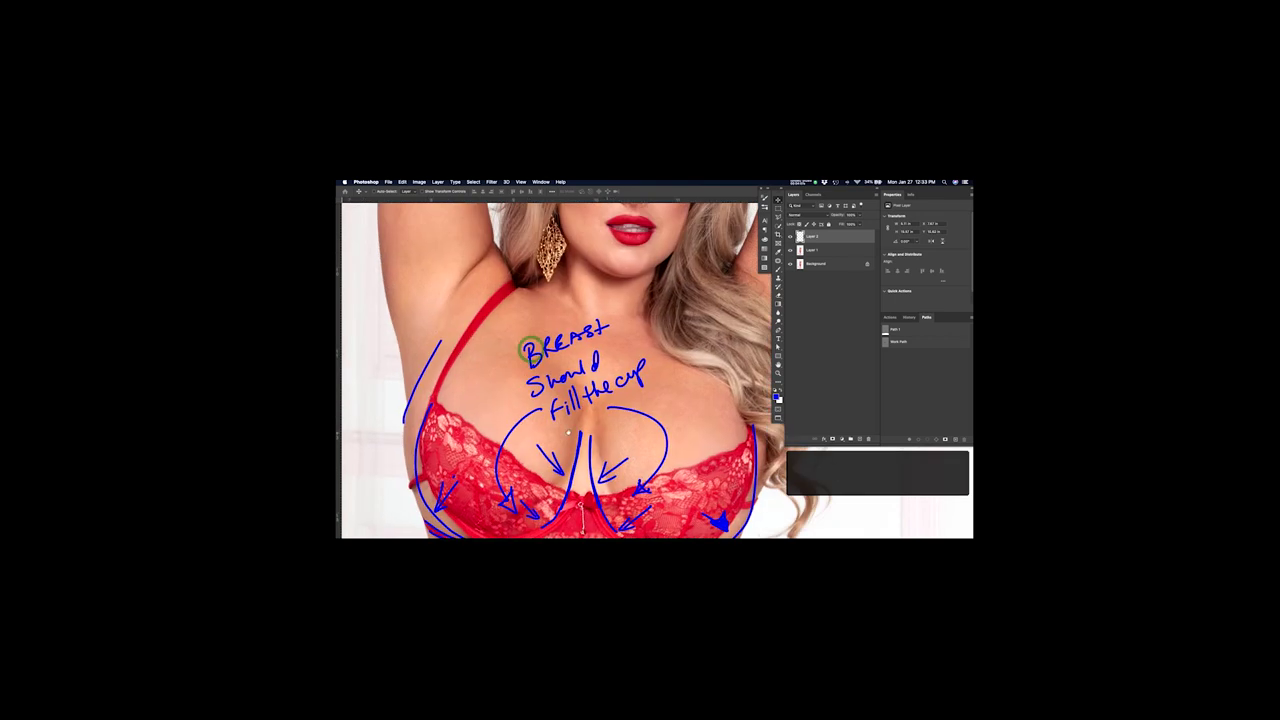
scroll(562, 411, down, 3)
scroll(627, 446, up, 6)
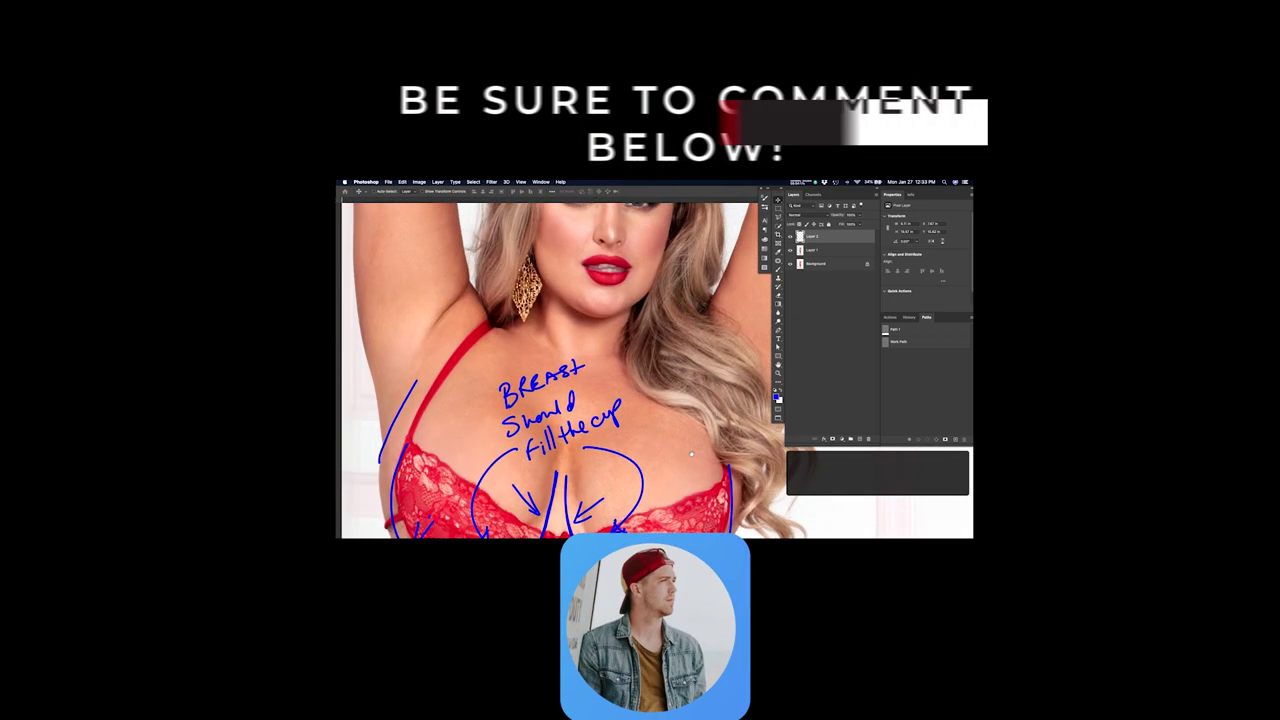
key(z)
drag(666, 403, 683, 406)
key(b)
drag(568, 338, 580, 329)
drag(648, 365, 648, 383)
drag(582, 367, 580, 380)
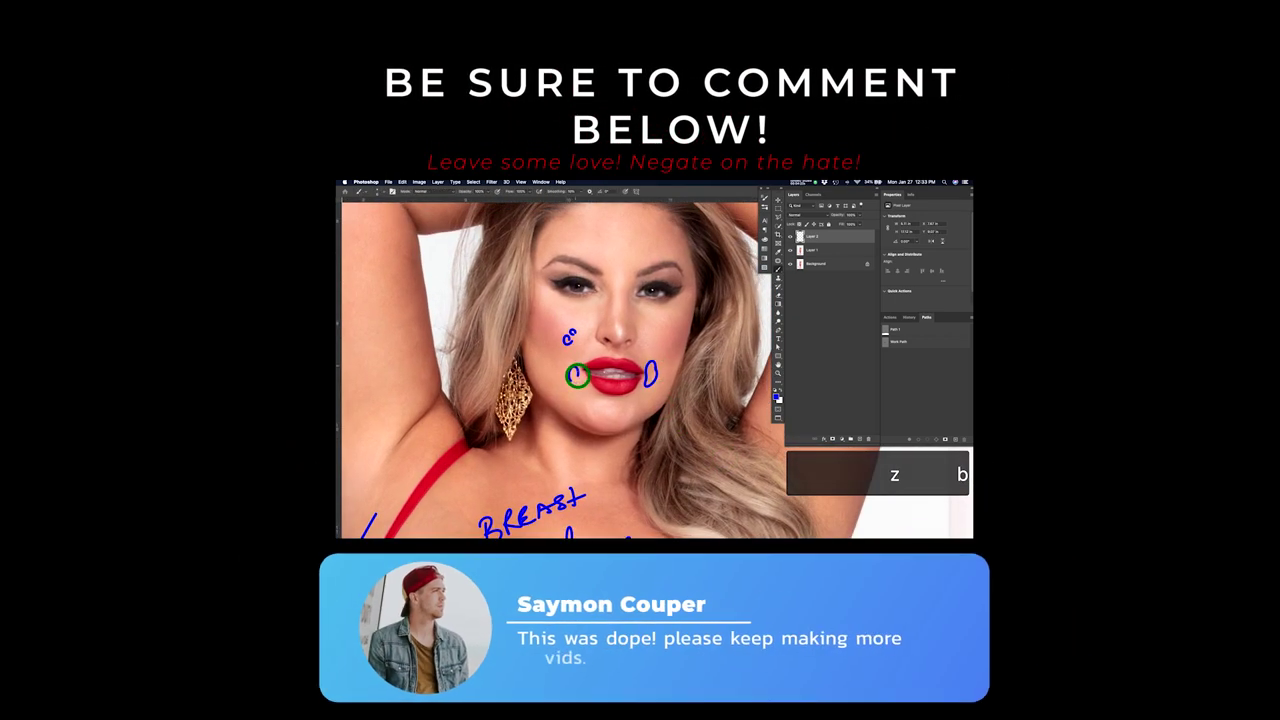
key(z)
drag(703, 383, 676, 396)
alt+click(703, 386)
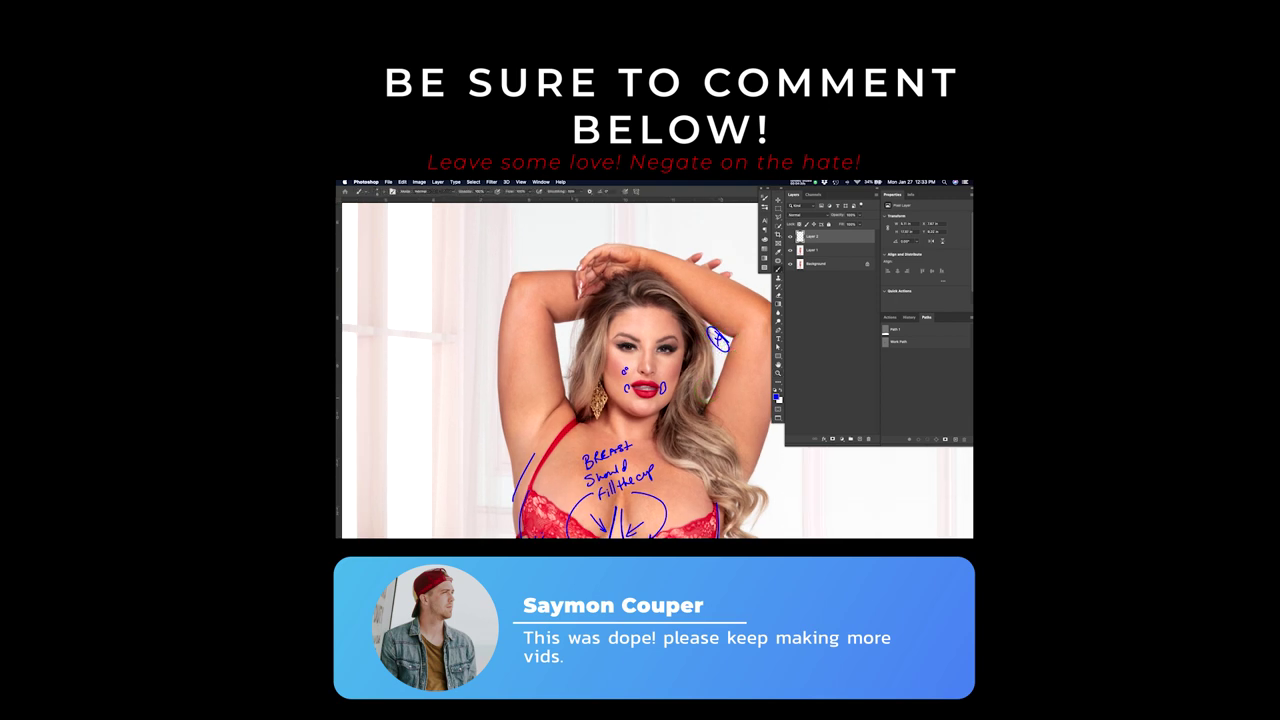
scroll(627, 400, down, 3)
scroll(516, 330, up, 2)
mouse_move(640, 254)
mouse_down()
mouse_move(606, 246)
mouse_move(632, 252)
mouse_move(642, 236)
mouse_up()
scroll(630, 252, up, 1)
drag(631, 227, 650, 220)
drag(640, 219, 641, 230)
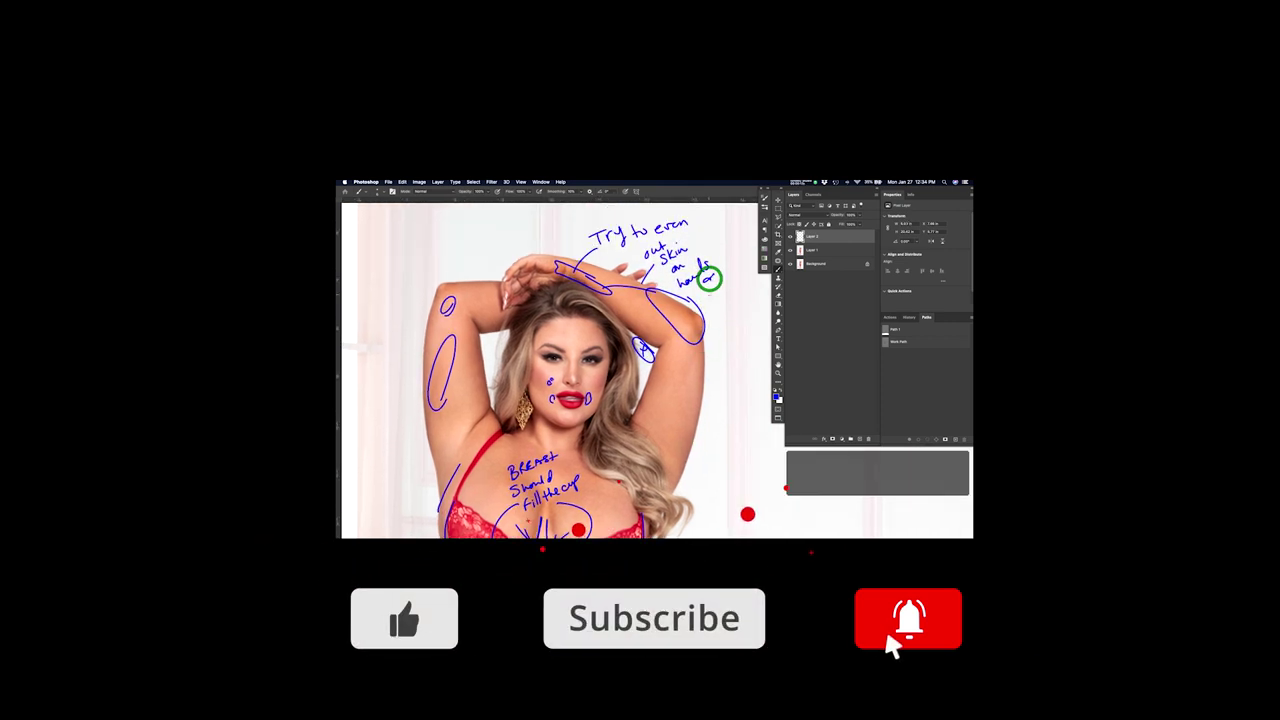
key(super+0)
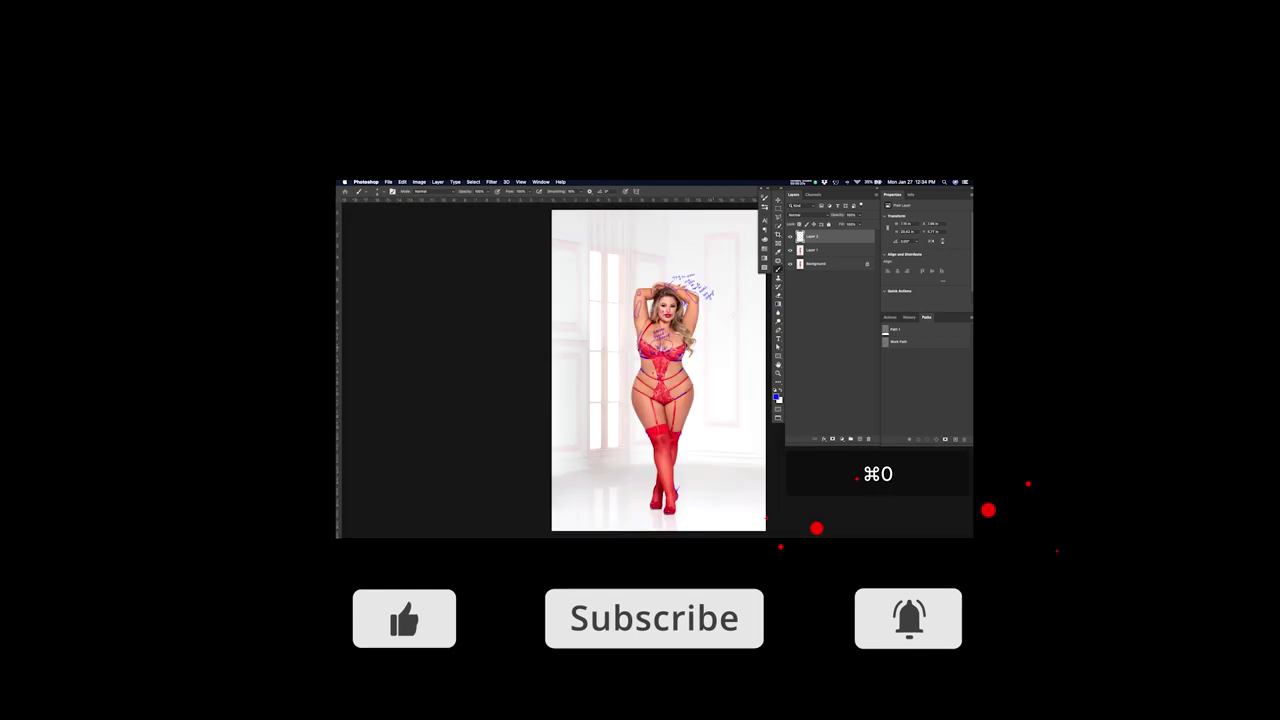
key(z)
drag(682, 254, 752, 254)
drag(640, 400, 640, 312)
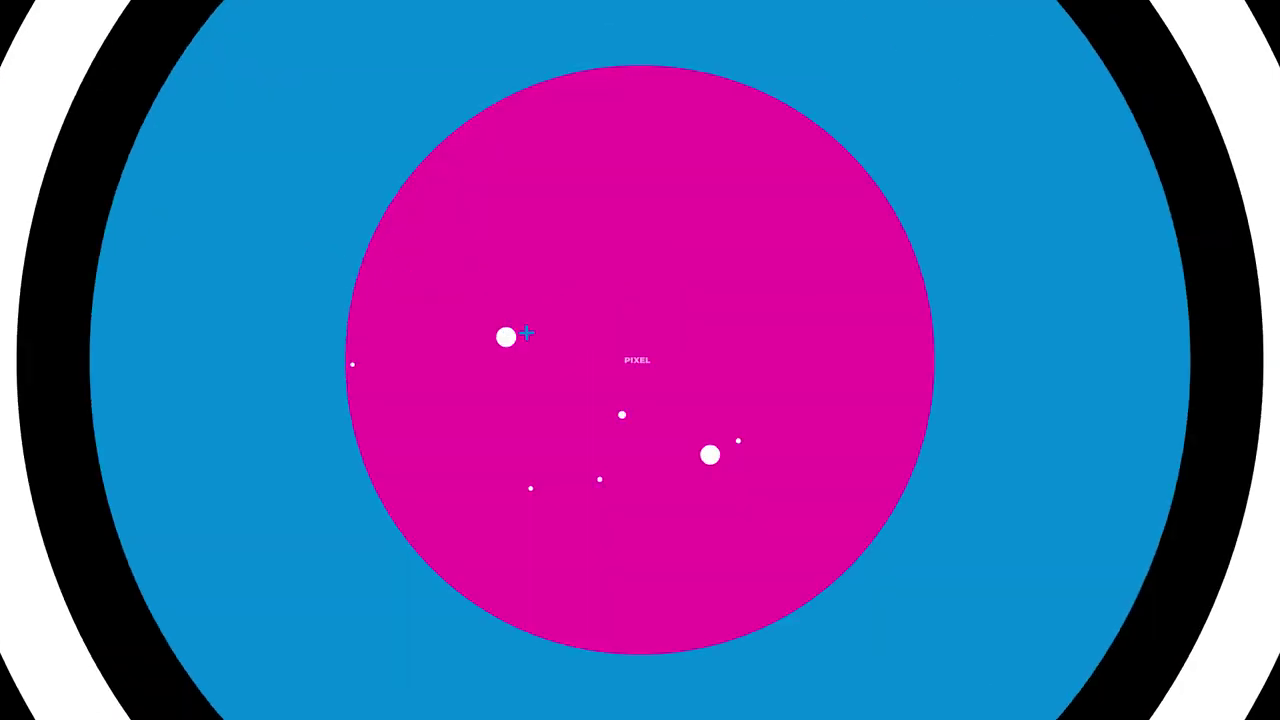